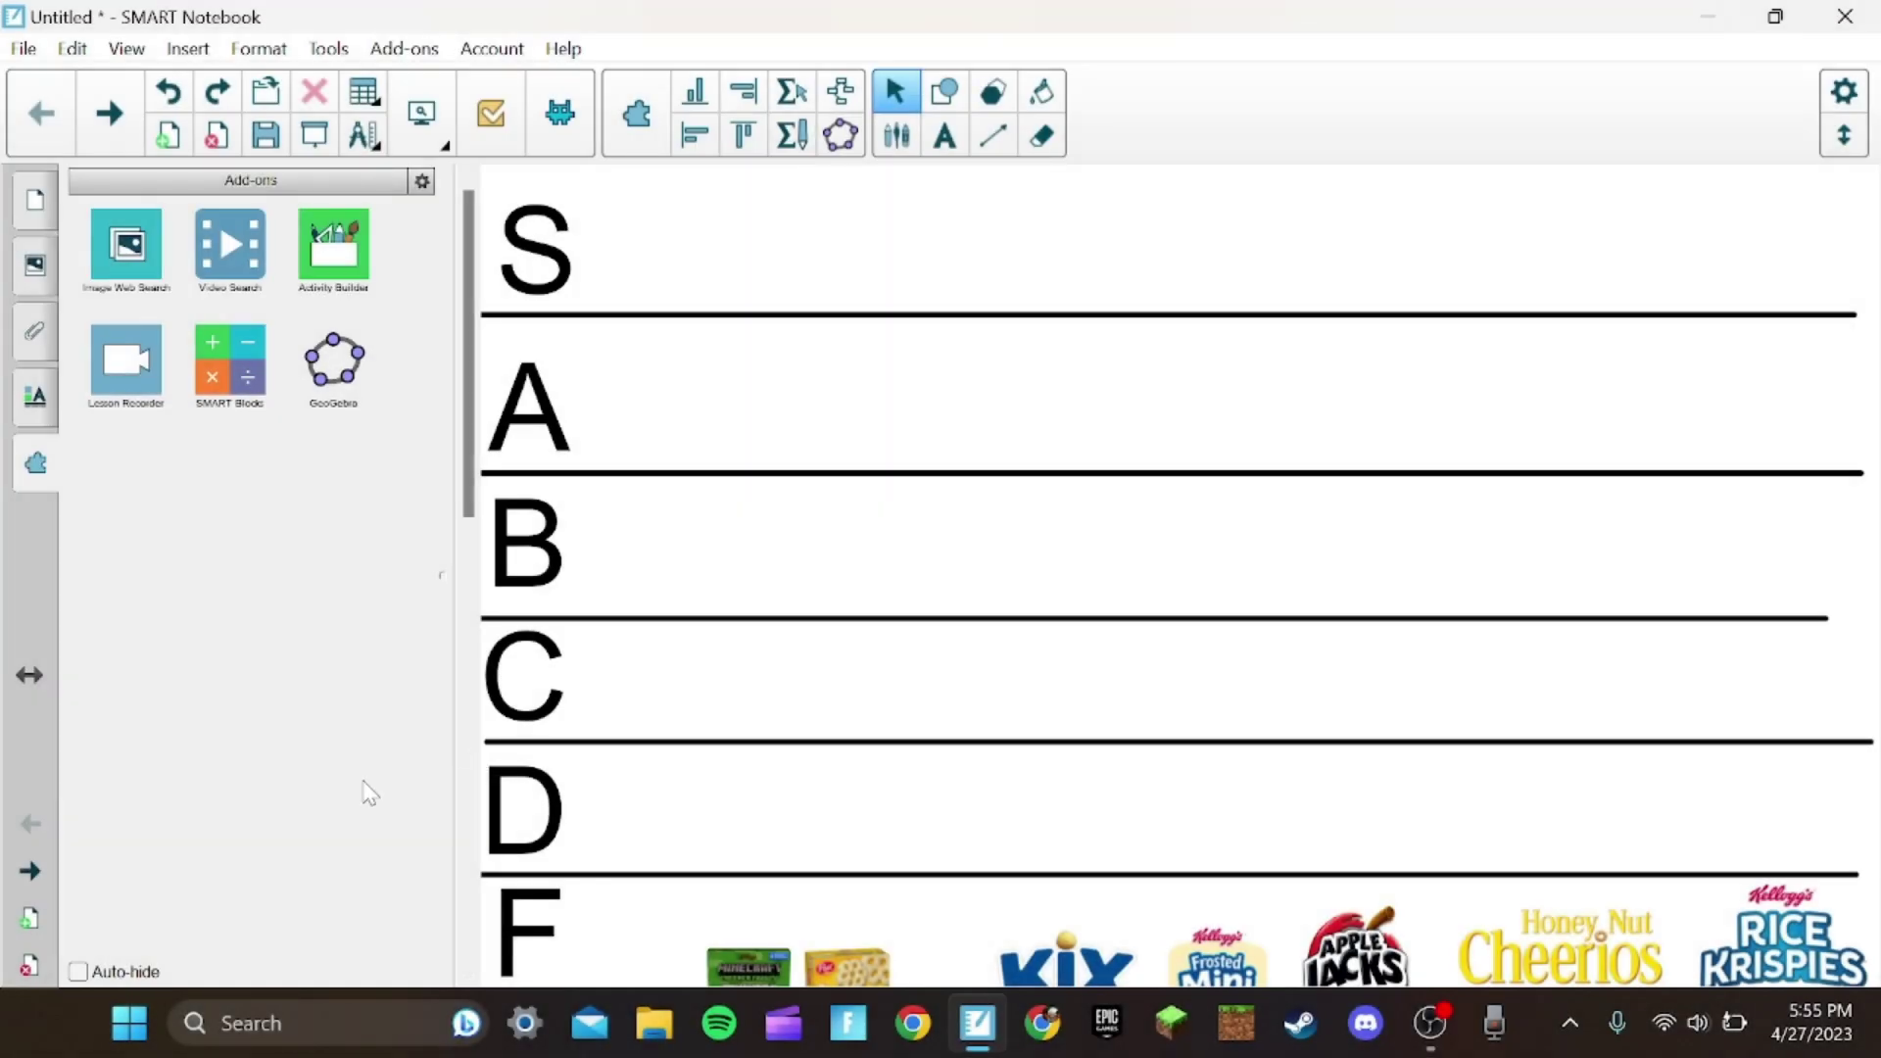
{"action": "scroll", "coordinate": [1083, 780], "scroll_direction": "down", "scroll_amount": 3}
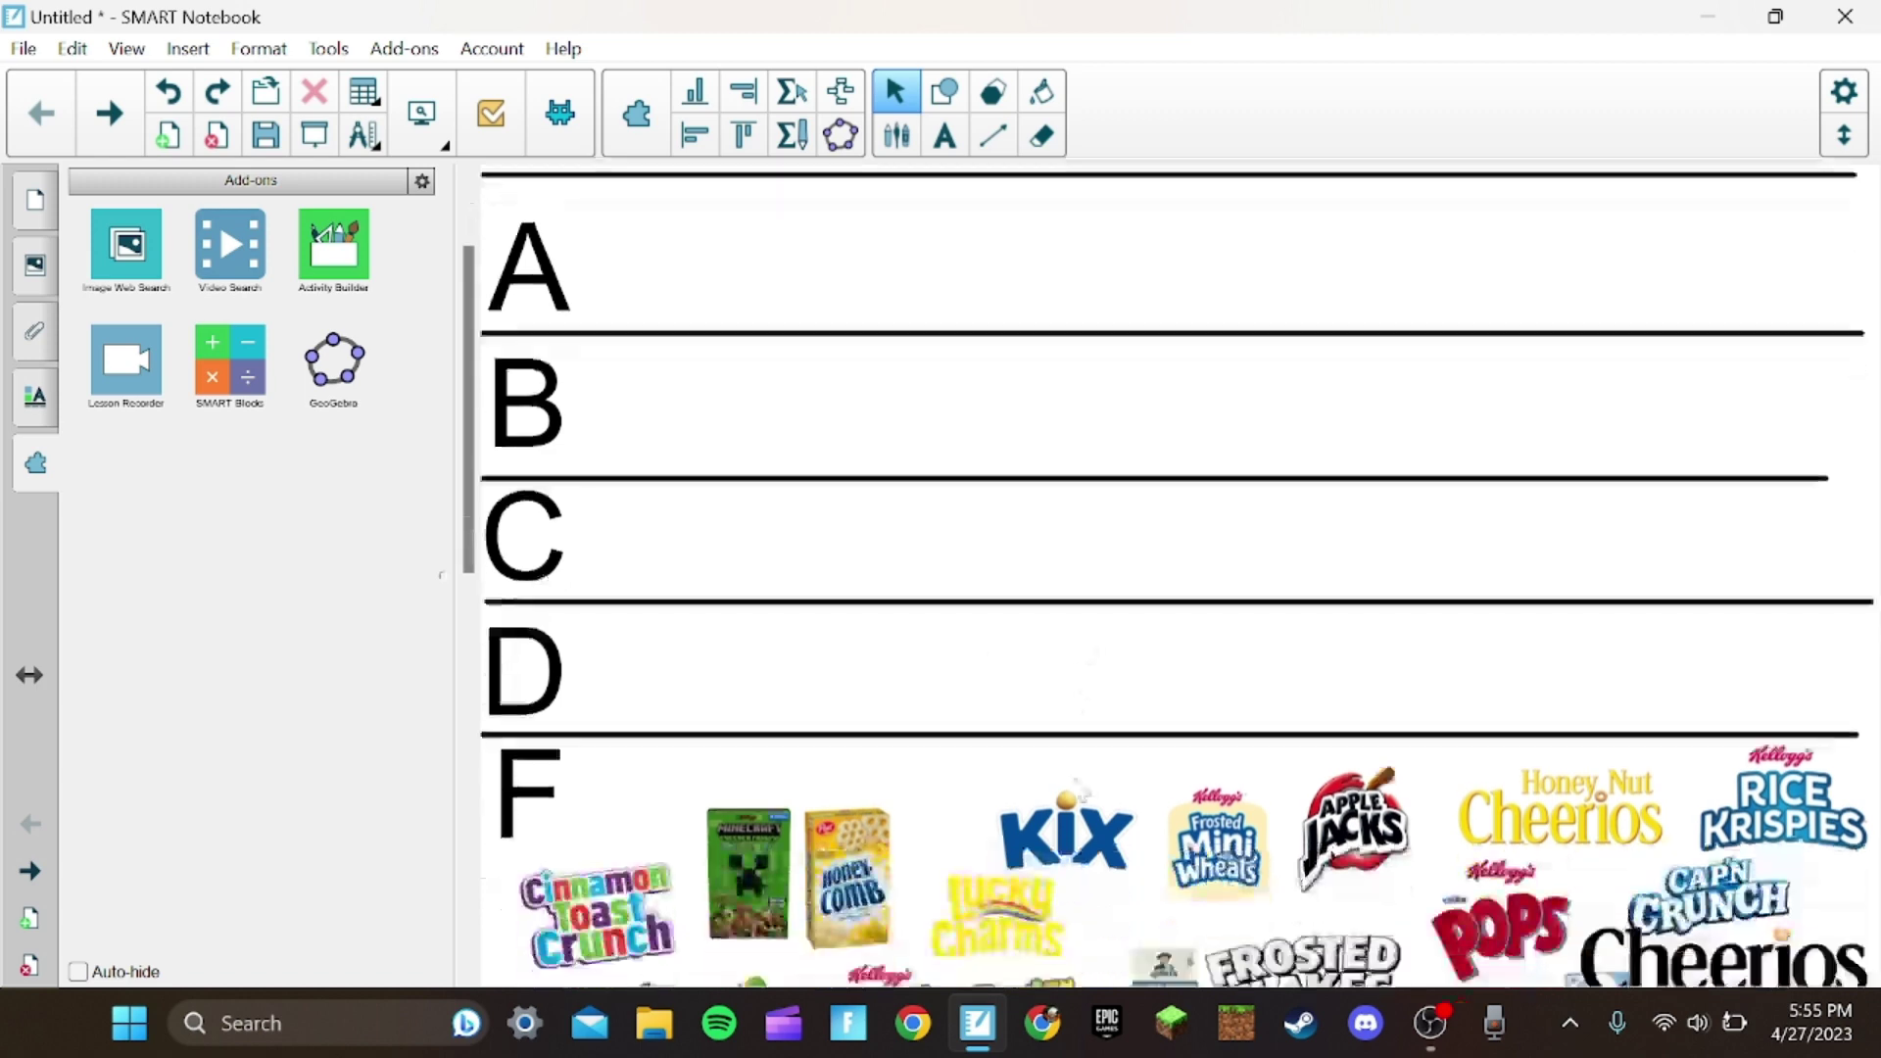
{"action": "scroll", "coordinate": [790, 907], "scroll_direction": "down", "scroll_amount": 1}
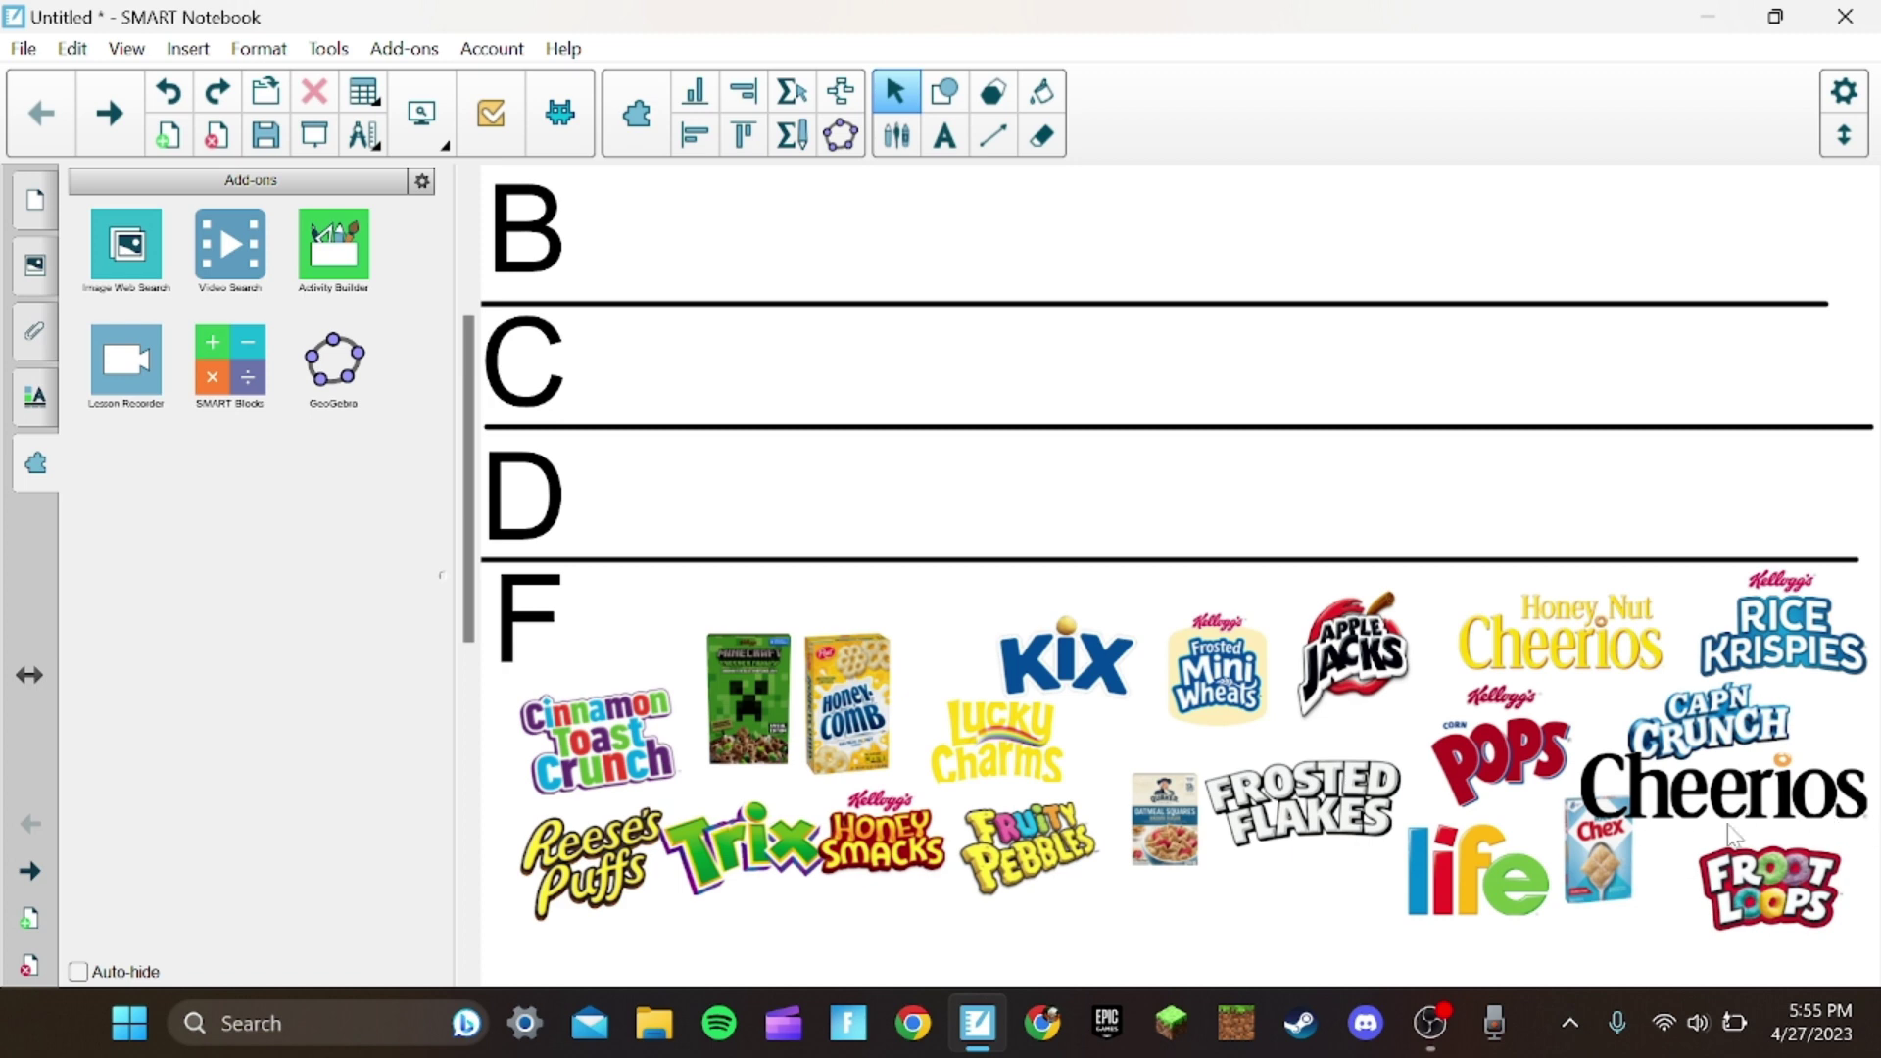
{"action": "scroll", "coordinate": [1734, 833], "scroll_direction": "up", "scroll_amount": 1}
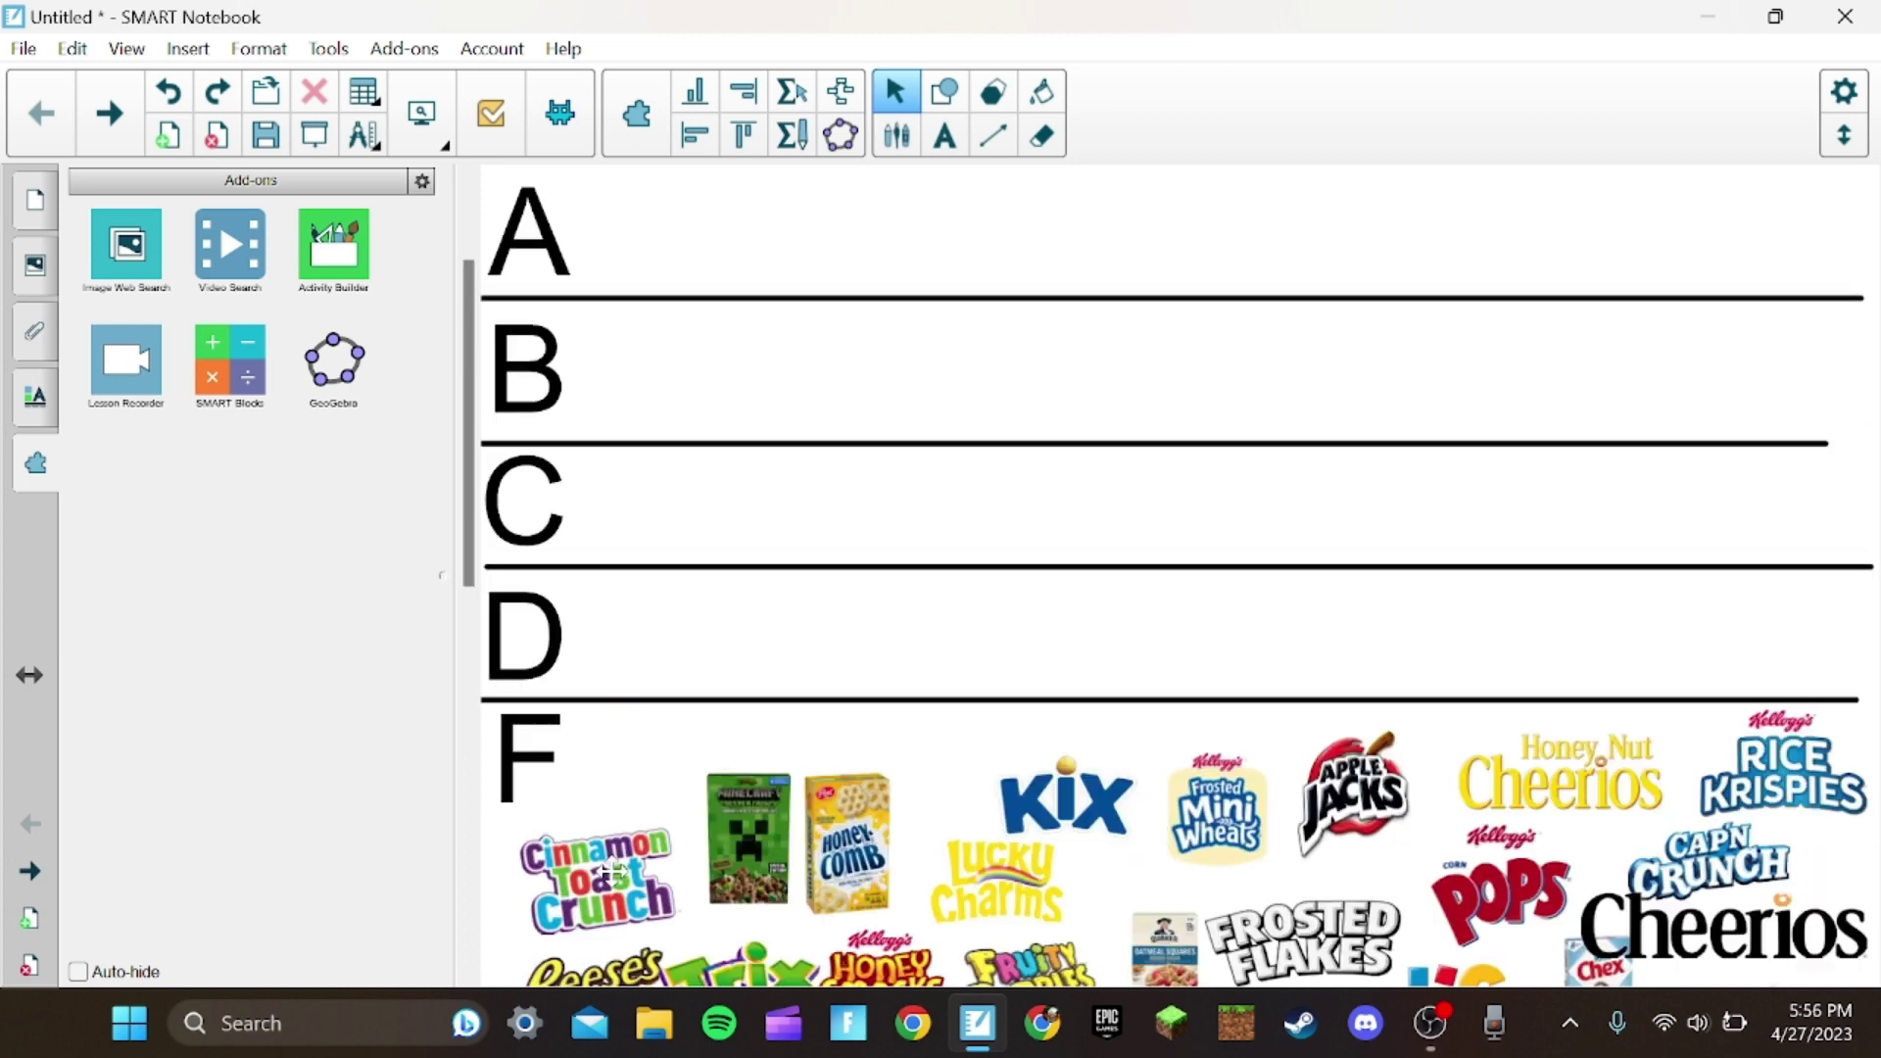
{"action": "left_click_drag", "start_coordinate": [603, 882], "coordinate": [981, 510]}
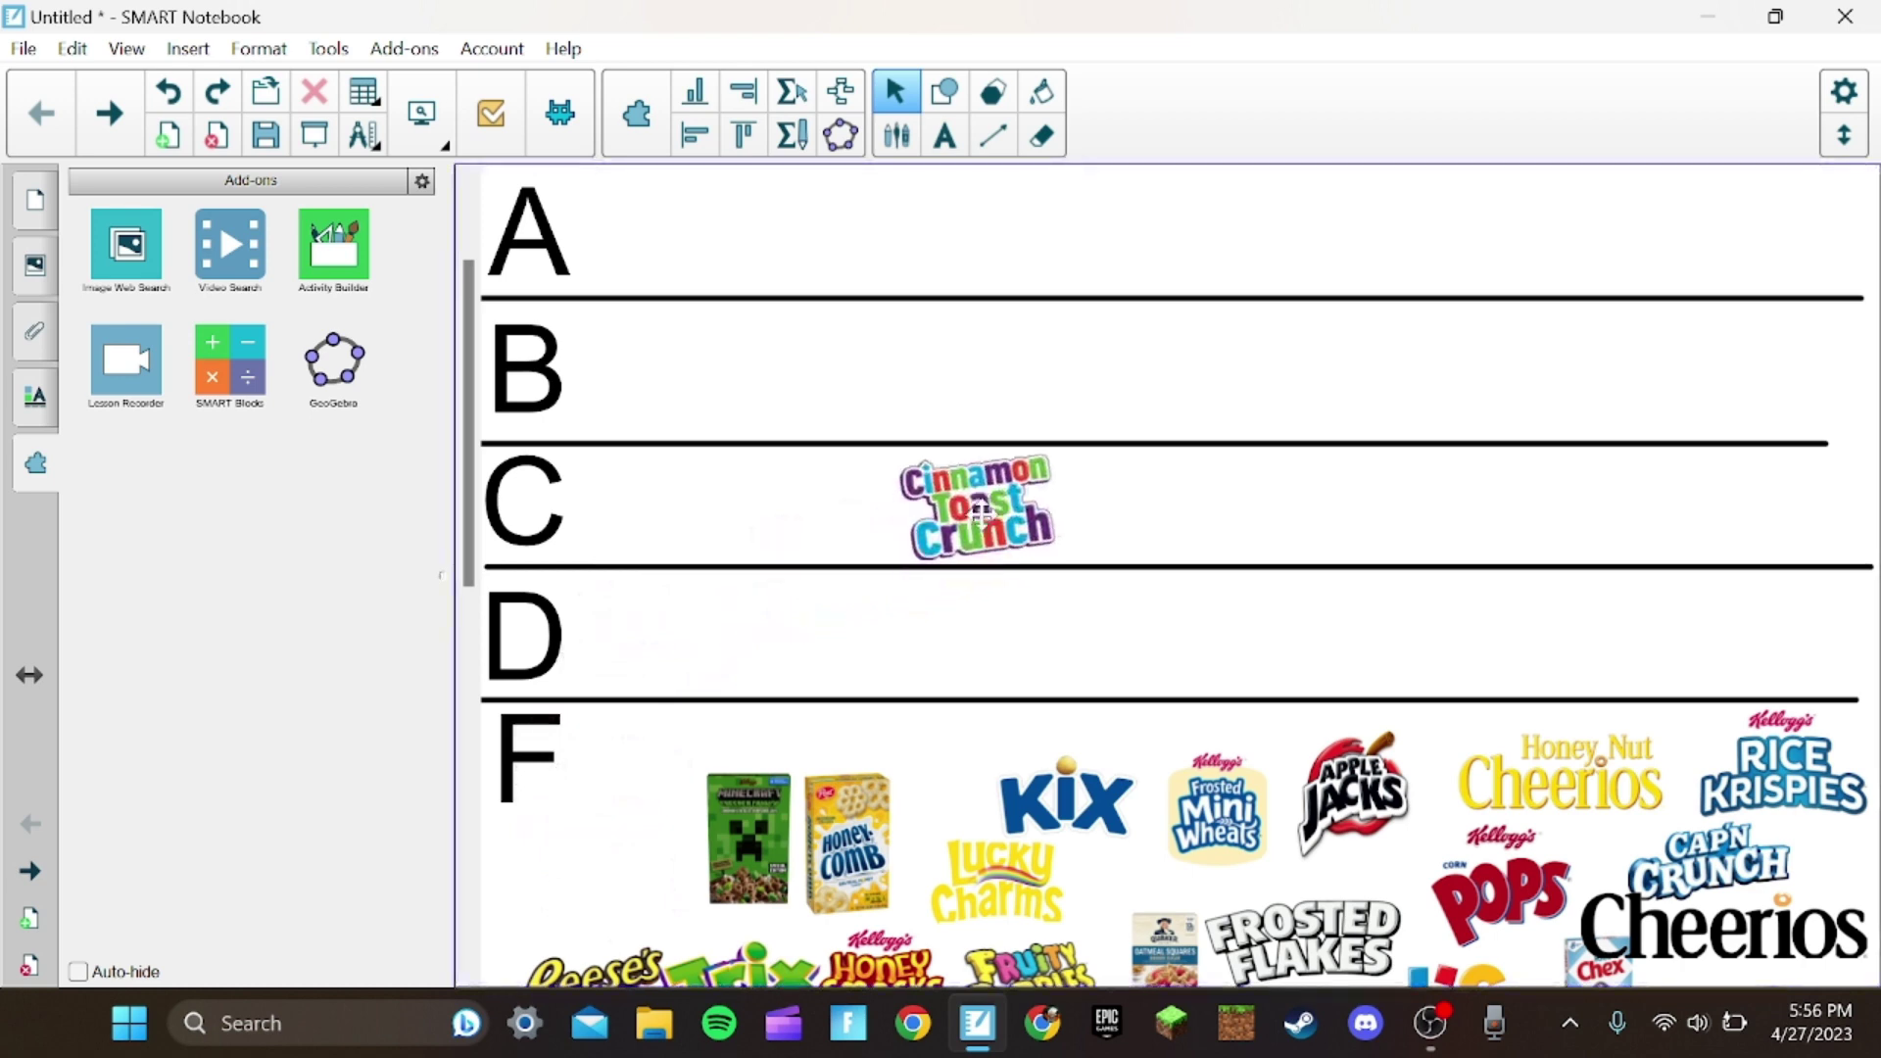
{"action": "scroll", "coordinate": [994, 525], "scroll_direction": "up", "scroll_amount": 2}
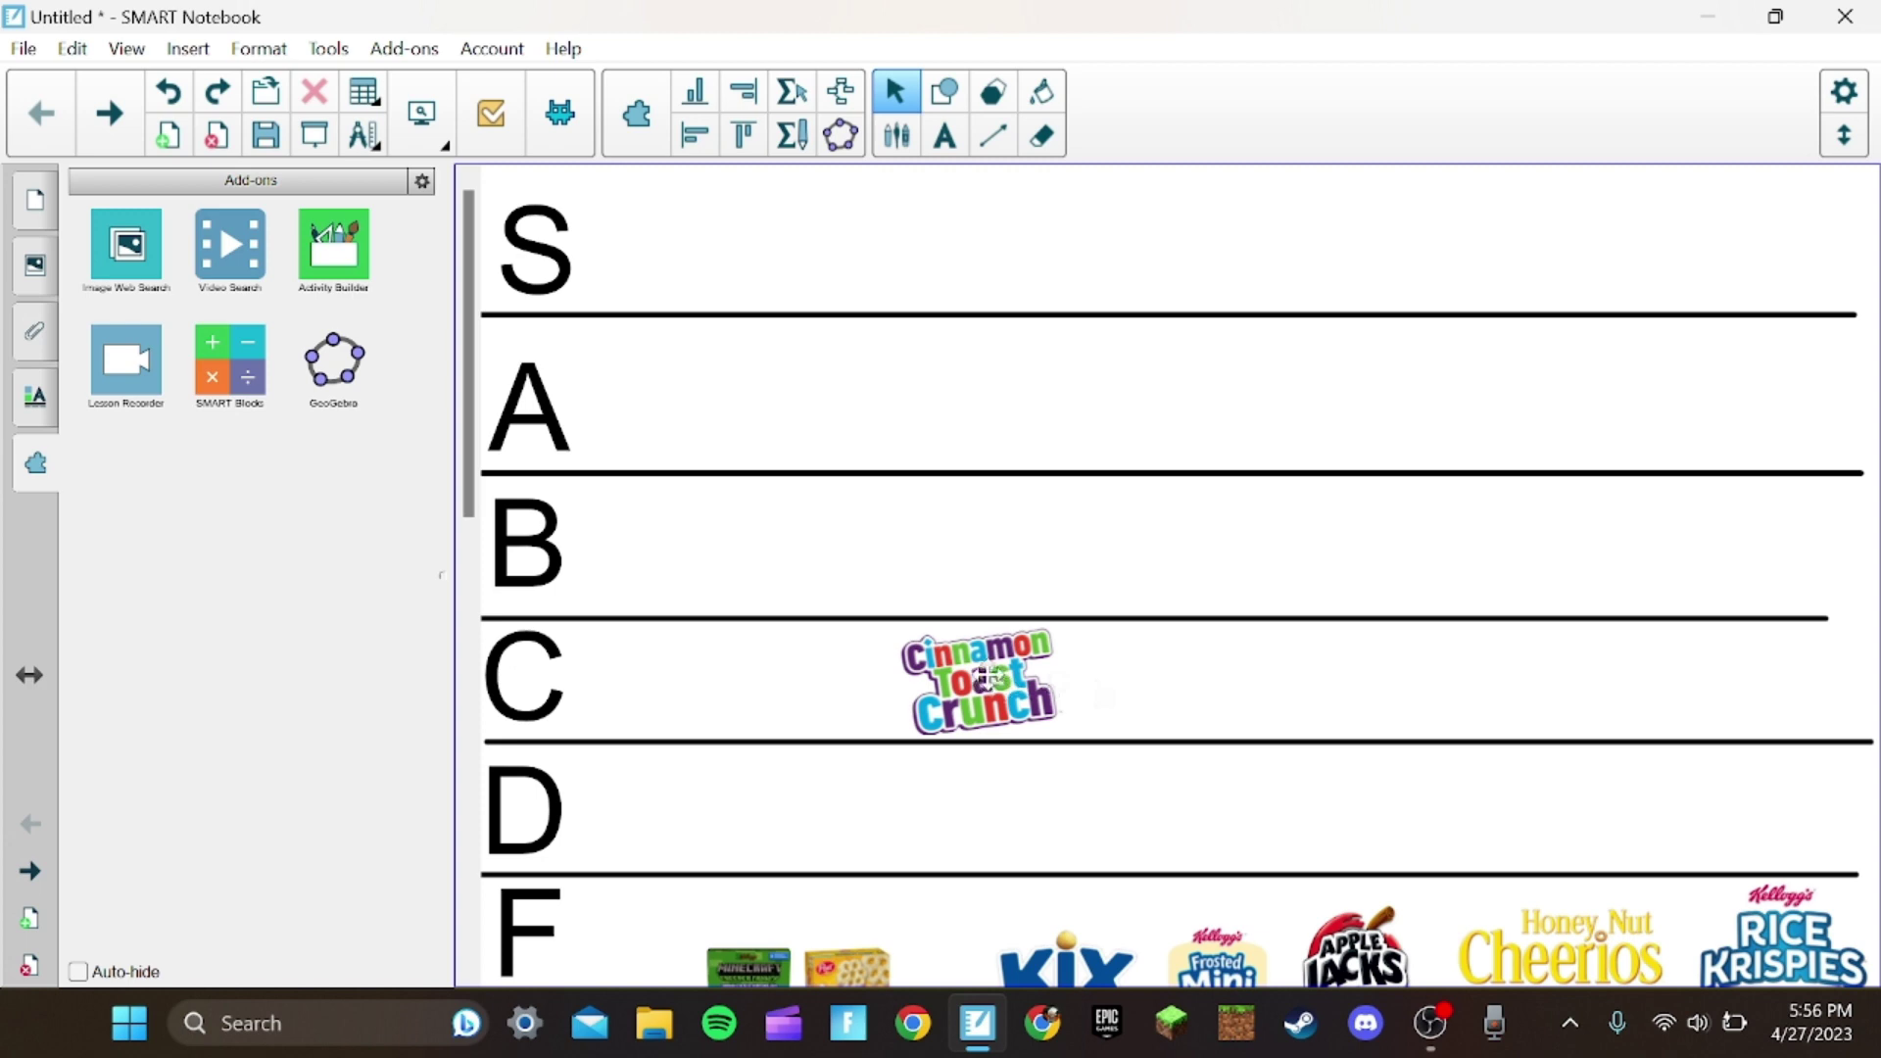
Move Cinnamon Toast Crunch to the front of row C and the Minecraft box into row A
{"action": "left_click_drag", "start_coordinate": [981, 676], "coordinate": [665, 669]}
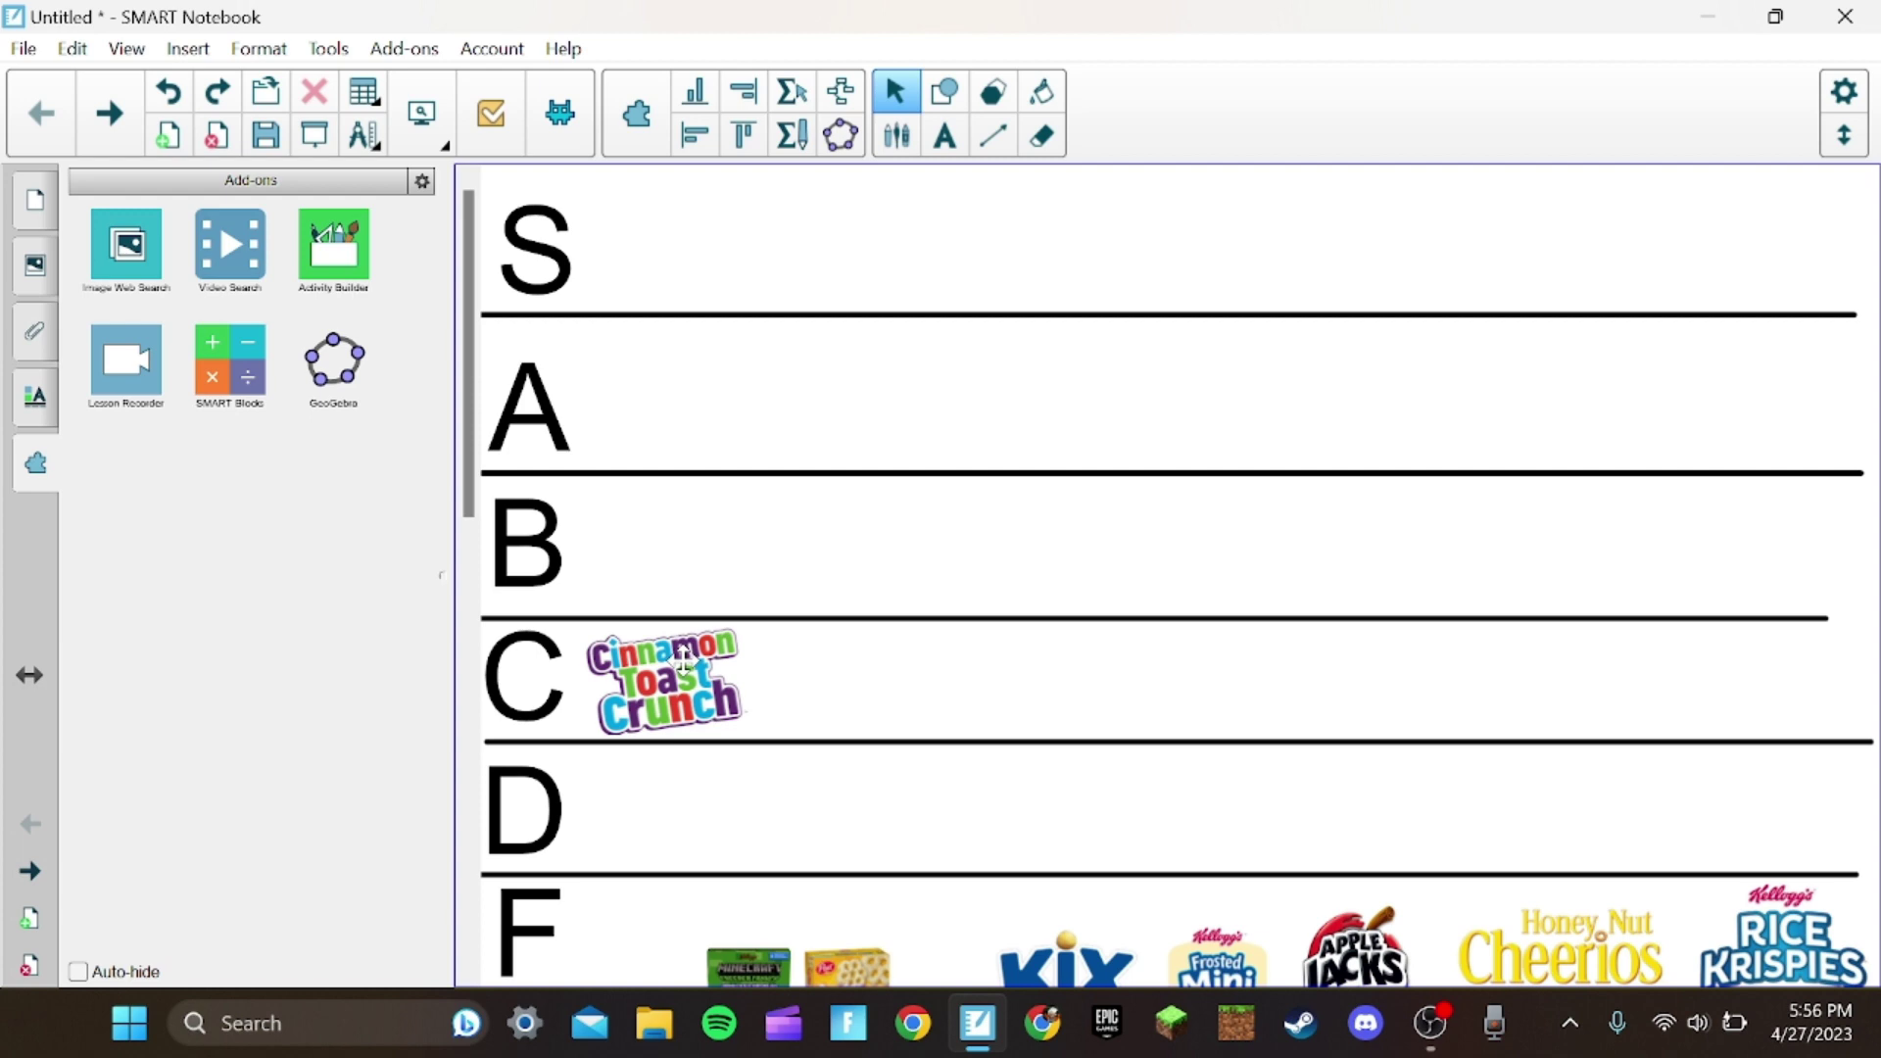
{"action": "scroll", "coordinate": [693, 706], "scroll_direction": "down", "scroll_amount": 1}
{"action": "scroll", "coordinate": [755, 769], "scroll_direction": "down", "scroll_amount": 1}
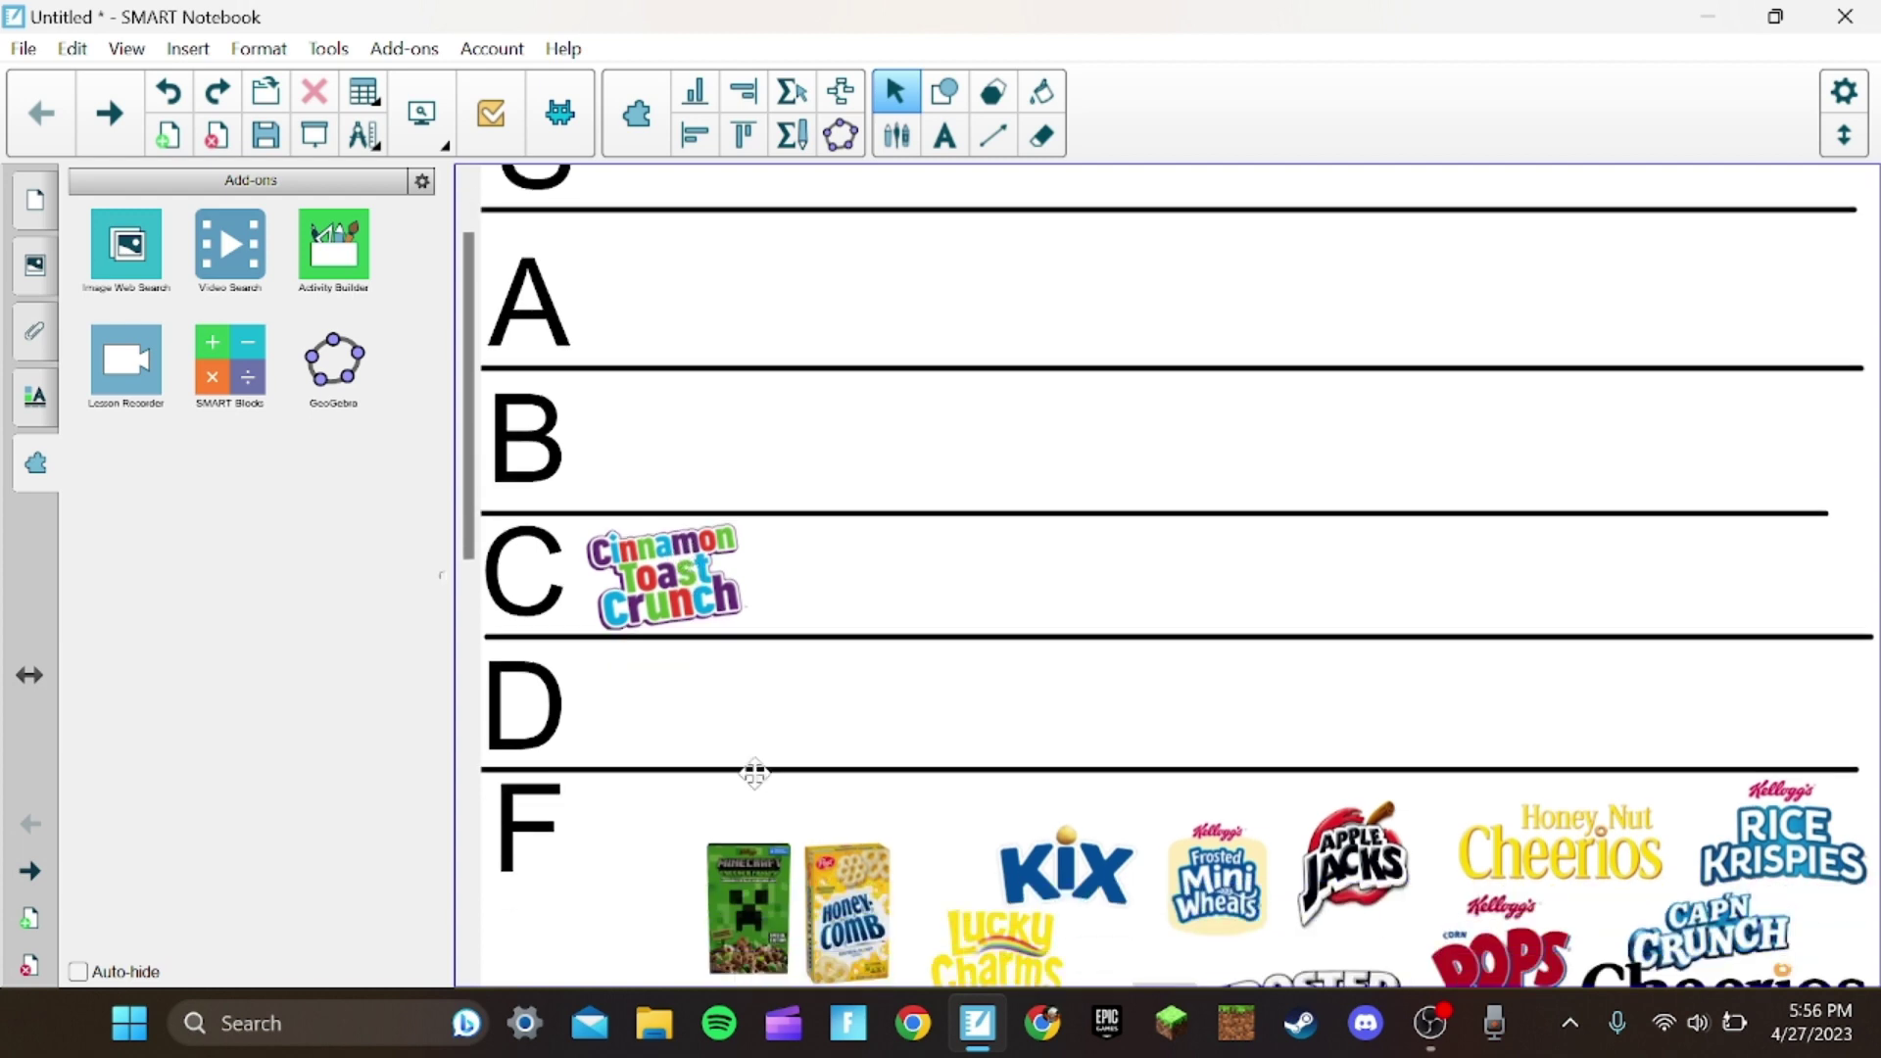
{"action": "mouse_move", "coordinate": [765, 934]}
{"action": "left_mouse_down"}
{"action": "mouse_move", "coordinate": [782, 713]}
{"action": "mouse_move", "coordinate": [886, 588]}
{"action": "mouse_move", "coordinate": [916, 492]}
{"action": "left_mouse_up"}
{"action": "scroll", "coordinate": [915, 490], "scroll_direction": "up", "scroll_amount": 1}
{"action": "mouse_move", "coordinate": [941, 581]}
{"action": "left_mouse_down"}
{"action": "mouse_move", "coordinate": [913, 433]}
{"action": "mouse_move", "coordinate": [668, 505]}
{"action": "mouse_move", "coordinate": [653, 380]}
{"action": "left_mouse_up"}
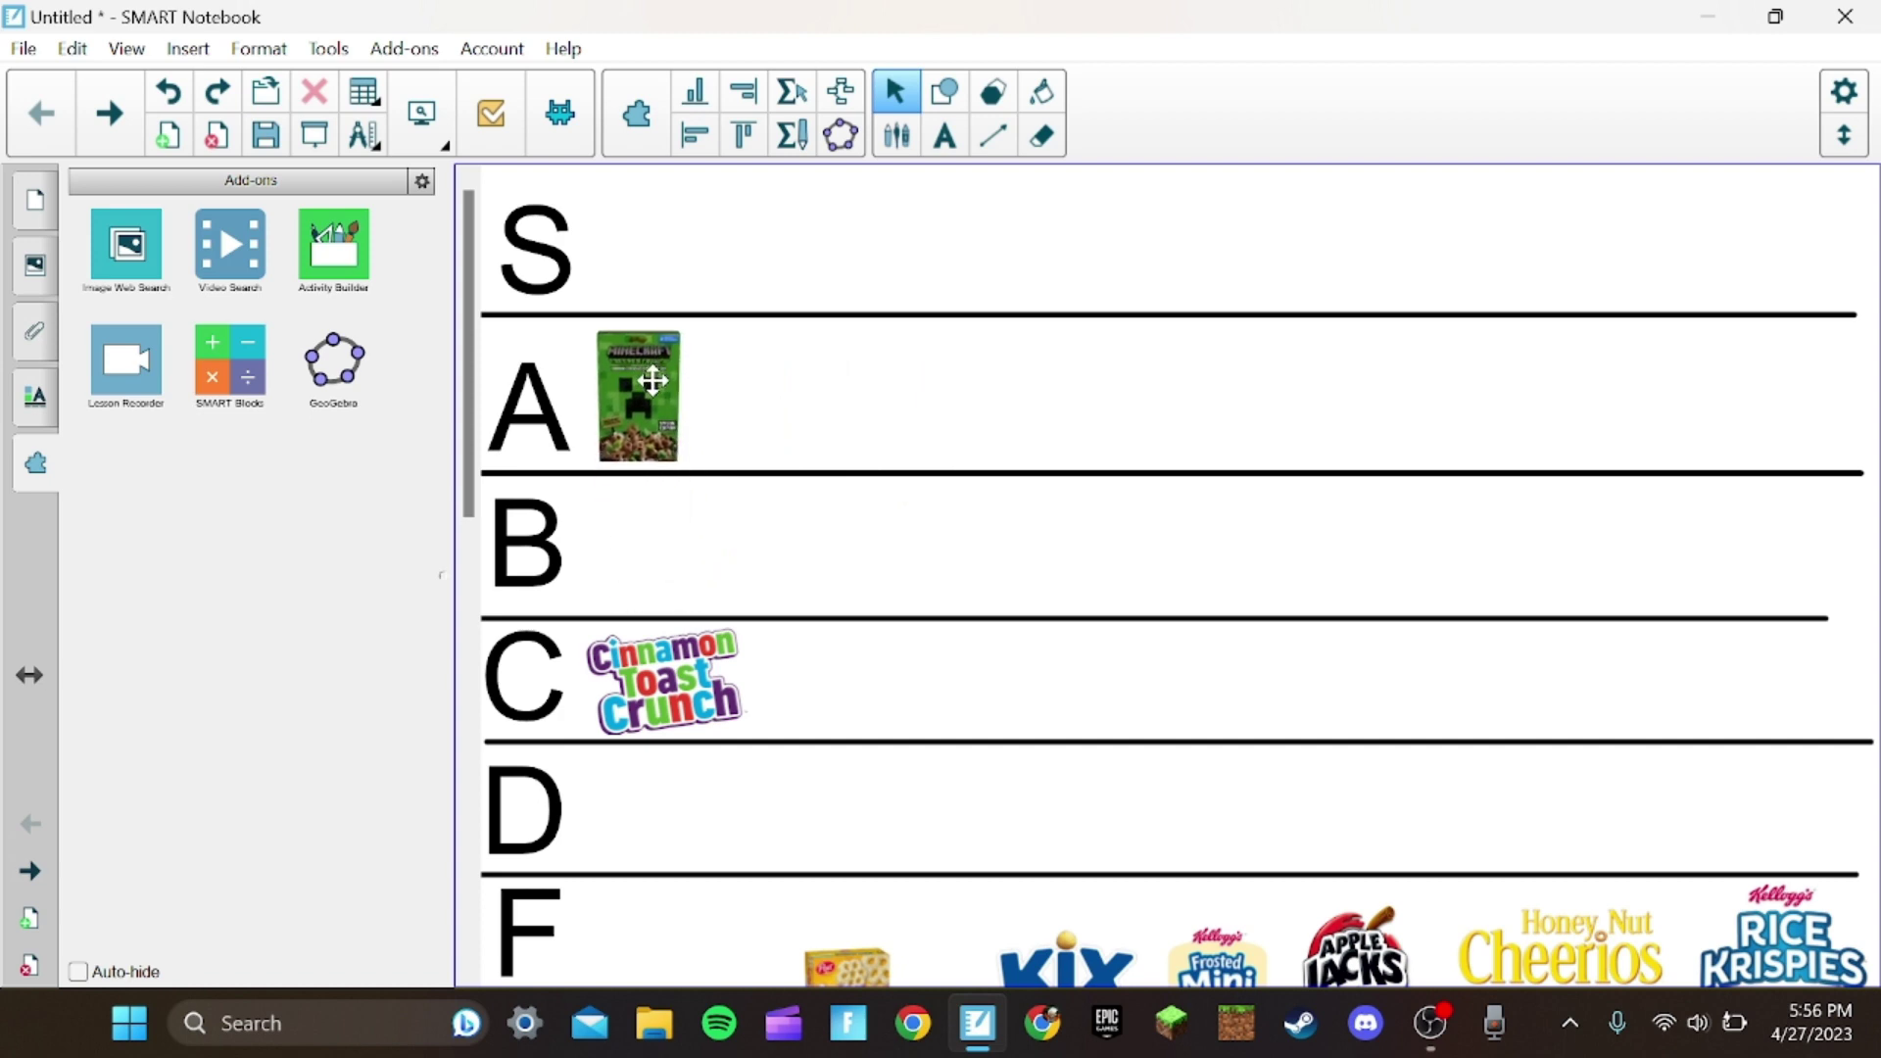
{"action": "scroll", "coordinate": [1030, 605], "scroll_direction": "down", "scroll_amount": 2}
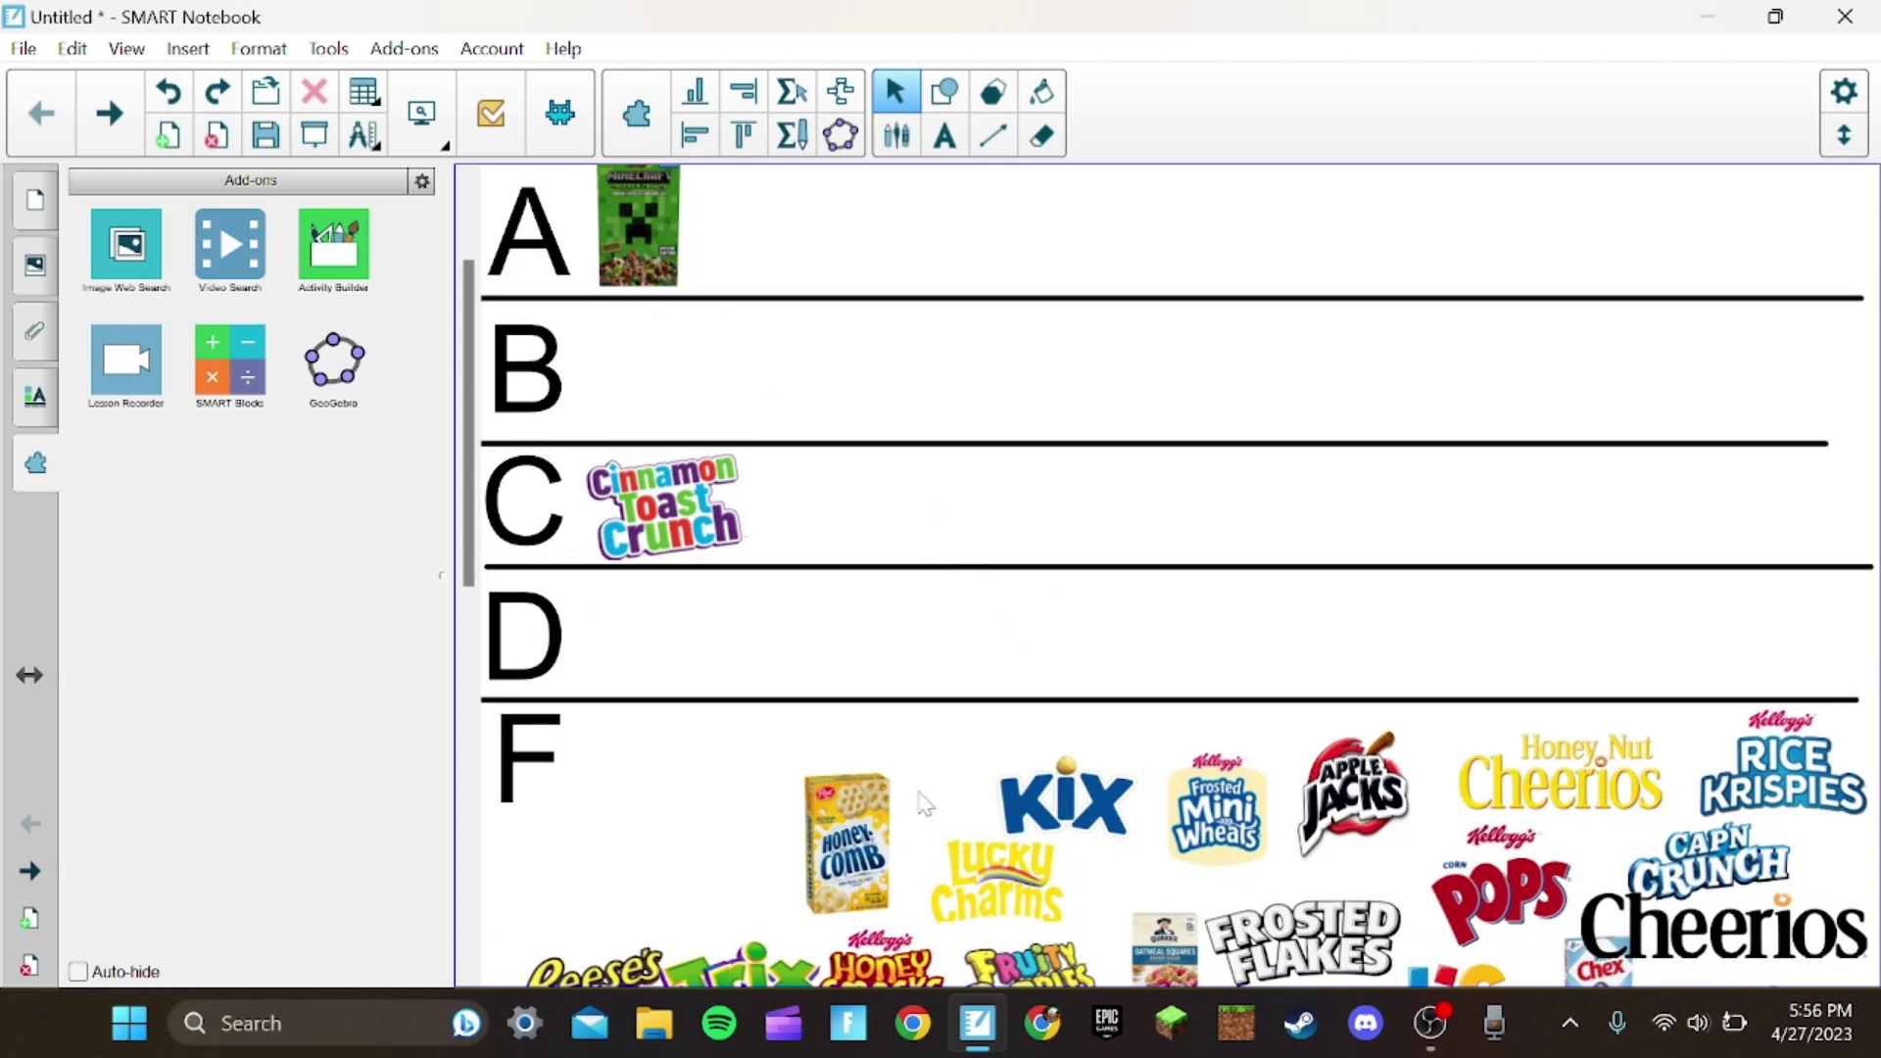
Sort Honeycomb into row A beside Minecraft, Kix into row D, and Frosted Mini Wheats into row S
{"action": "left_click_drag", "start_coordinate": [841, 852], "coordinate": [858, 517]}
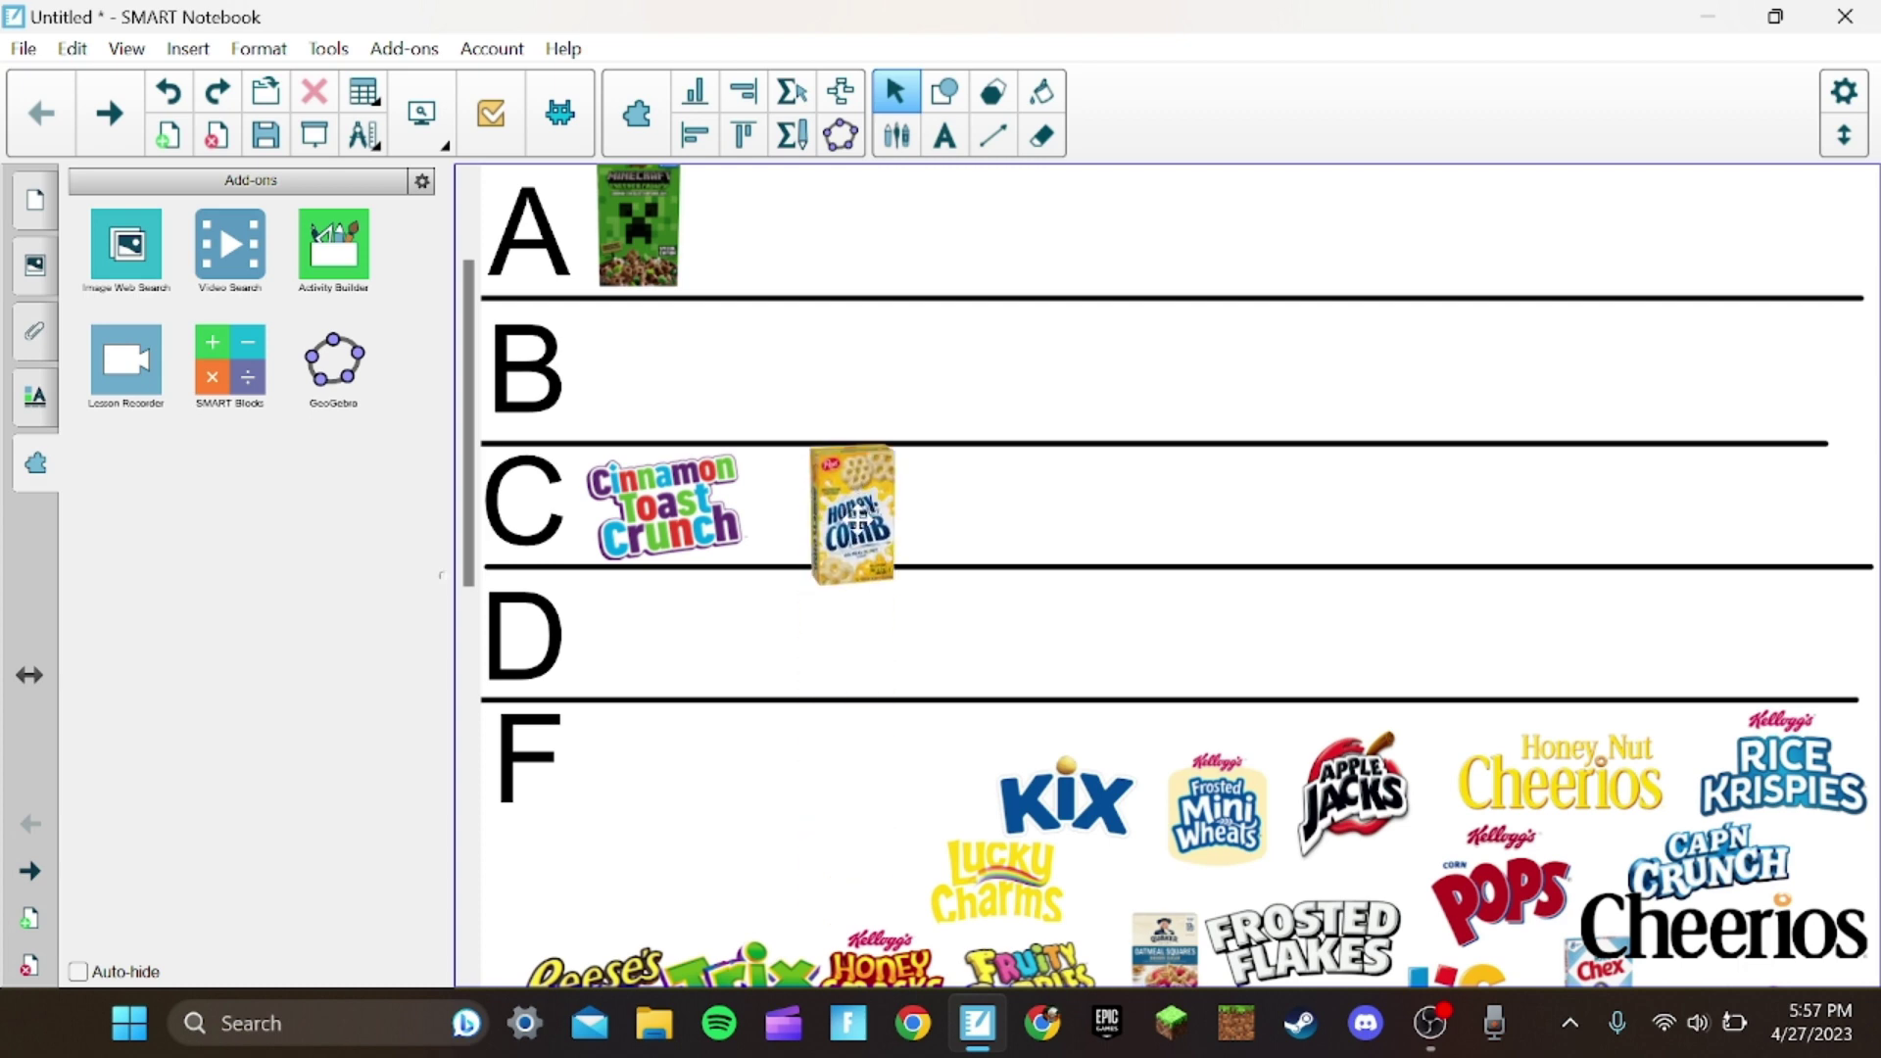
{"action": "scroll", "coordinate": [858, 518], "scroll_direction": "up", "scroll_amount": 2}
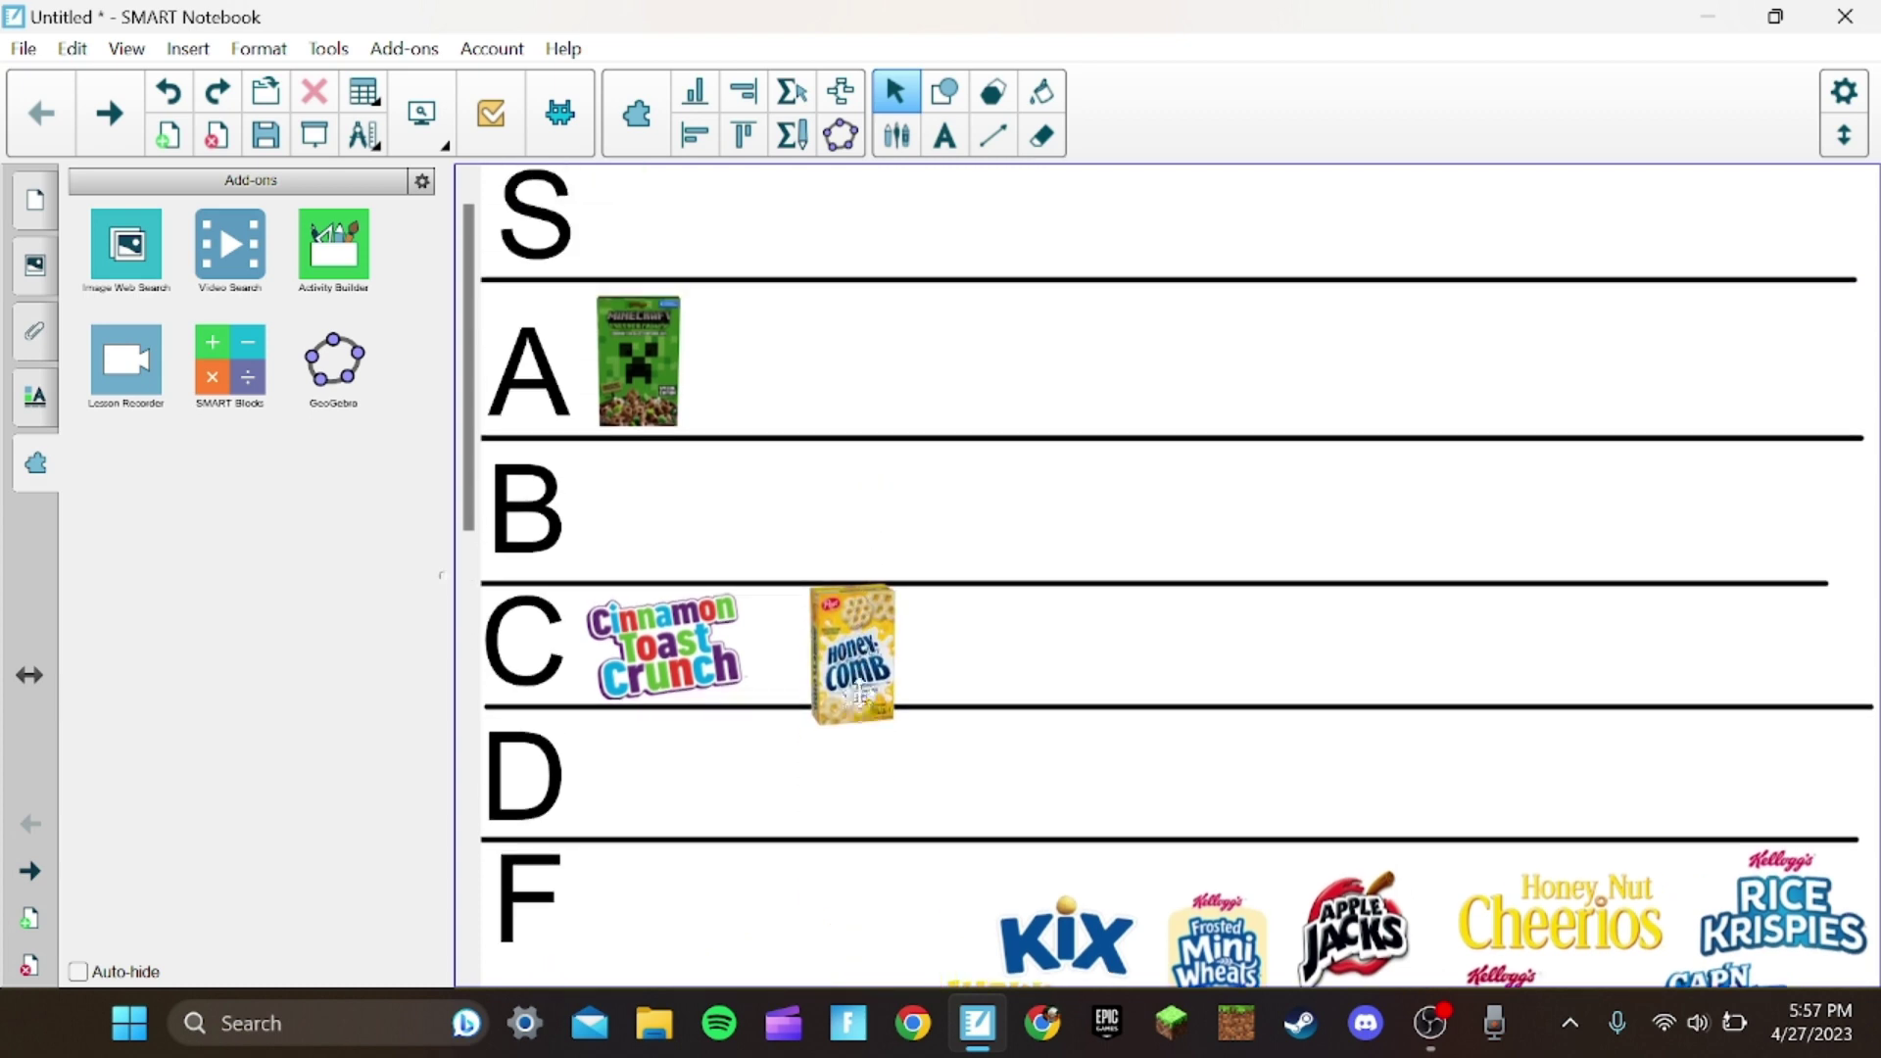
{"action": "left_click_drag", "start_coordinate": [860, 694], "coordinate": [752, 396]}
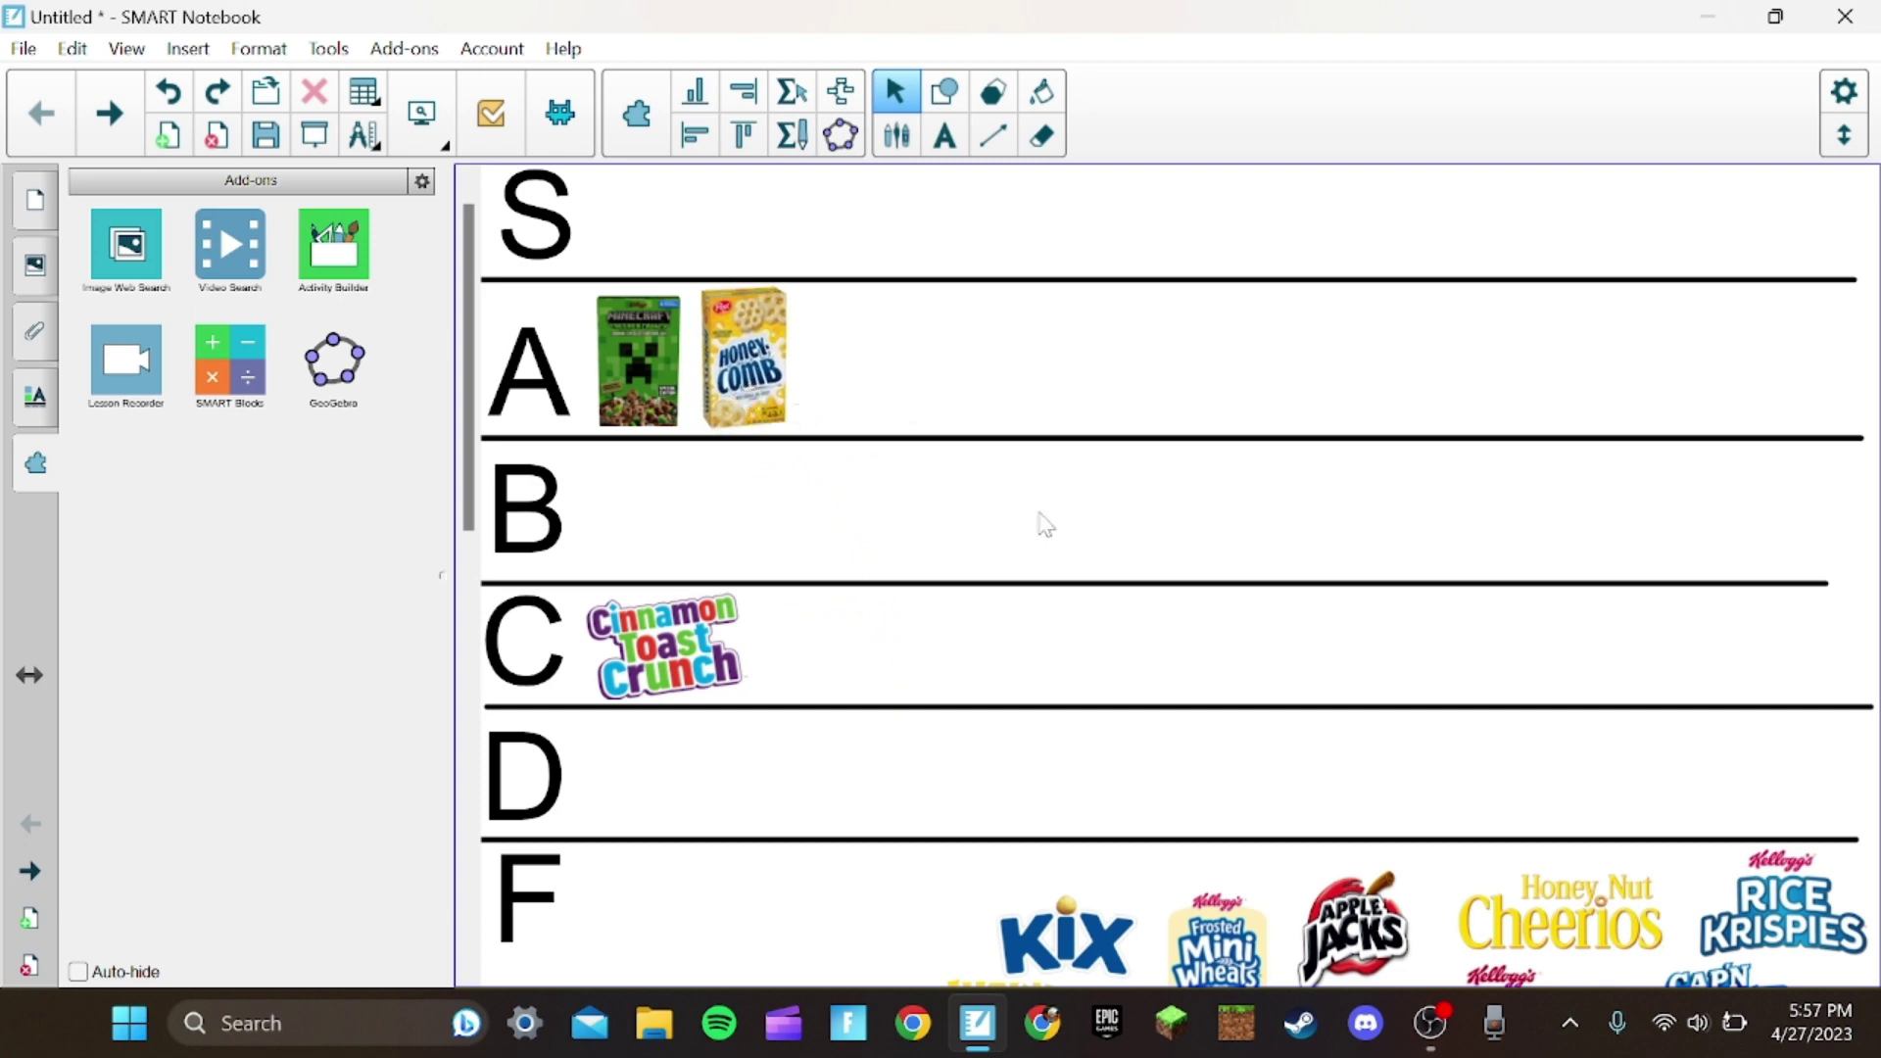
{"action": "scroll", "coordinate": [1039, 521], "scroll_direction": "down", "scroll_amount": 2}
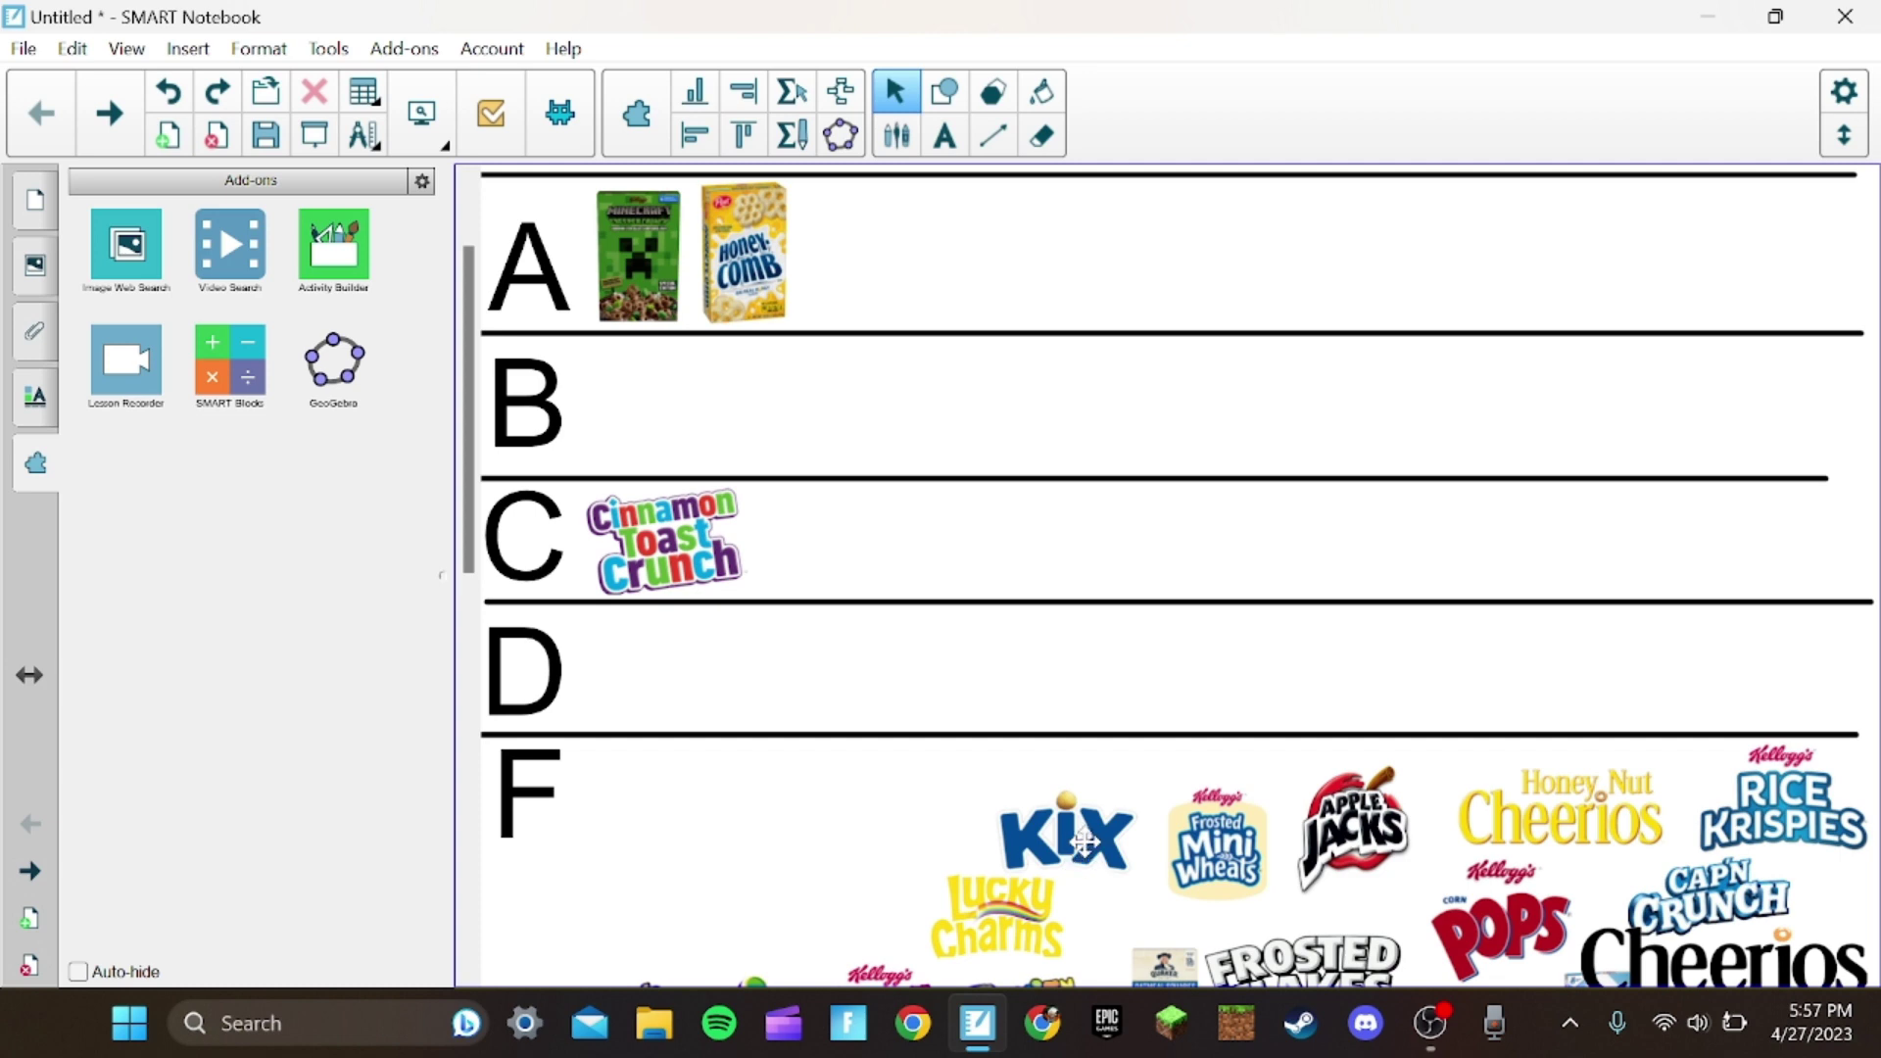
{"action": "left_click_drag", "start_coordinate": [1083, 841], "coordinate": [681, 681]}
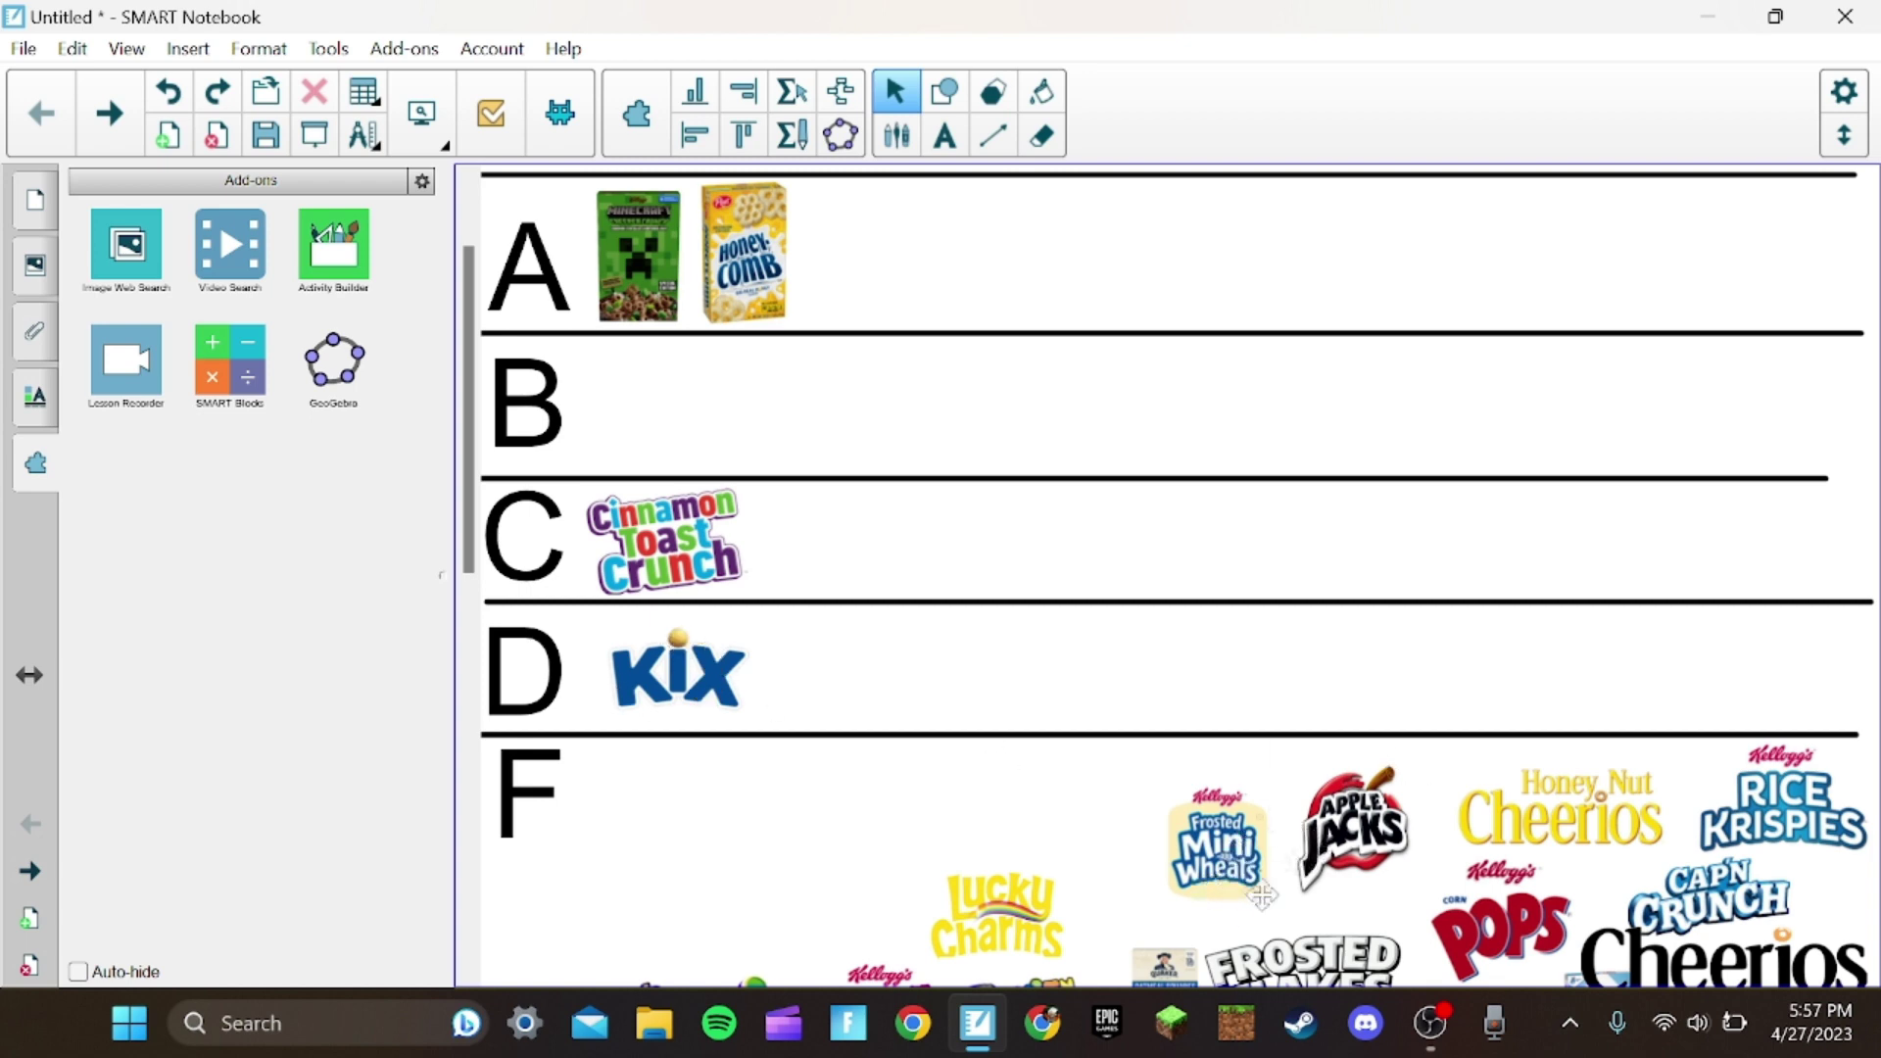
{"action": "left_click_drag", "start_coordinate": [1250, 882], "coordinate": [1151, 497]}
{"action": "scroll", "coordinate": [1151, 496], "scroll_direction": "up", "scroll_amount": 1}
{"action": "scroll", "coordinate": [1150, 498], "scroll_direction": "up", "scroll_amount": 1}
{"action": "scroll", "coordinate": [1175, 492], "scroll_direction": "up", "scroll_amount": 1}
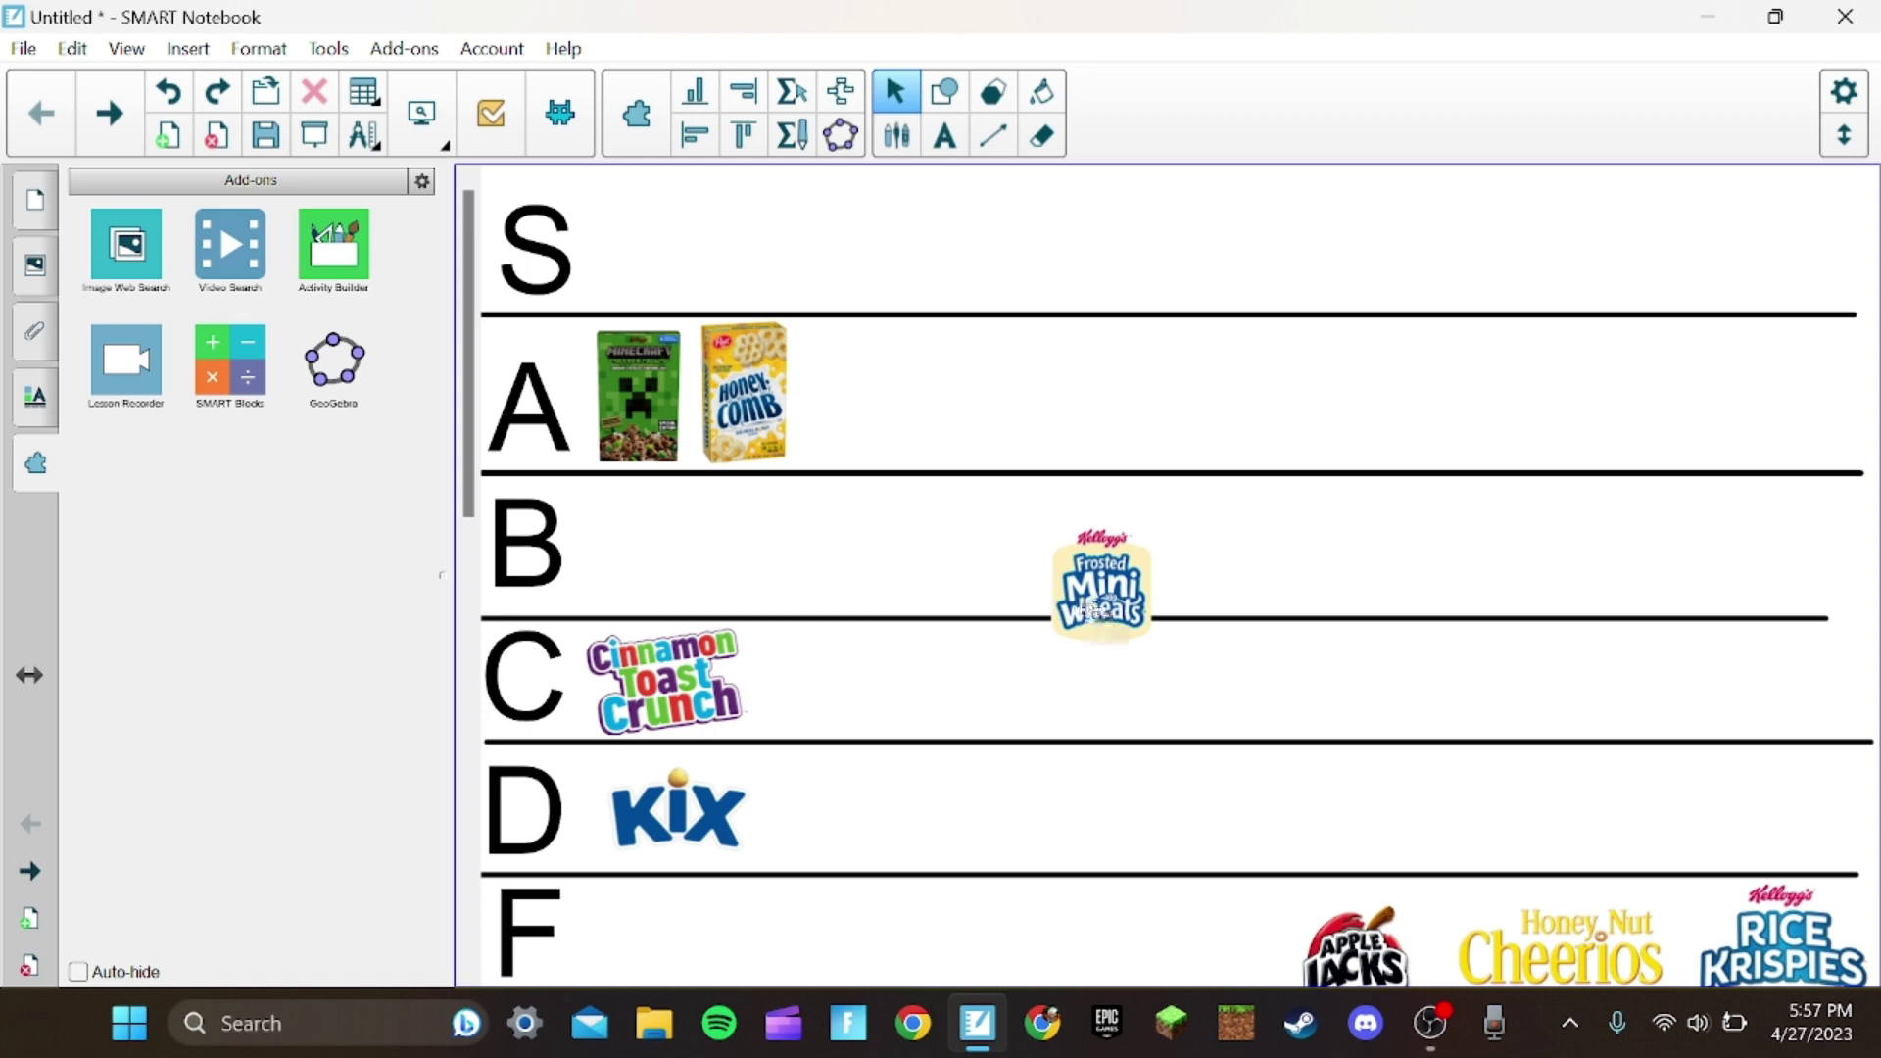
{"action": "scroll", "coordinate": [1195, 792], "scroll_direction": "down", "scroll_amount": 3}
{"action": "scroll", "coordinate": [1301, 801], "scroll_direction": "down", "scroll_amount": 1}
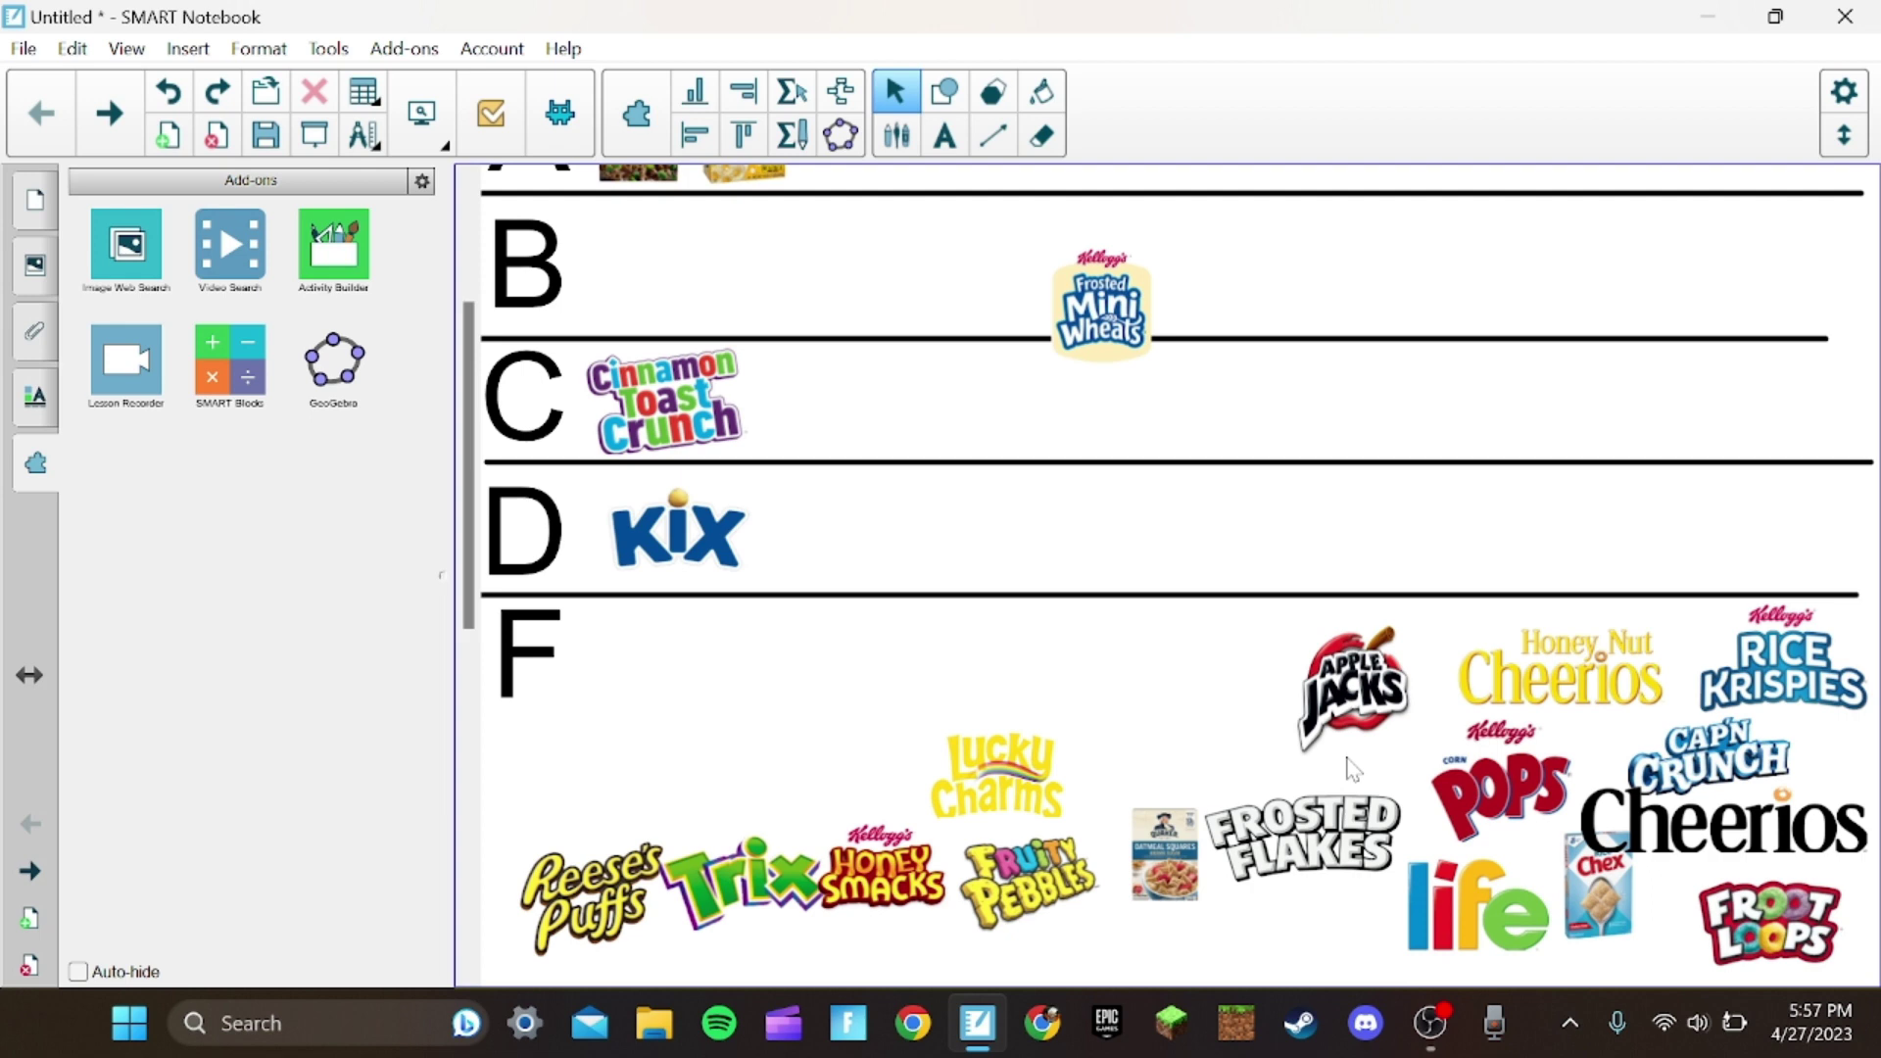
{"action": "scroll", "coordinate": [1235, 747], "scroll_direction": "up", "scroll_amount": 1}
{"action": "scroll", "coordinate": [1234, 747], "scroll_direction": "up", "scroll_amount": 2}
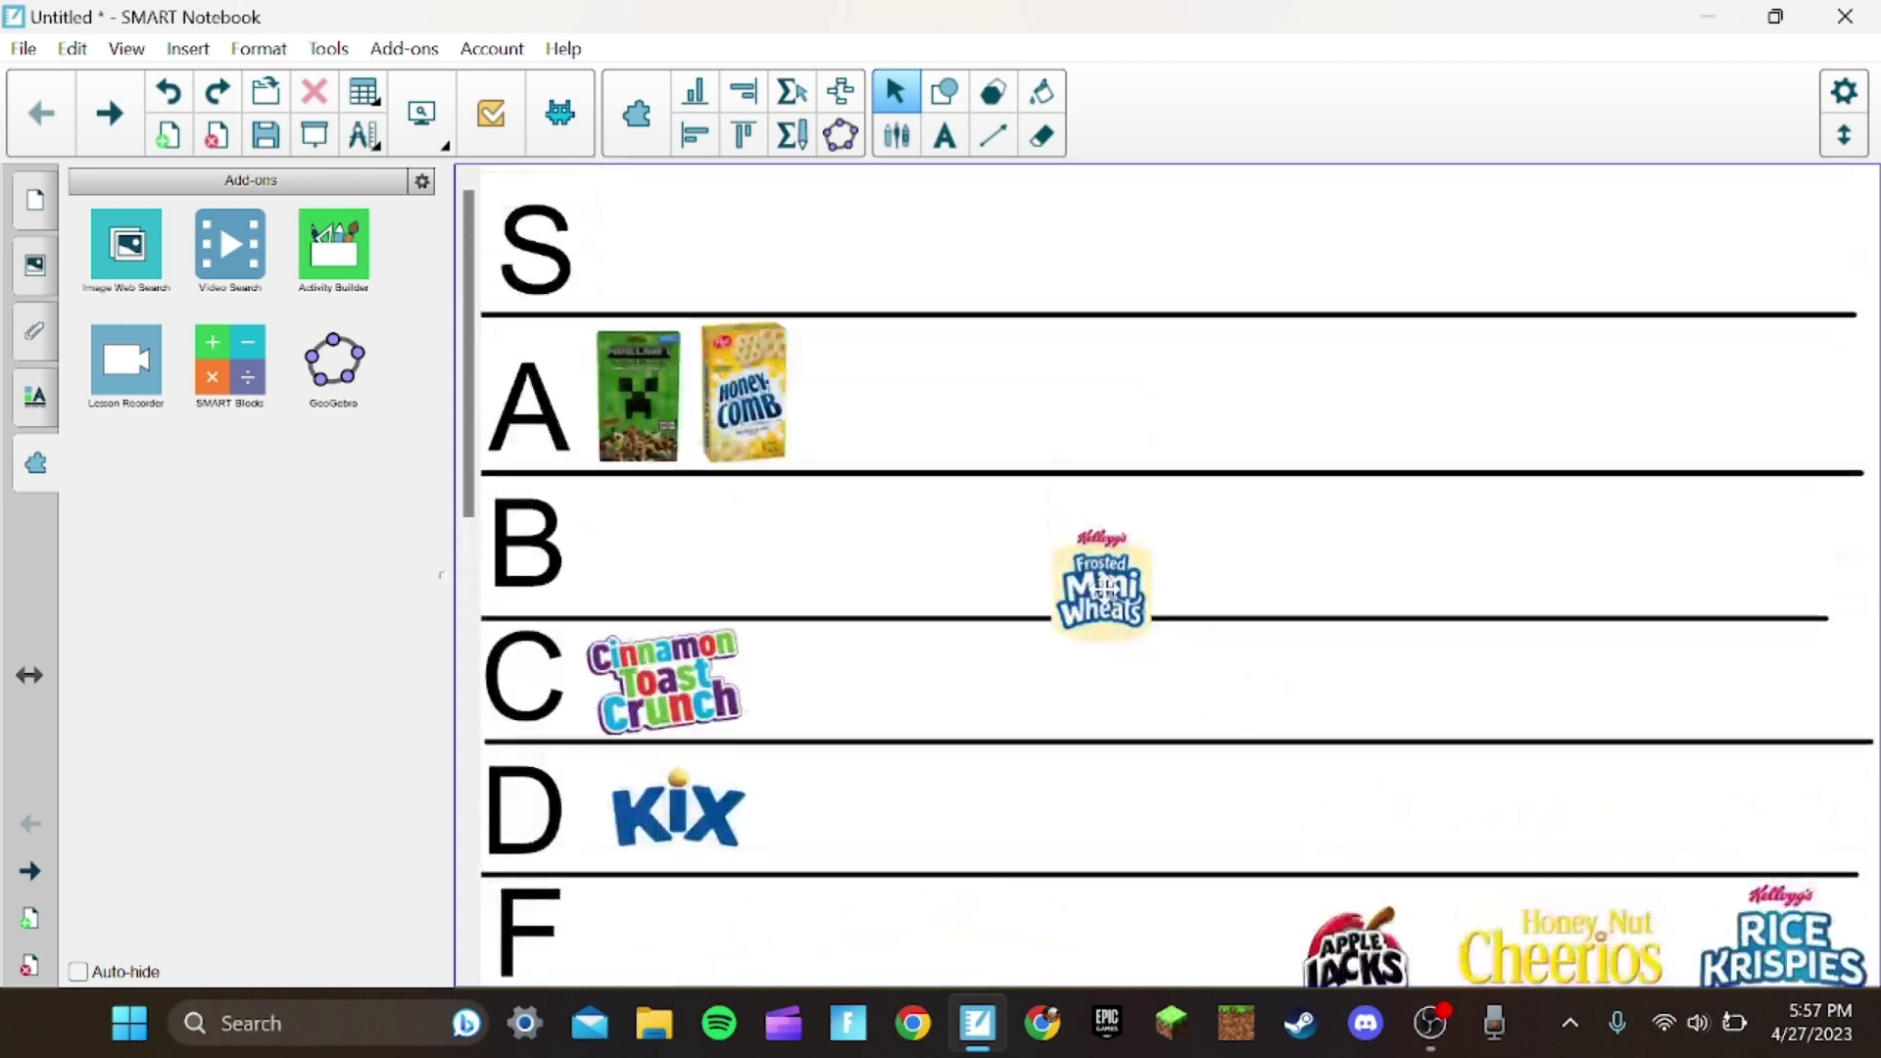
{"action": "mouse_move", "coordinate": [1097, 584]}
{"action": "left_mouse_down"}
{"action": "mouse_move", "coordinate": [871, 374]}
{"action": "mouse_move", "coordinate": [647, 229]}
{"action": "left_mouse_up"}
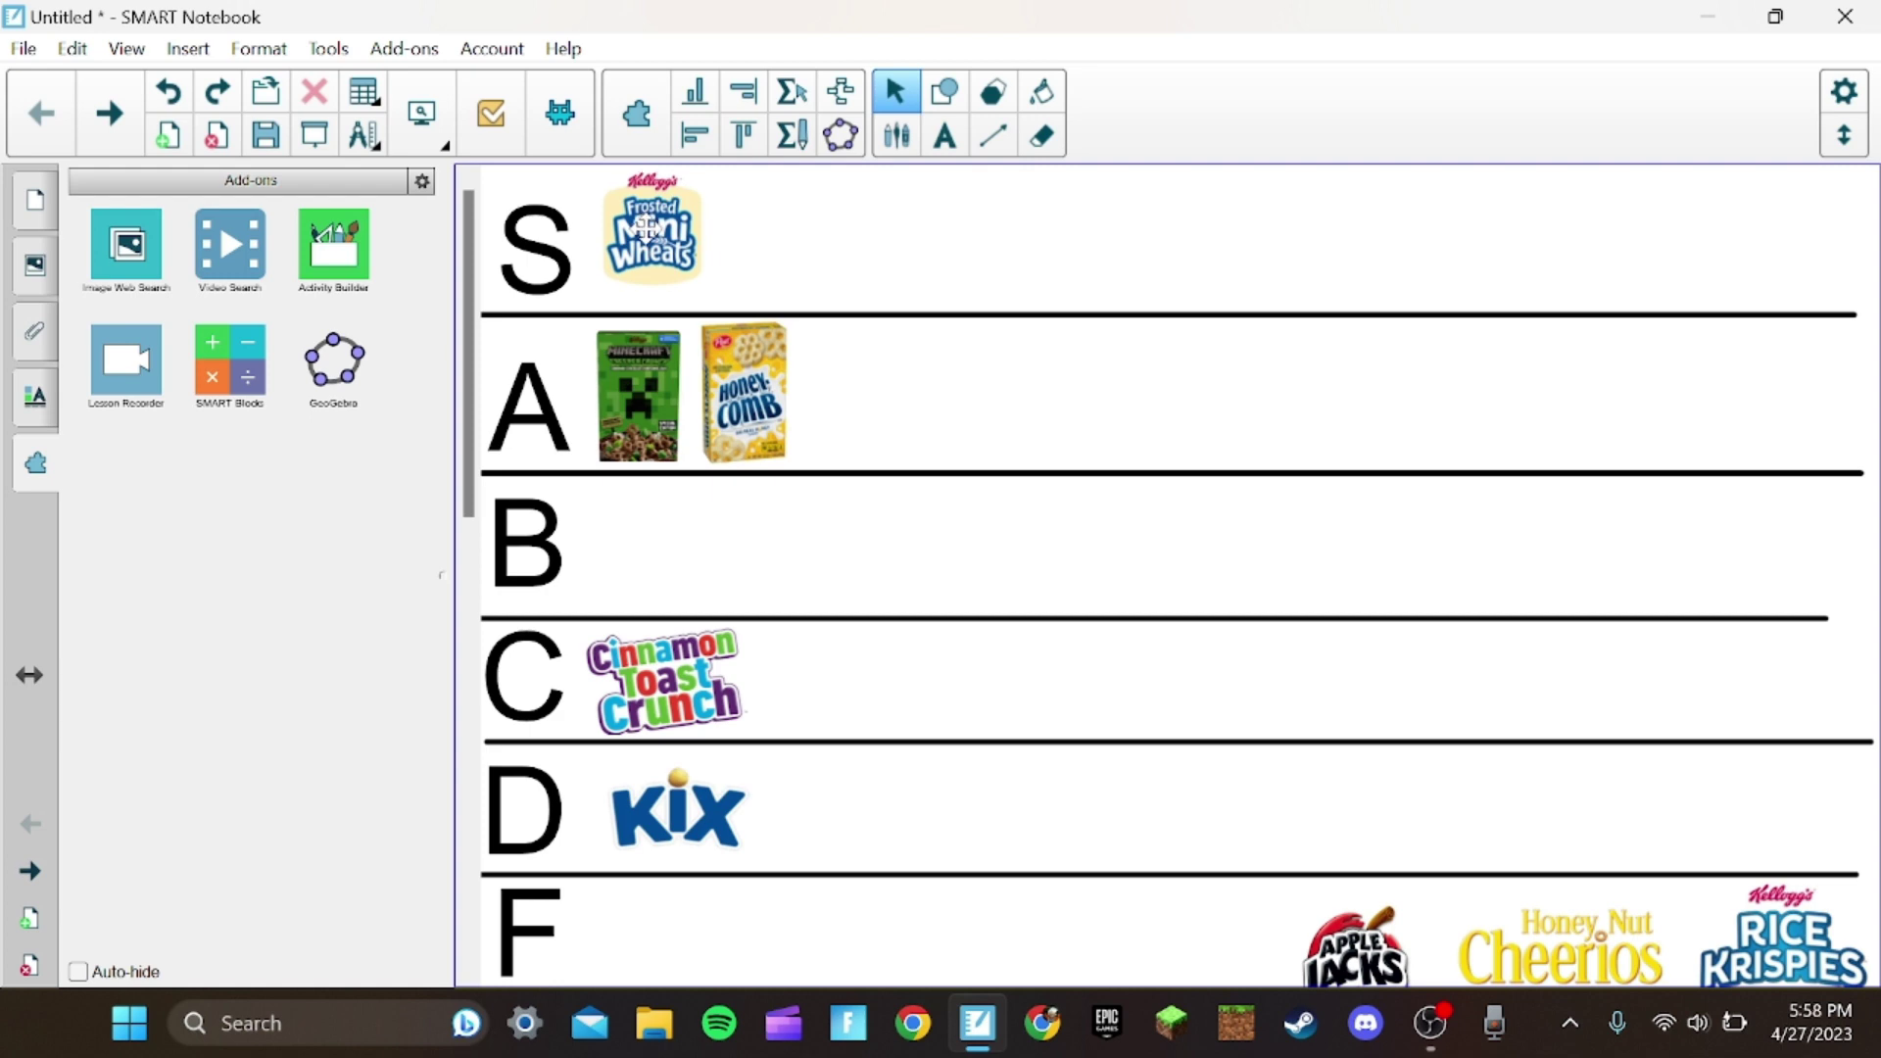
{"action": "scroll", "coordinate": [647, 227], "scroll_direction": "down", "scroll_amount": 2}
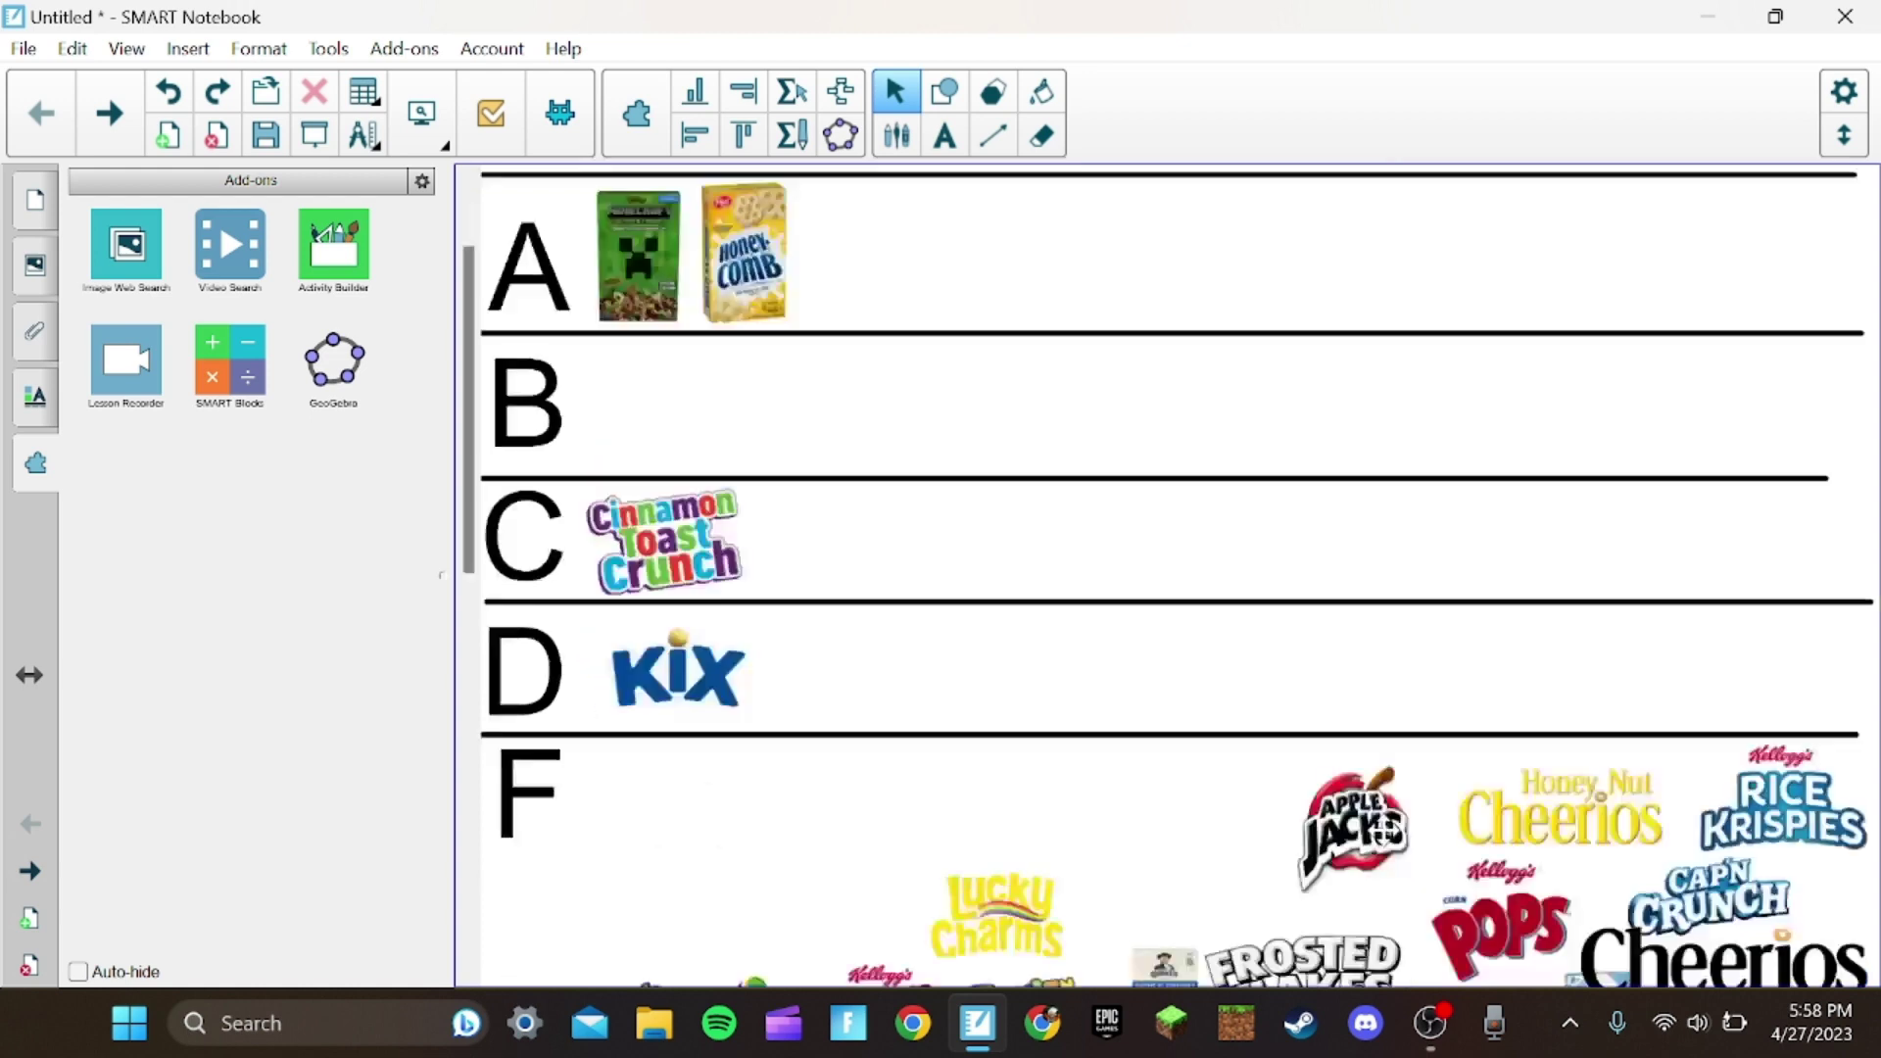
{"action": "left_click_drag", "start_coordinate": [1349, 802], "coordinate": [1068, 419]}
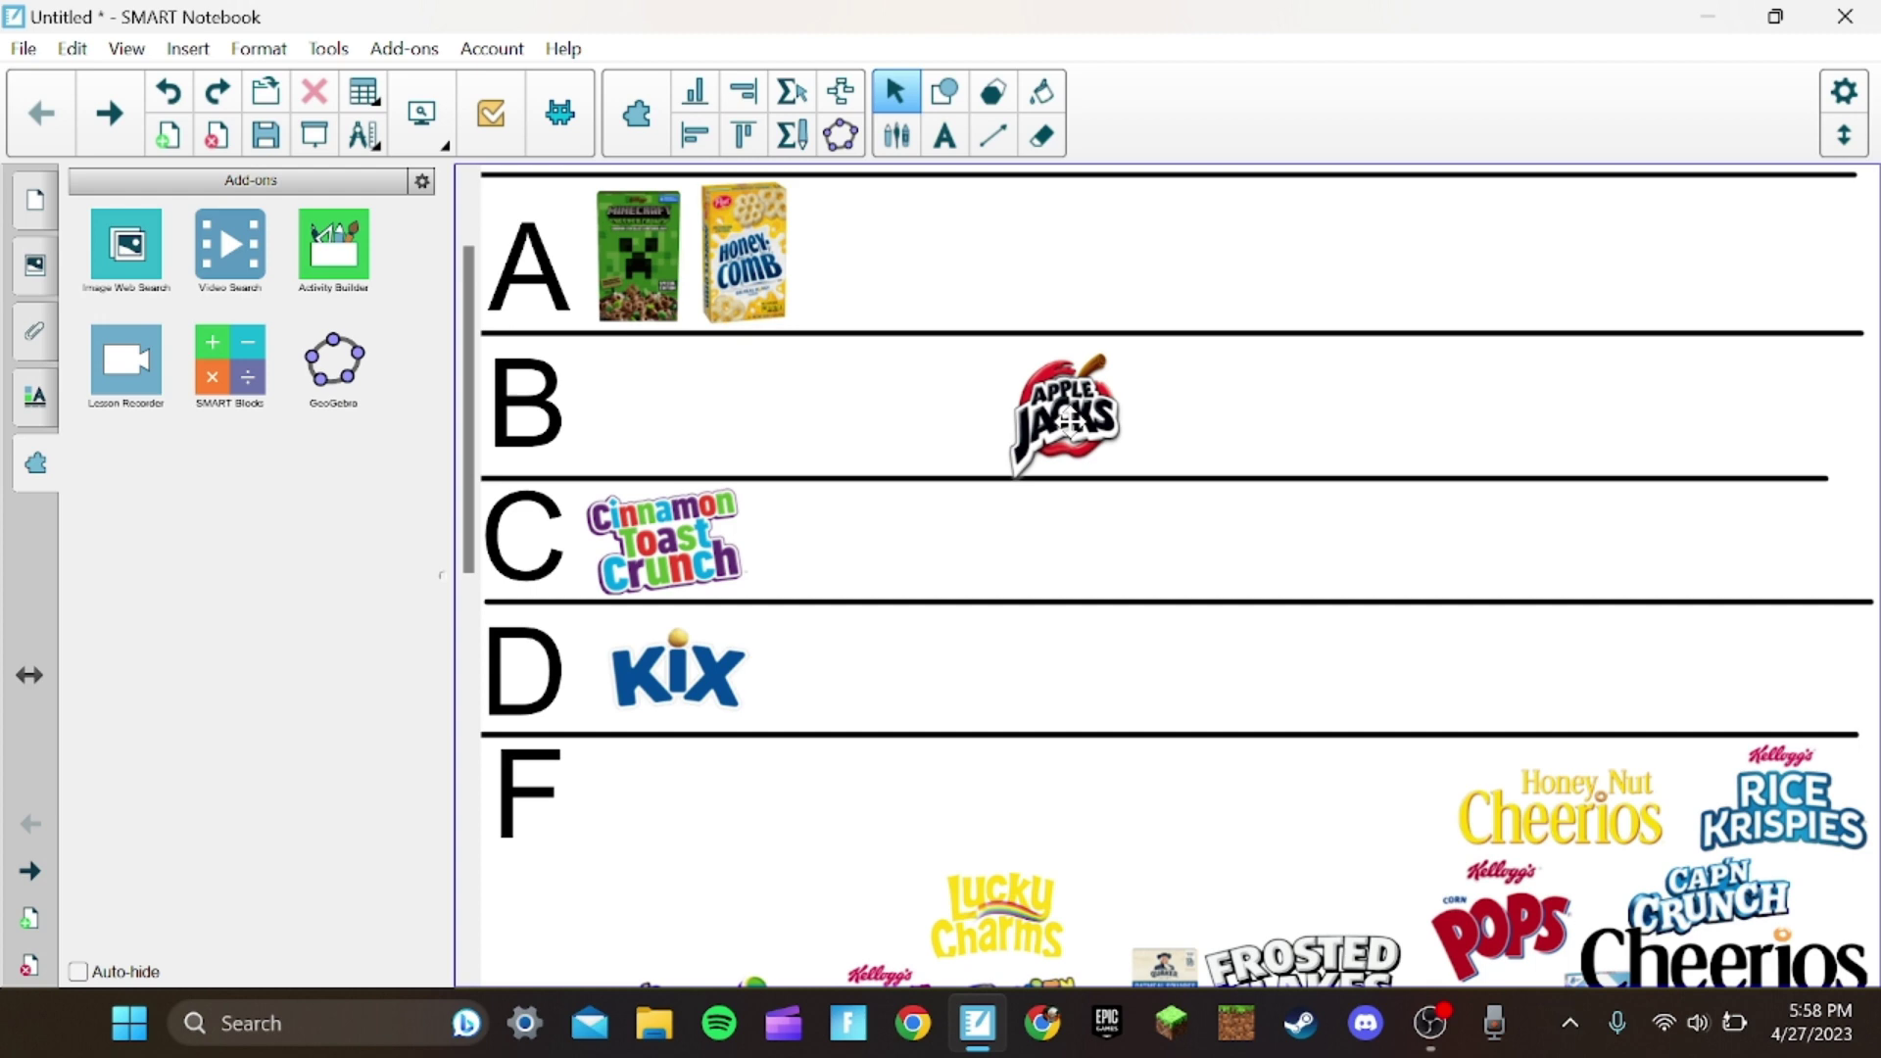
{"action": "scroll", "coordinate": [1134, 515], "scroll_direction": "up", "scroll_amount": 2}
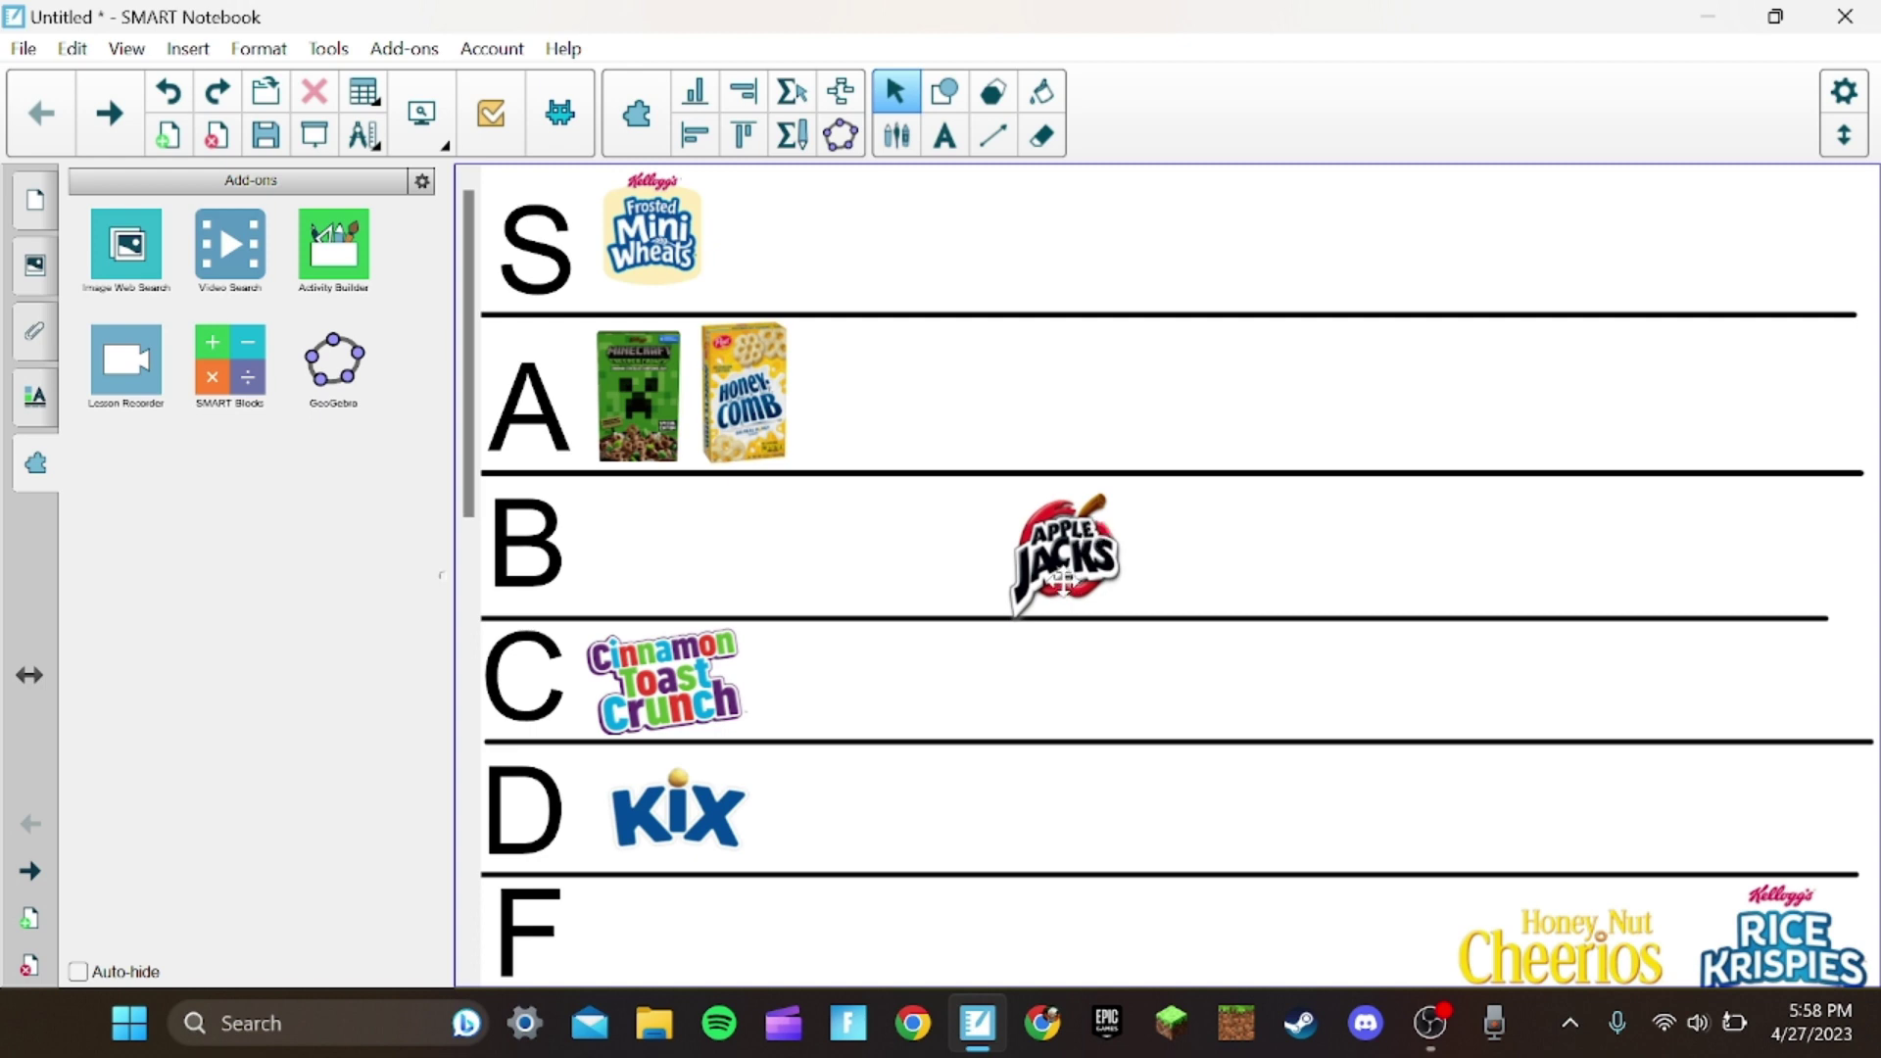
Put Apple Jacks first in row B and bring Honey Nut Cheerios and Rice Krispies up from the pile
{"action": "left_click_drag", "start_coordinate": [1067, 581], "coordinate": [668, 574]}
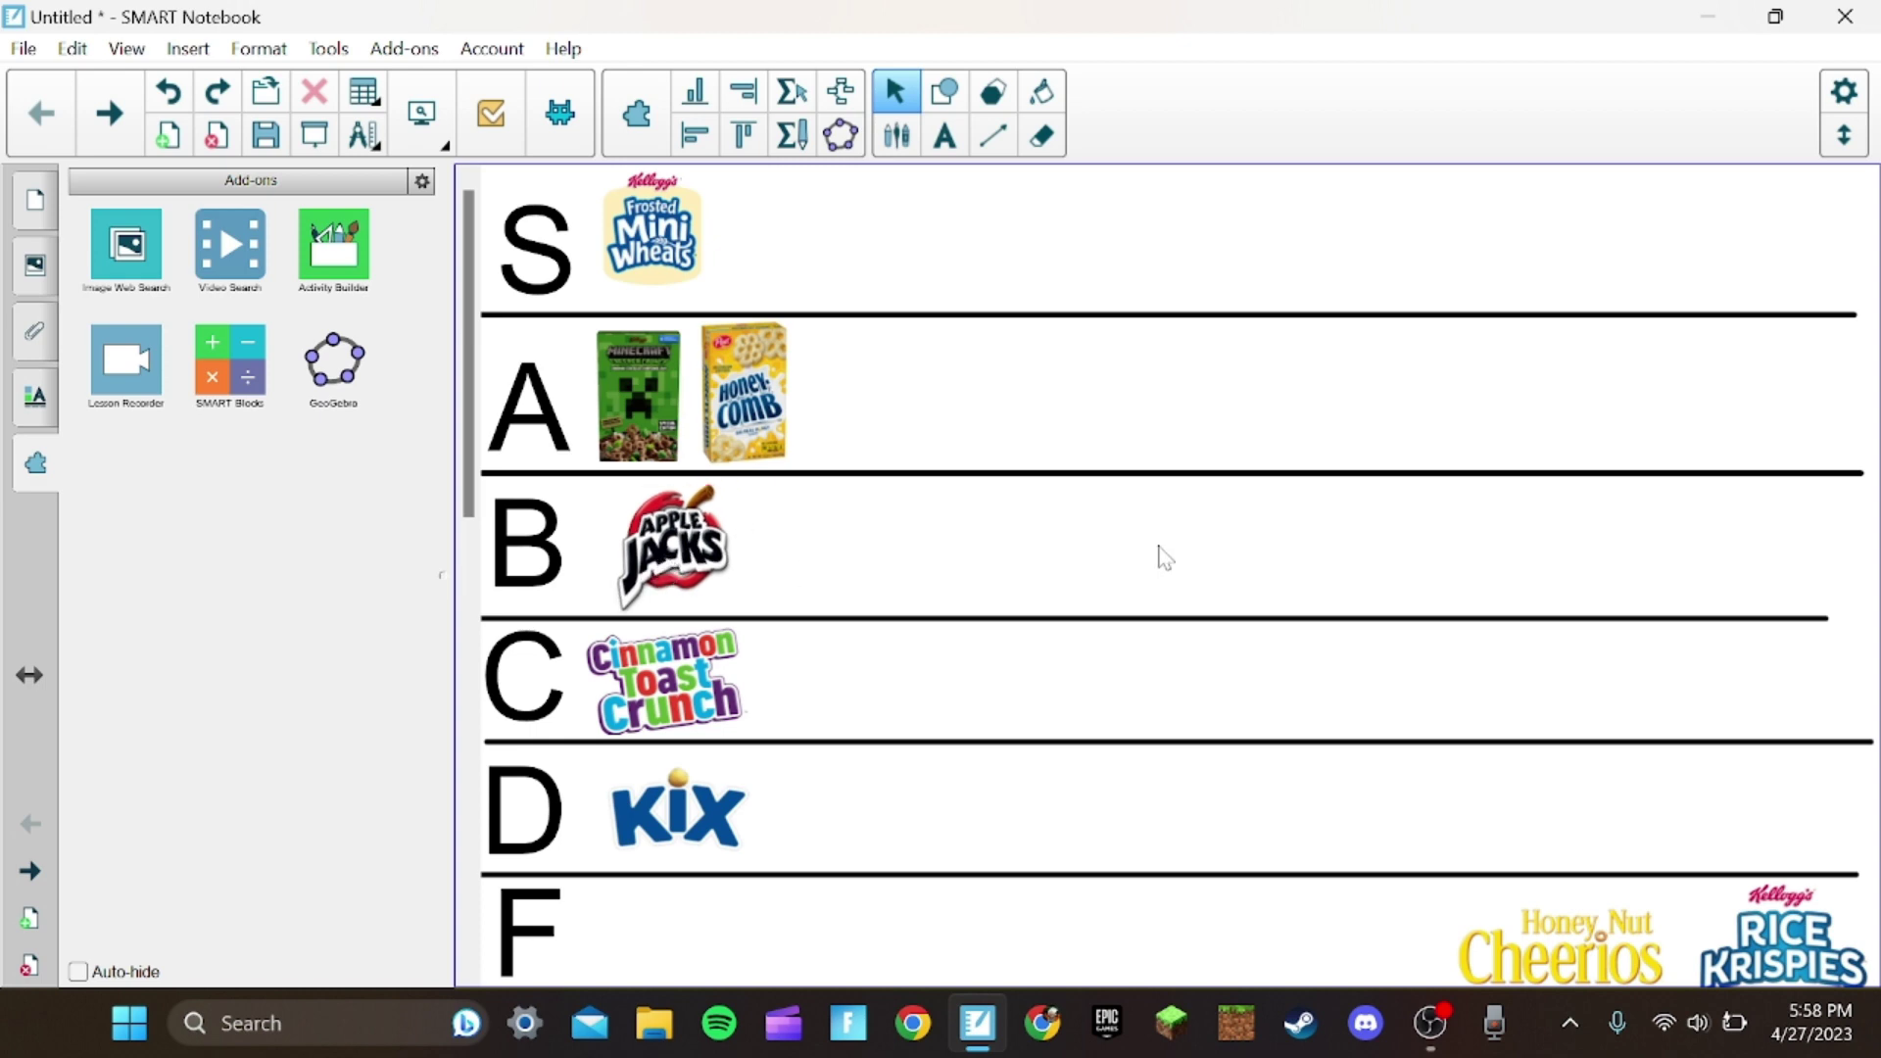
{"action": "scroll", "coordinate": [1314, 617], "scroll_direction": "down", "scroll_amount": 3}
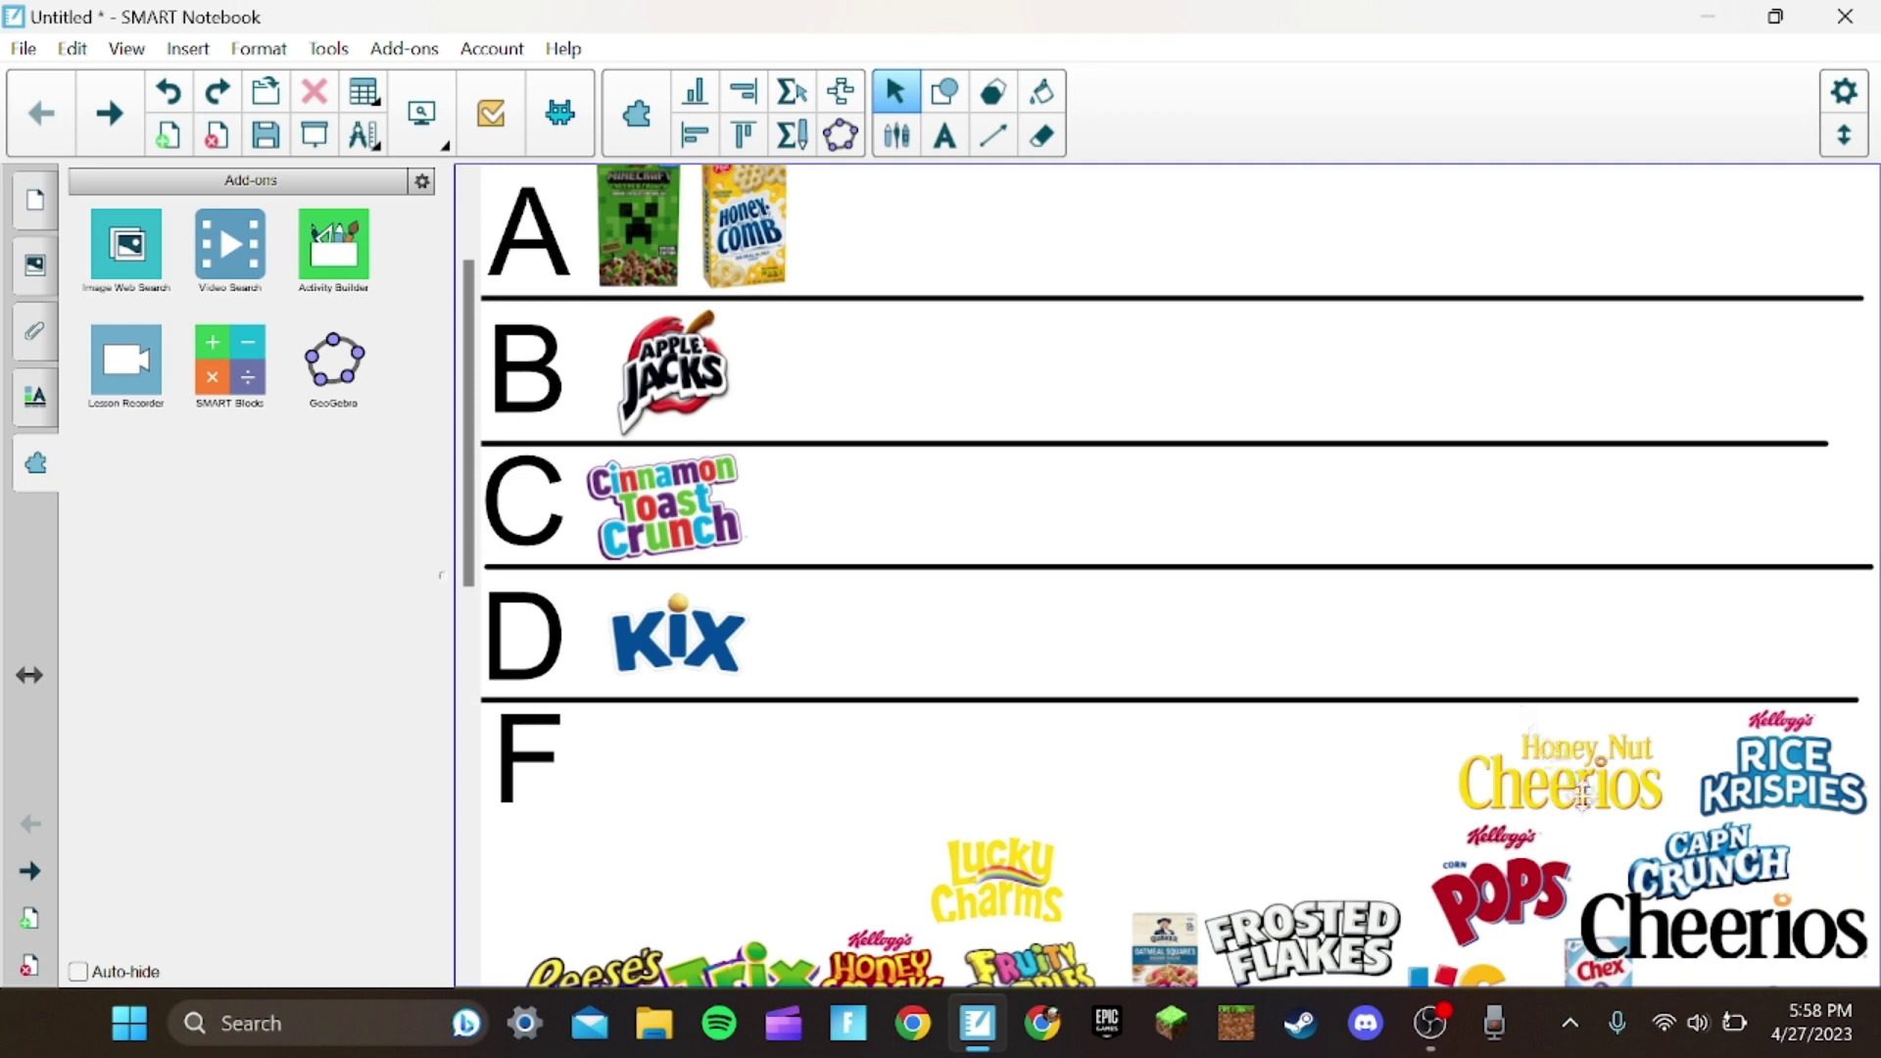
{"action": "left_click_drag", "start_coordinate": [1553, 758], "coordinate": [904, 374]}
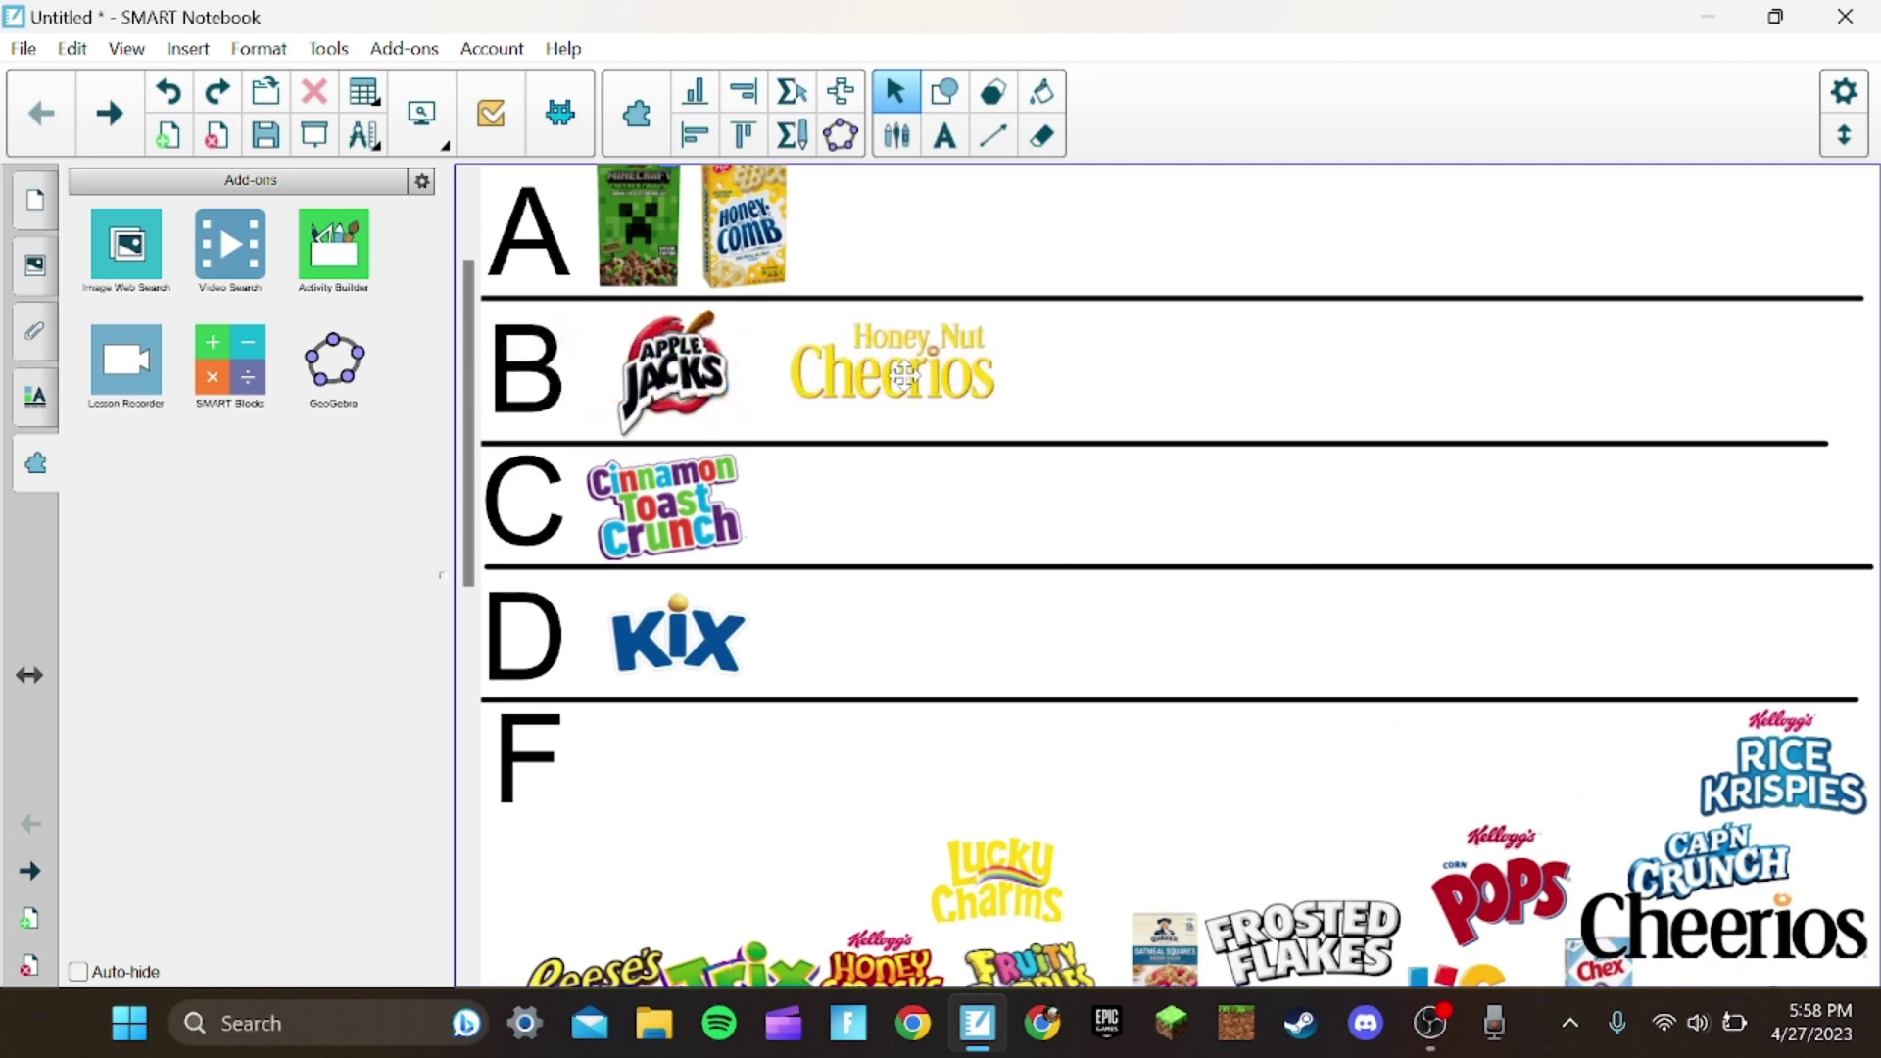
{"action": "scroll", "coordinate": [946, 464], "scroll_direction": "up", "scroll_amount": 3}
{"action": "mouse_move", "coordinate": [955, 580]}
{"action": "left_mouse_down"}
{"action": "mouse_move", "coordinate": [941, 408]}
{"action": "mouse_move", "coordinate": [962, 396]}
{"action": "left_mouse_up"}
{"action": "scroll", "coordinate": [1196, 454], "scroll_direction": "down", "scroll_amount": 2}
{"action": "scroll", "coordinate": [1592, 558], "scroll_direction": "down", "scroll_amount": 1}
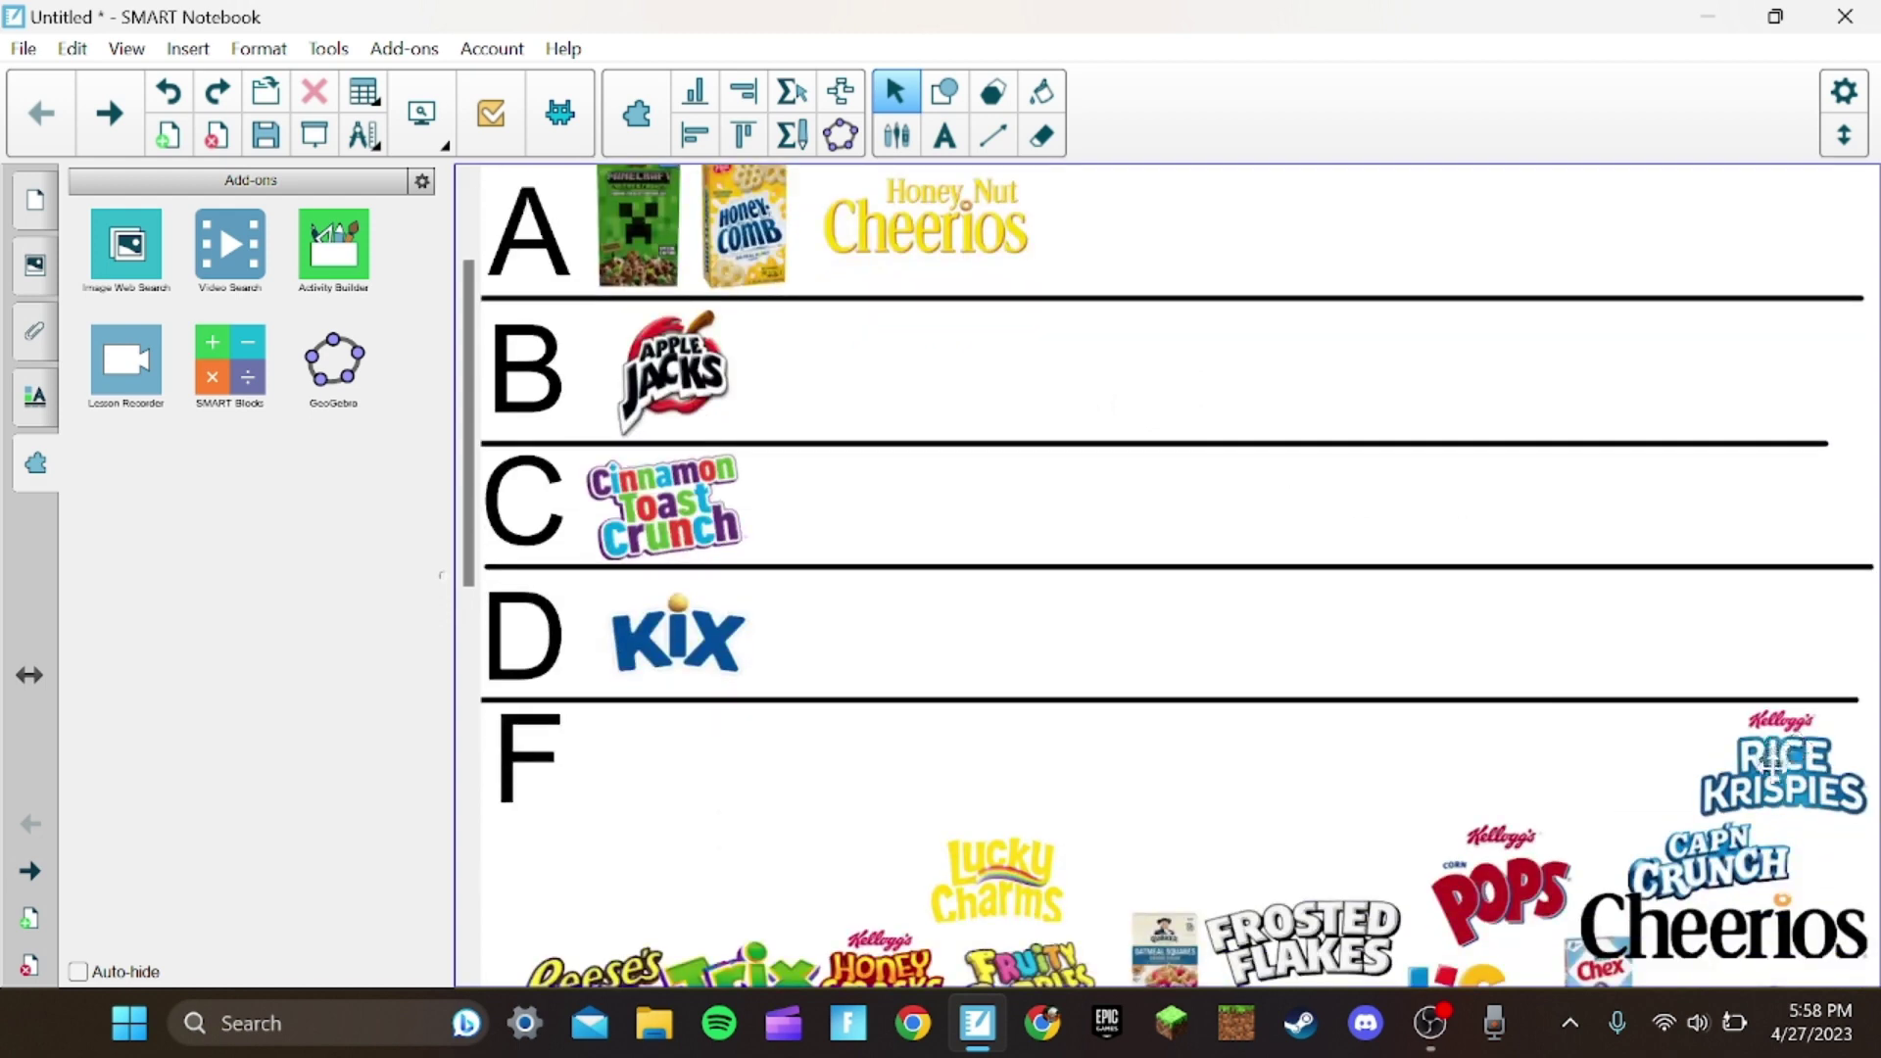
{"action": "mouse_move", "coordinate": [1776, 735]}
{"action": "left_mouse_down"}
{"action": "mouse_move", "coordinate": [1105, 470]}
{"action": "mouse_move", "coordinate": [1118, 349]}
{"action": "left_mouse_up"}
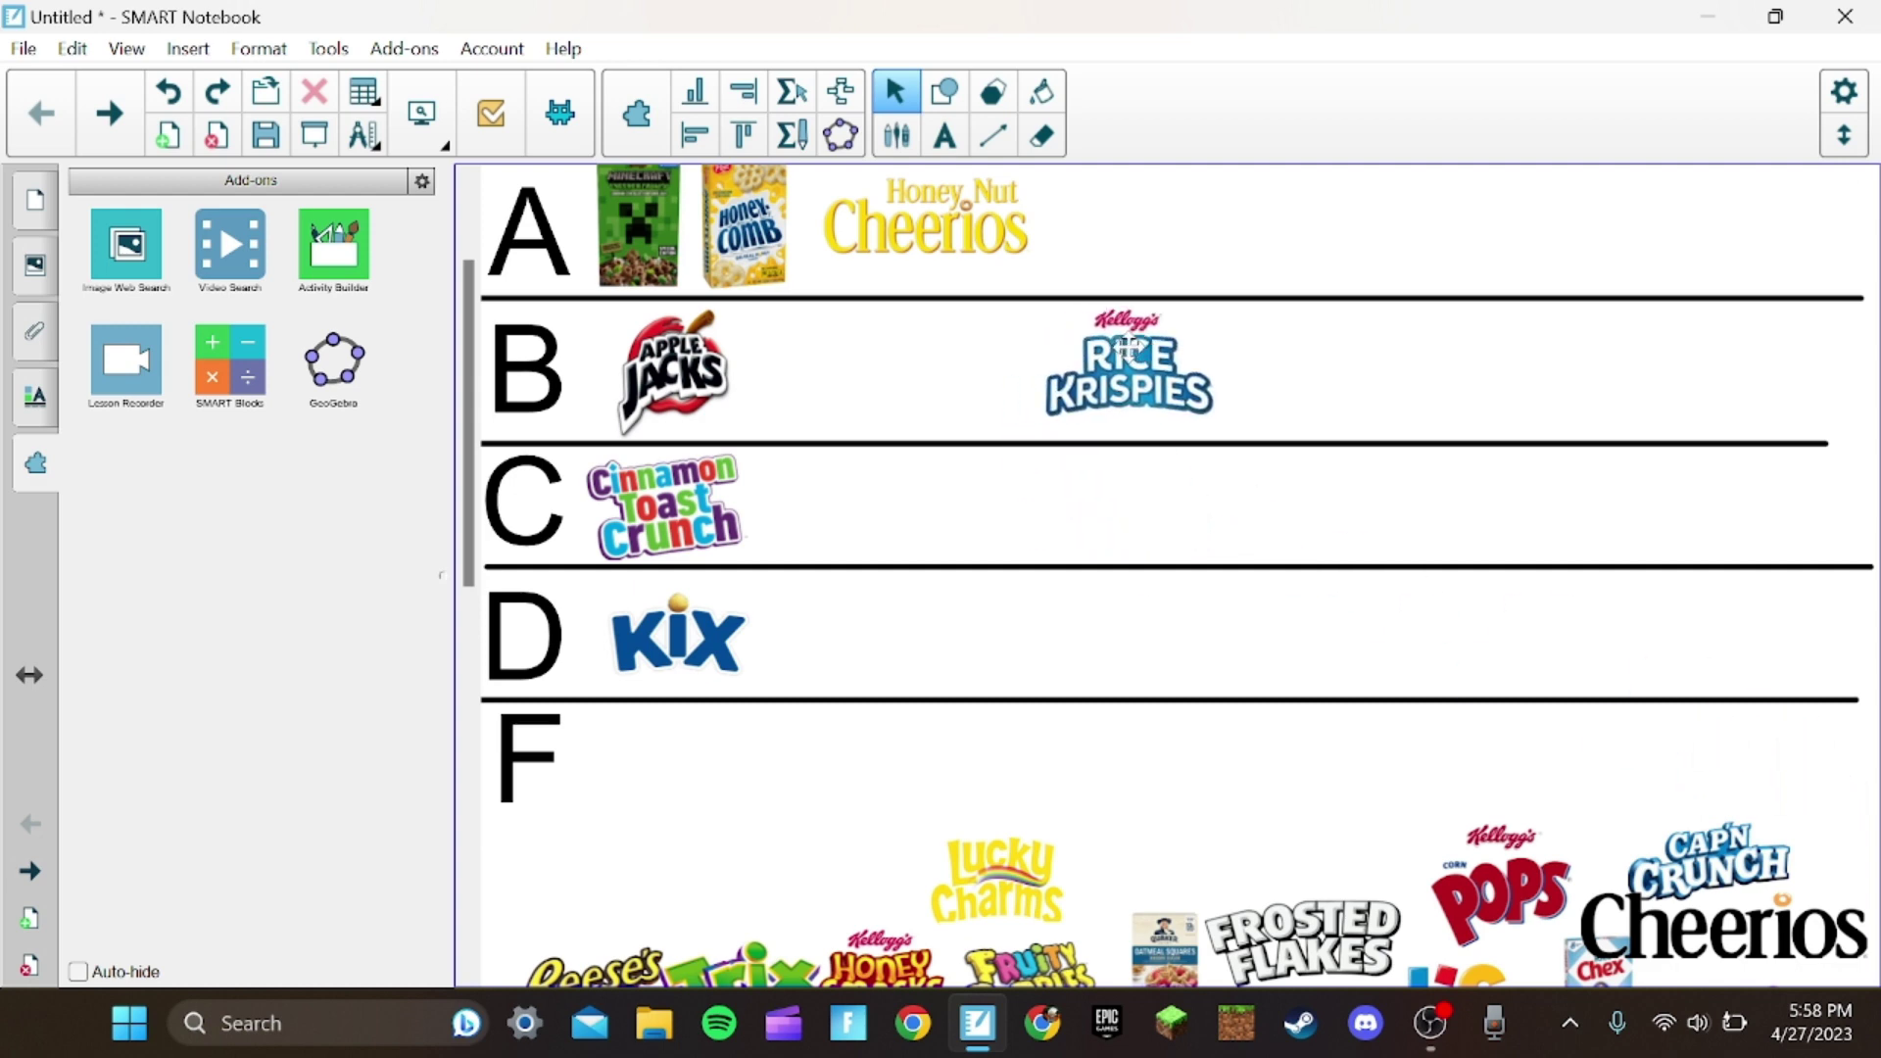
{"action": "scroll", "coordinate": [1116, 485], "scroll_direction": "up", "scroll_amount": 1}
{"action": "mouse_move", "coordinate": [1115, 513]}
{"action": "left_mouse_down"}
{"action": "mouse_move", "coordinate": [1118, 460]}
{"action": "mouse_move", "coordinate": [947, 543]}
{"action": "mouse_move", "coordinate": [868, 487]}
{"action": "mouse_move", "coordinate": [1135, 388]}
{"action": "left_mouse_up"}
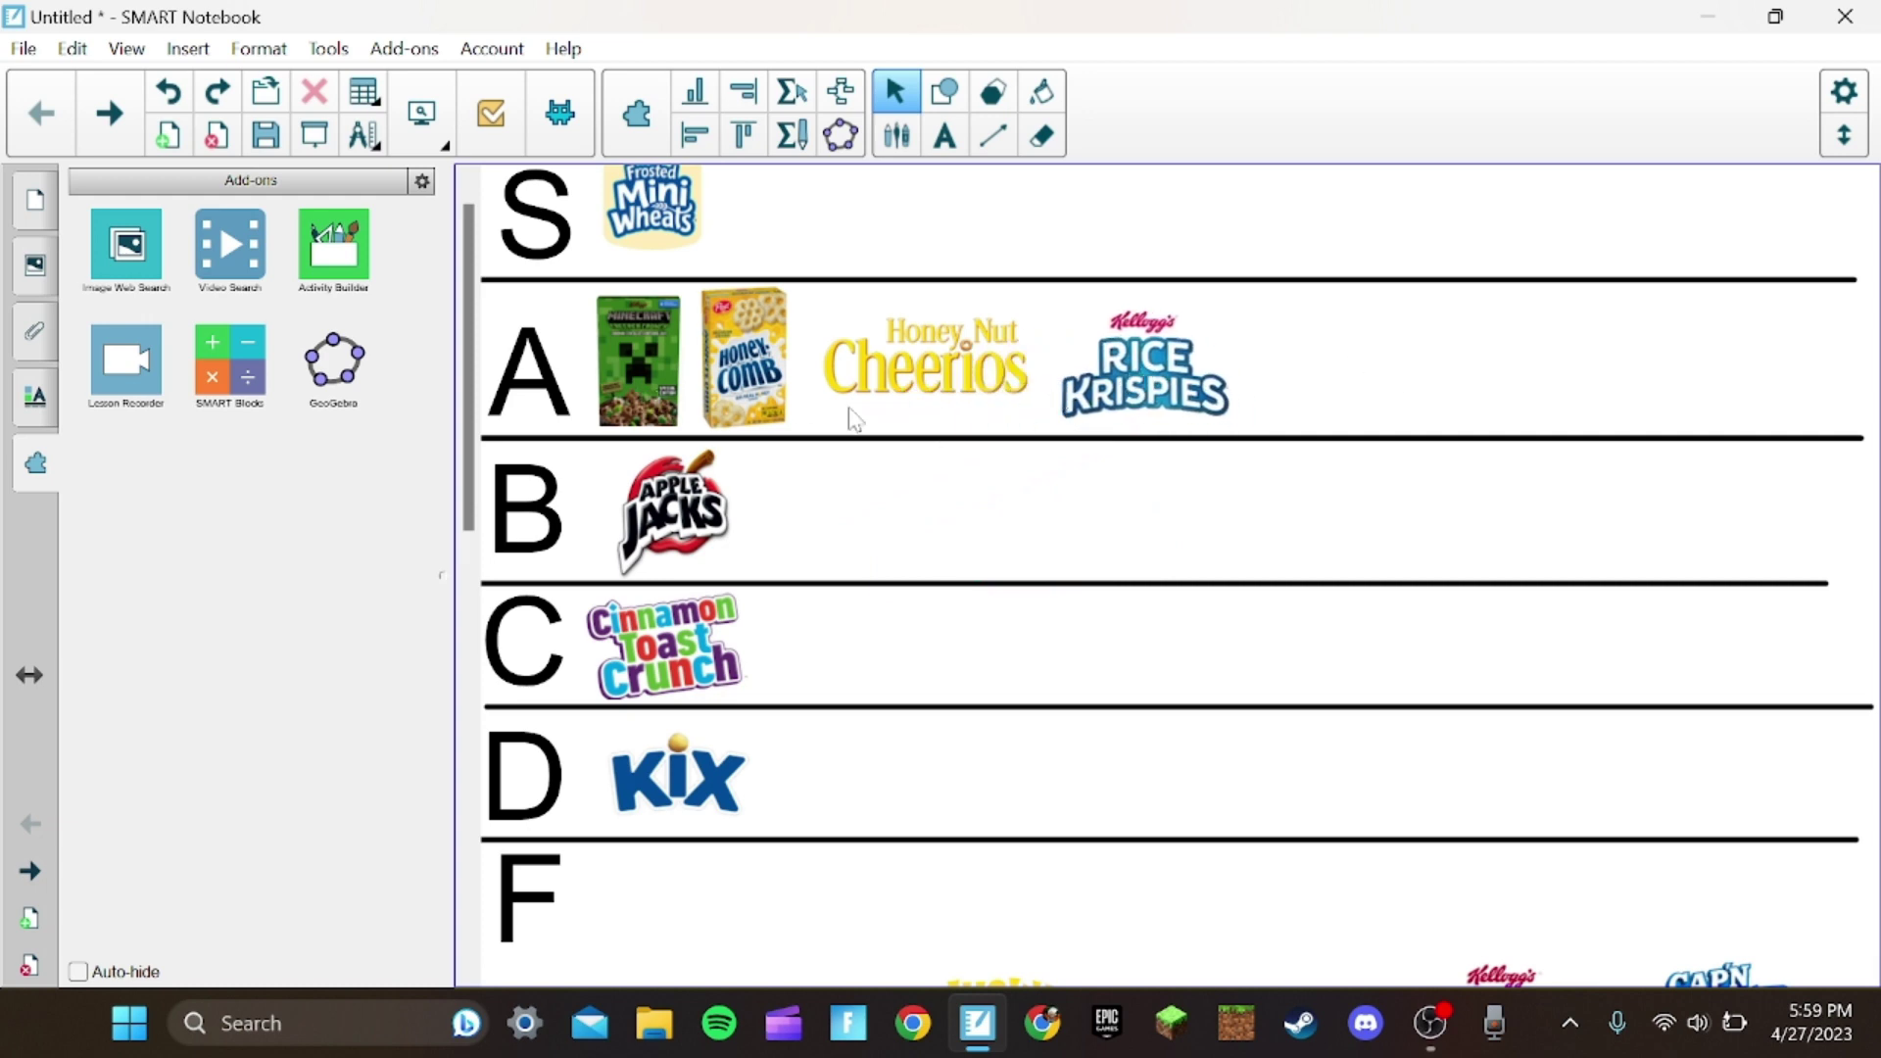
{"action": "scroll", "coordinate": [1220, 493], "scroll_direction": "down", "scroll_amount": 3}
{"action": "scroll", "coordinate": [1280, 516], "scroll_direction": "down", "scroll_amount": 3}
{"action": "mouse_move", "coordinate": [1664, 630]}
{"action": "left_mouse_down"}
{"action": "mouse_move", "coordinate": [1437, 500]}
{"action": "mouse_move", "coordinate": [1150, 405]}
{"action": "mouse_move", "coordinate": [1029, 409]}
{"action": "left_mouse_up"}
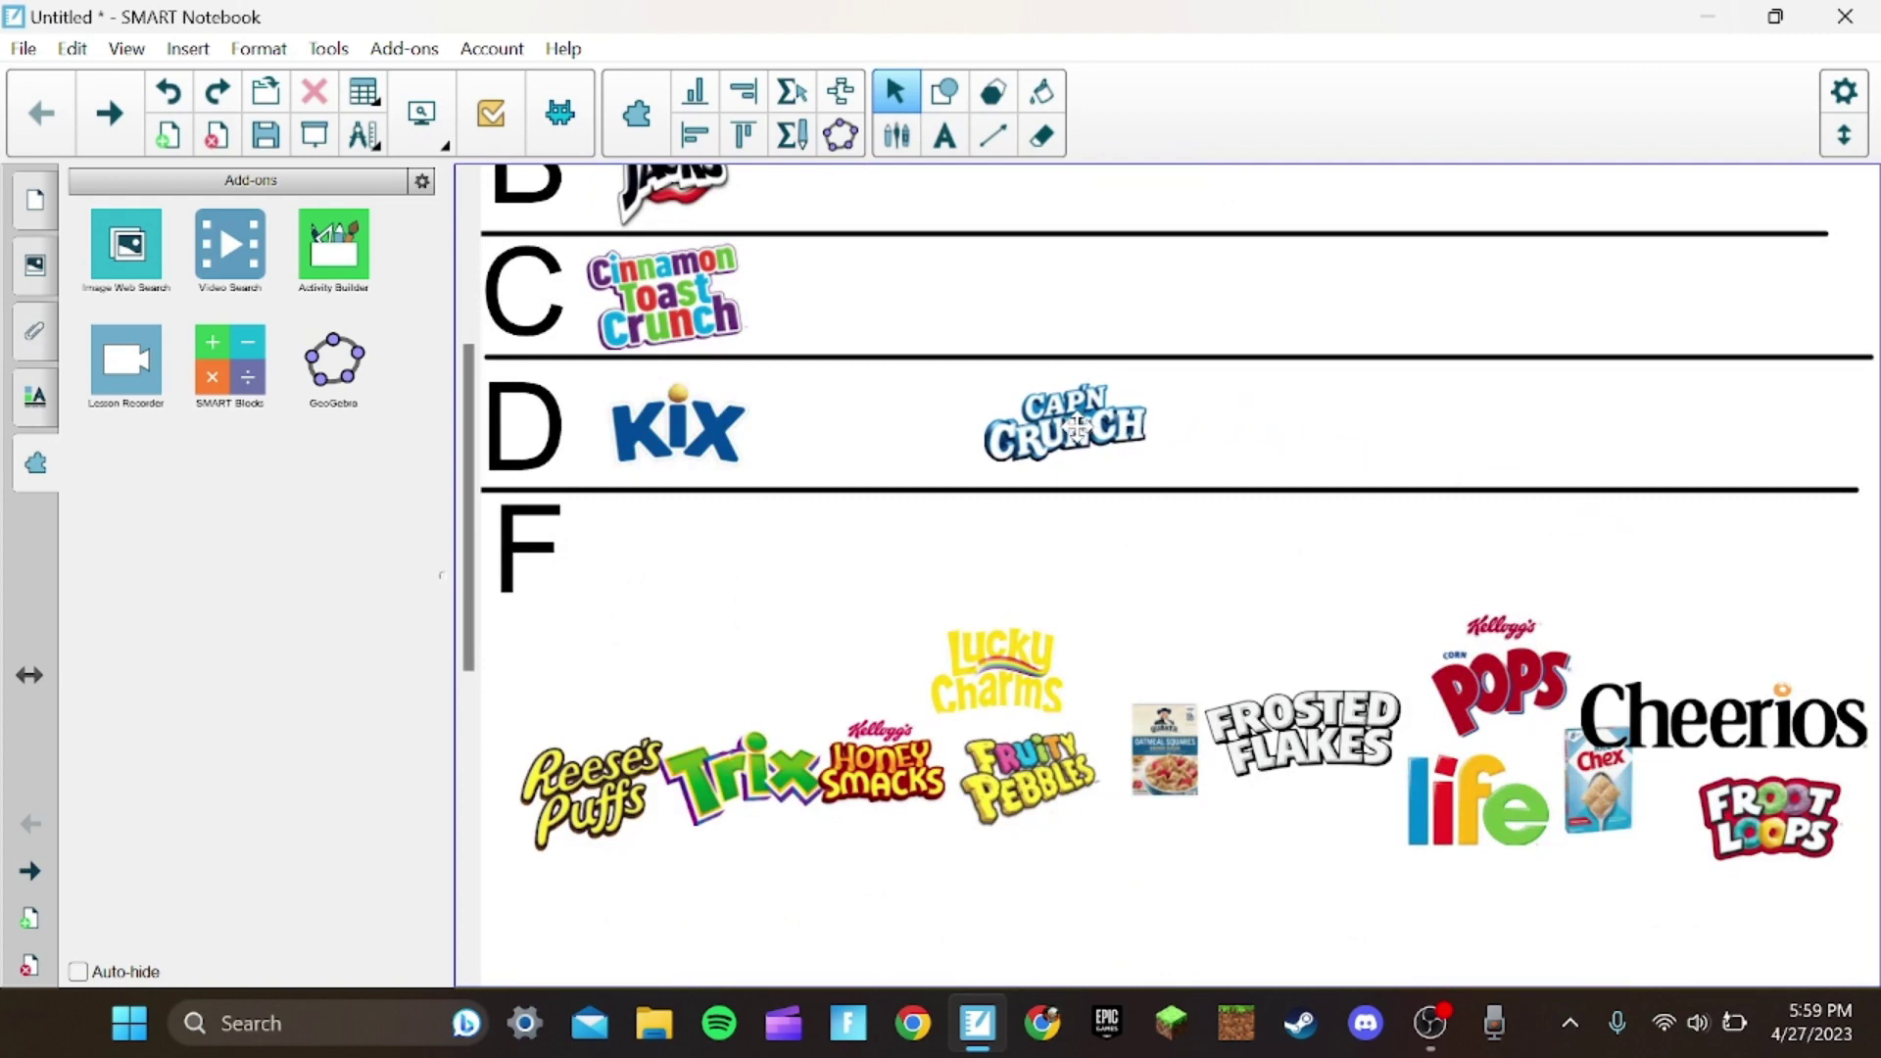
{"action": "scroll", "coordinate": [1081, 441], "scroll_direction": "up", "scroll_amount": 2}
{"action": "scroll", "coordinate": [1088, 468], "scroll_direction": "up", "scroll_amount": 2}
{"action": "scroll", "coordinate": [1102, 485], "scroll_direction": "up", "scroll_amount": 1}
{"action": "scroll", "coordinate": [1118, 494], "scroll_direction": "down", "scroll_amount": 1}
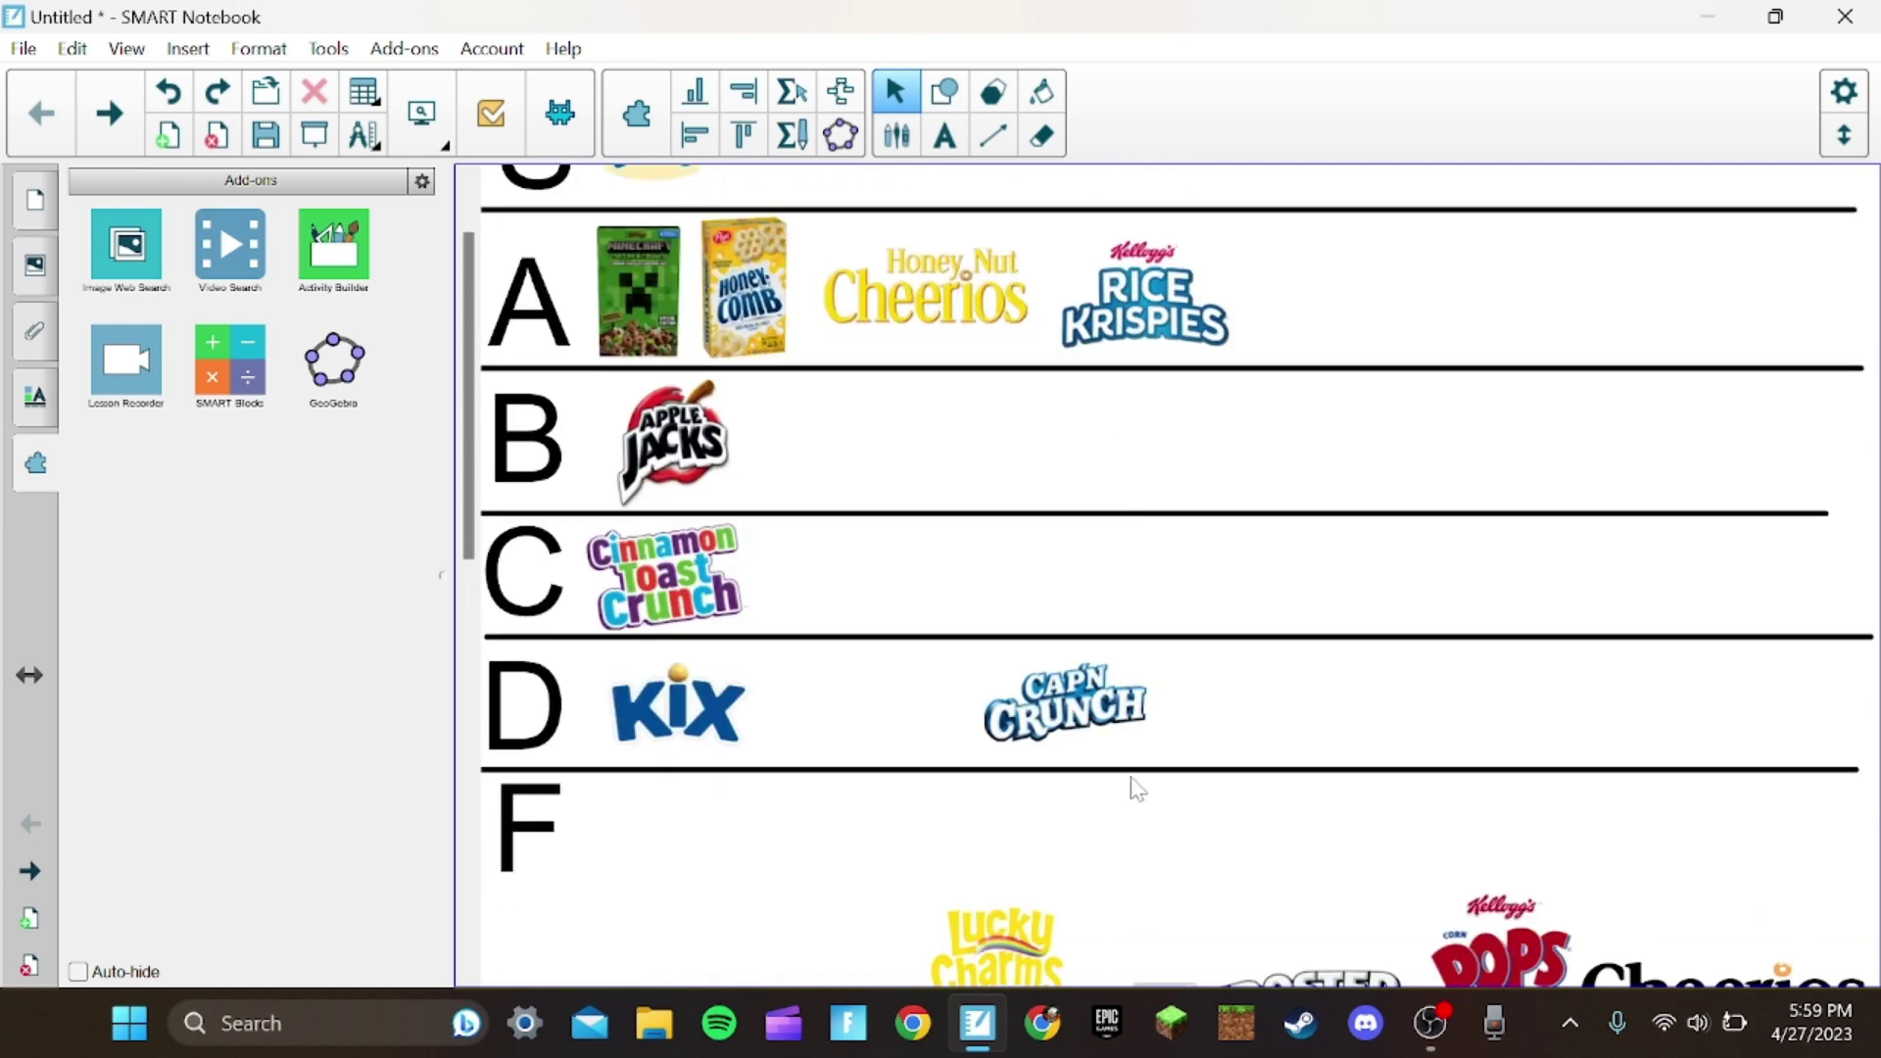
Move Cap'n Crunch down to row F and line up Corn Pops and Honey Smacks beside it
{"action": "left_click_drag", "start_coordinate": [1089, 713], "coordinate": [746, 796]}
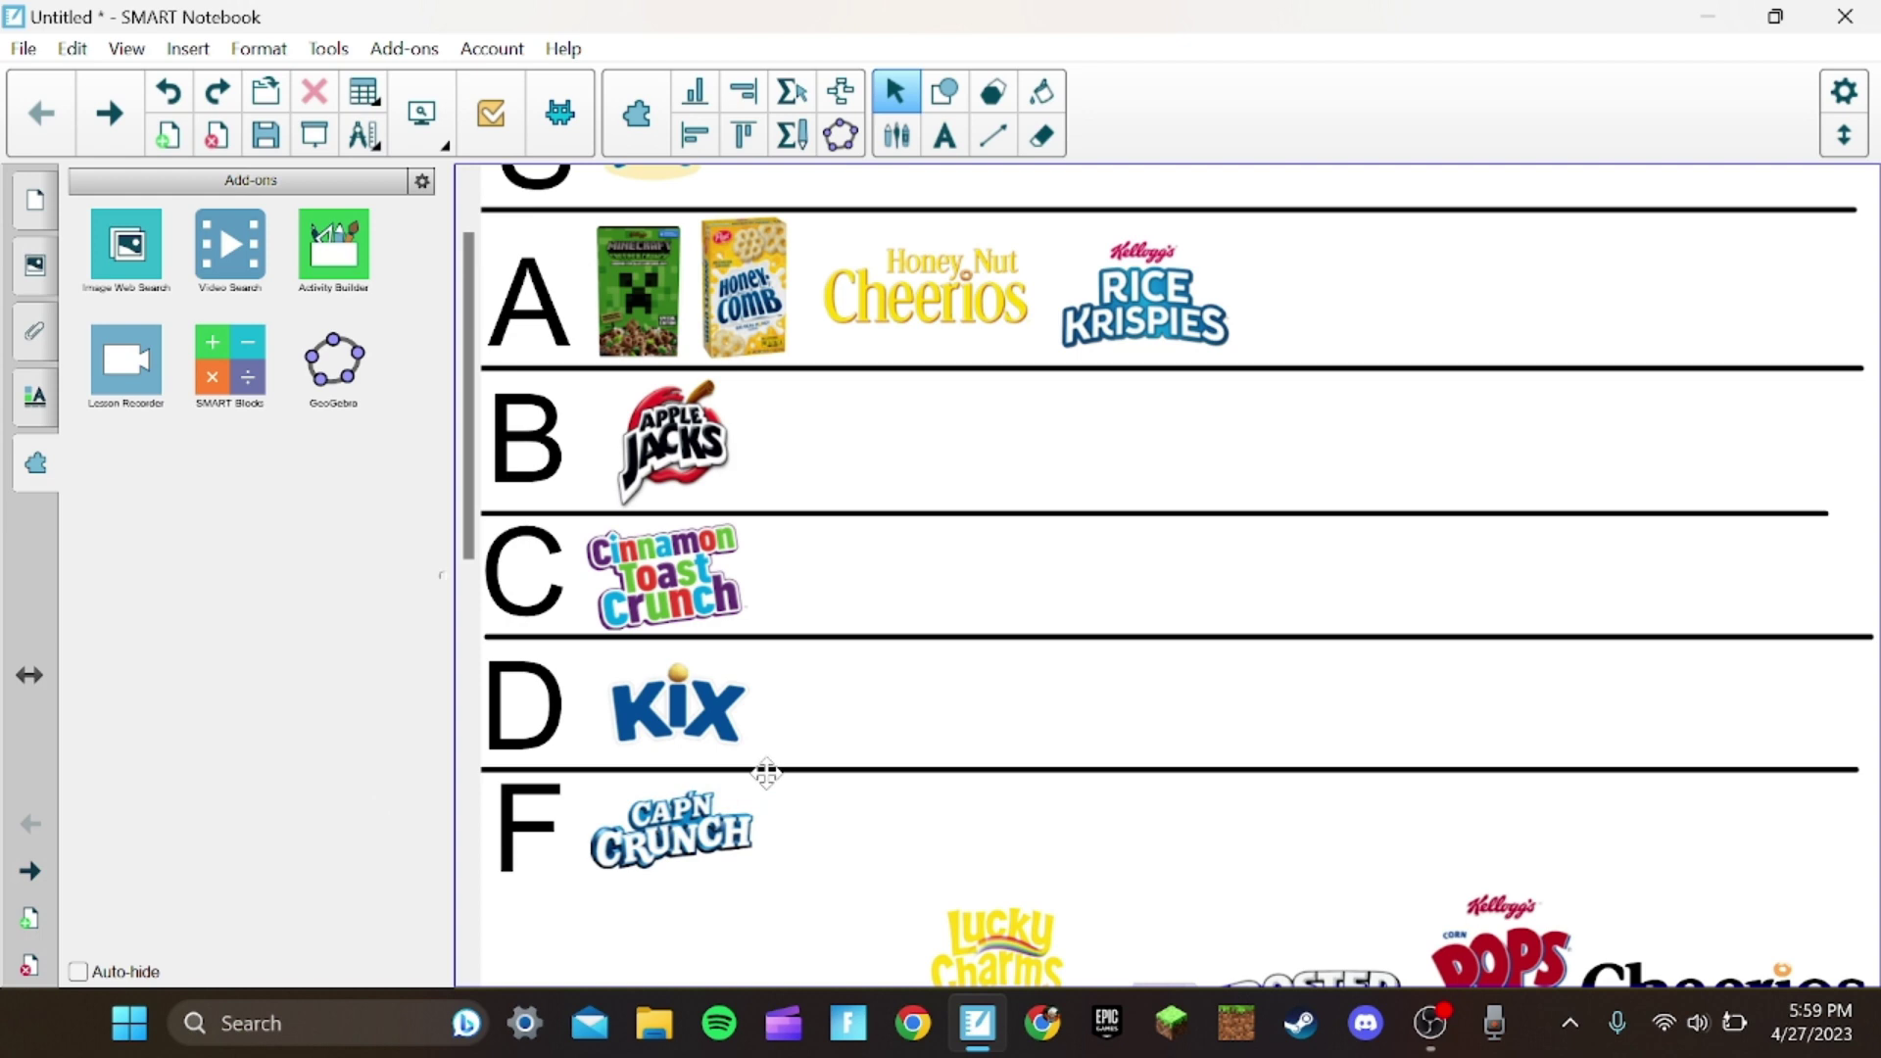
{"action": "scroll", "coordinate": [943, 794], "scroll_direction": "down", "scroll_amount": 1}
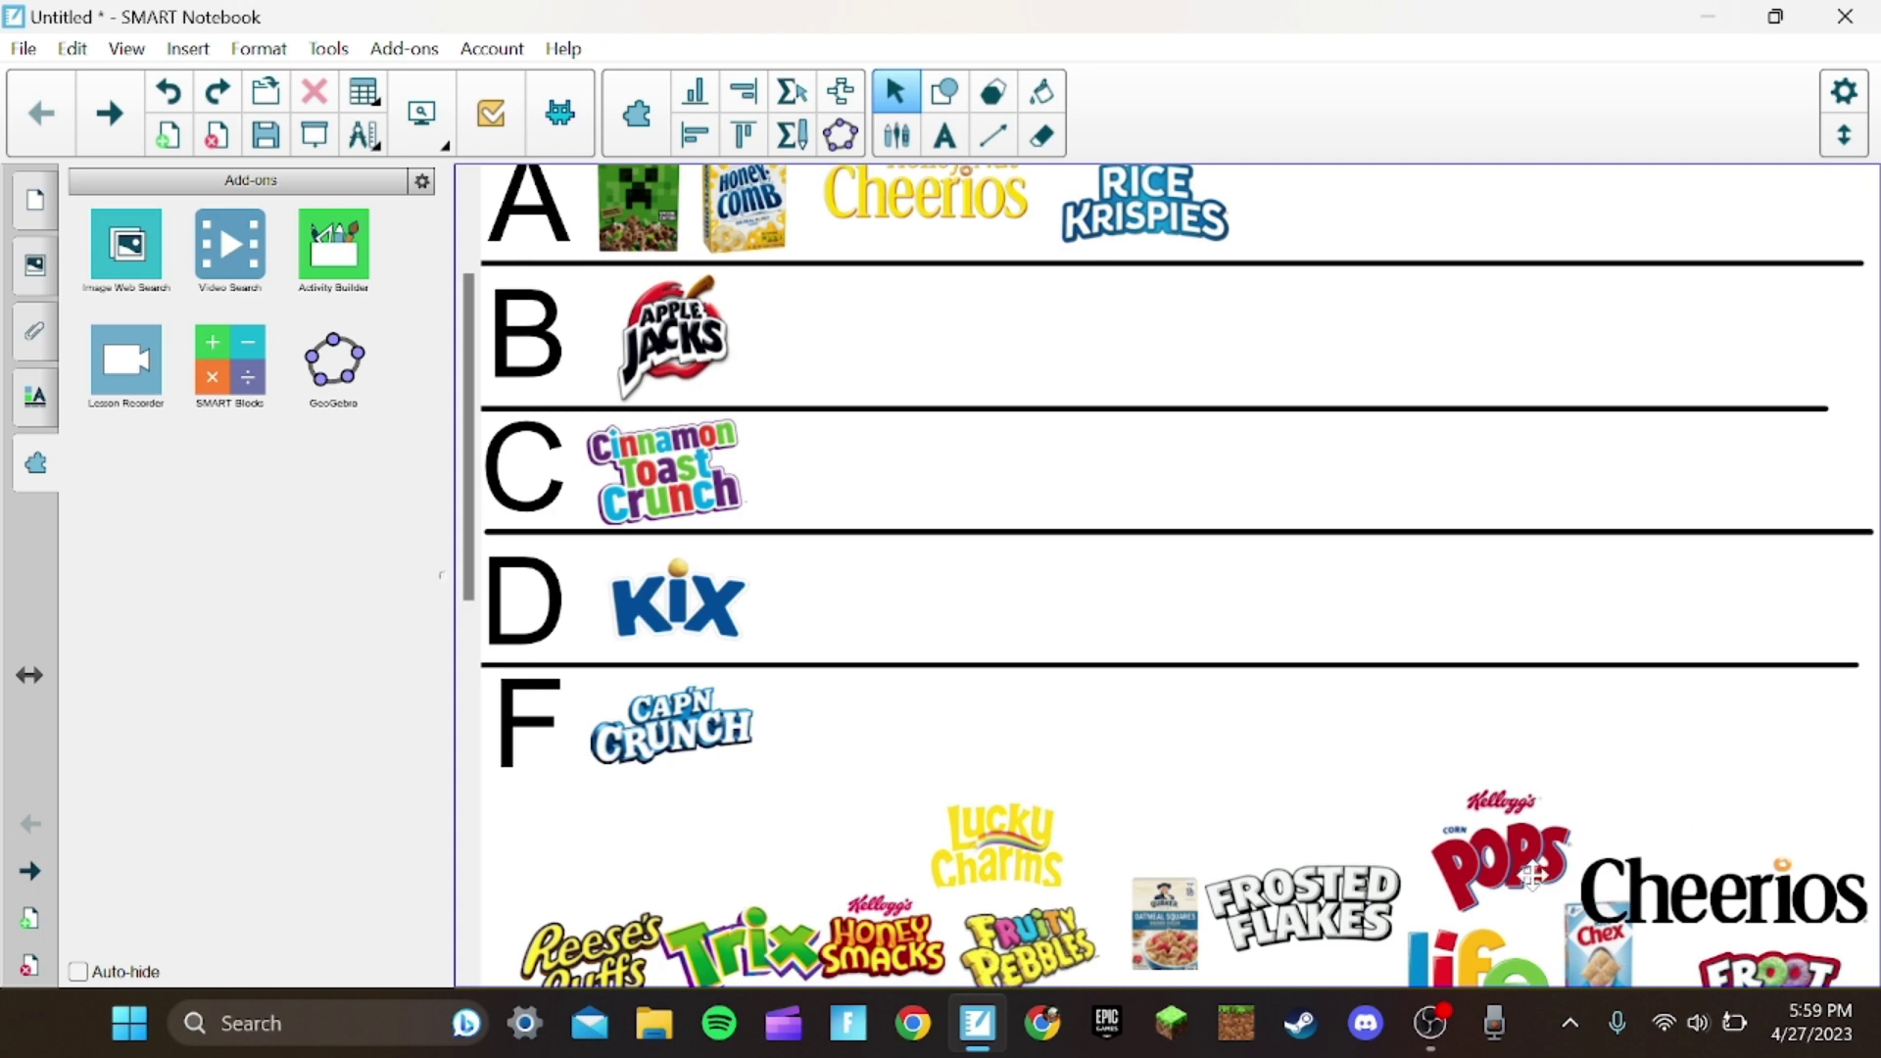
{"action": "left_click_drag", "start_coordinate": [1533, 878], "coordinate": [915, 776]}
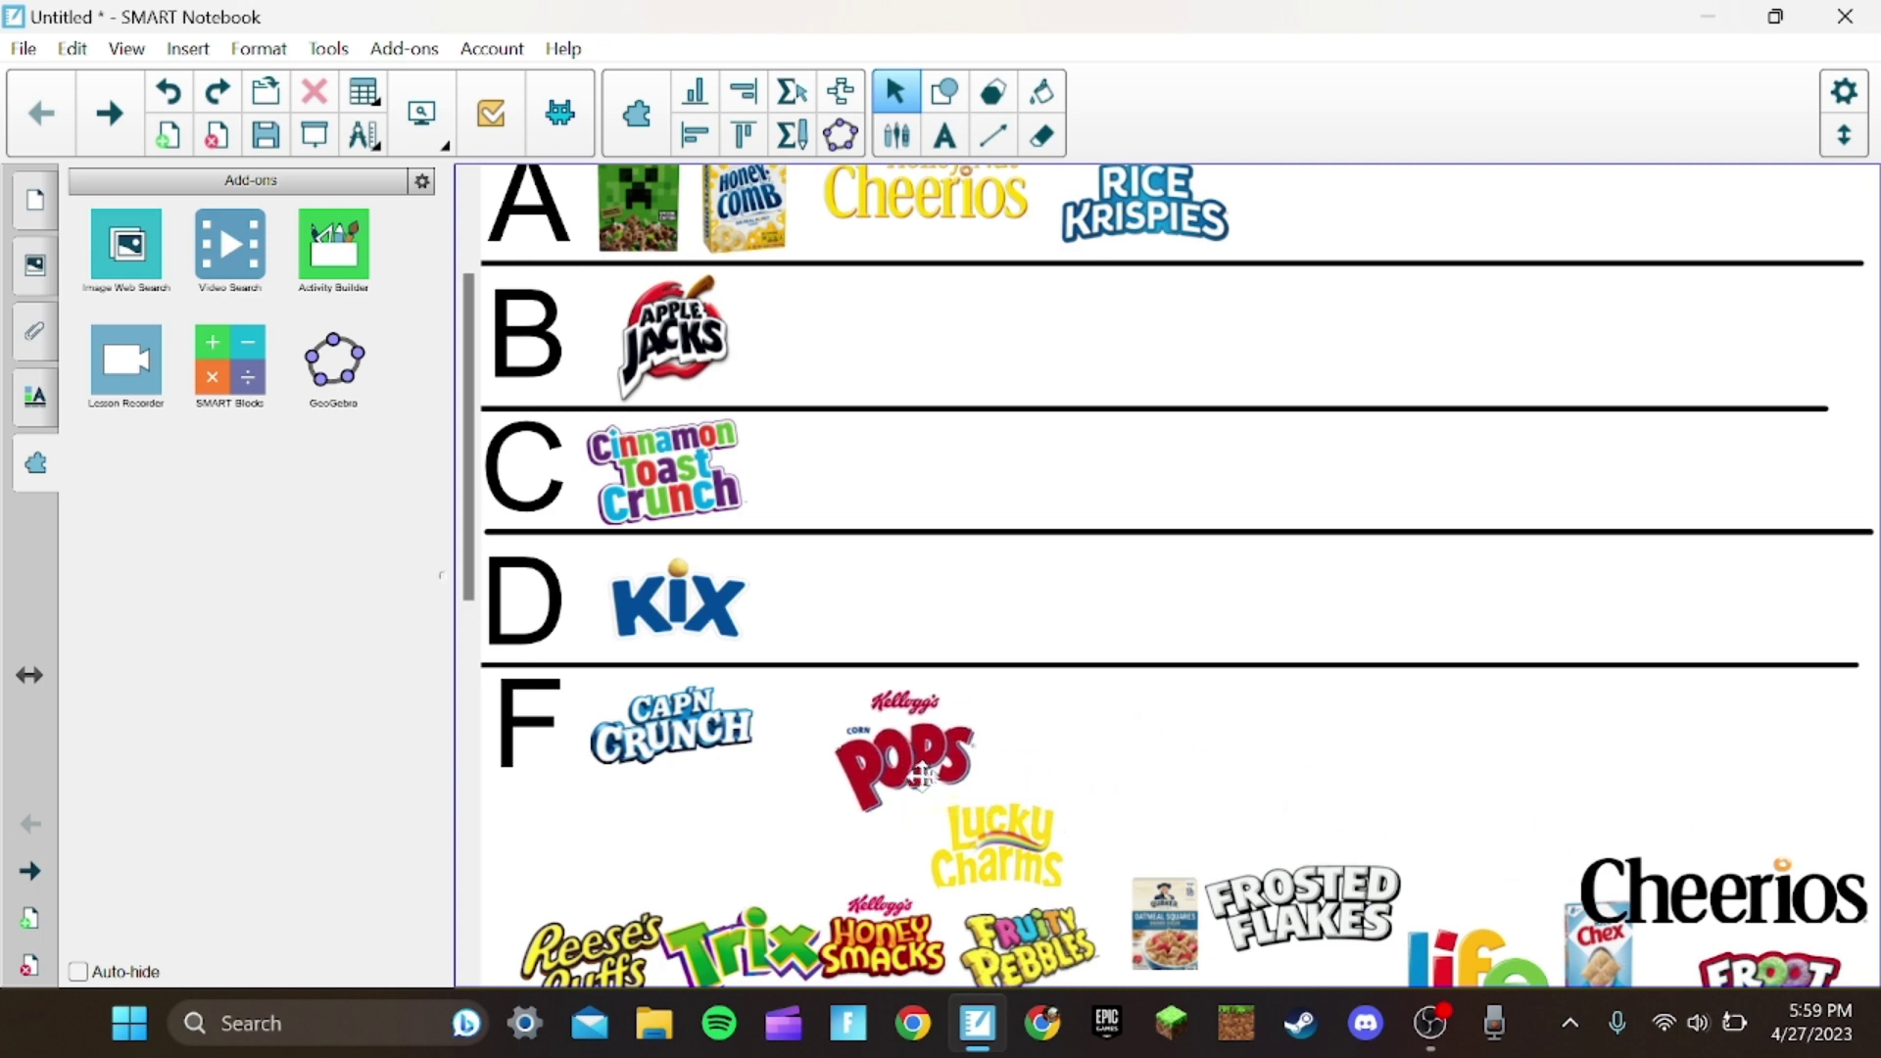
{"action": "left_click_drag", "start_coordinate": [913, 776], "coordinate": [903, 775]}
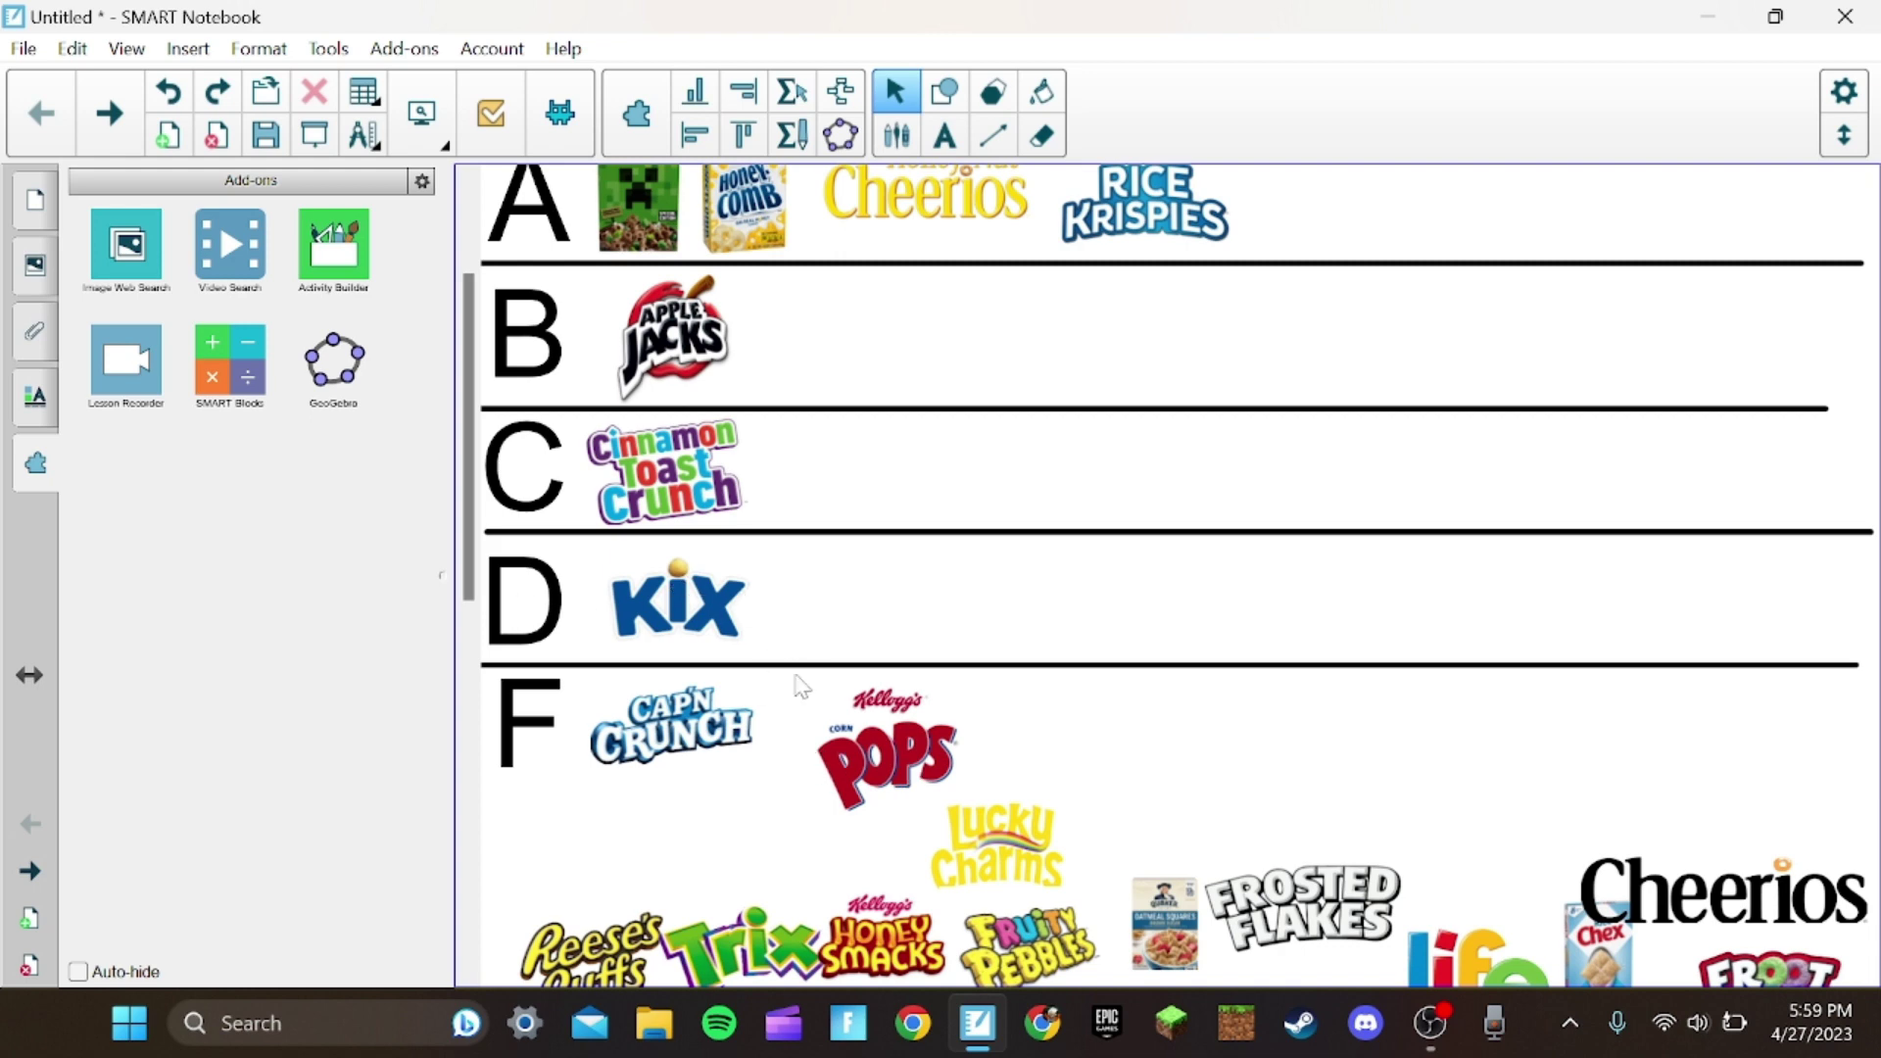
{"action": "left_click_drag", "start_coordinate": [900, 760], "coordinate": [859, 751]}
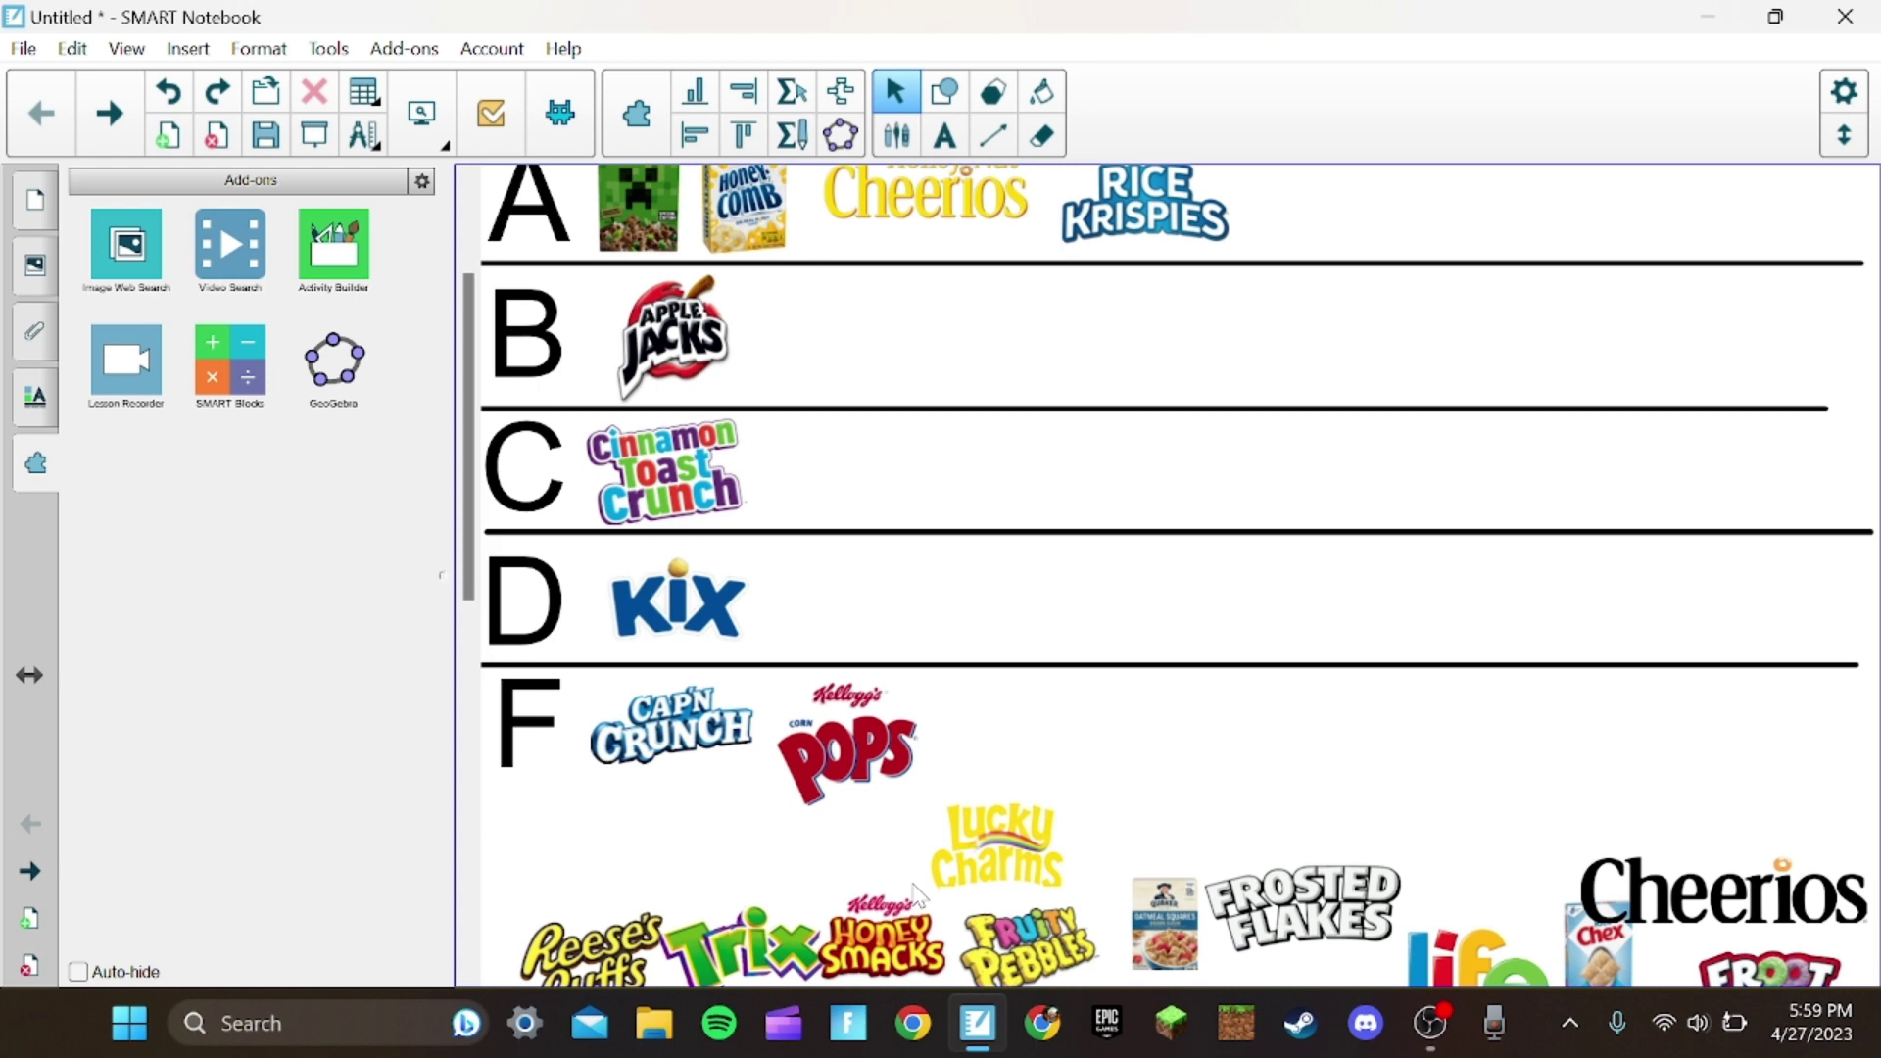
{"action": "left_click_drag", "start_coordinate": [904, 954], "coordinate": [1029, 737]}
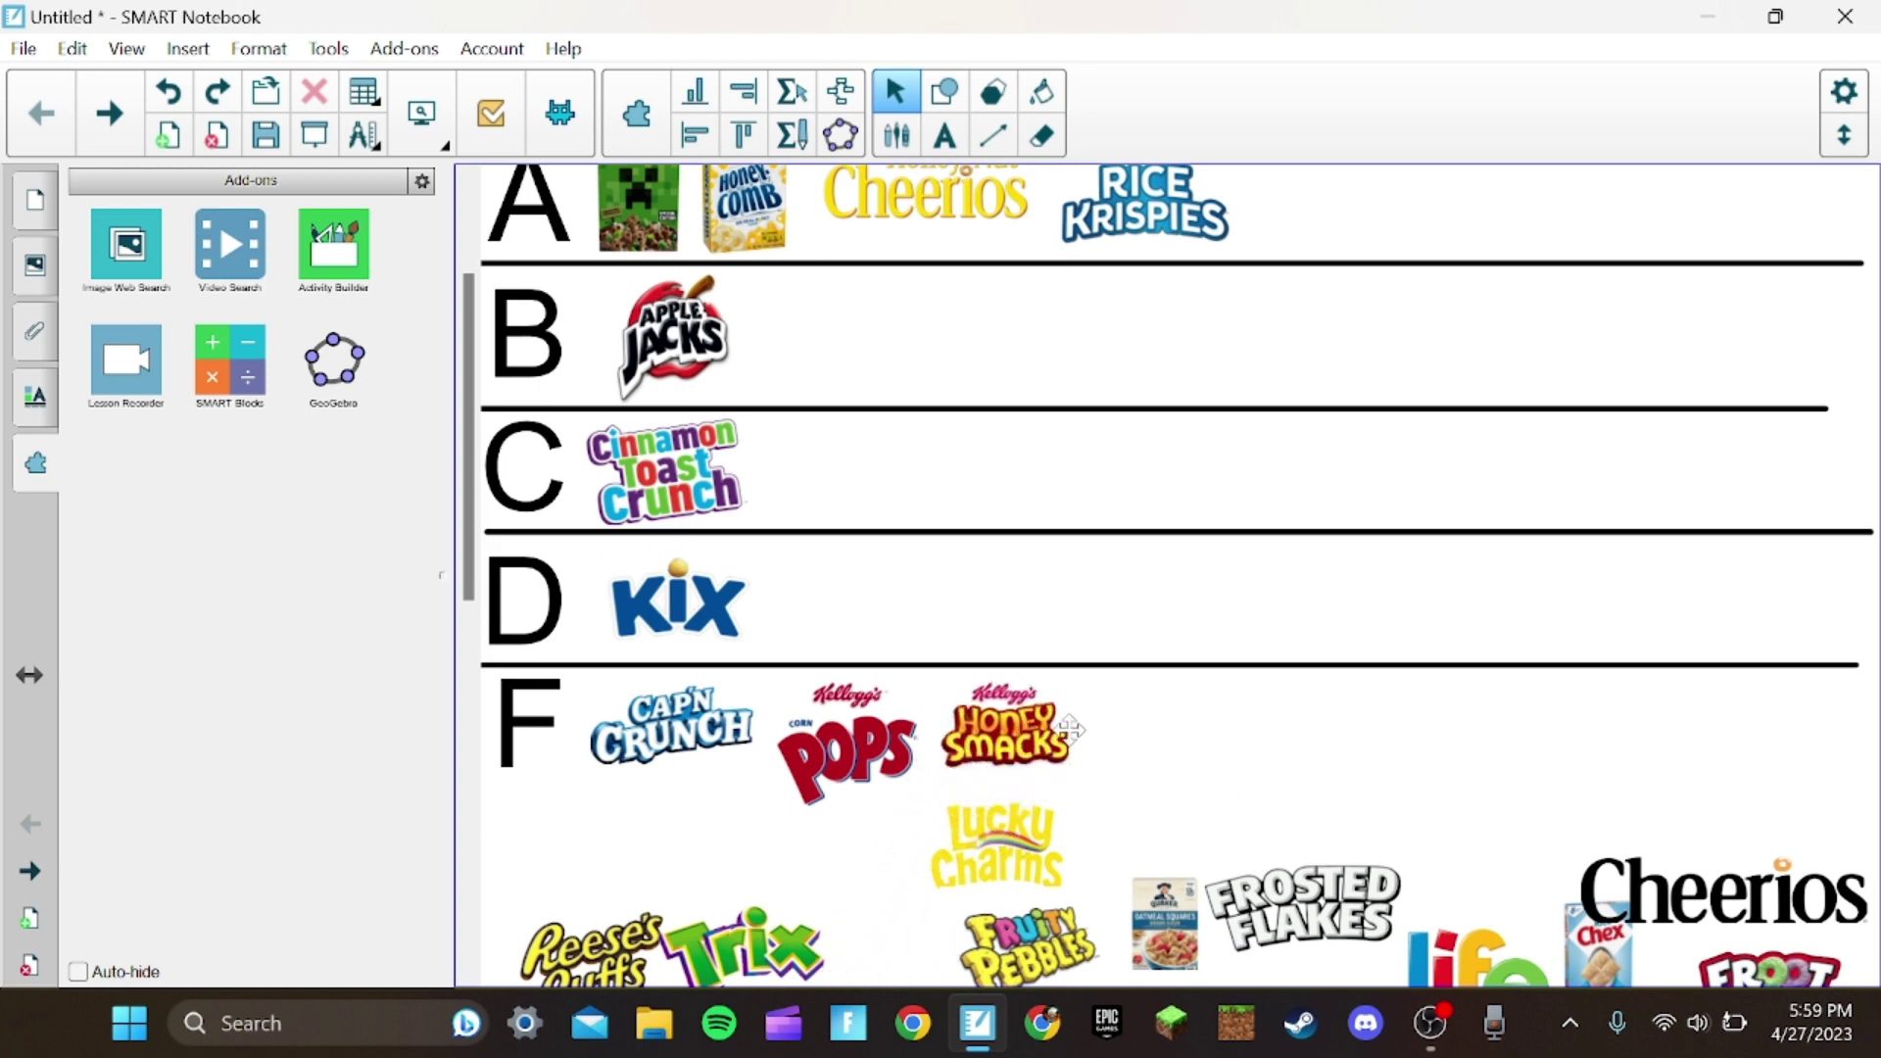
{"action": "left_click", "coordinate": [845, 743]}
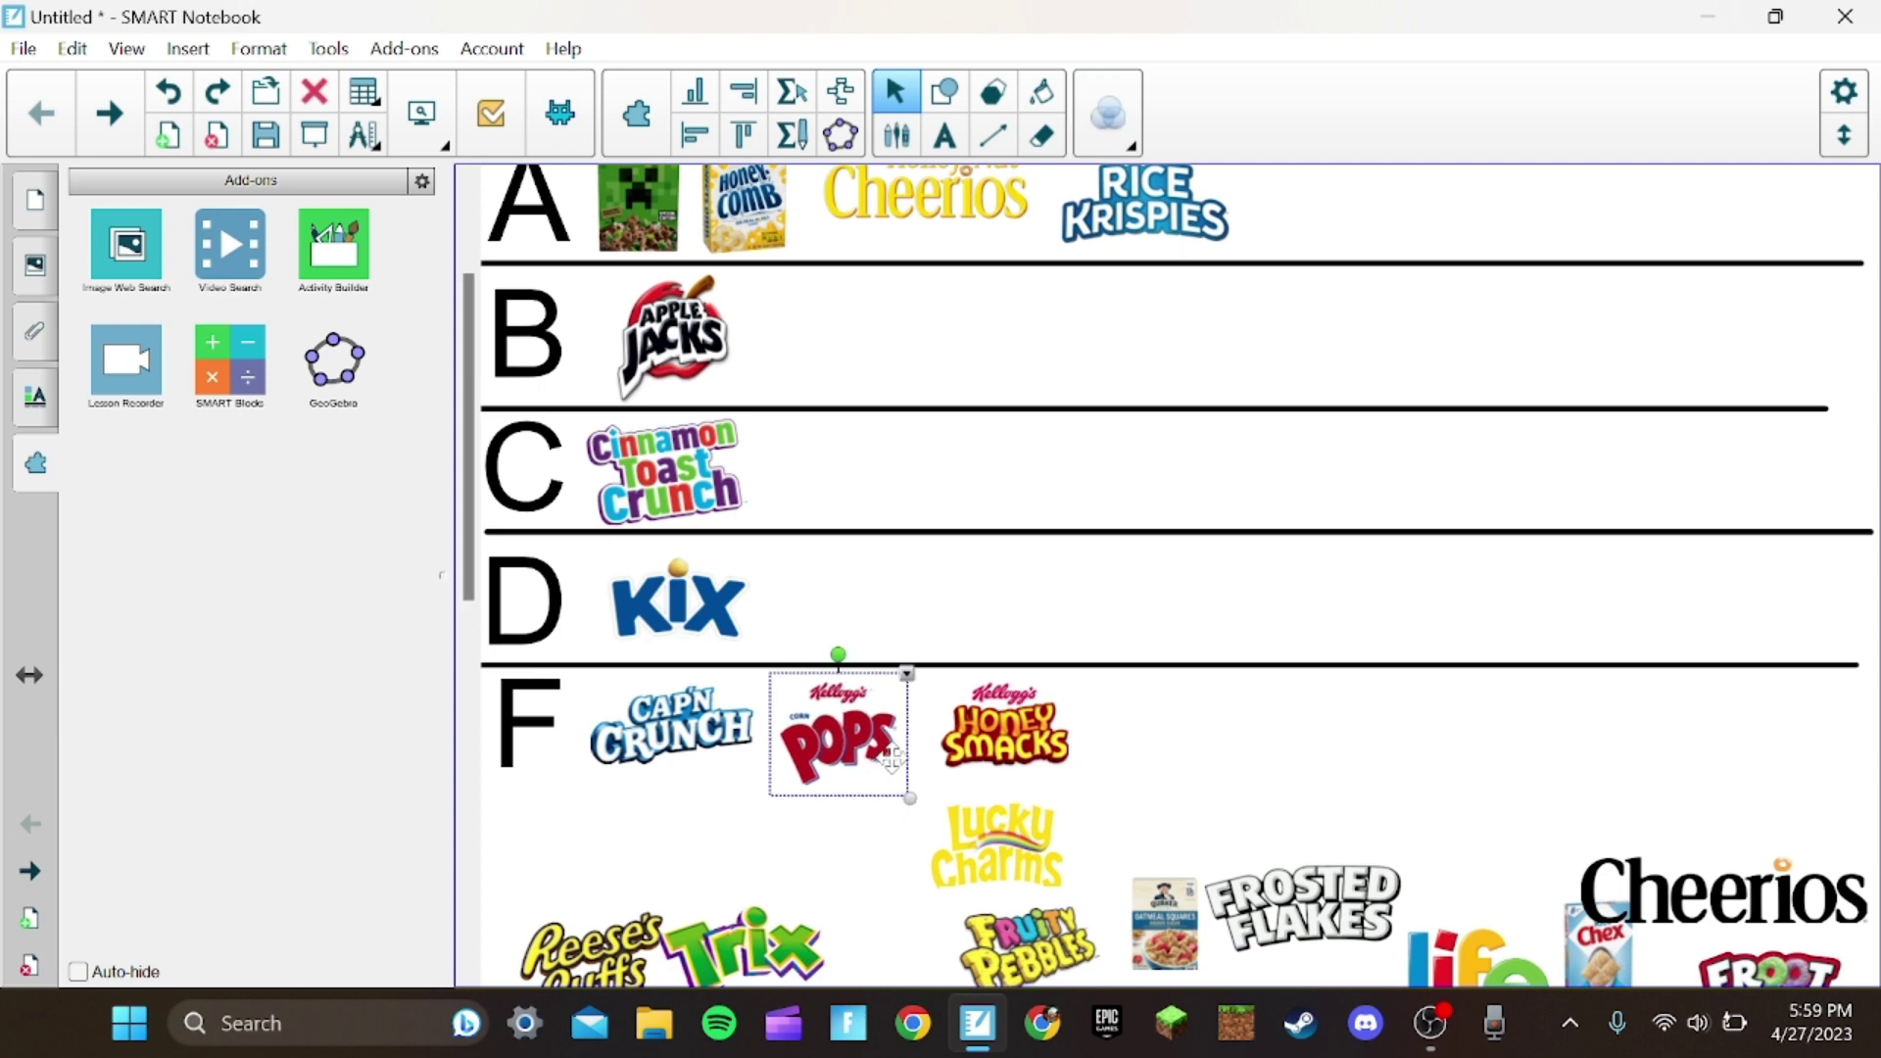
{"action": "left_click", "coordinate": [1161, 746]}
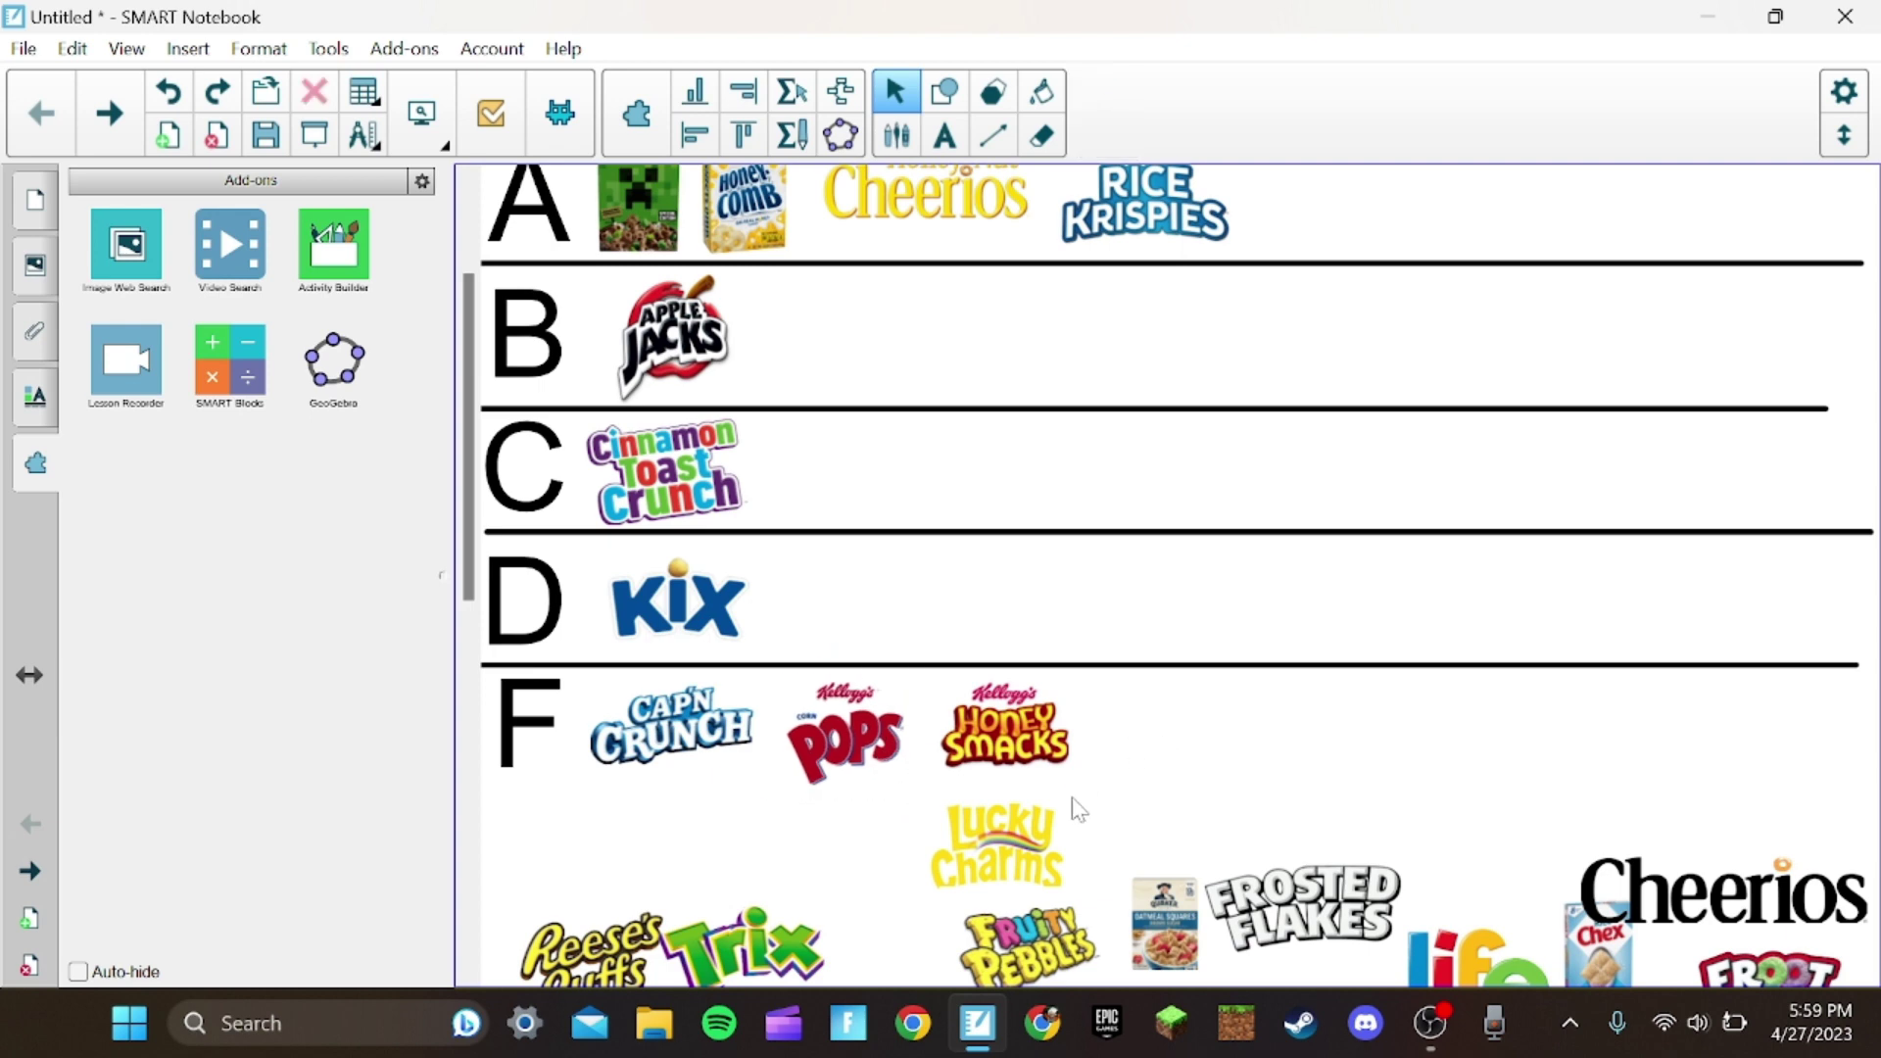
{"action": "left_click_drag", "start_coordinate": [1036, 835], "coordinate": [1106, 347]}
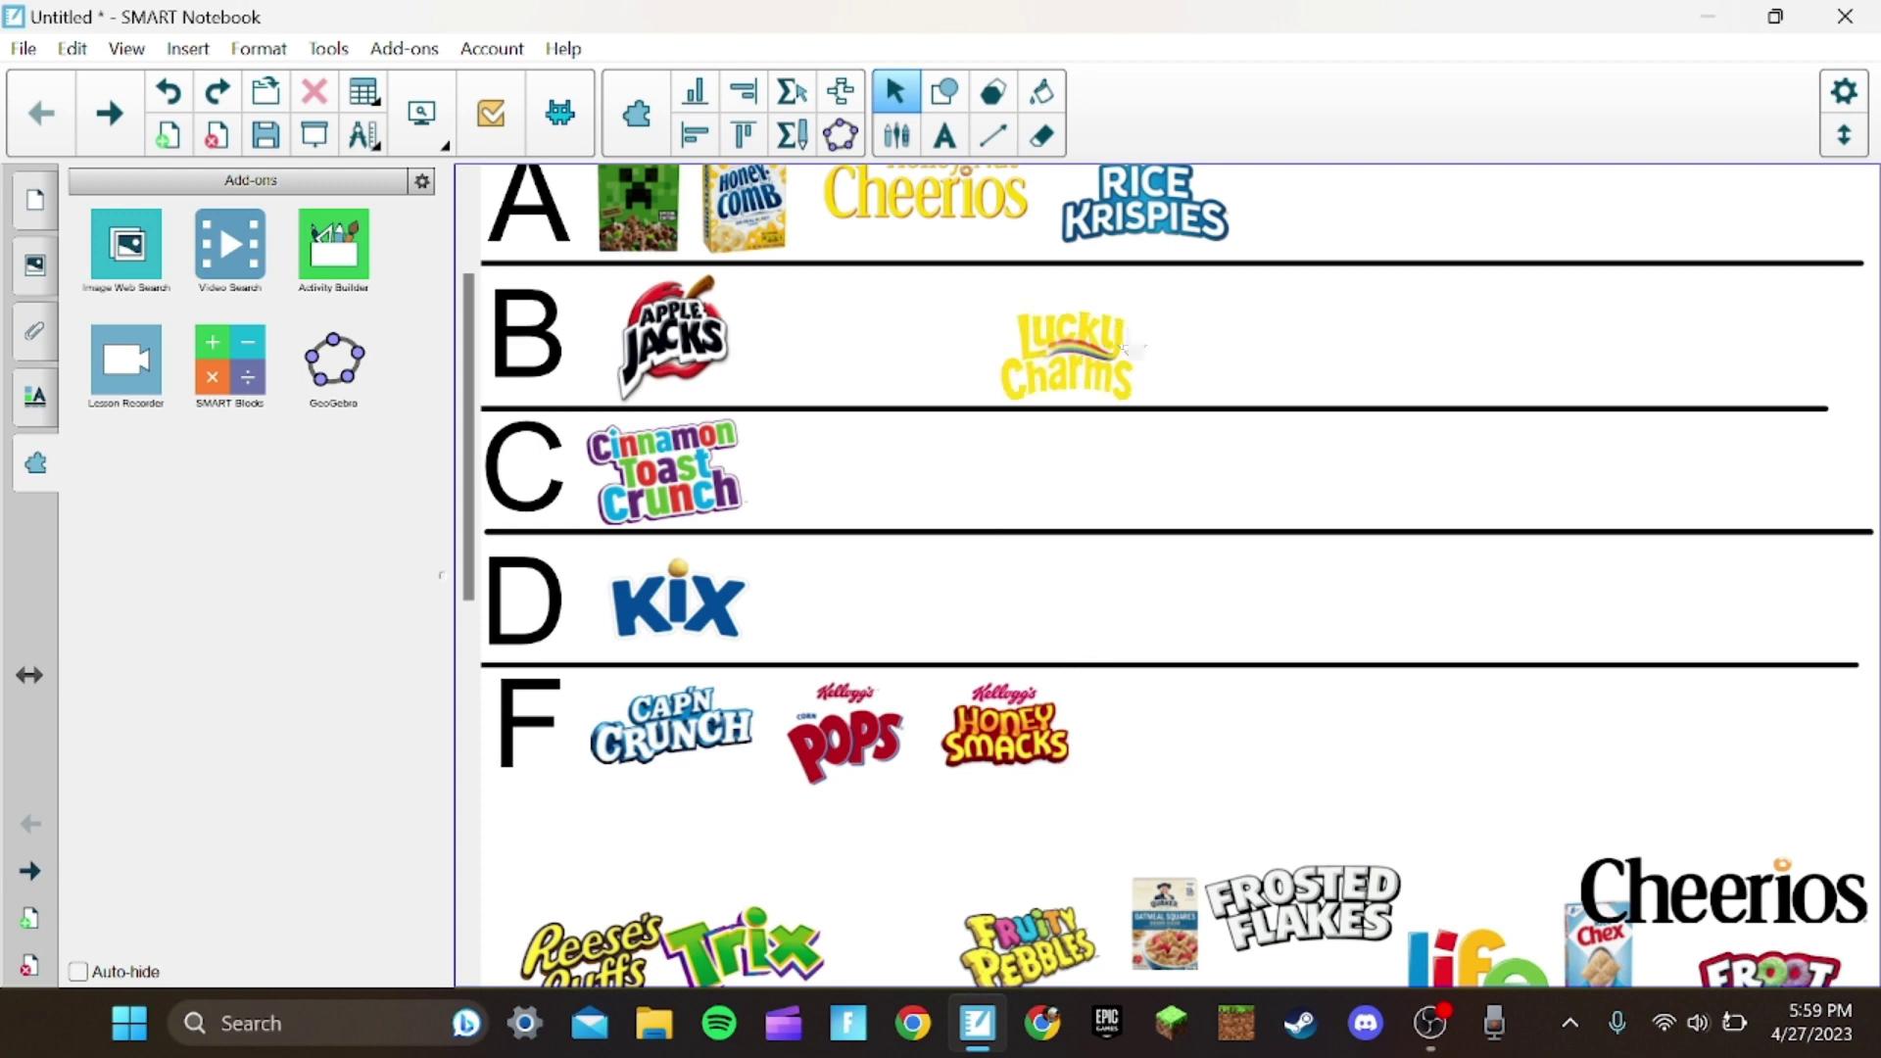
{"action": "scroll", "coordinate": [1129, 341], "scroll_direction": "up", "scroll_amount": 2}
Undo the accidental divider move, put Lucky Charms first in row A, and add Reese's Puffs to row S
{"action": "left_click_drag", "start_coordinate": [1010, 618], "coordinate": [1011, 256]}
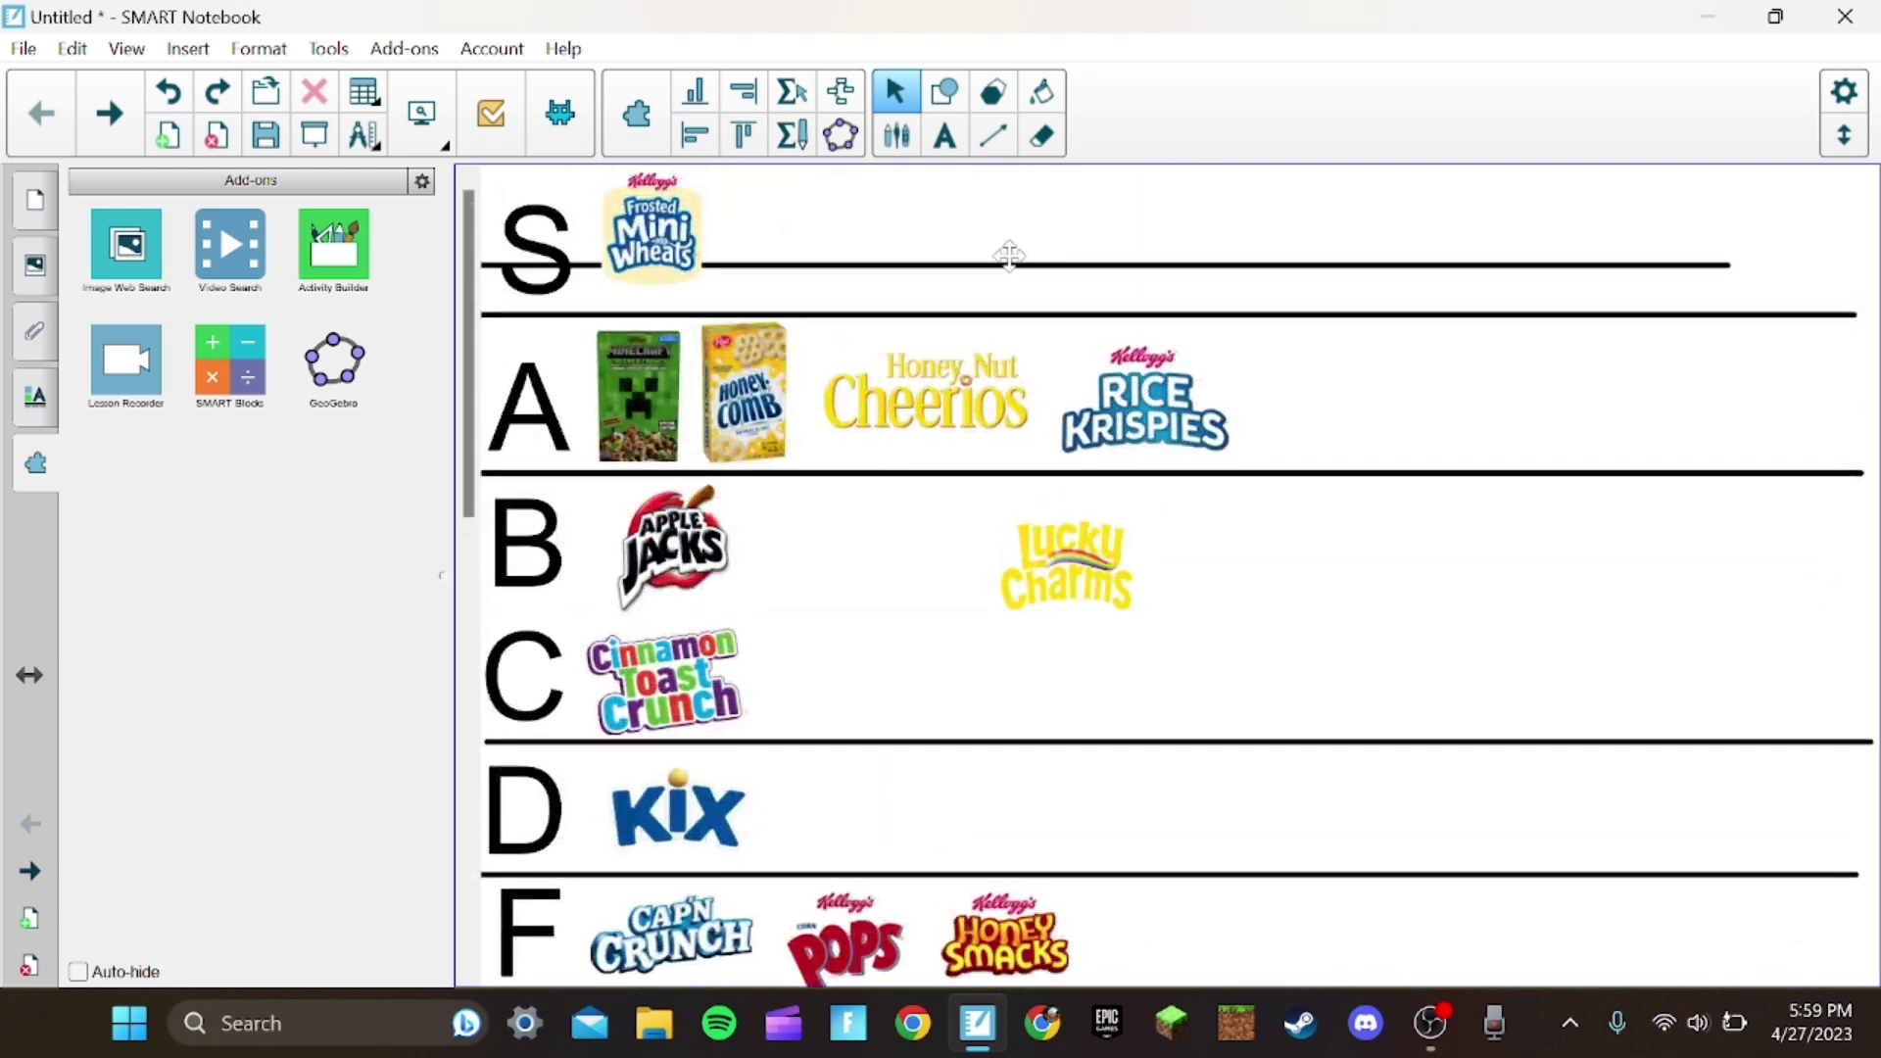
{"action": "left_click", "coordinate": [168, 91]}
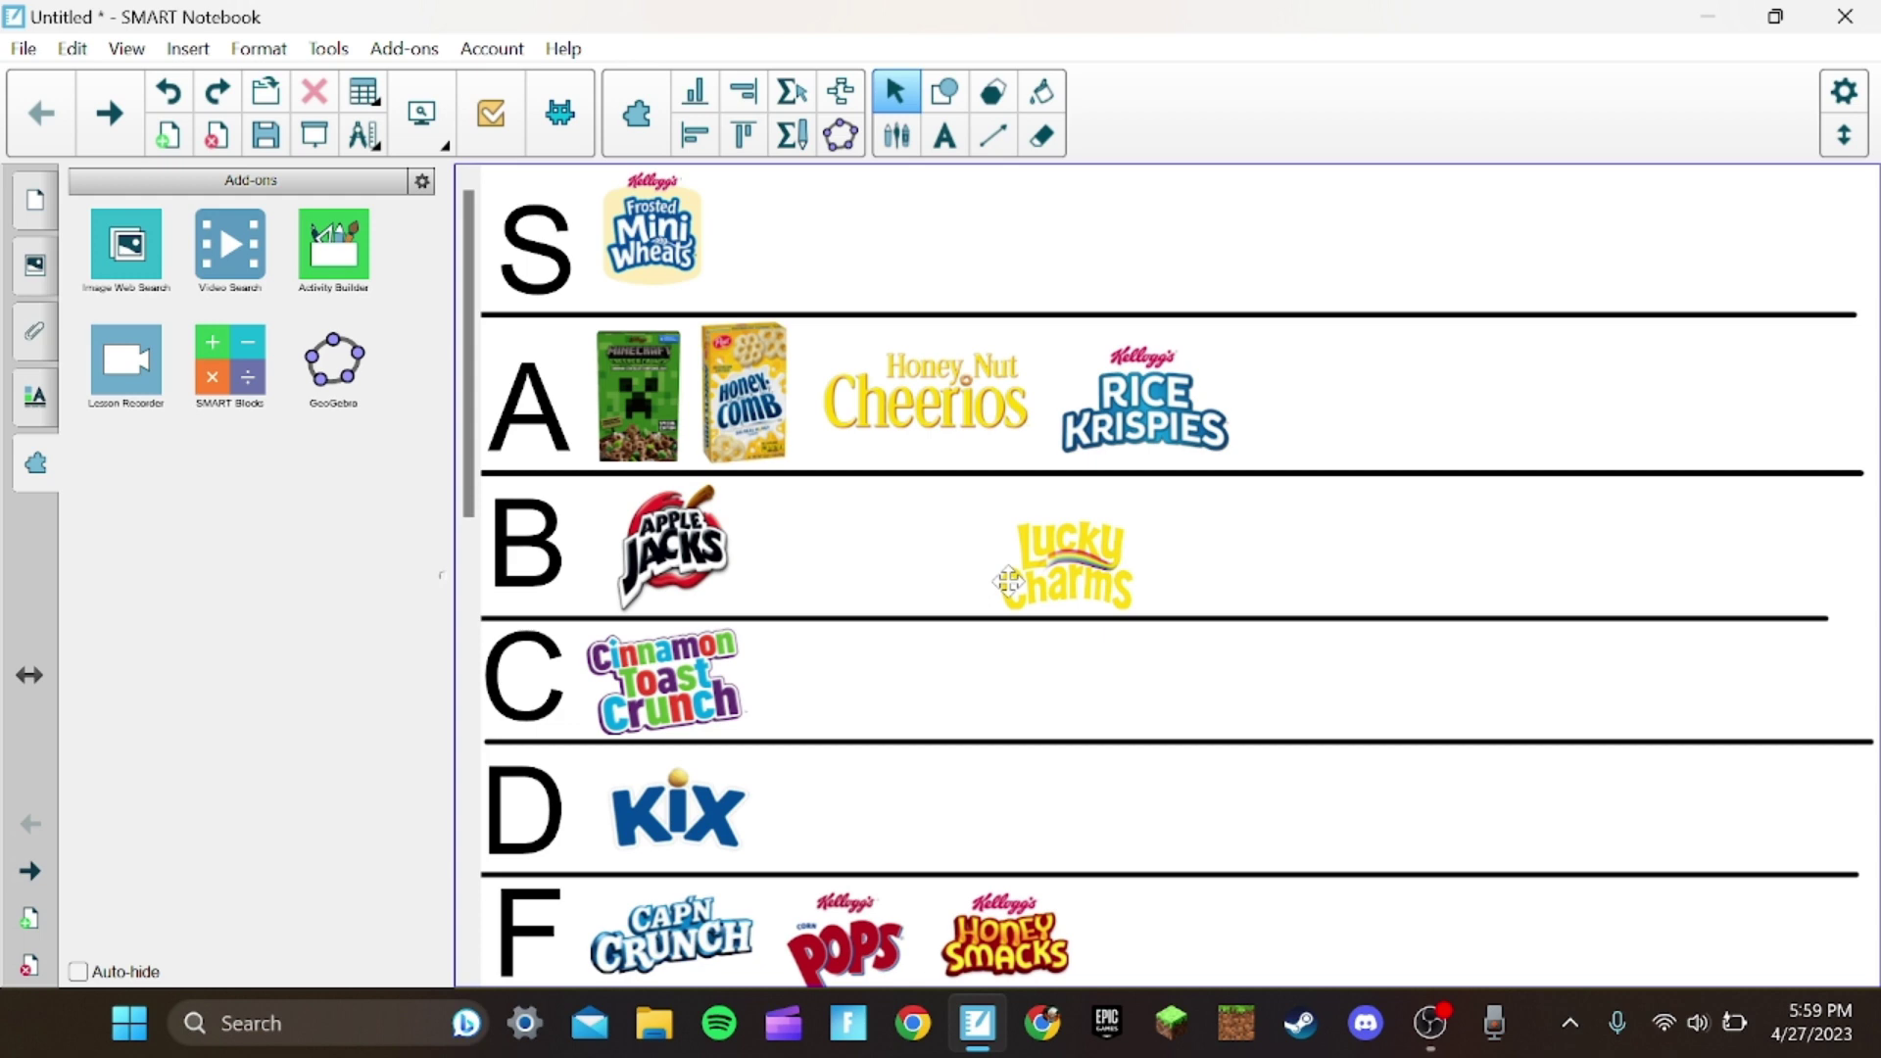
{"action": "left_click_drag", "start_coordinate": [1009, 581], "coordinate": [791, 228]}
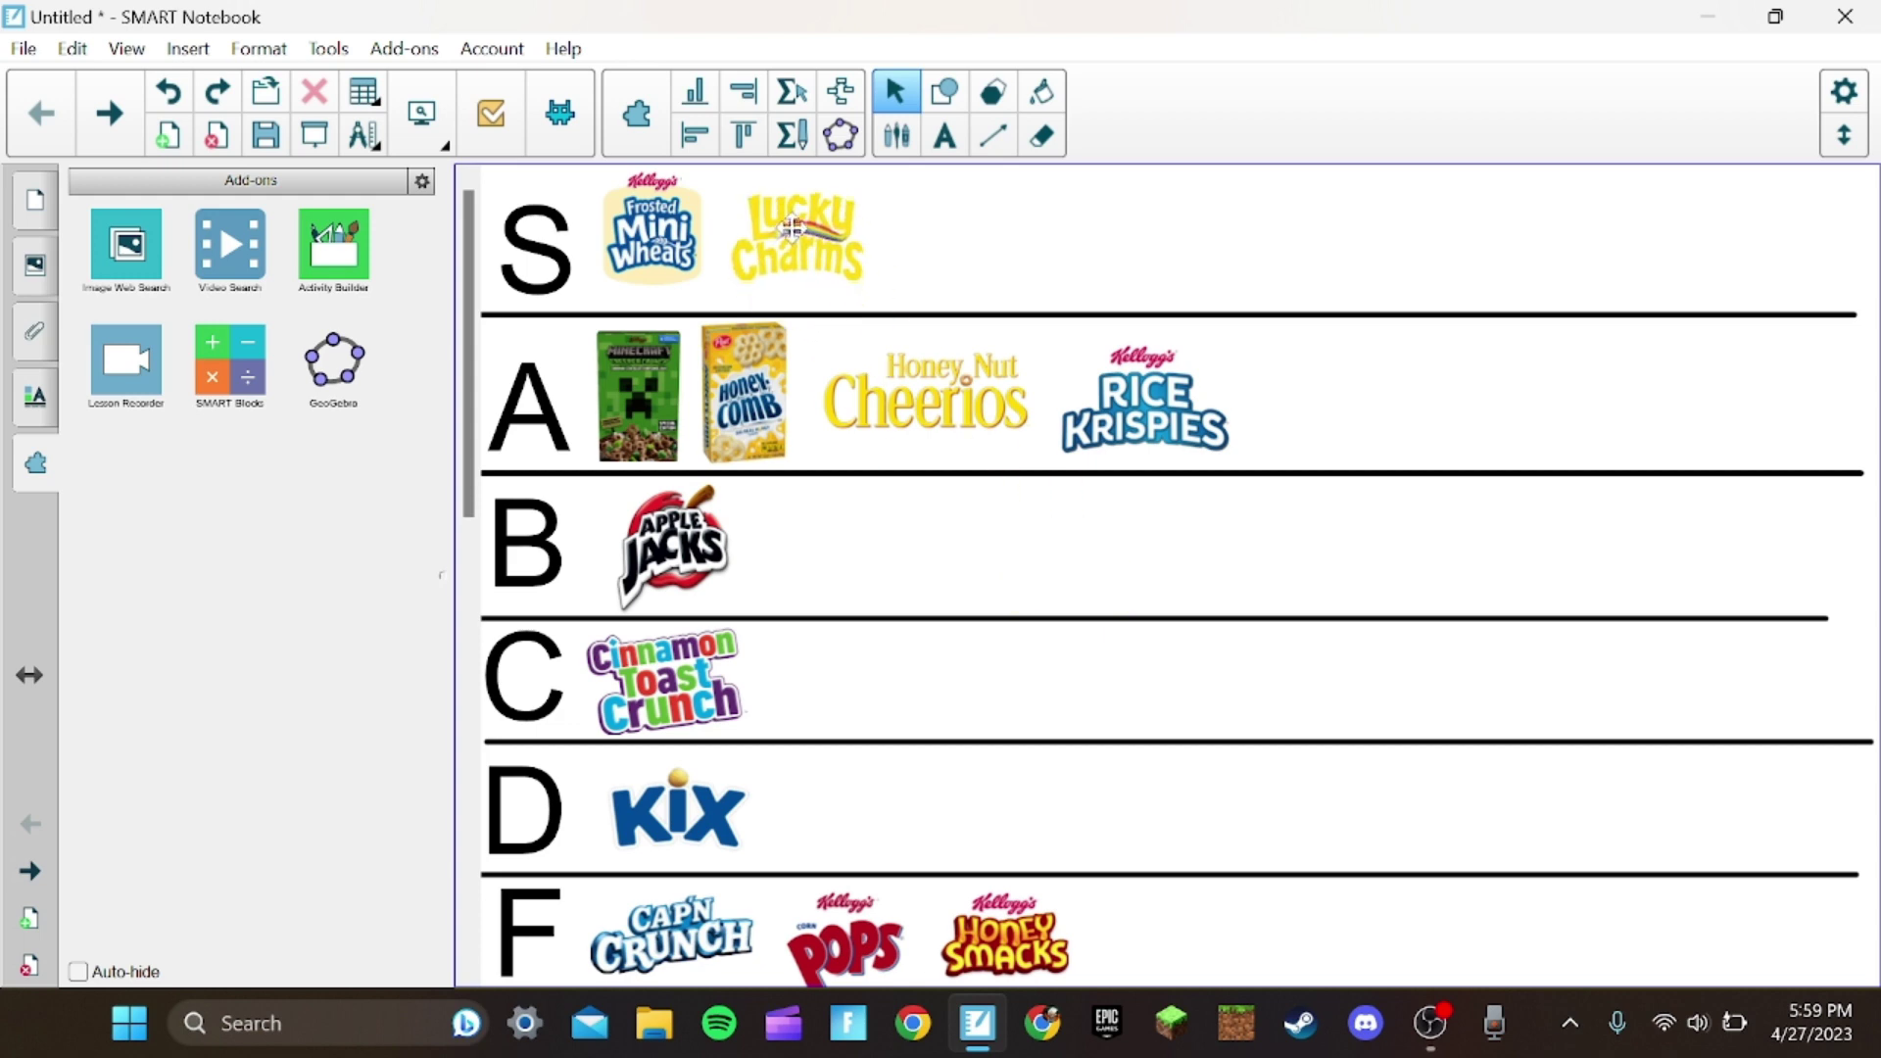
{"action": "mouse_move", "coordinate": [789, 230]}
{"action": "left_mouse_down"}
{"action": "mouse_move", "coordinate": [899, 240]}
{"action": "mouse_move", "coordinate": [559, 413]}
{"action": "left_mouse_up"}
{"action": "left_click_drag", "start_coordinate": [1192, 368], "coordinate": [1347, 406]}
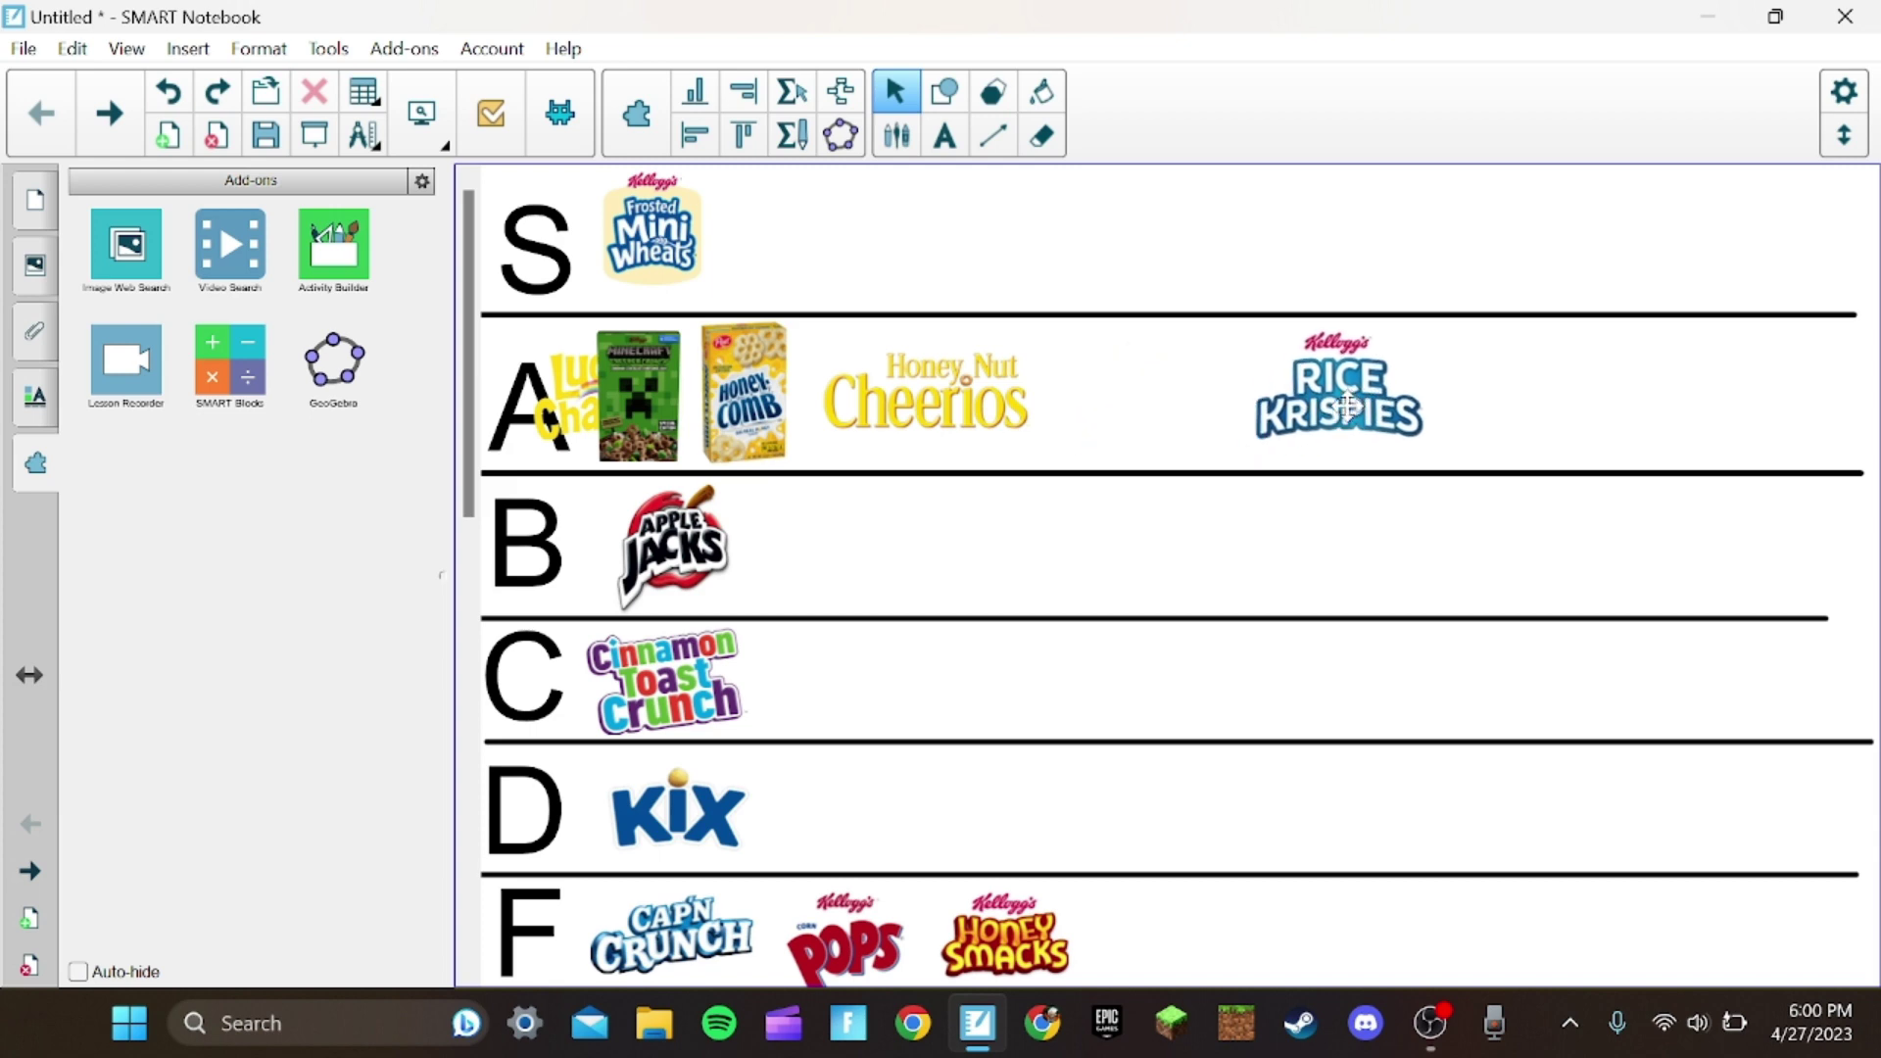
{"action": "left_click_drag", "start_coordinate": [970, 434], "coordinate": [1168, 426]}
{"action": "left_click_drag", "start_coordinate": [776, 419], "coordinate": [970, 416]}
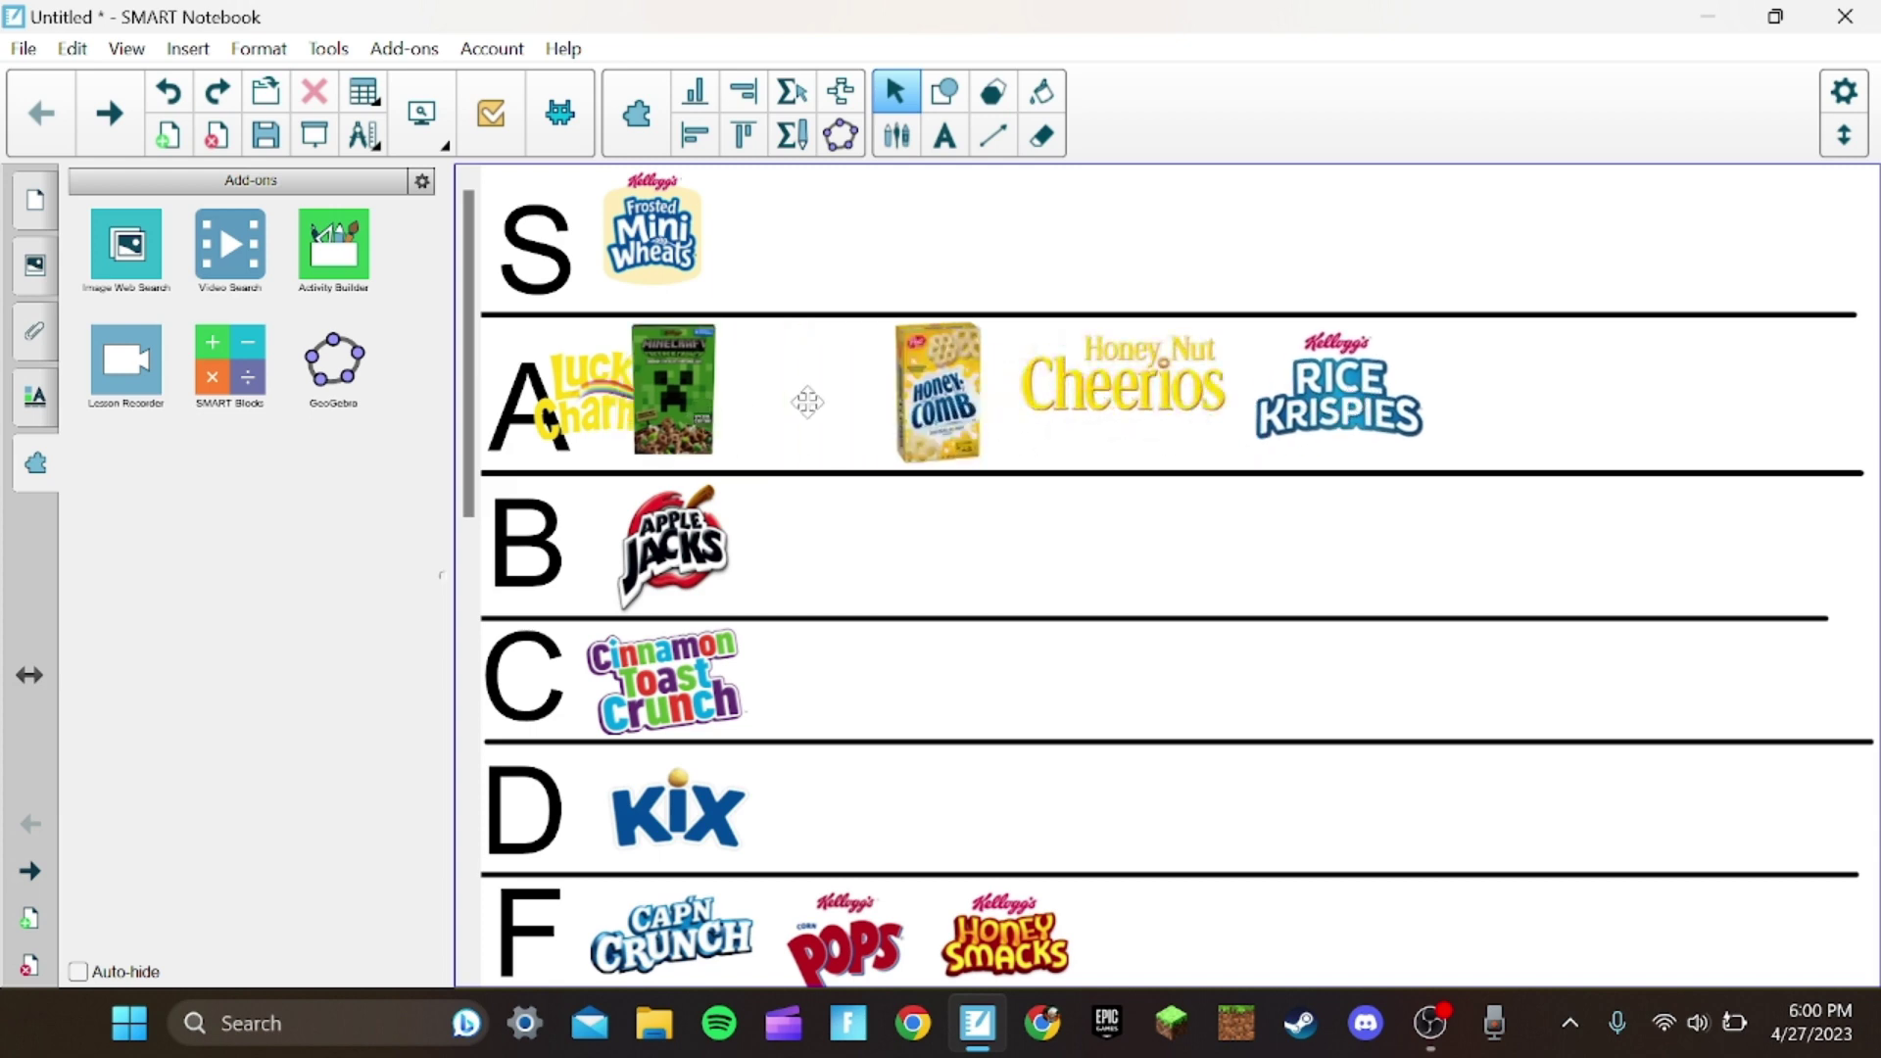
{"action": "left_click_drag", "start_coordinate": [807, 402], "coordinate": [829, 394]}
{"action": "left_click_drag", "start_coordinate": [669, 408], "coordinate": [749, 410]}
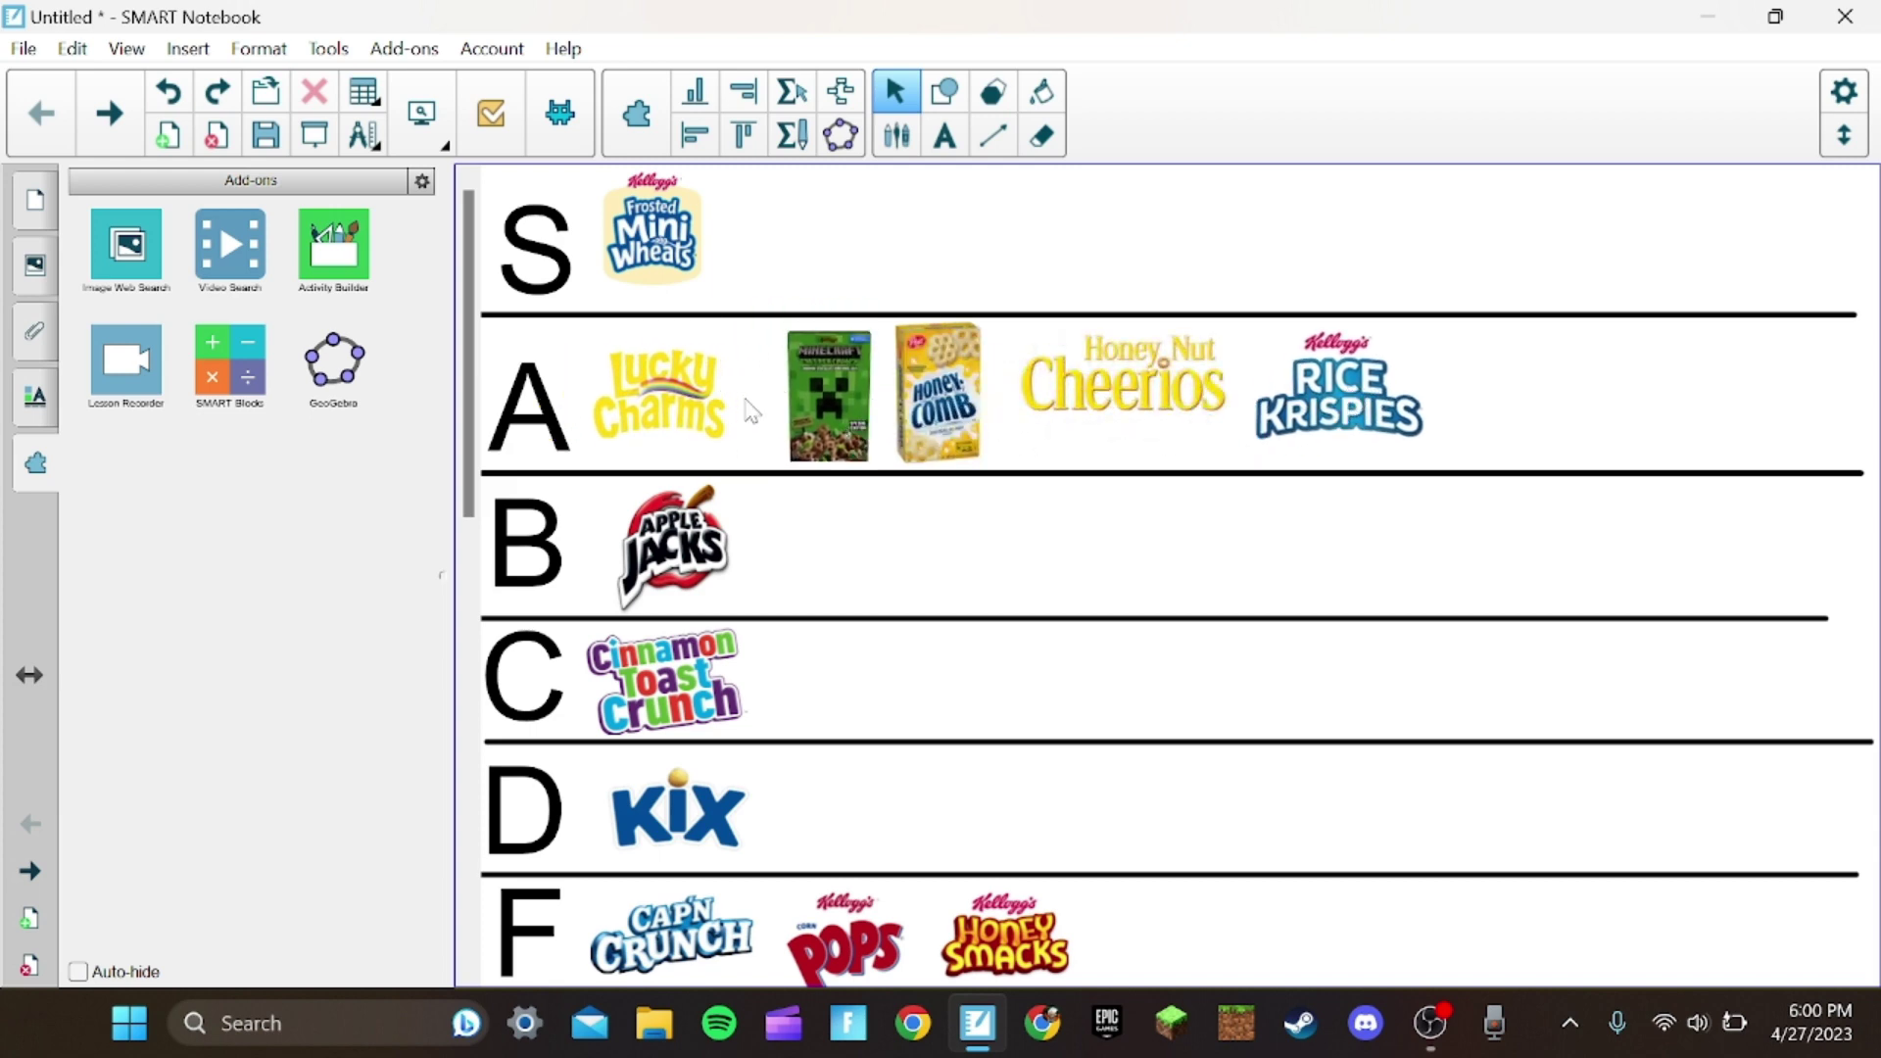
{"action": "scroll", "coordinate": [1180, 523], "scroll_direction": "down", "scroll_amount": 3}
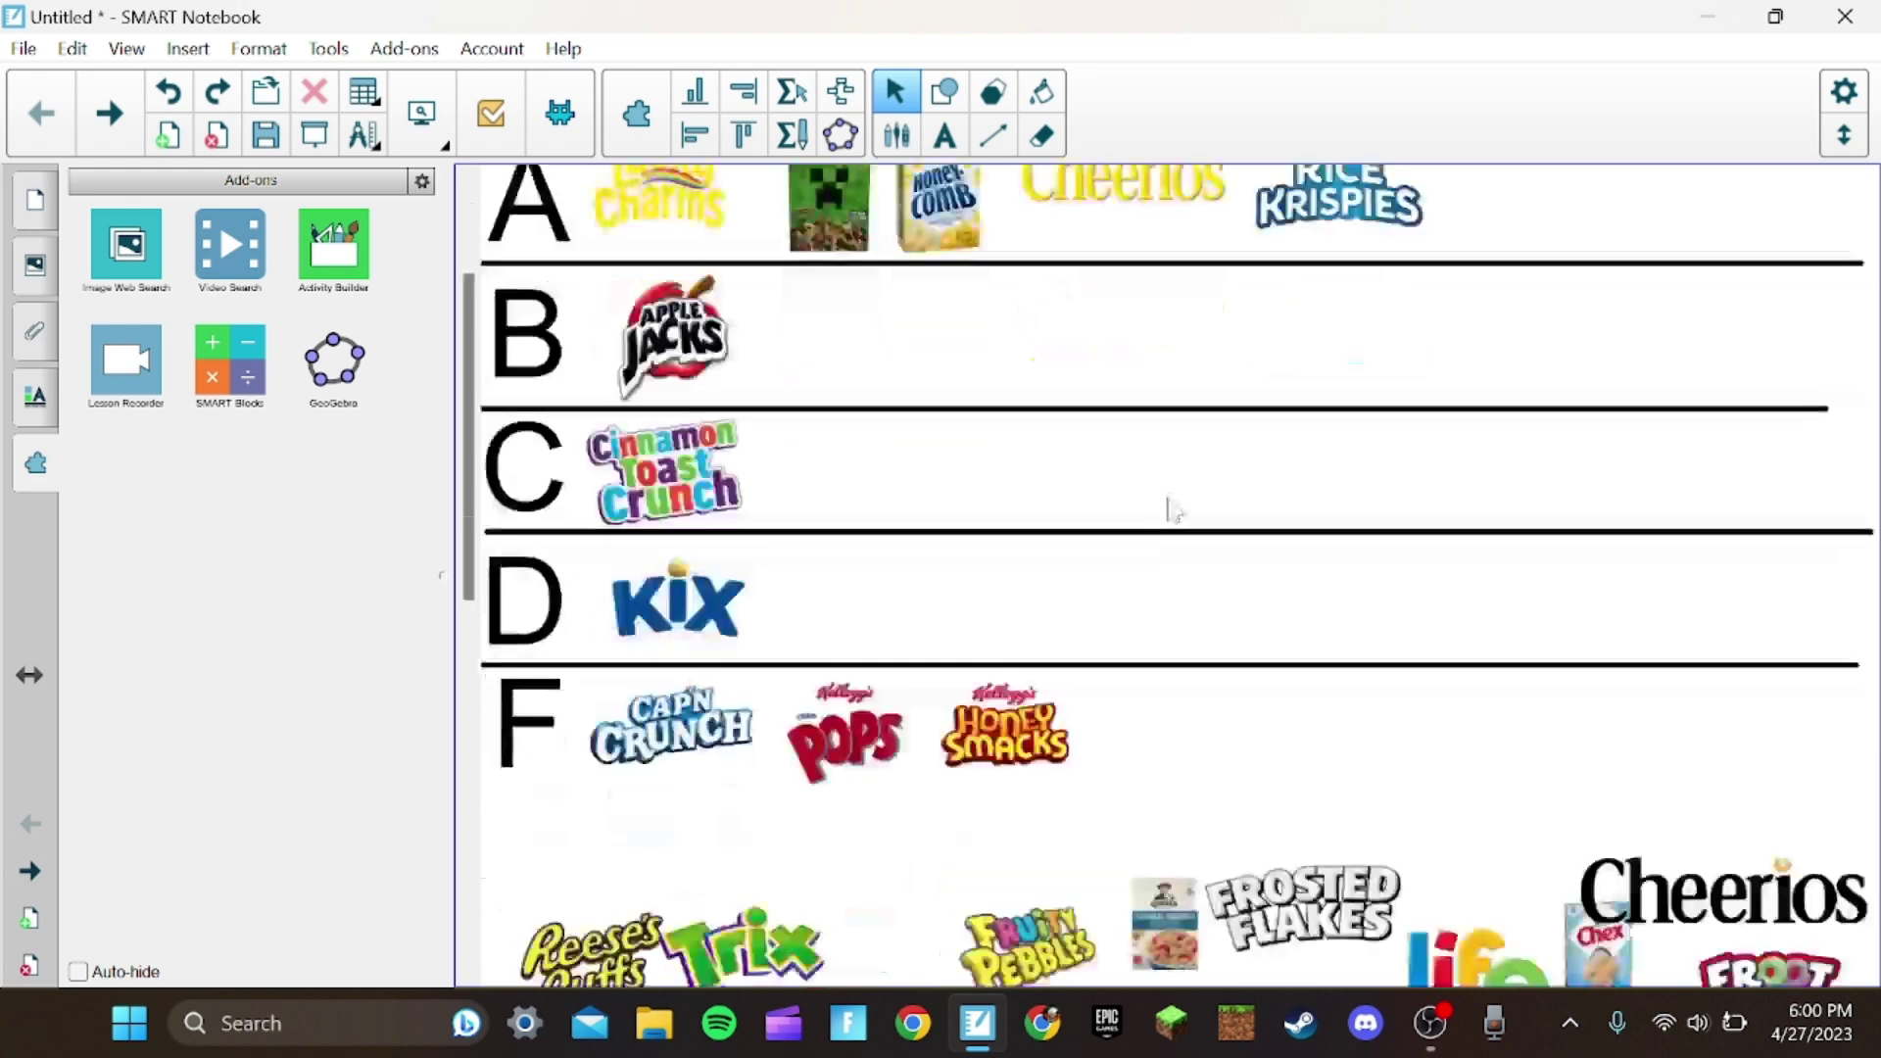
{"action": "scroll", "coordinate": [1180, 524], "scroll_direction": "down", "scroll_amount": 2}
{"action": "left_click_drag", "start_coordinate": [621, 817], "coordinate": [883, 514]}
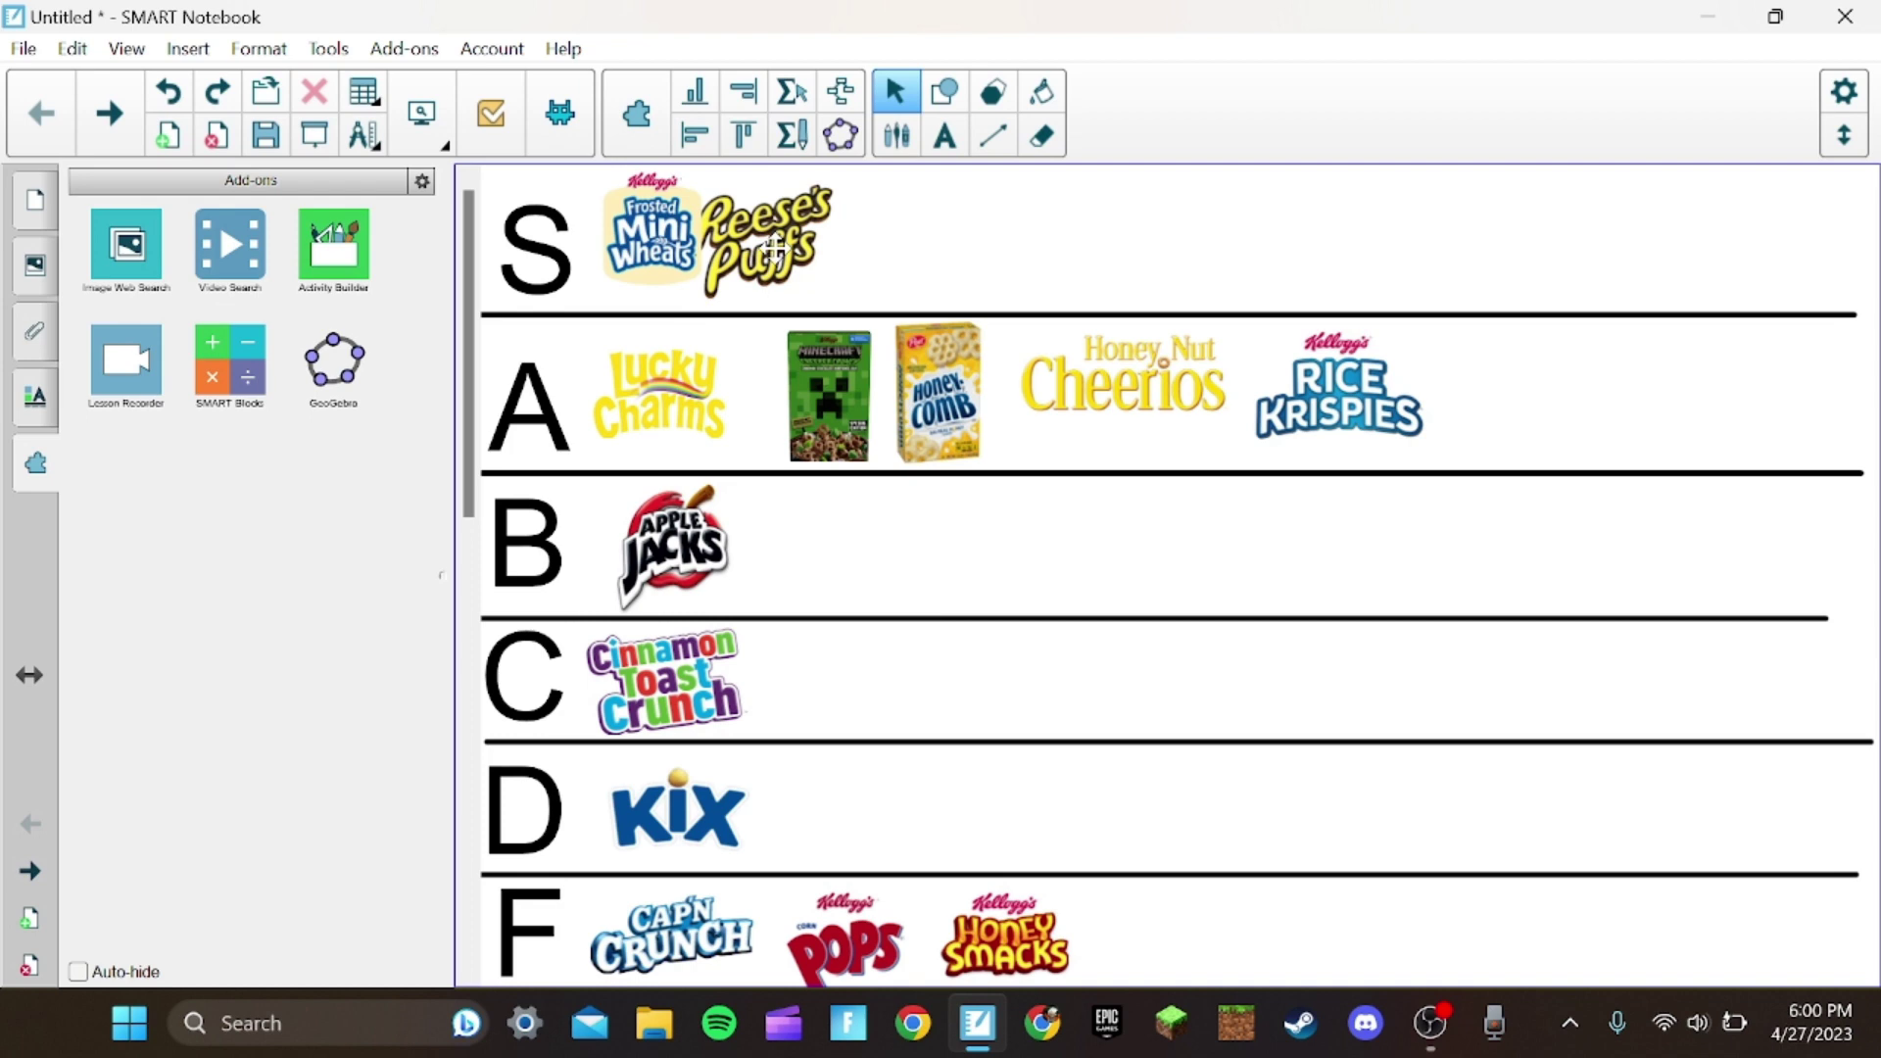
{"action": "left_click_drag", "start_coordinate": [881, 515], "coordinate": [824, 242]}
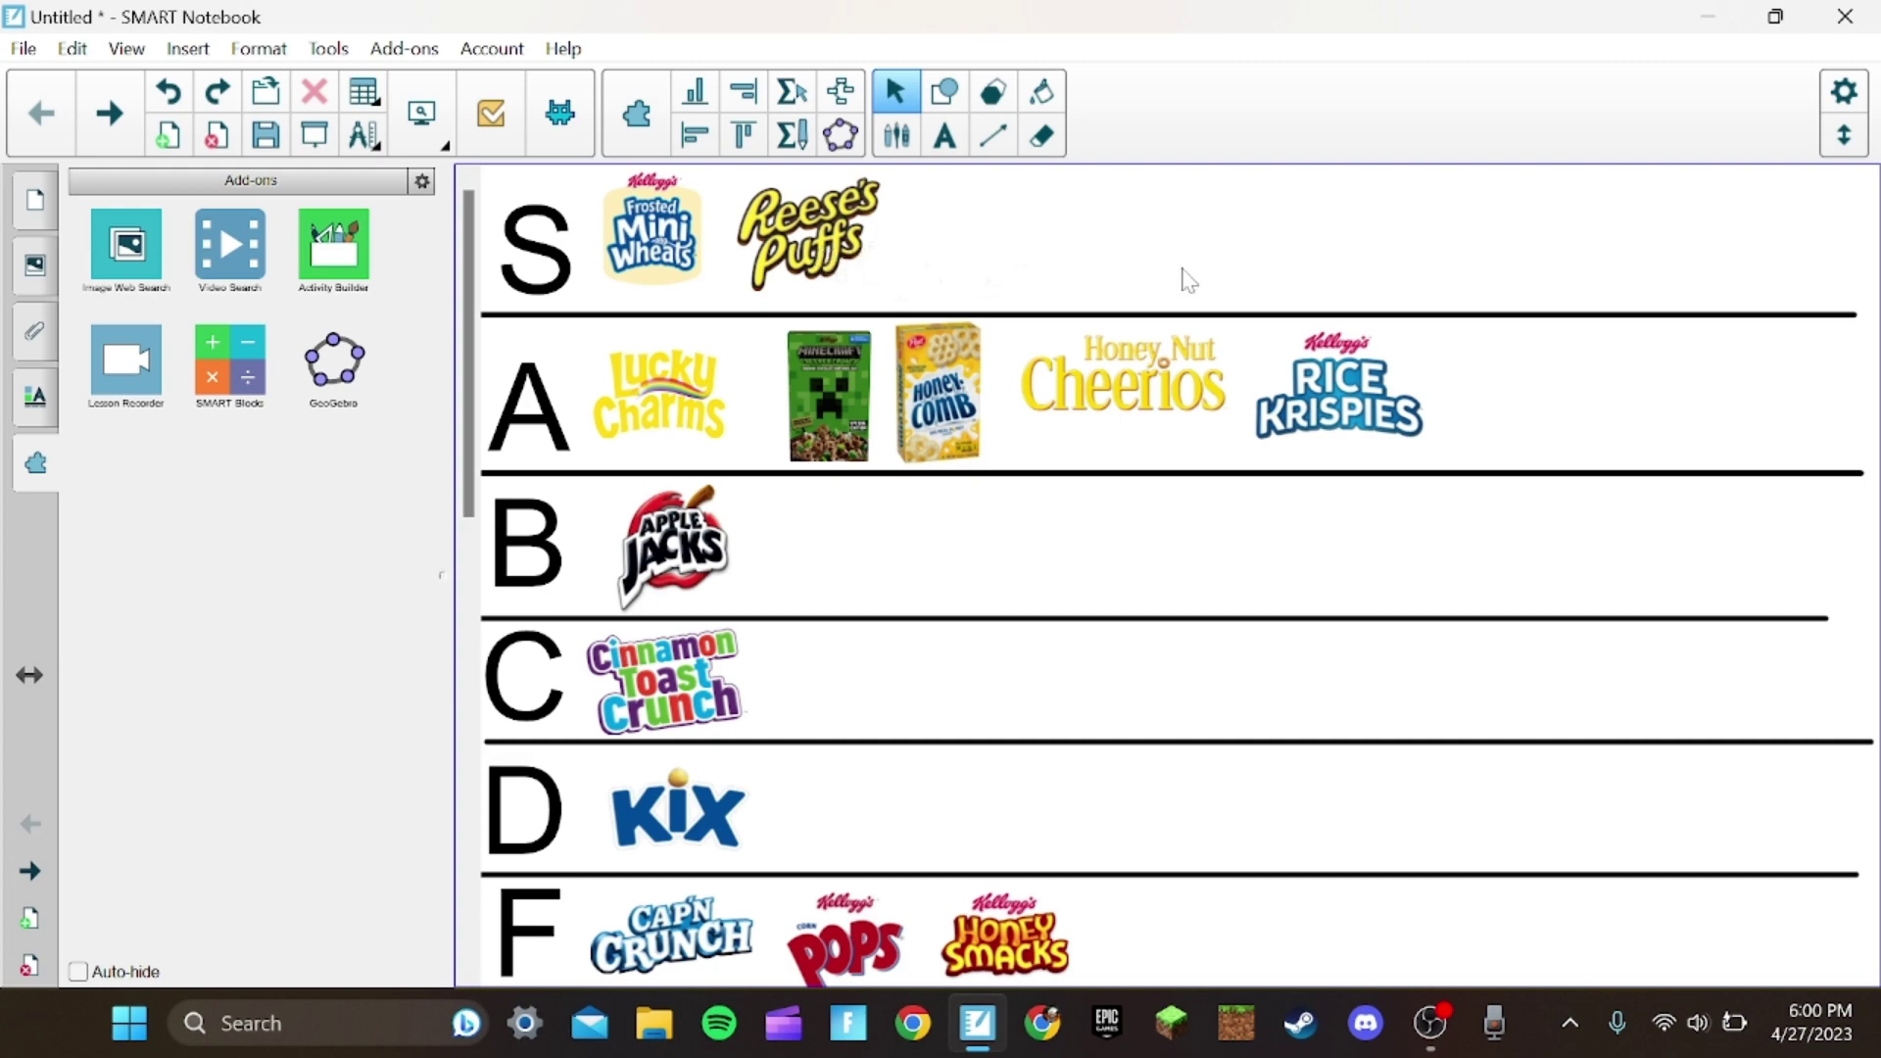
{"action": "scroll", "coordinate": [1563, 365], "scroll_direction": "down", "scroll_amount": 3}
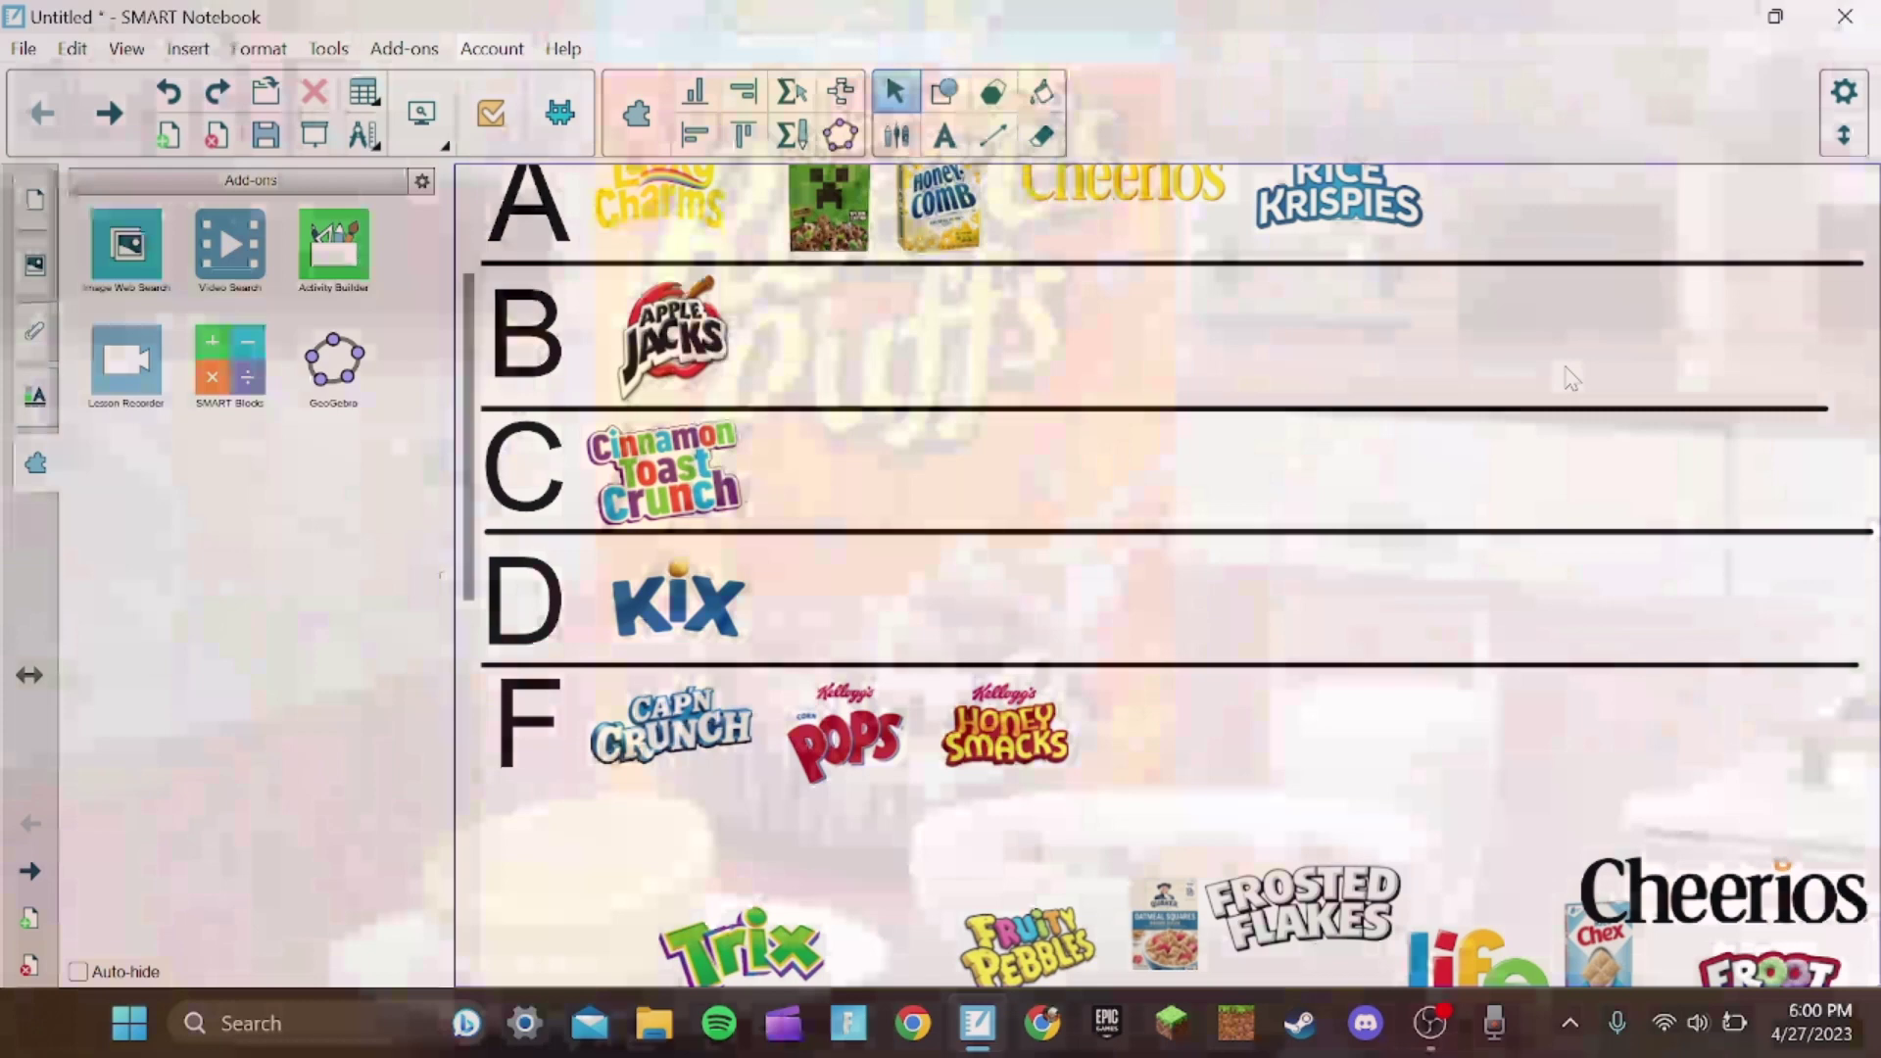
{"action": "scroll", "coordinate": [1567, 378], "scroll_direction": "down", "scroll_amount": 2}
{"action": "scroll", "coordinate": [1278, 617], "scroll_direction": "up", "scroll_amount": 1}
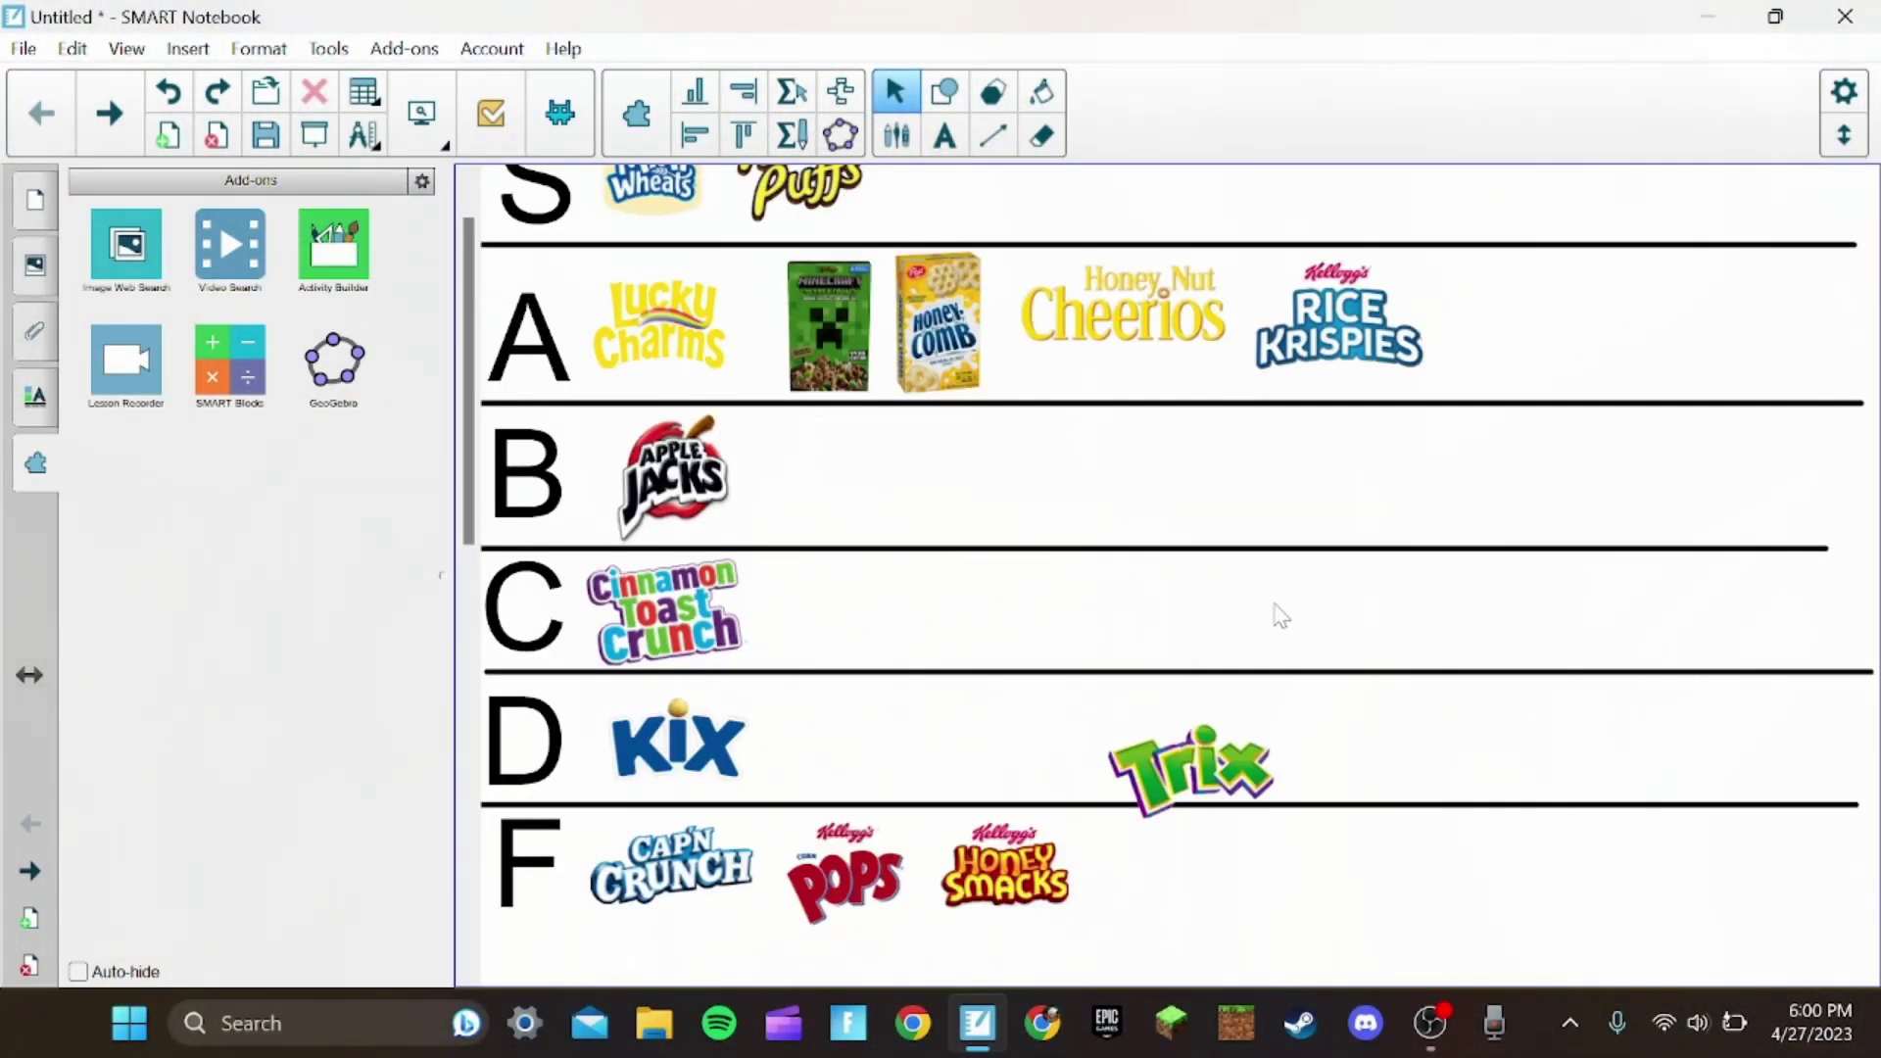
{"action": "scroll", "coordinate": [1280, 617], "scroll_direction": "up", "scroll_amount": 1}
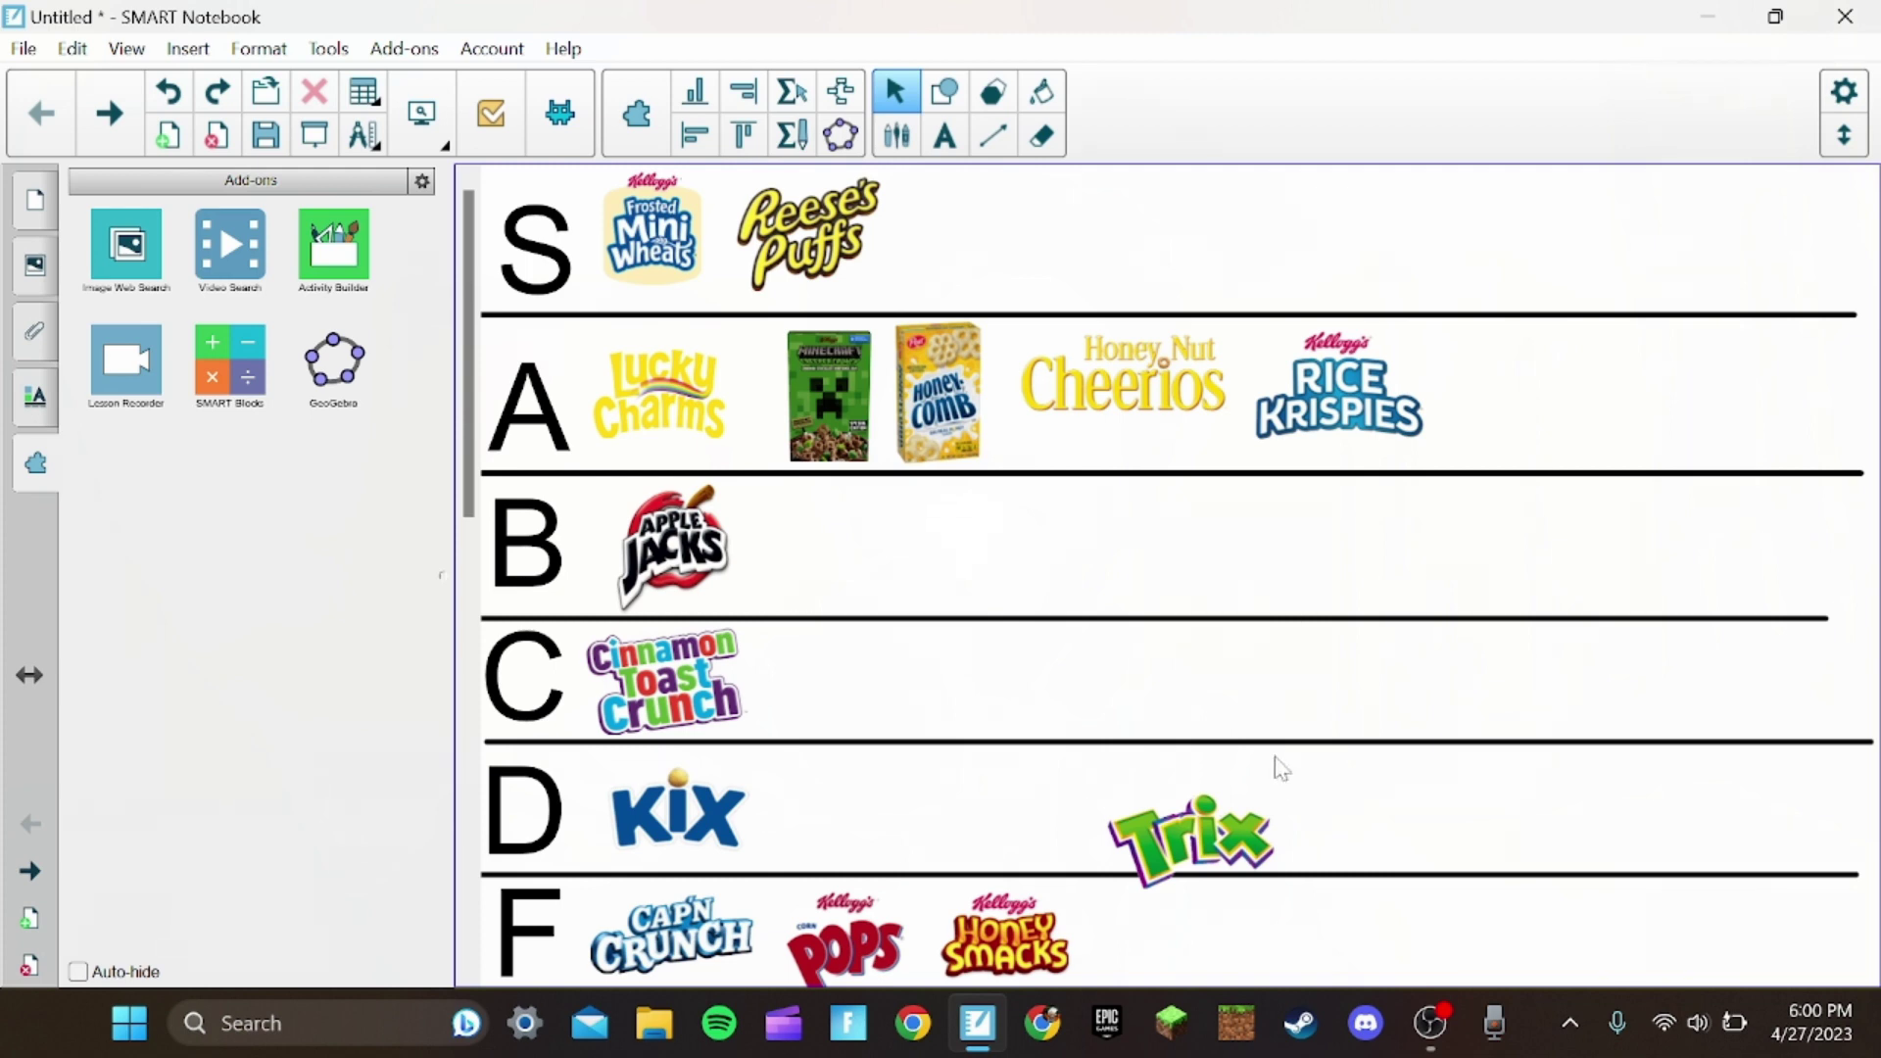
{"action": "scroll", "coordinate": [1272, 744], "scroll_direction": "down", "scroll_amount": 1}
Place Trix right after Kix in row D and add Fruity Pebbles beside Honey Smacks in row F
{"action": "left_click_drag", "start_coordinate": [1205, 740], "coordinate": [877, 713]}
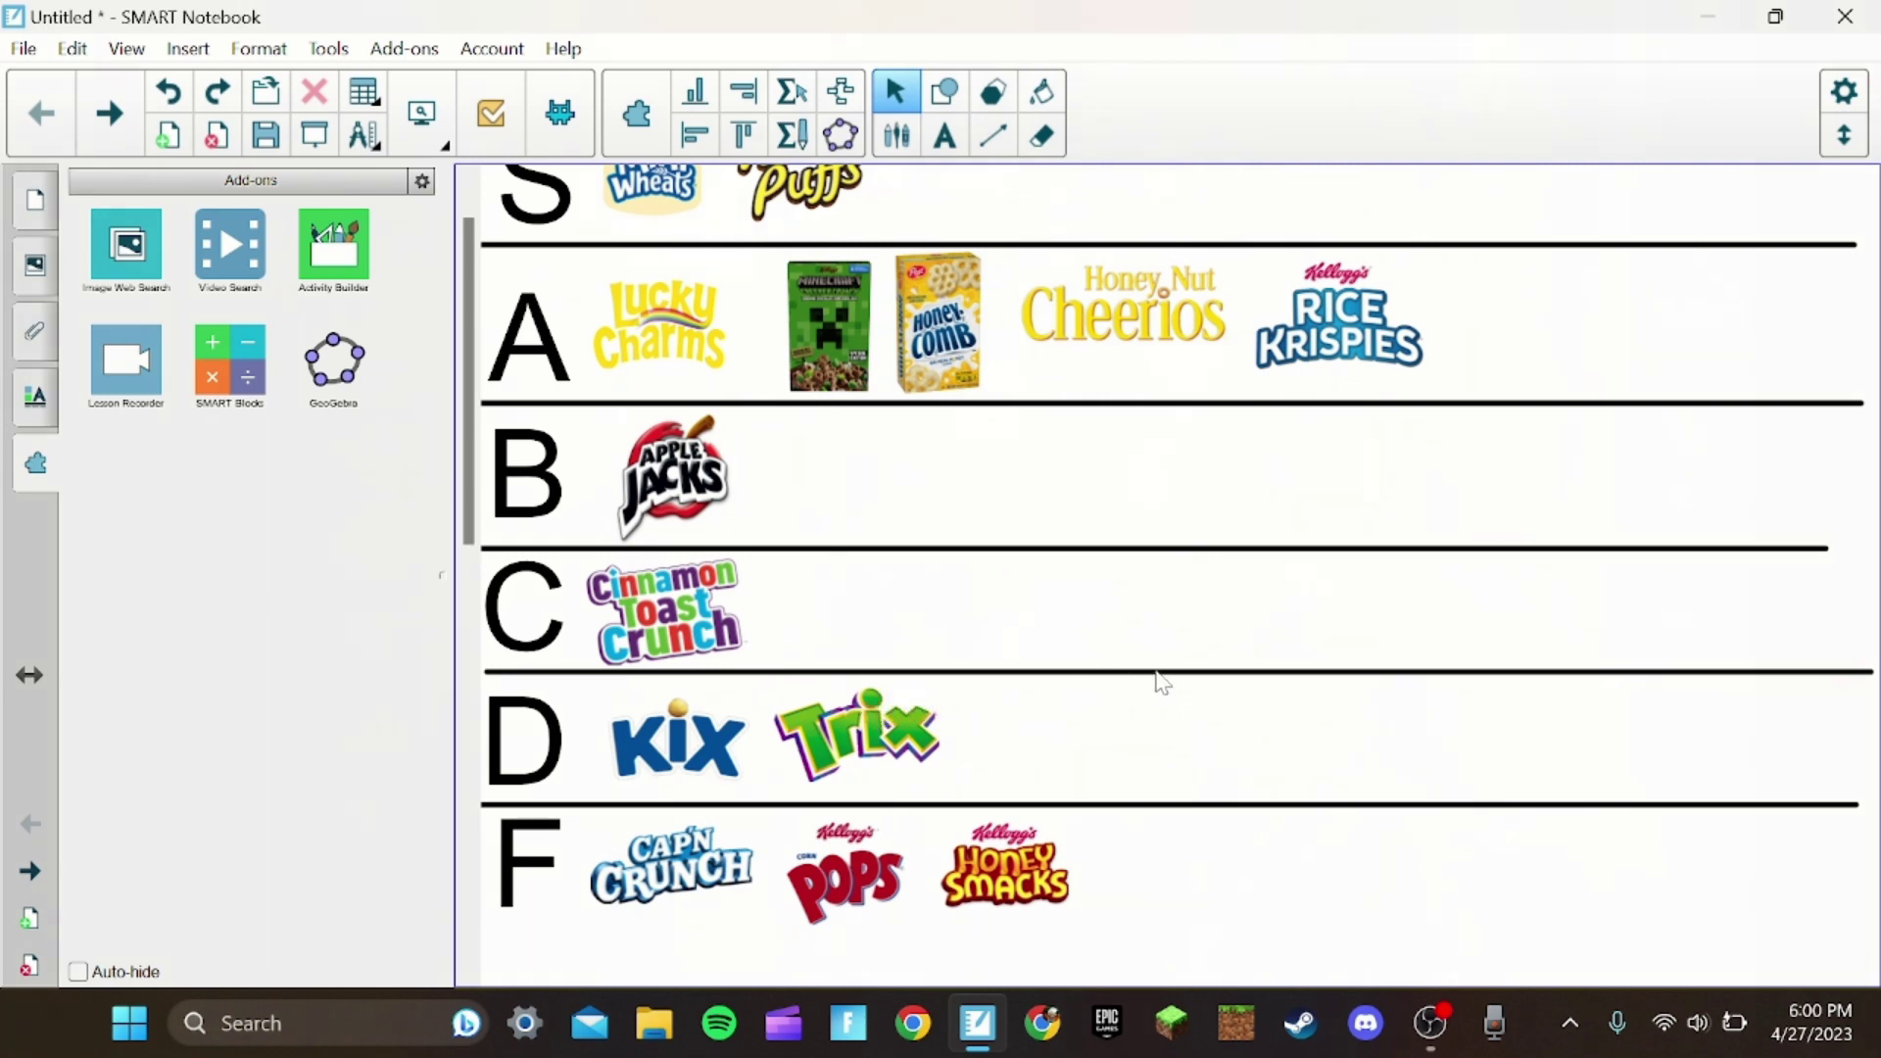
{"action": "scroll", "coordinate": [1158, 681], "scroll_direction": "down", "scroll_amount": 2}
{"action": "scroll", "coordinate": [1158, 681], "scroll_direction": "down", "scroll_amount": 1}
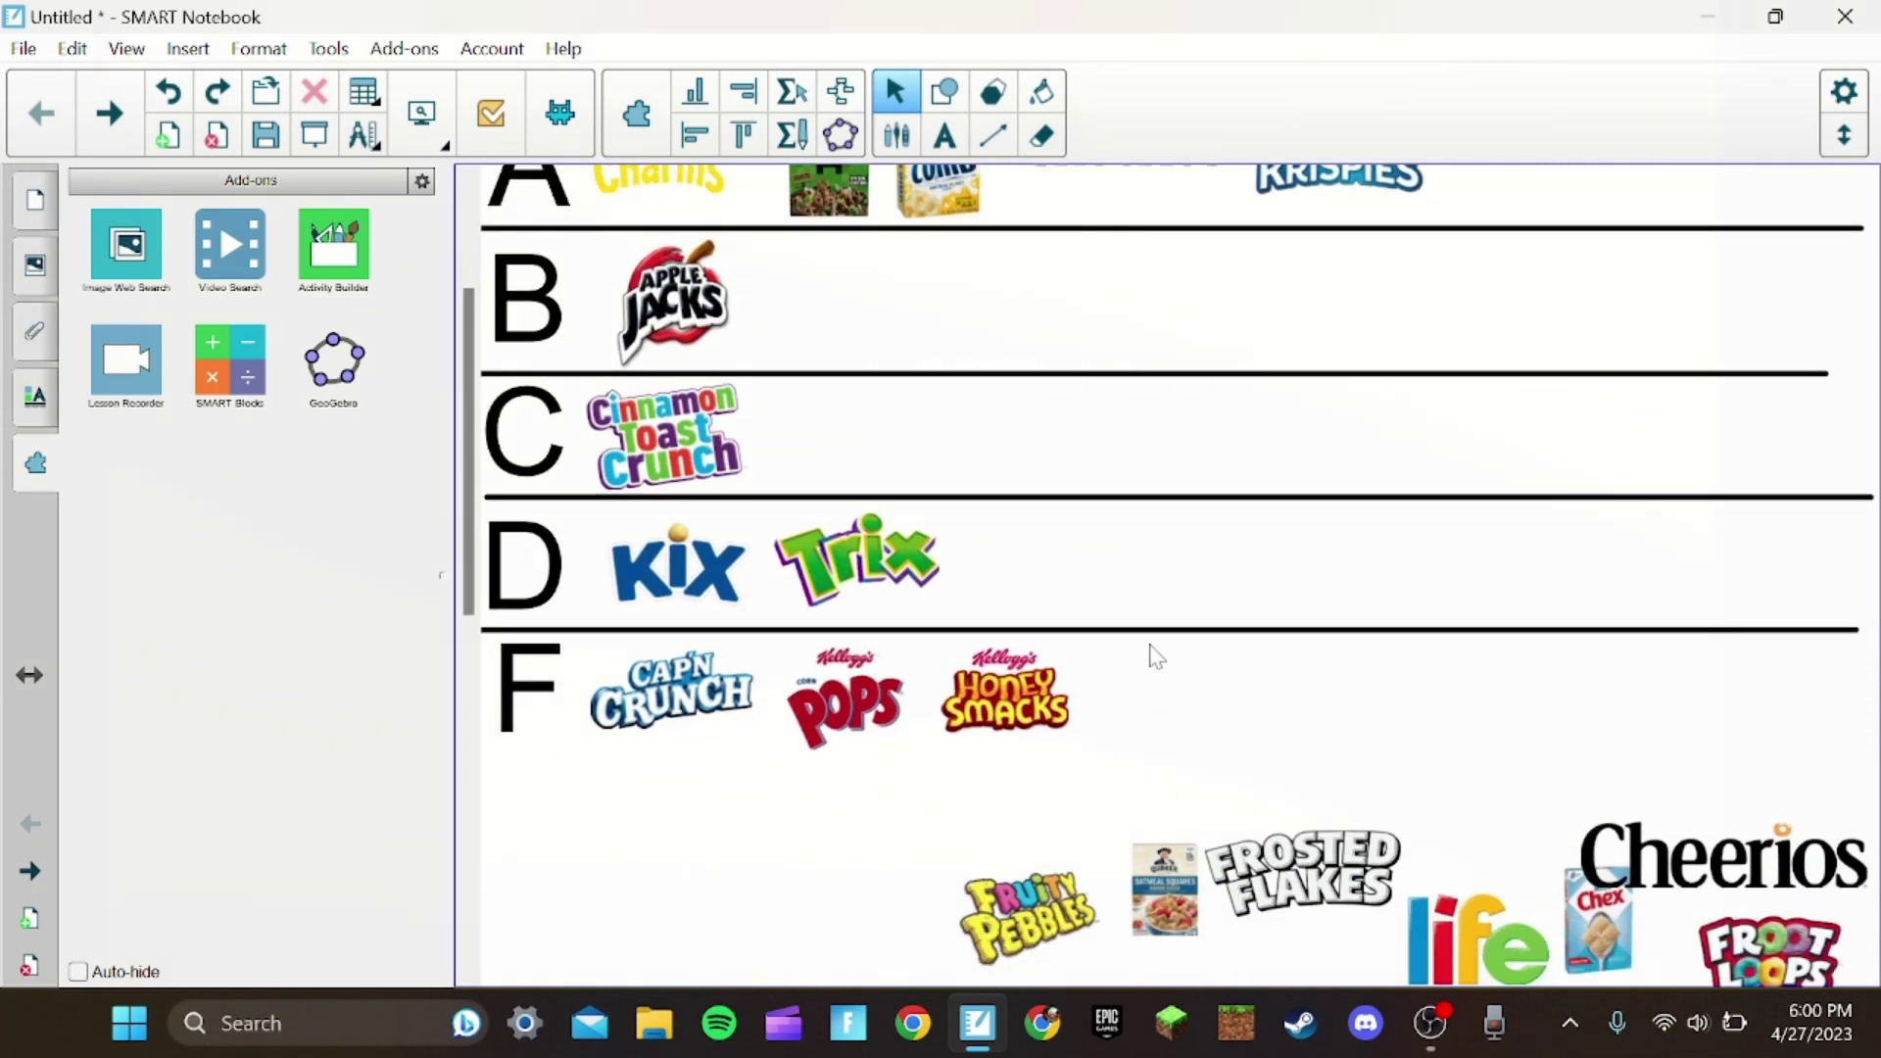
{"action": "left_click_drag", "start_coordinate": [731, 574], "coordinate": [1005, 576]}
{"action": "left_click_drag", "start_coordinate": [857, 559], "coordinate": [672, 558]}
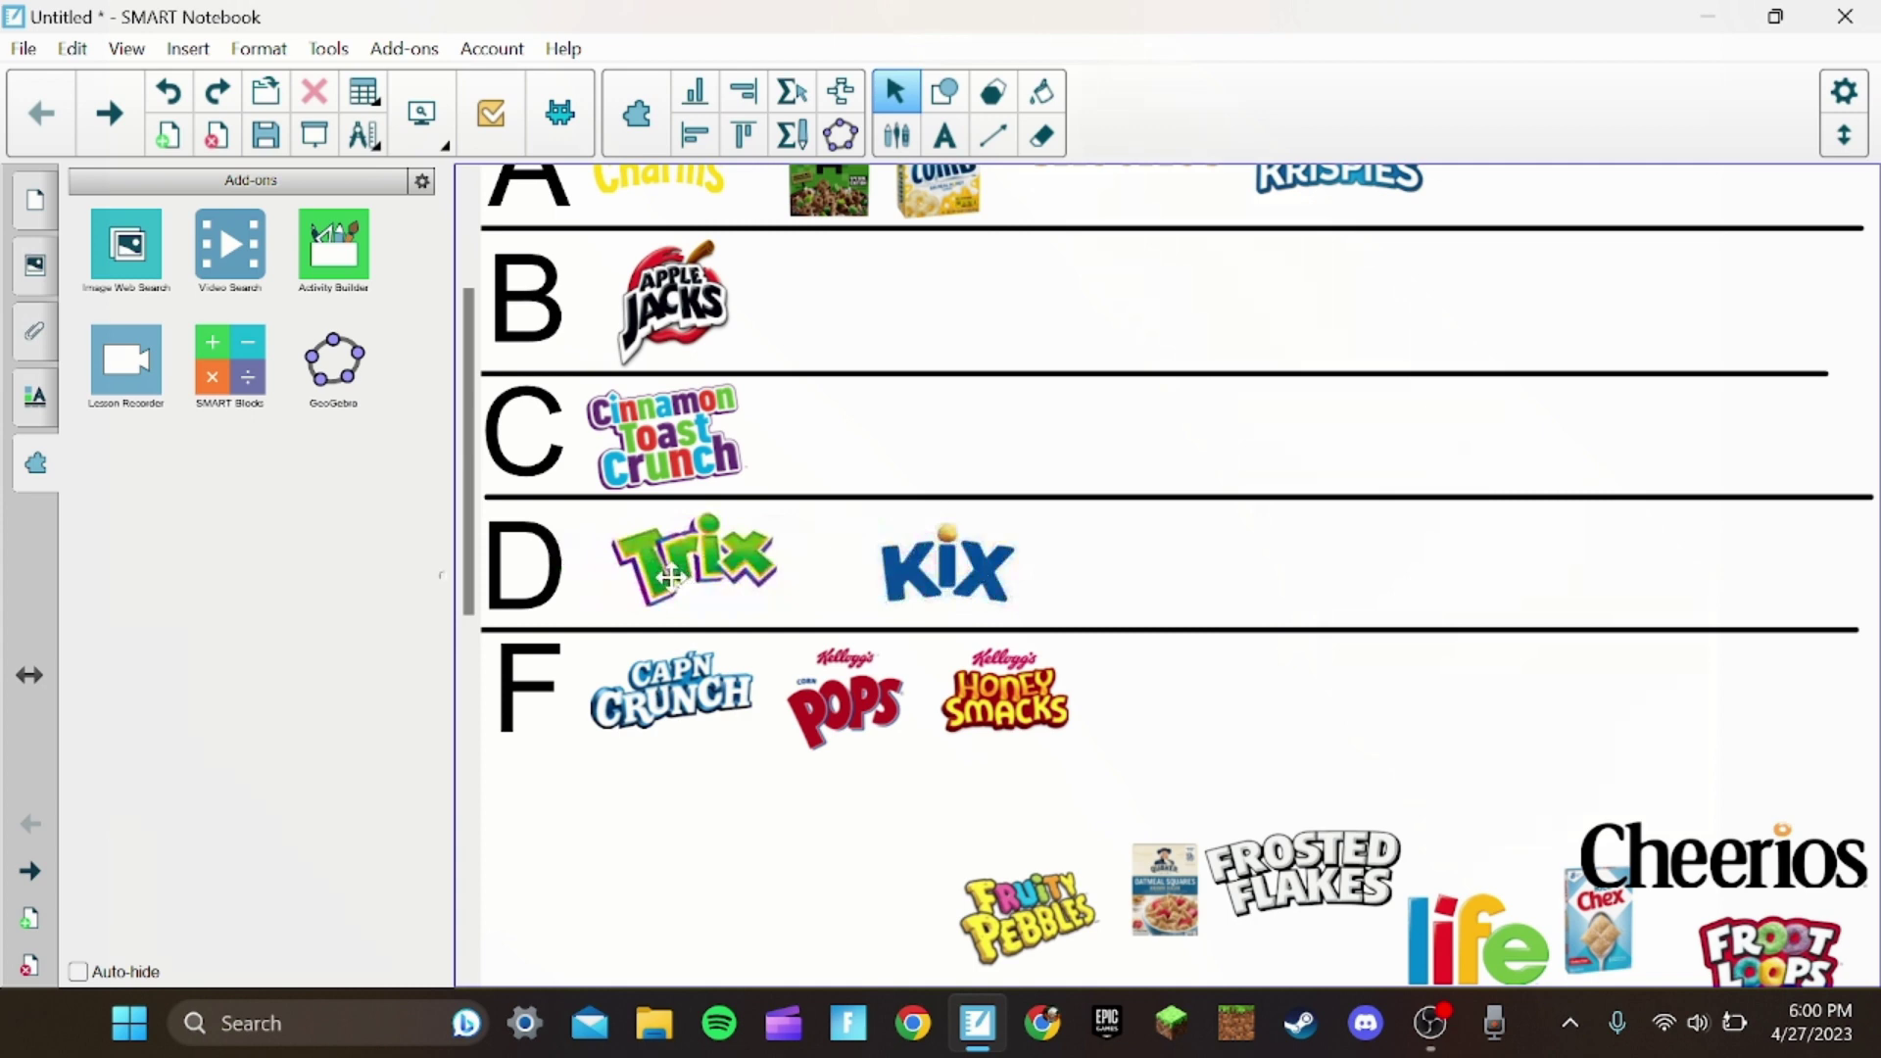
{"action": "mouse_move", "coordinate": [897, 555]}
{"action": "left_mouse_down"}
{"action": "mouse_move", "coordinate": [826, 556]}
{"action": "mouse_move", "coordinate": [1010, 630]}
{"action": "mouse_move", "coordinate": [1177, 558]}
{"action": "mouse_move", "coordinate": [664, 559]}
{"action": "left_mouse_up"}
{"action": "left_click_drag", "start_coordinate": [1024, 560], "coordinate": [807, 558]}
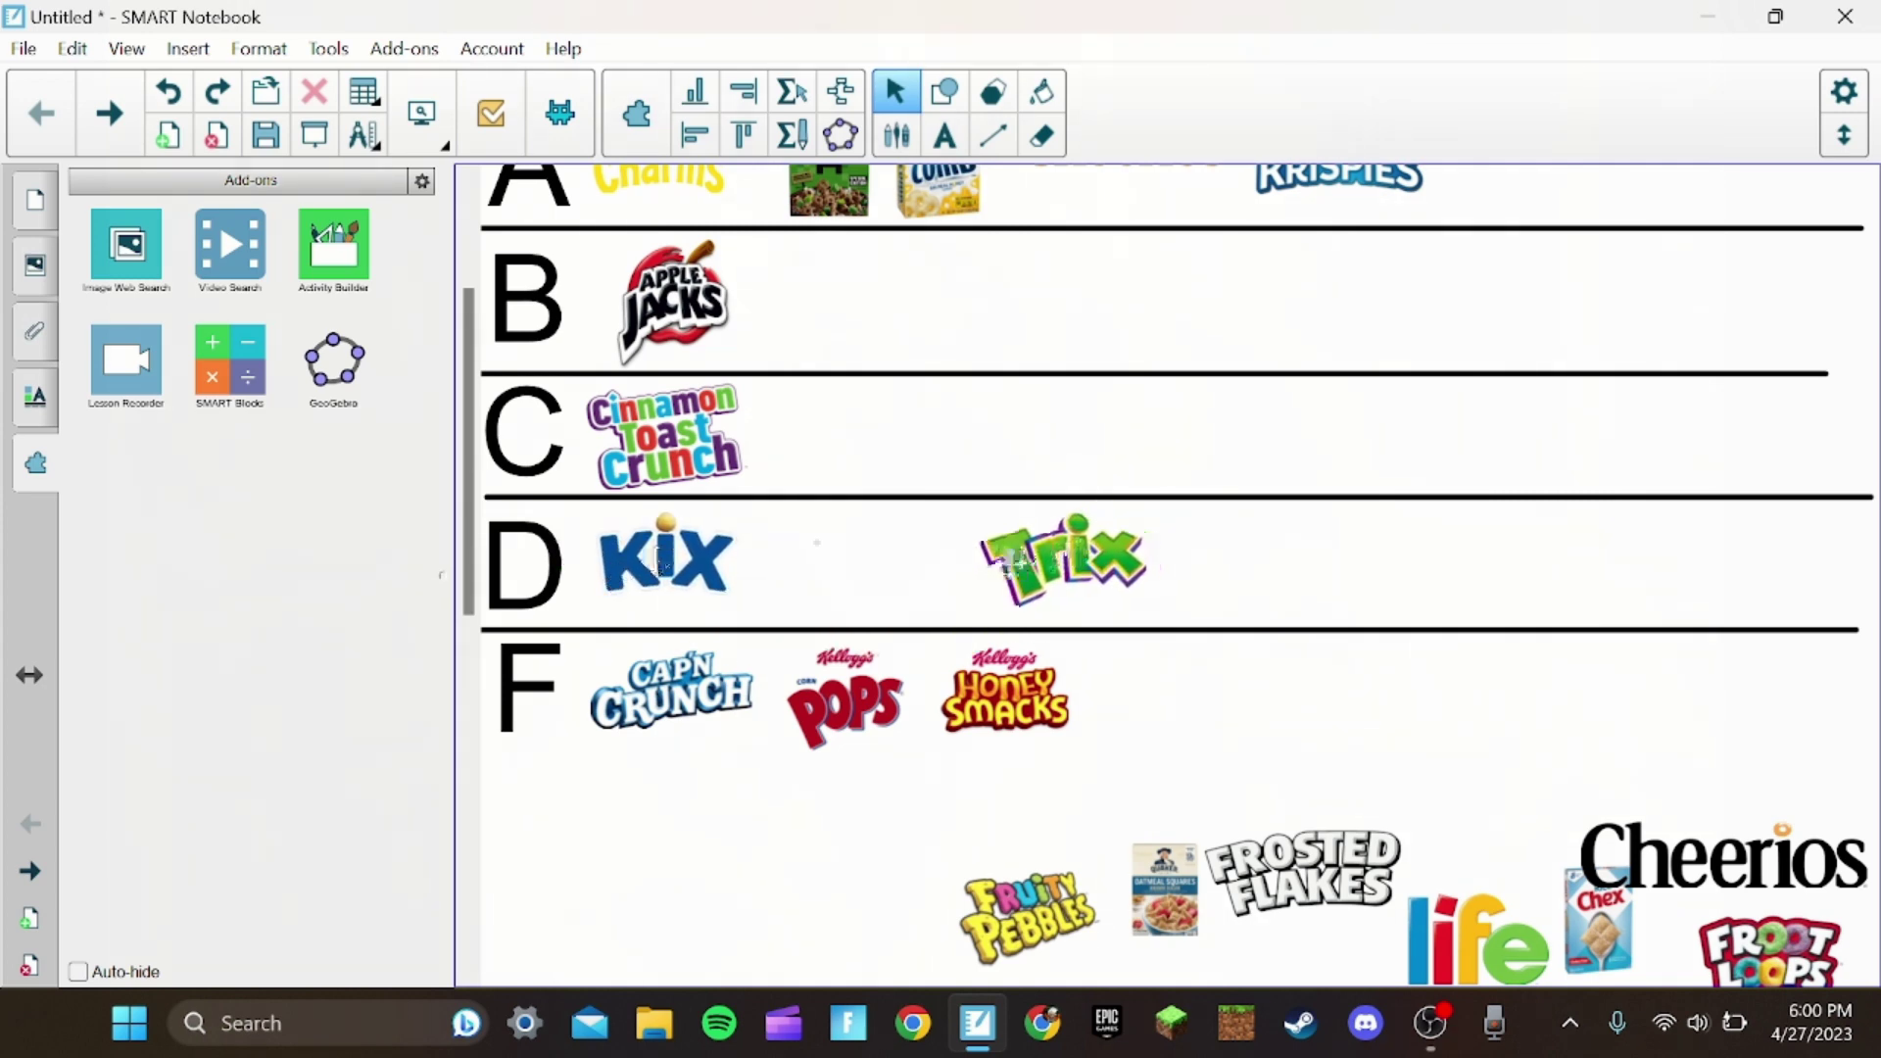
{"action": "scroll", "coordinate": [805, 556], "scroll_direction": "down", "scroll_amount": 2}
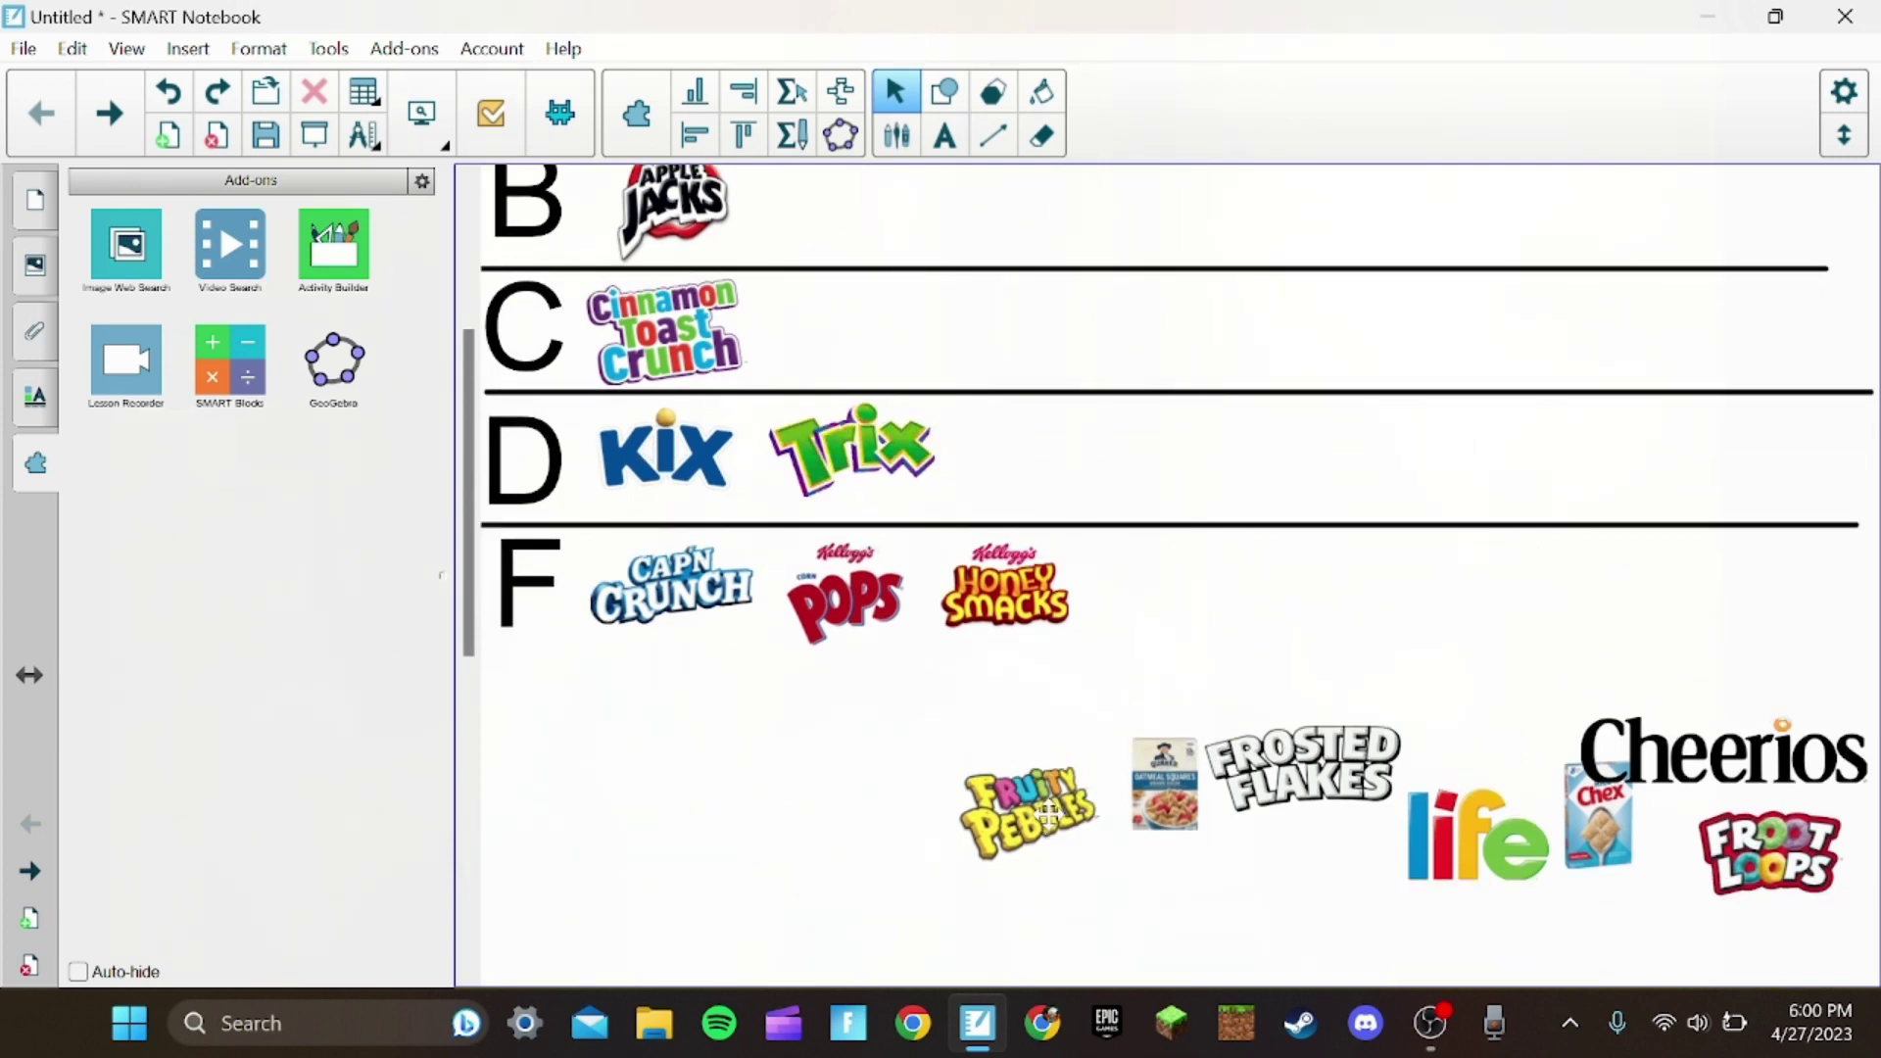
{"action": "mouse_move", "coordinate": [1044, 809]}
{"action": "left_mouse_down"}
{"action": "mouse_move", "coordinate": [1071, 673]}
{"action": "mouse_move", "coordinate": [1199, 661]}
{"action": "left_mouse_up"}
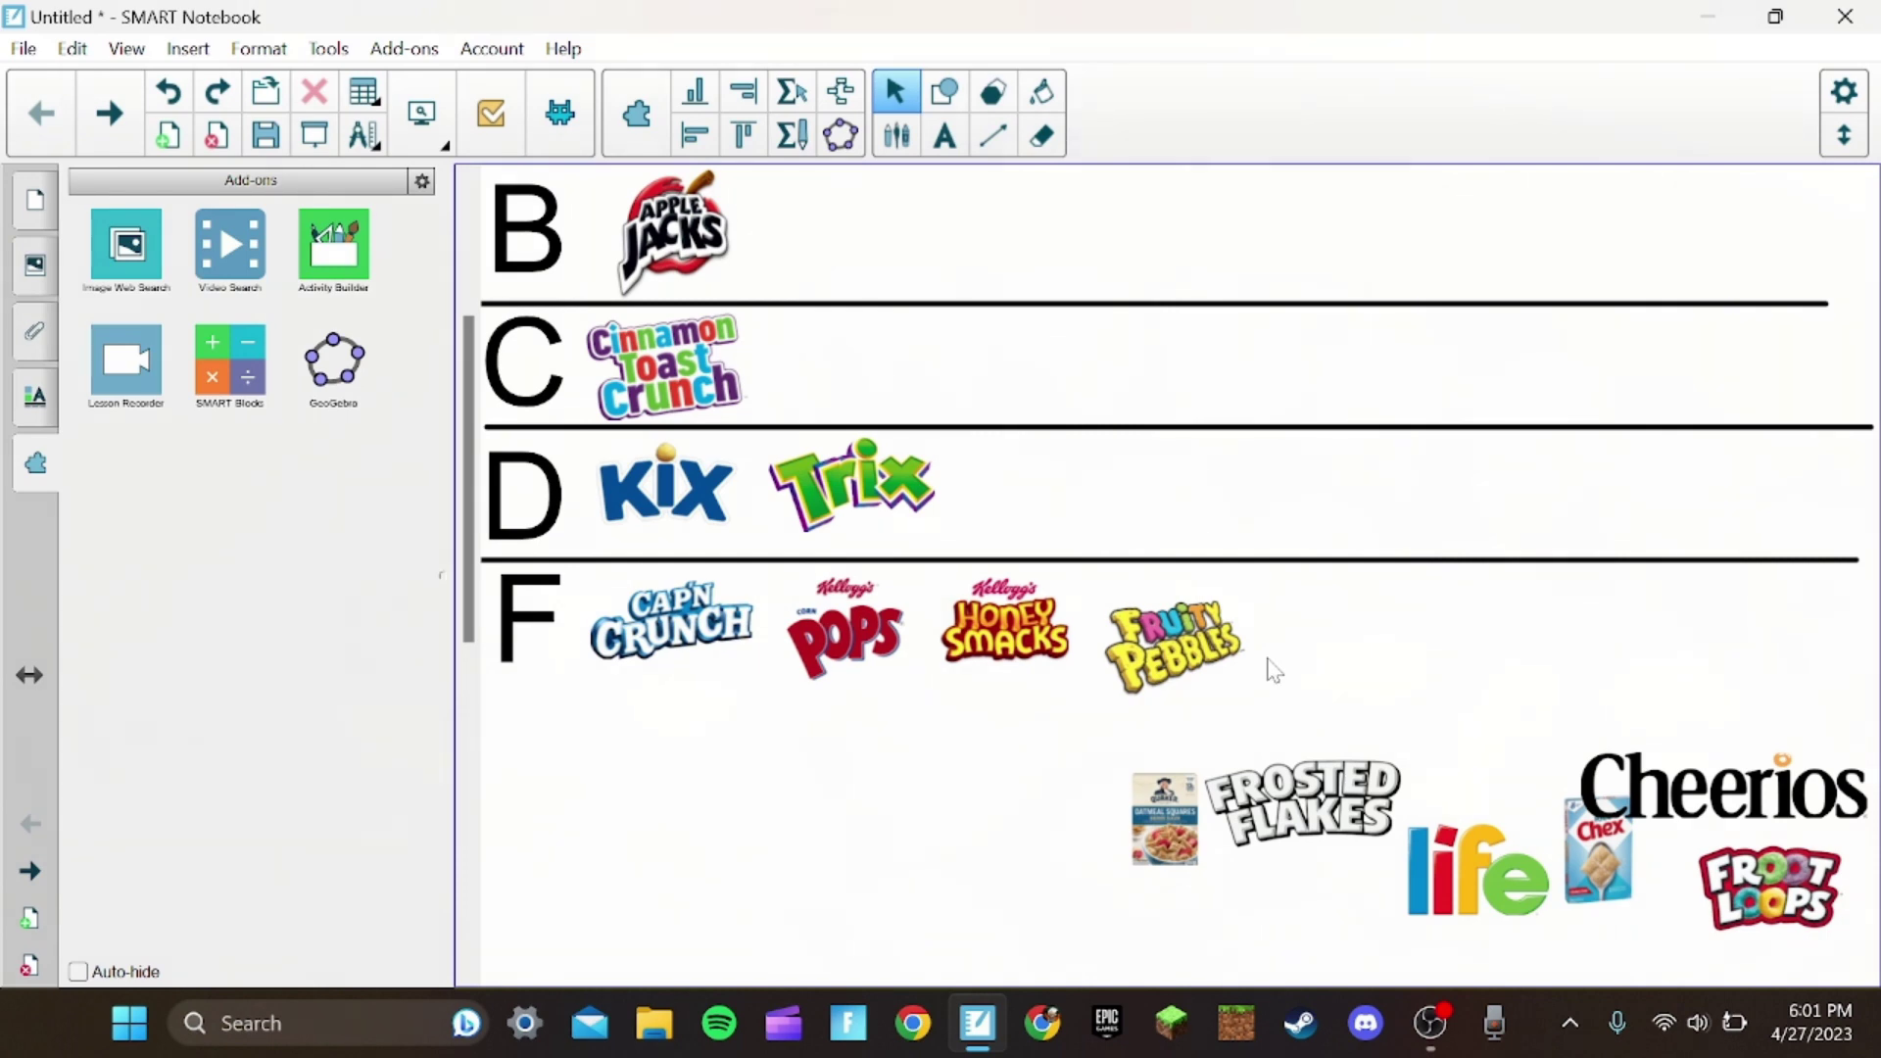
{"action": "scroll", "coordinate": [1272, 670], "scroll_direction": "up", "scroll_amount": 5}
{"action": "mouse_move", "coordinate": [1219, 794]}
{"action": "left_mouse_down"}
{"action": "mouse_move", "coordinate": [1124, 311]}
{"action": "mouse_move", "coordinate": [1069, 315]}
{"action": "mouse_move", "coordinate": [1614, 754]}
{"action": "left_mouse_up"}
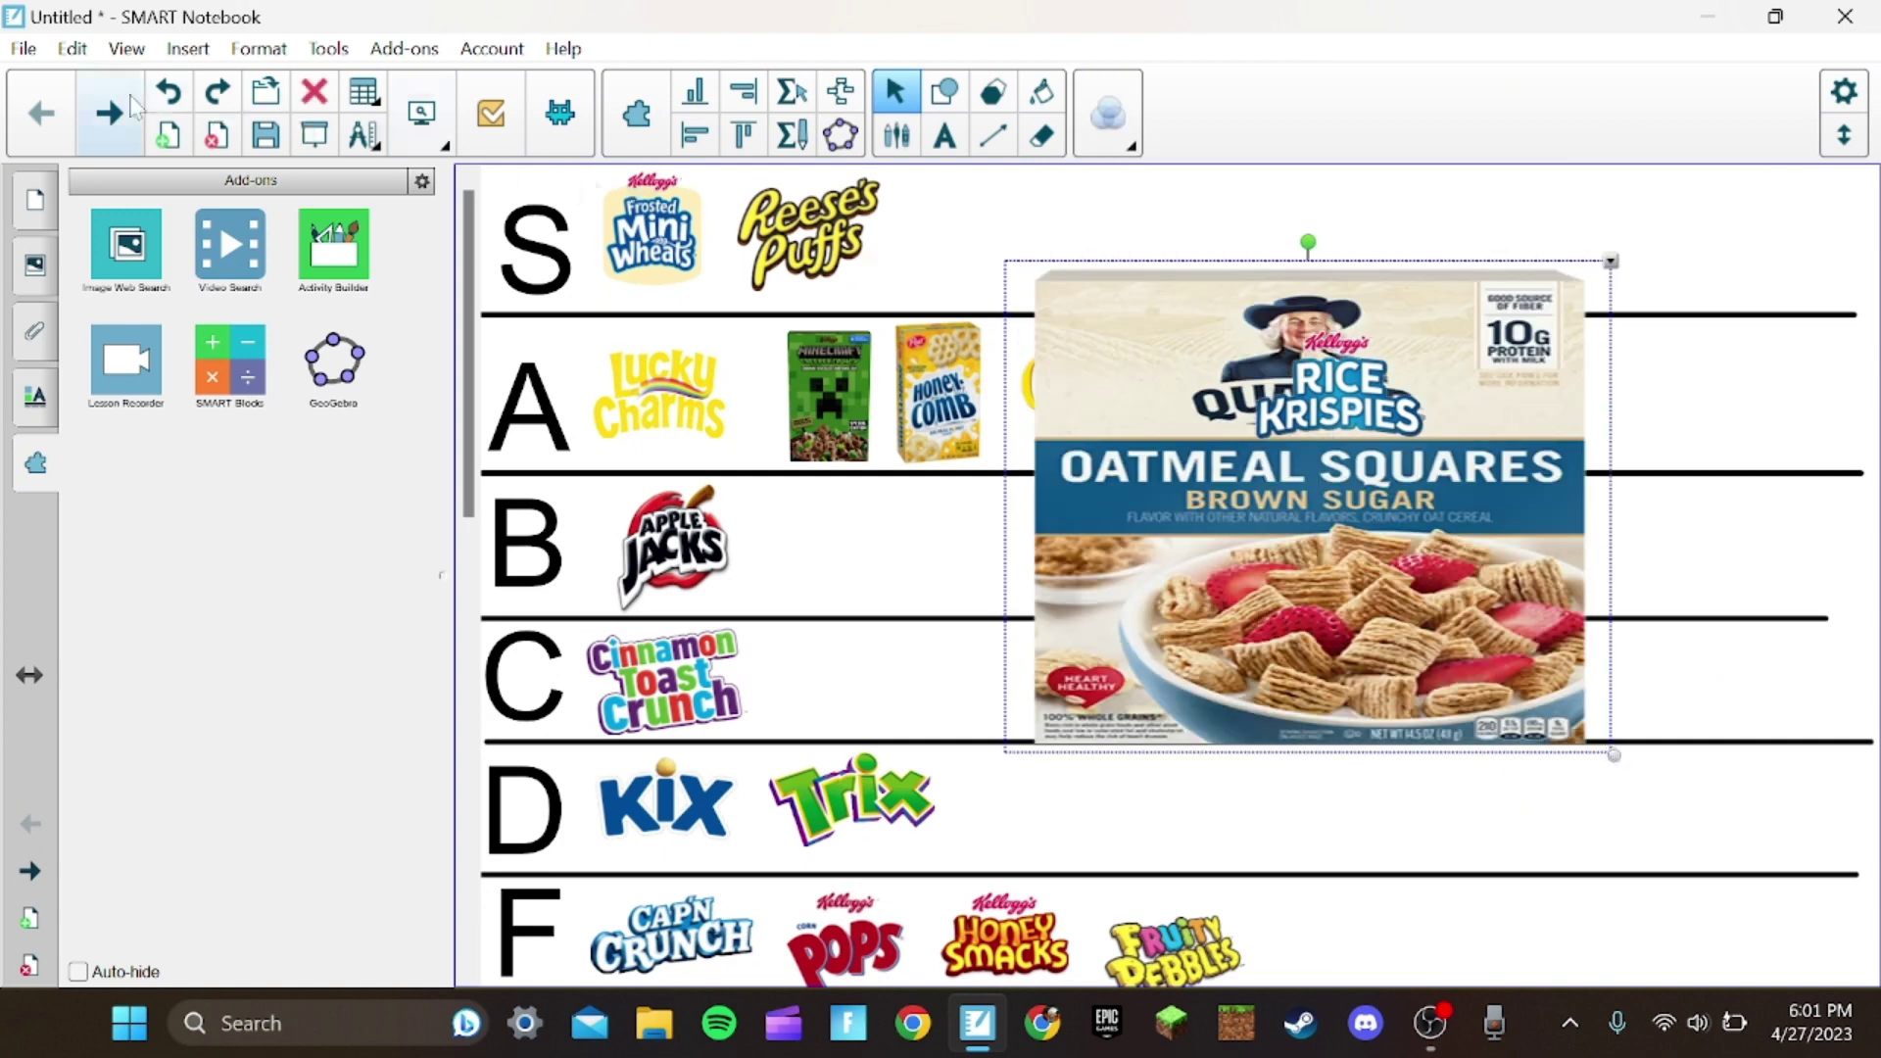
Undo the Oatmeal Squares enlargement and place it in row S beside Reese's Puffs
{"action": "left_click", "coordinate": [169, 92]}
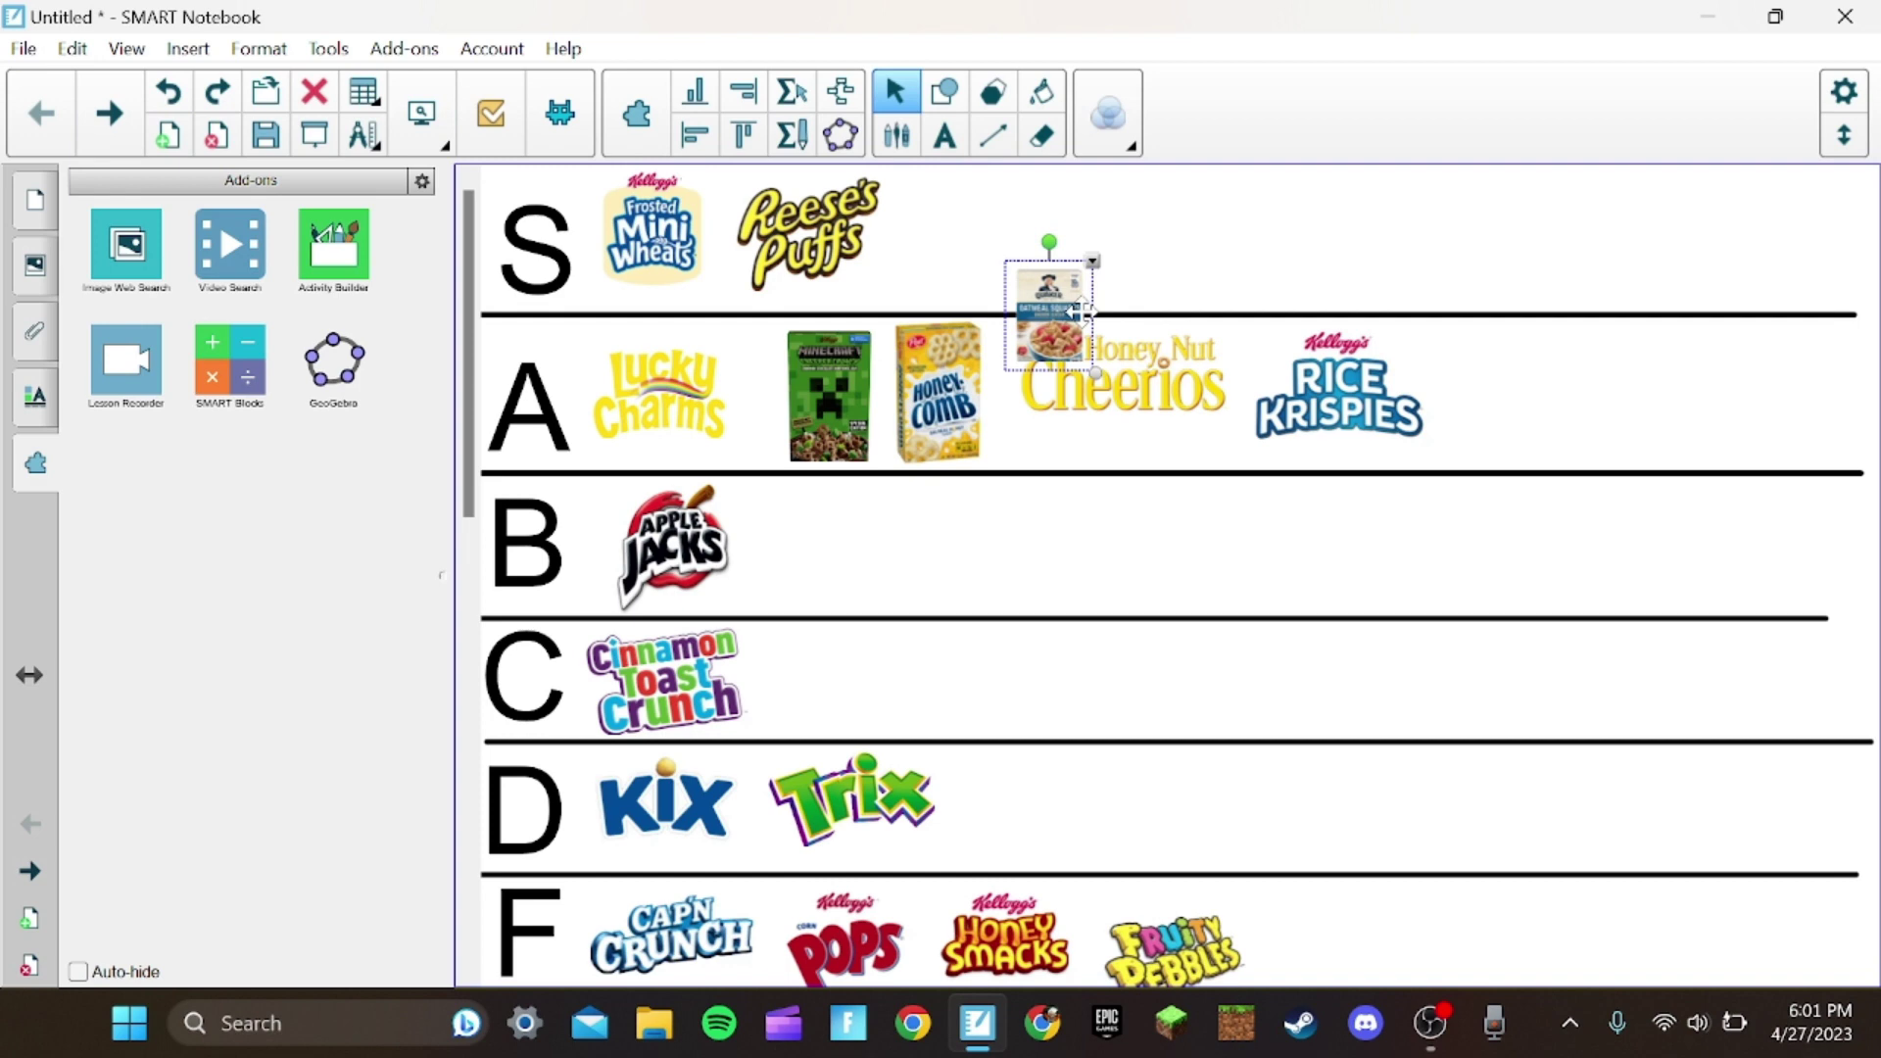
{"action": "left_click_drag", "start_coordinate": [1047, 326], "coordinate": [949, 238]}
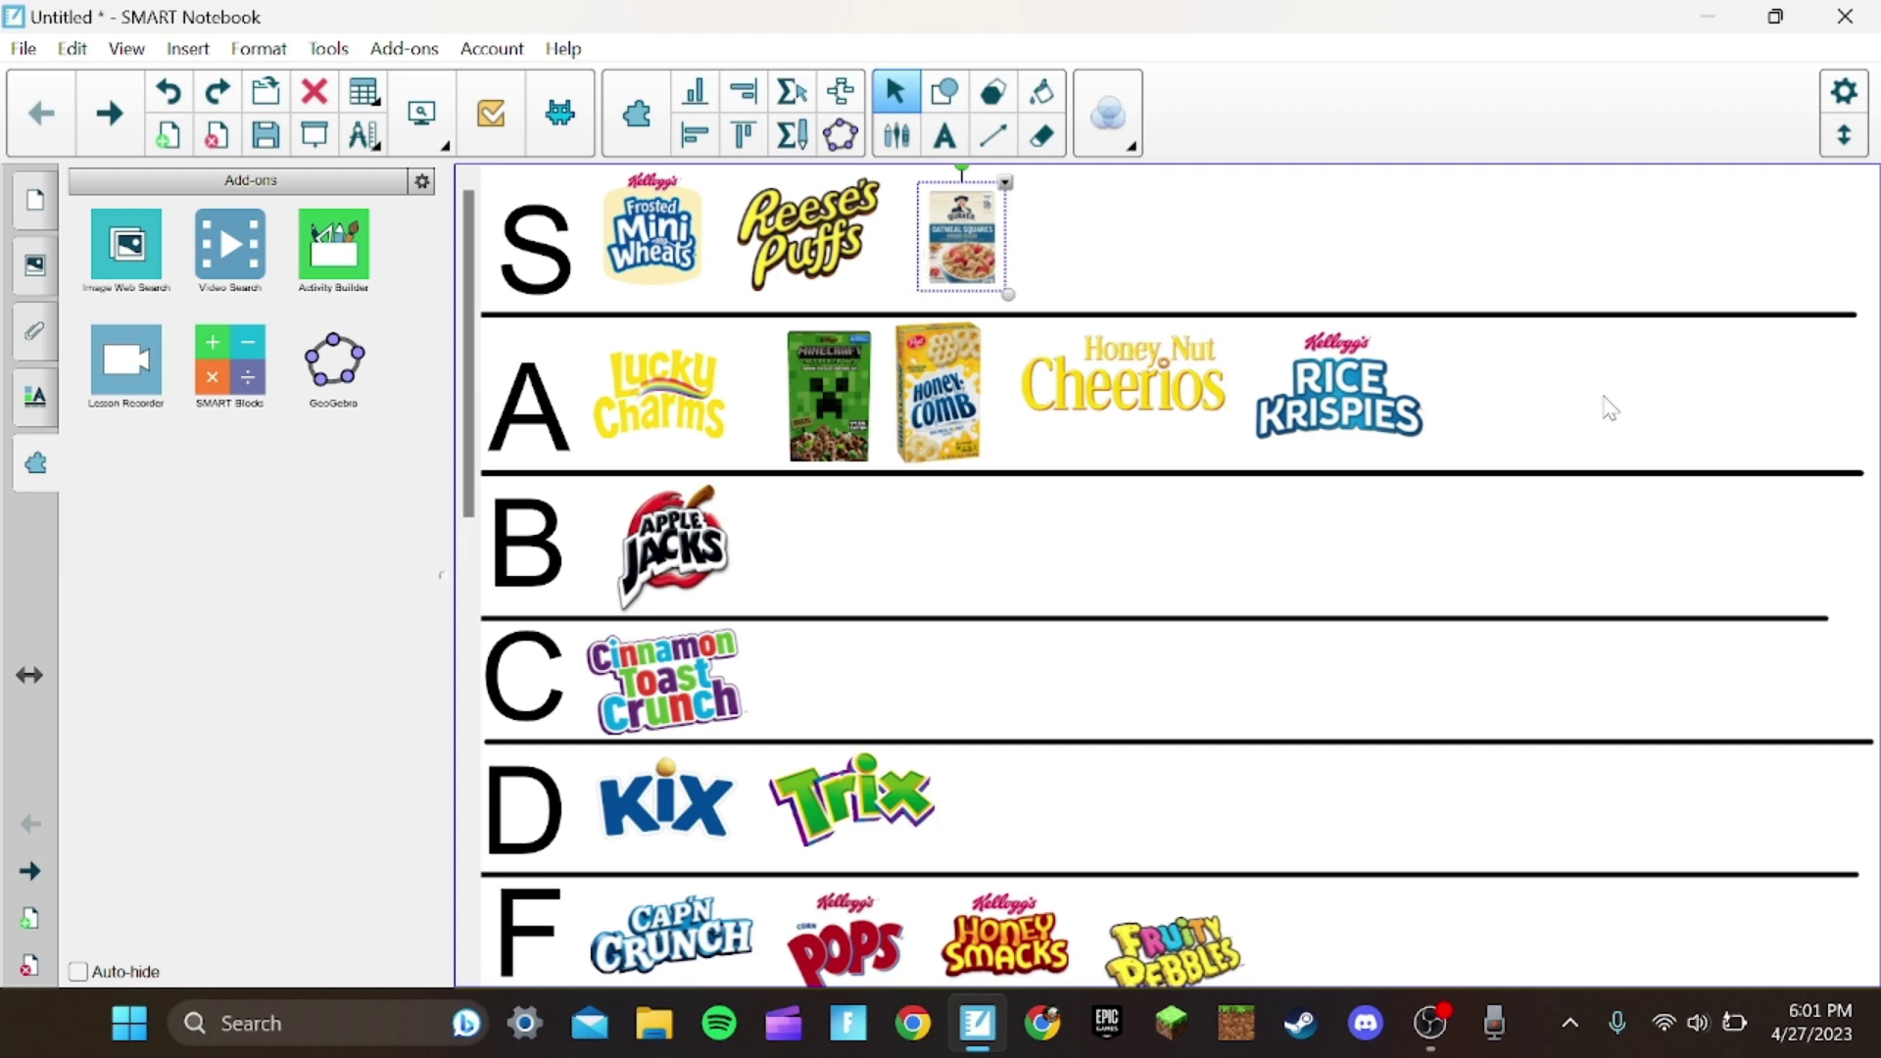
{"action": "scroll", "coordinate": [1622, 413], "scroll_direction": "down", "scroll_amount": 3}
{"action": "scroll", "coordinate": [1596, 424], "scroll_direction": "down", "scroll_amount": 2}
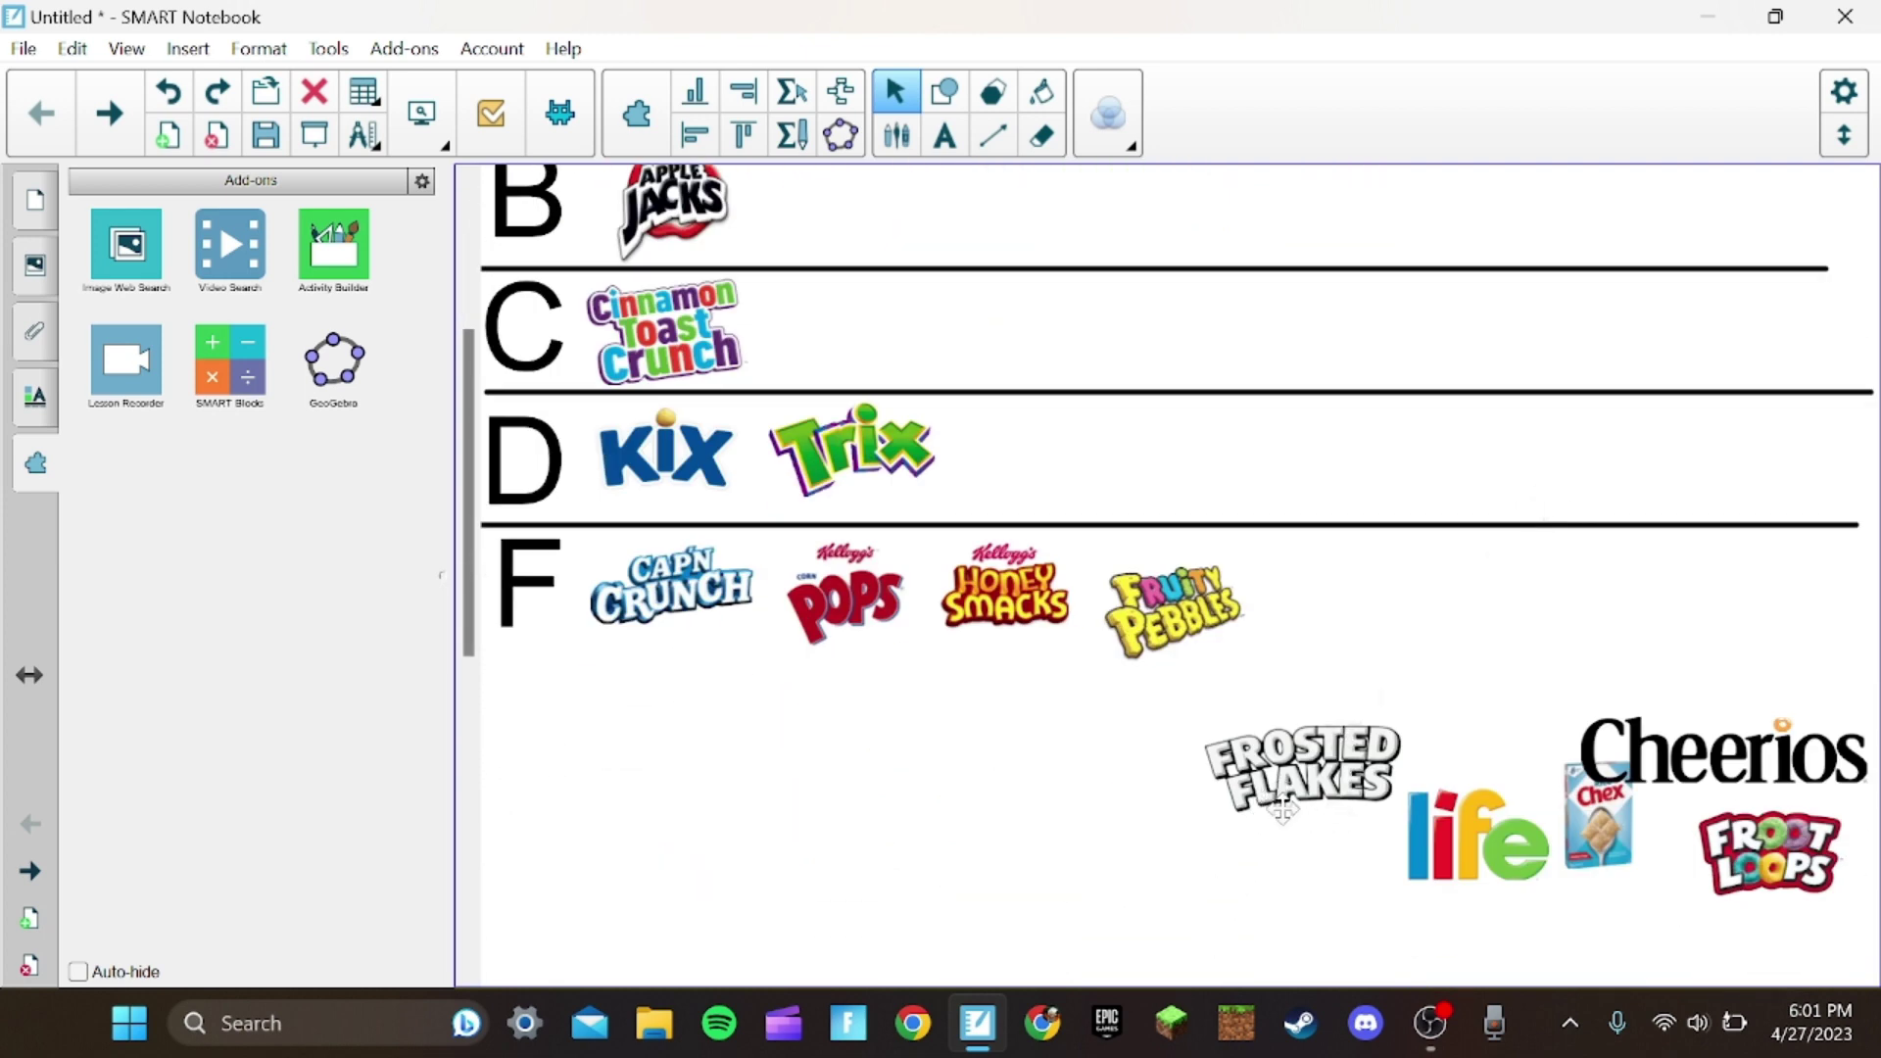
{"action": "left_click_drag", "start_coordinate": [1281, 805], "coordinate": [1244, 474]}
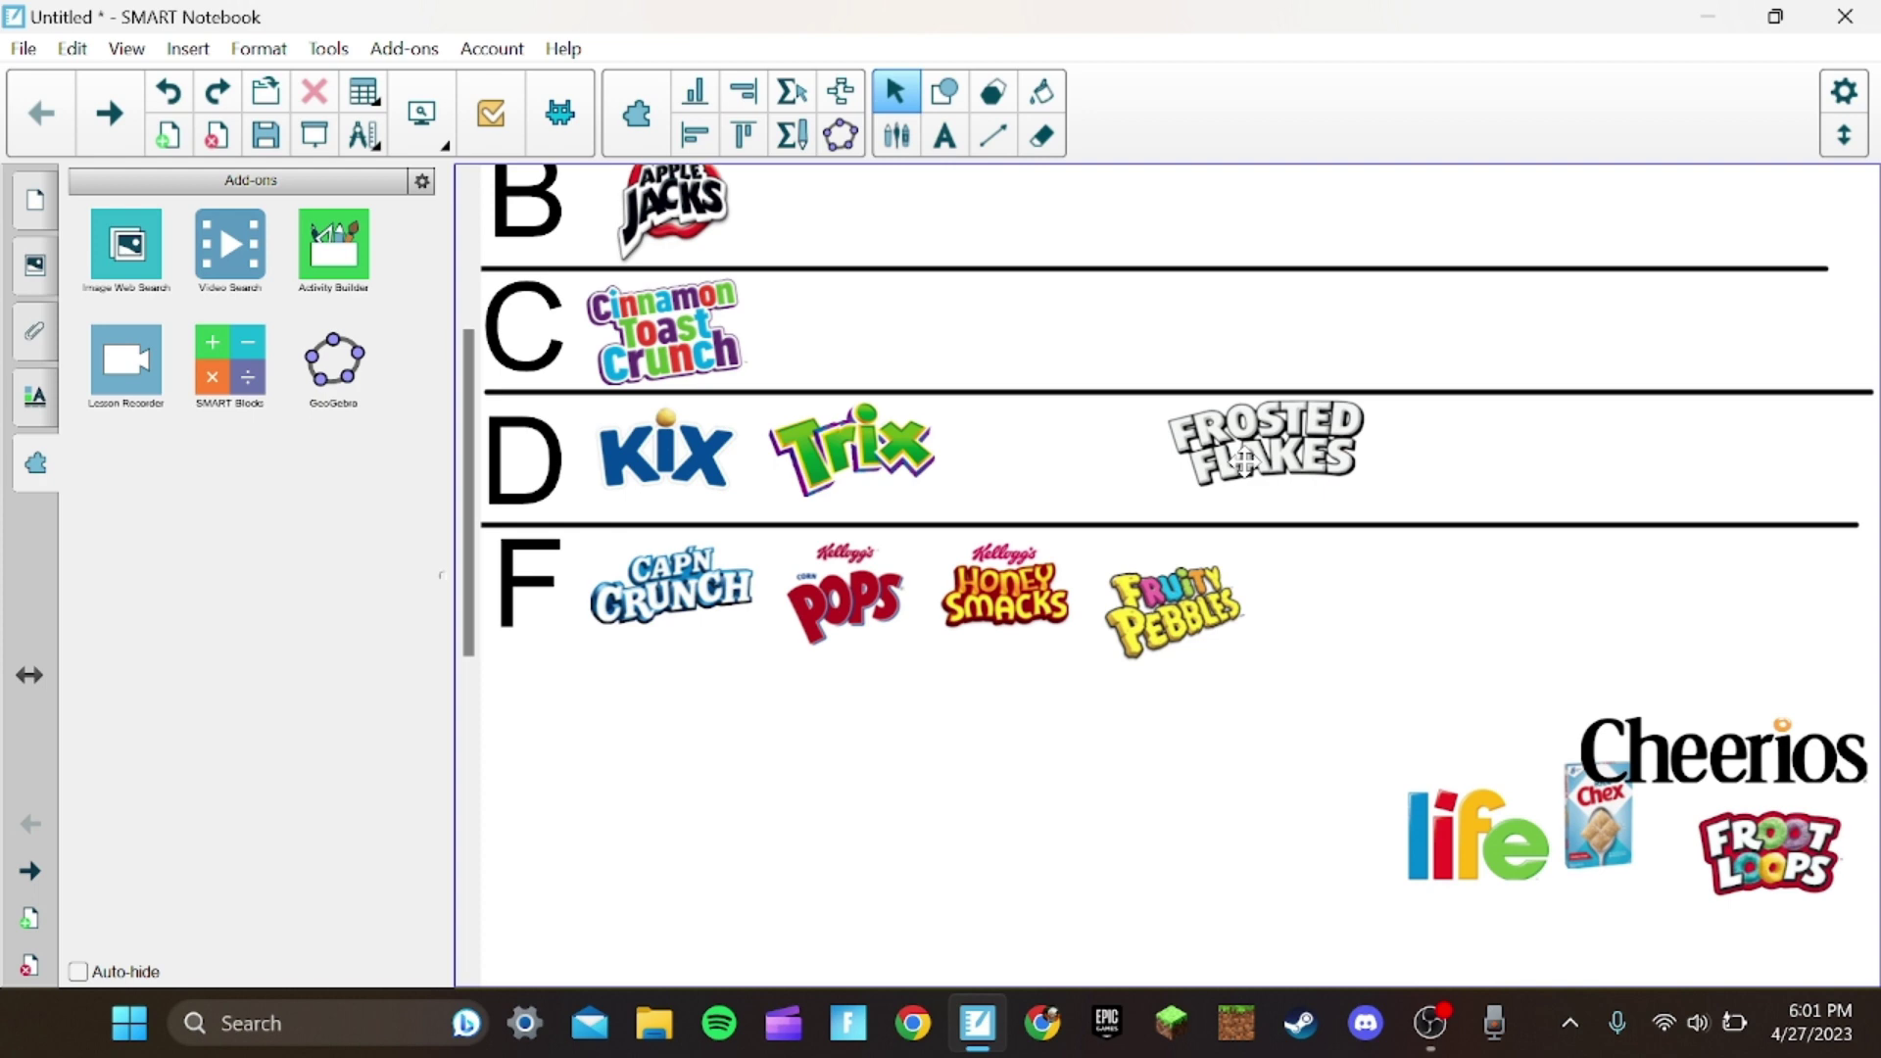
{"action": "scroll", "coordinate": [1244, 539], "scroll_direction": "up", "scroll_amount": 3}
{"action": "scroll", "coordinate": [1278, 633], "scroll_direction": "up", "scroll_amount": 1}
Move Frosted Flakes up into row B and the Life logo into row C
{"action": "mouse_move", "coordinate": [1294, 780]}
{"action": "left_mouse_down"}
{"action": "mouse_move", "coordinate": [1329, 490]}
{"action": "mouse_move", "coordinate": [890, 546]}
{"action": "mouse_move", "coordinate": [910, 546]}
{"action": "left_mouse_up"}
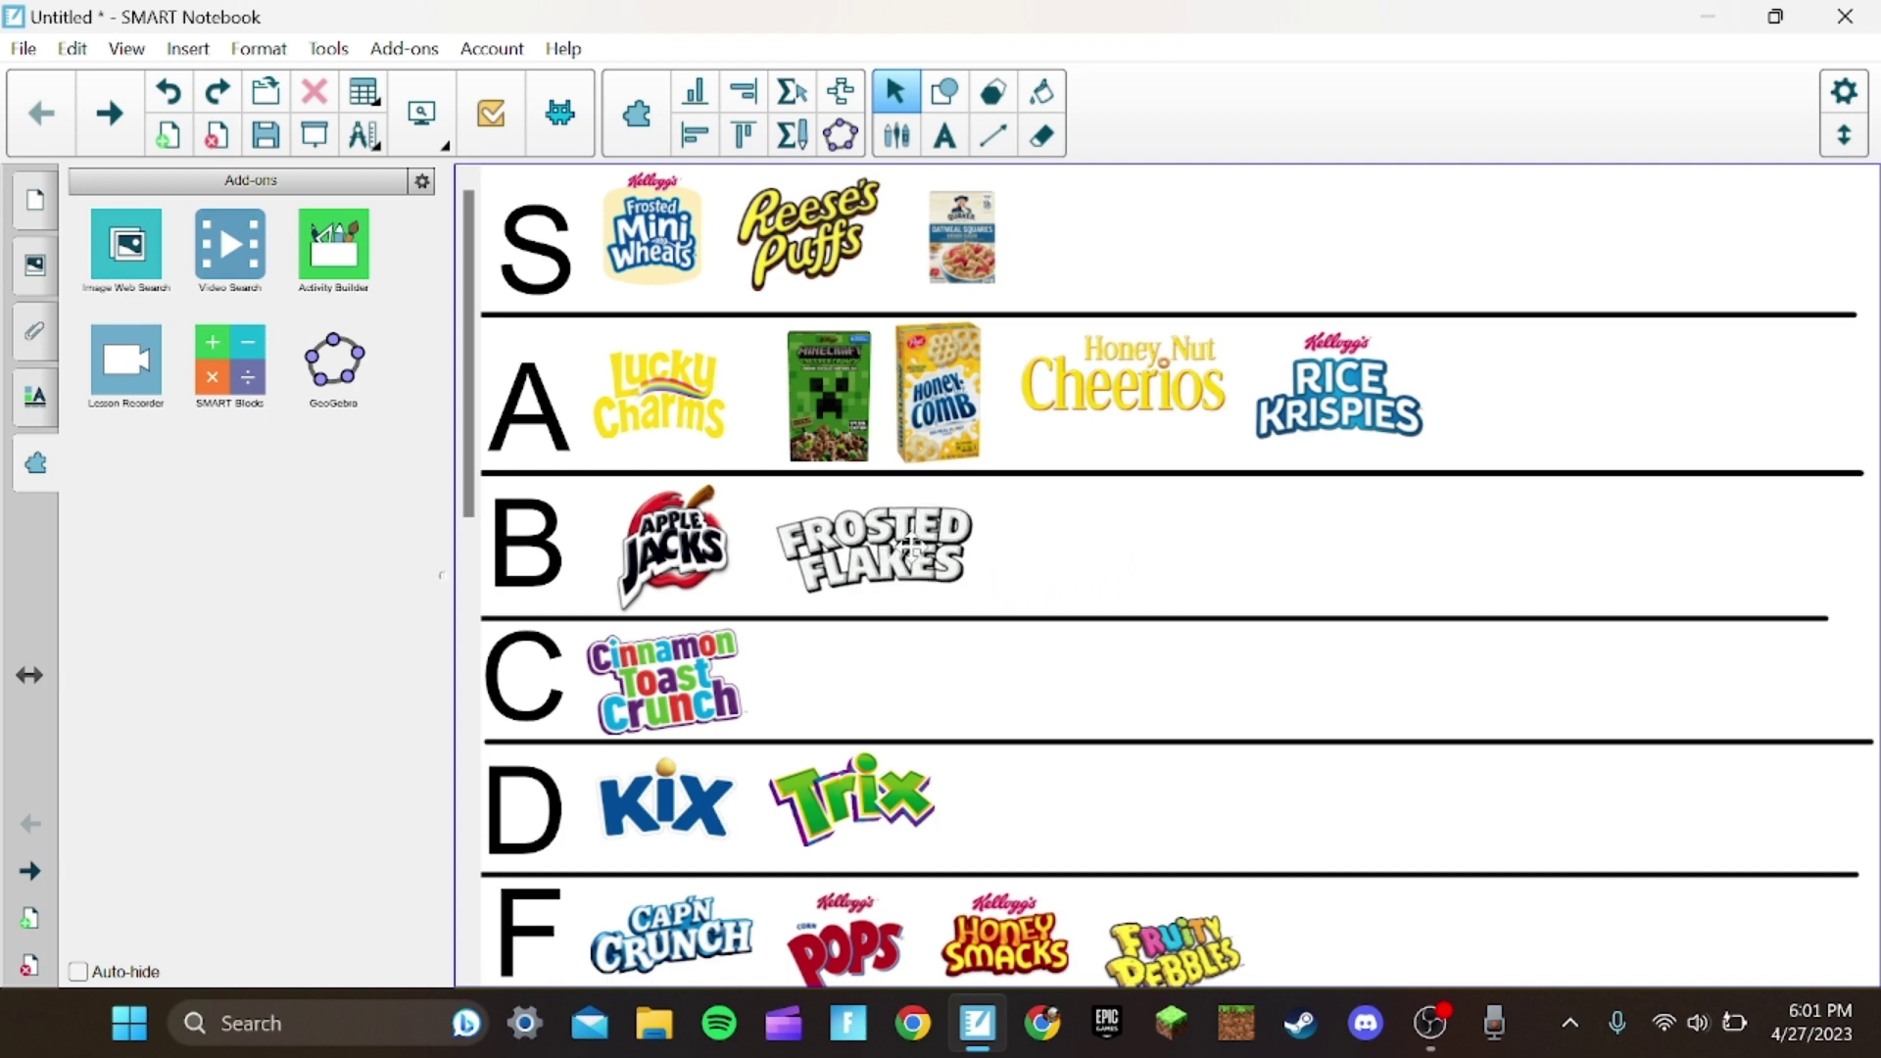
{"action": "scroll", "coordinate": [1293, 591], "scroll_direction": "down", "scroll_amount": 3}
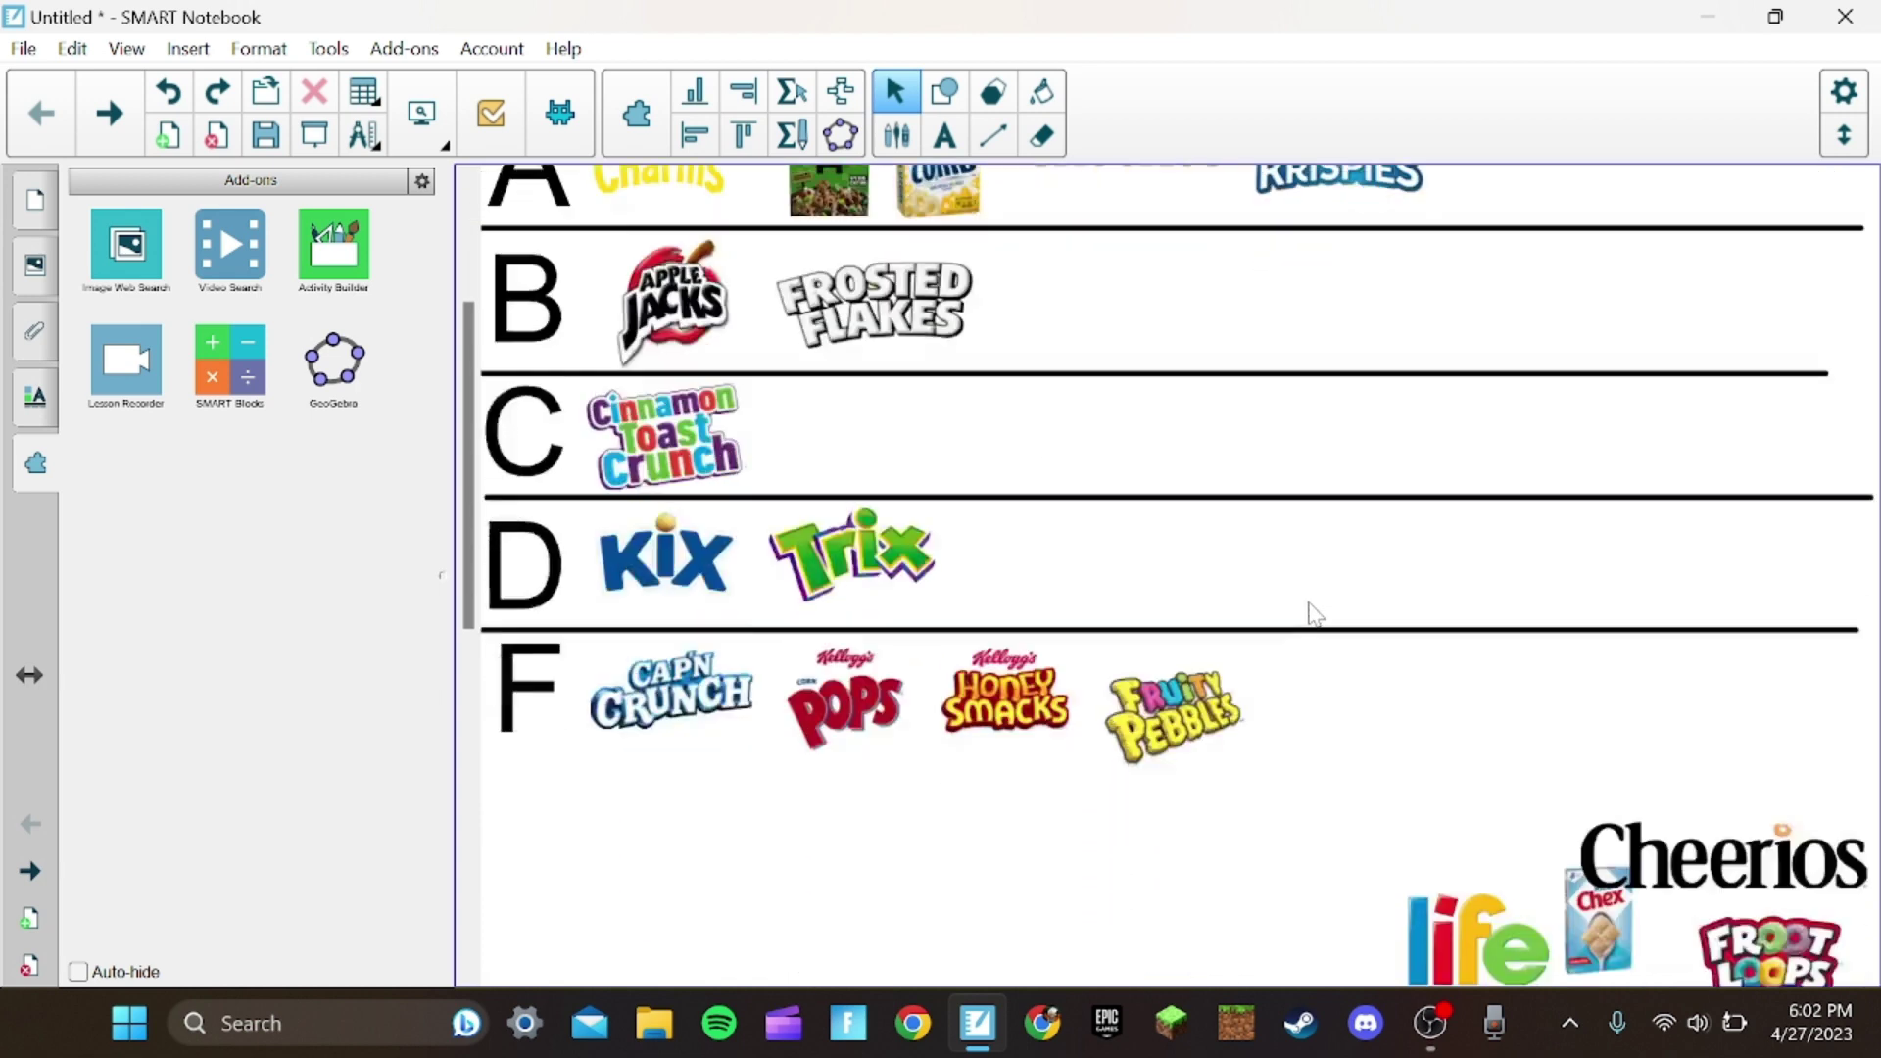
{"action": "scroll", "coordinate": [1305, 613], "scroll_direction": "down", "scroll_amount": 3}
{"action": "left_click_drag", "start_coordinate": [1464, 702], "coordinate": [1281, 526]}
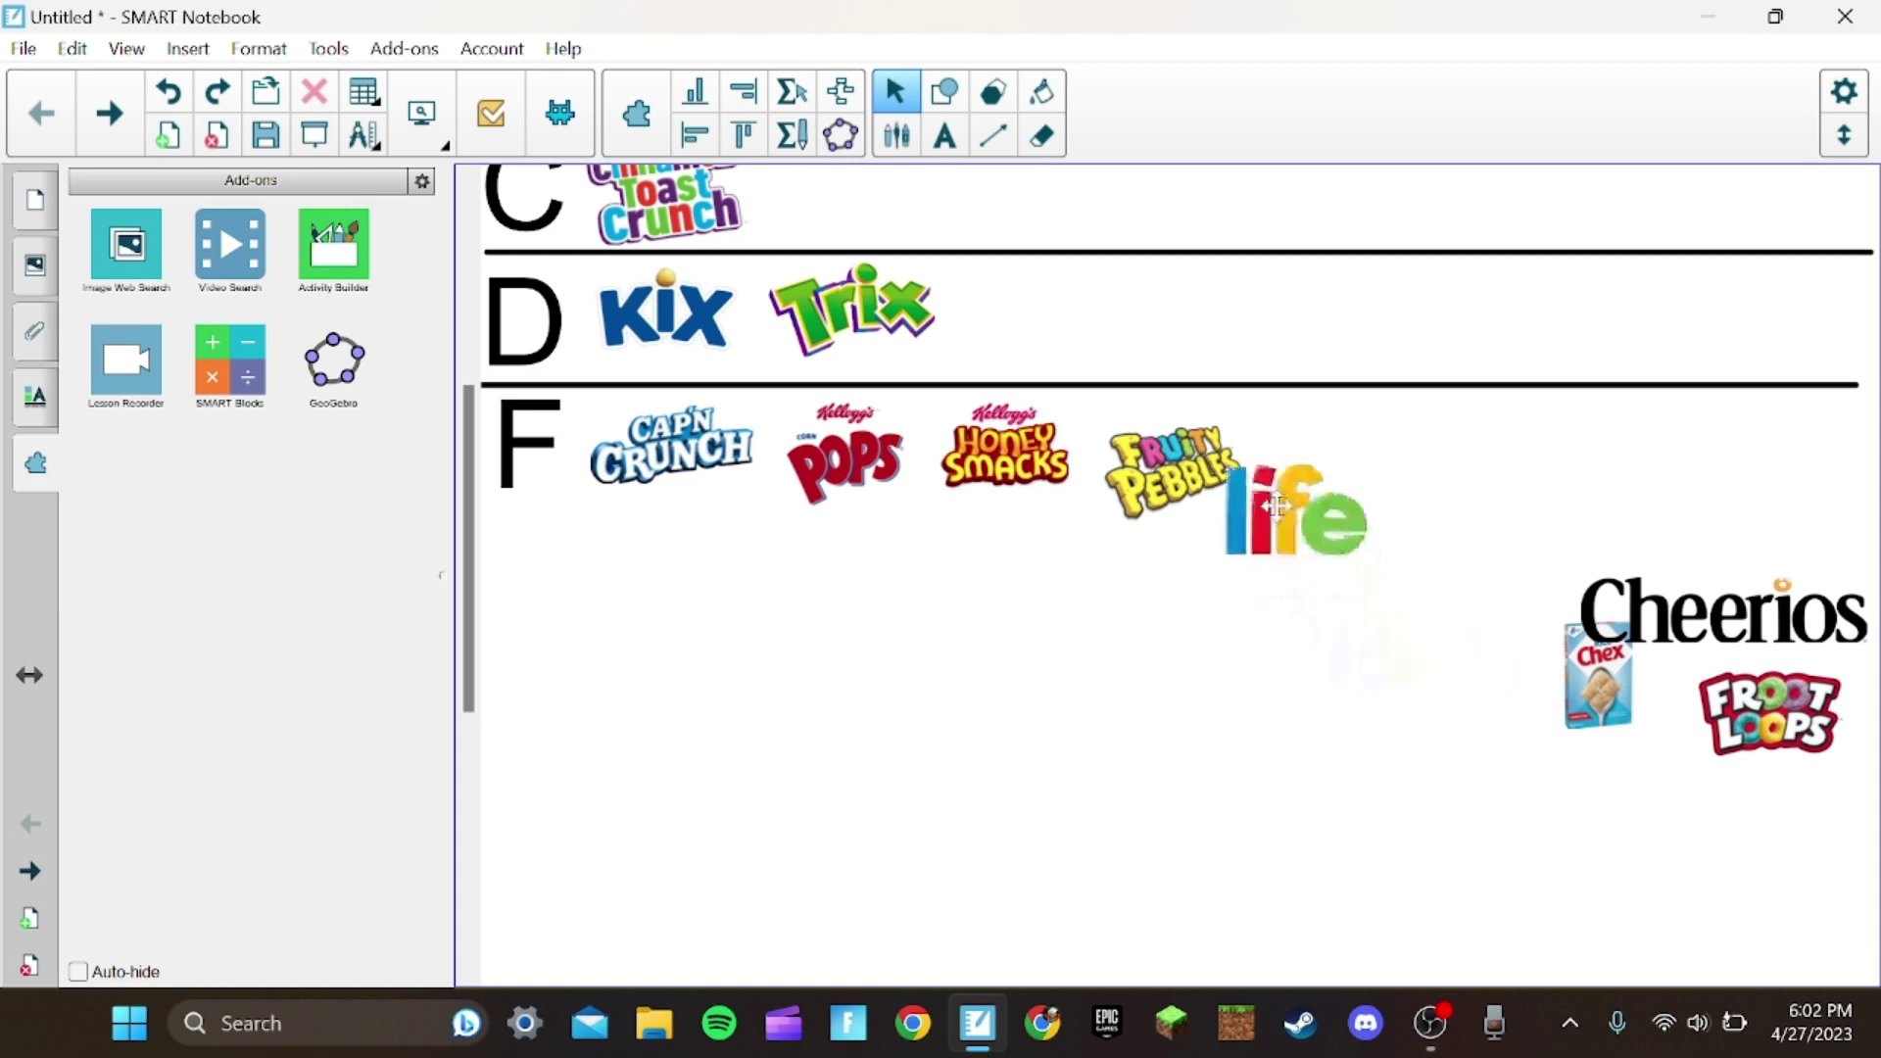
{"action": "scroll", "coordinate": [1281, 526], "scroll_direction": "up", "scroll_amount": 3}
{"action": "scroll", "coordinate": [1282, 526], "scroll_direction": "up", "scroll_amount": 2}
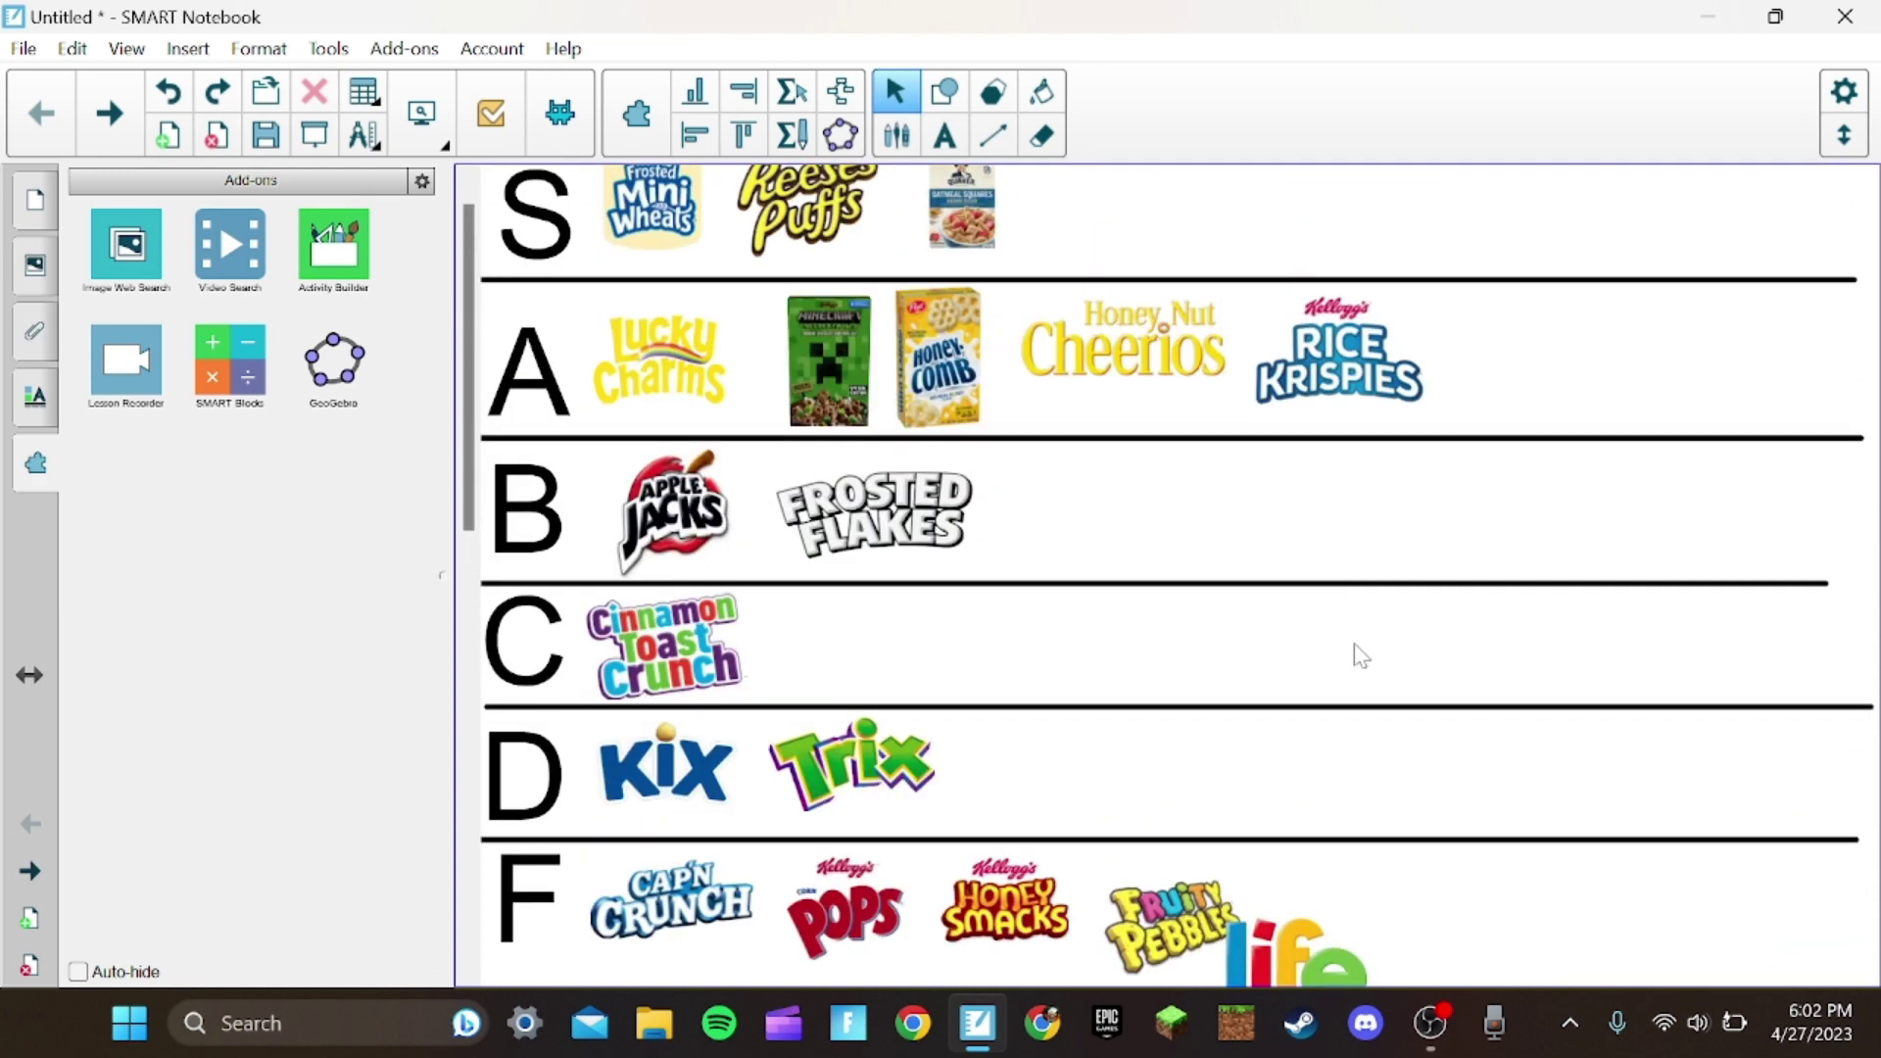
{"action": "scroll", "coordinate": [1352, 651], "scroll_direction": "down", "scroll_amount": 1}
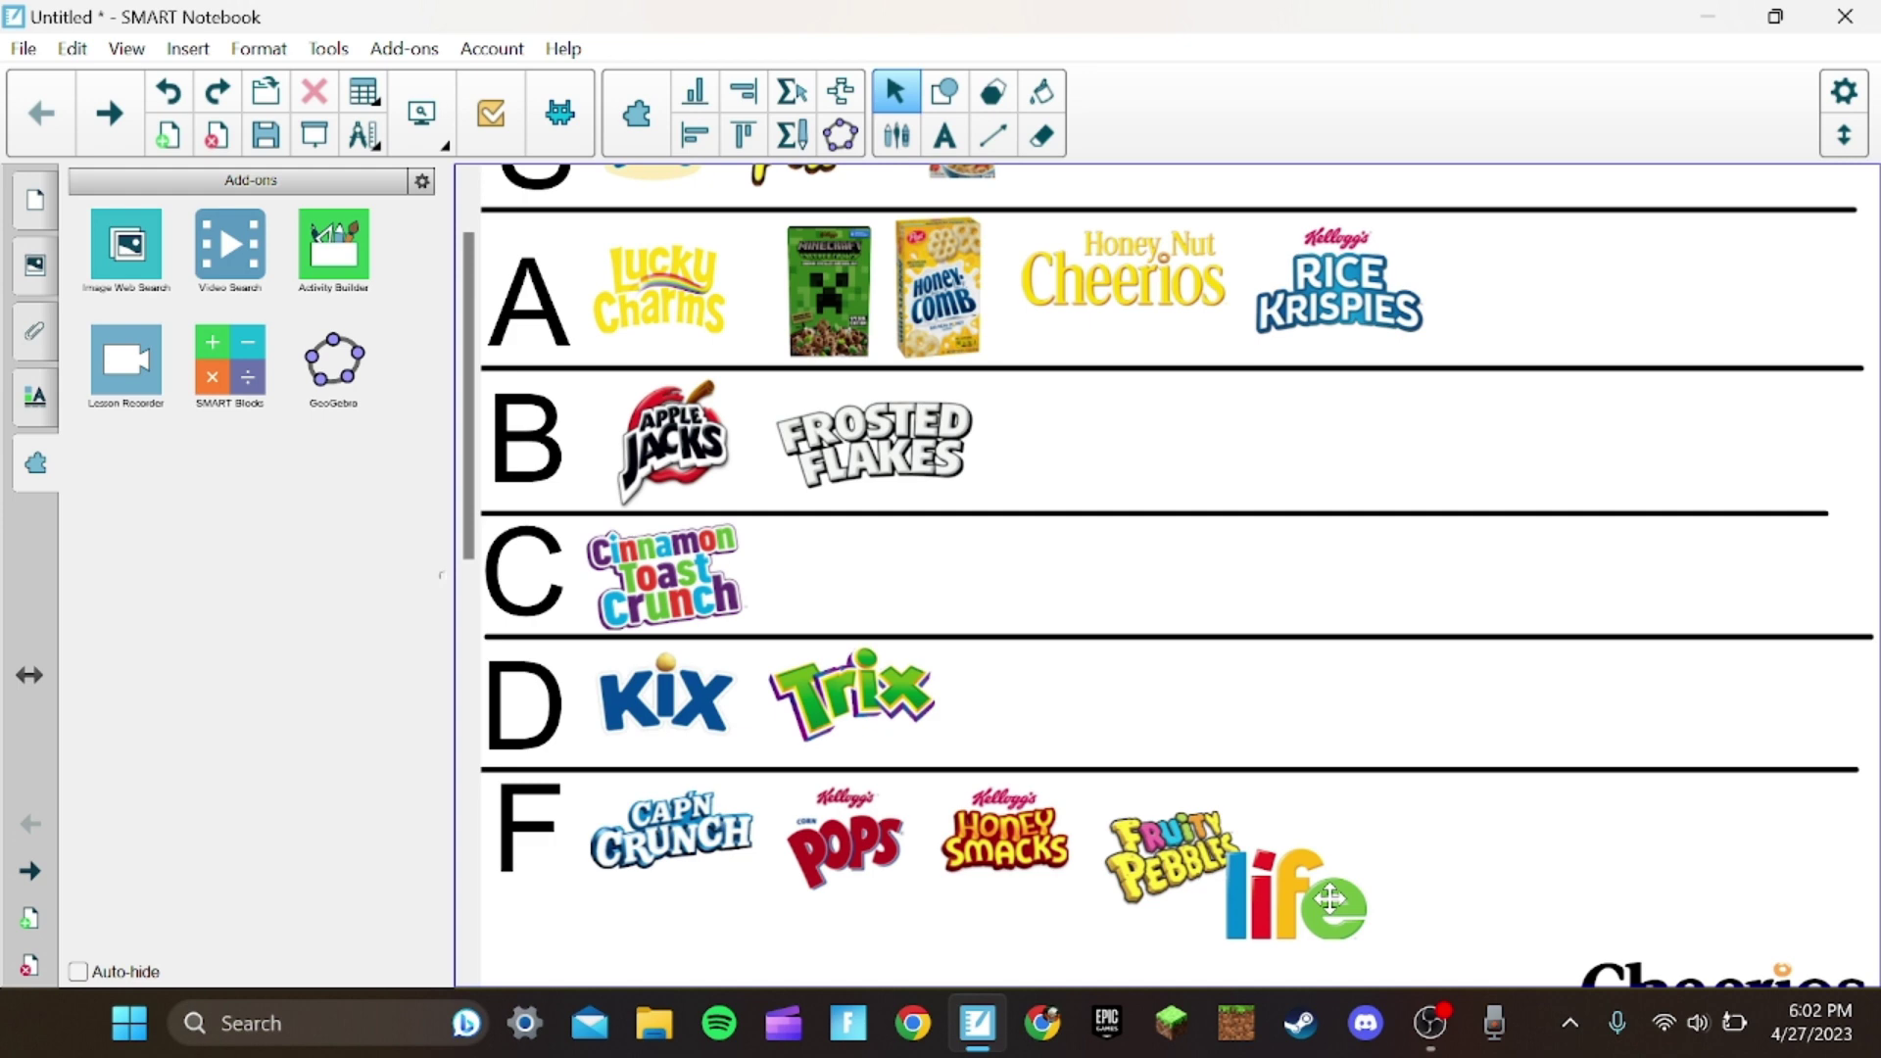
{"action": "mouse_move", "coordinate": [1332, 900]}
{"action": "left_mouse_down"}
{"action": "mouse_move", "coordinate": [1190, 578]}
{"action": "mouse_move", "coordinate": [938, 561]}
{"action": "mouse_move", "coordinate": [663, 677]}
{"action": "mouse_move", "coordinate": [715, 689]}
{"action": "mouse_move", "coordinate": [906, 577]}
{"action": "left_mouse_up"}
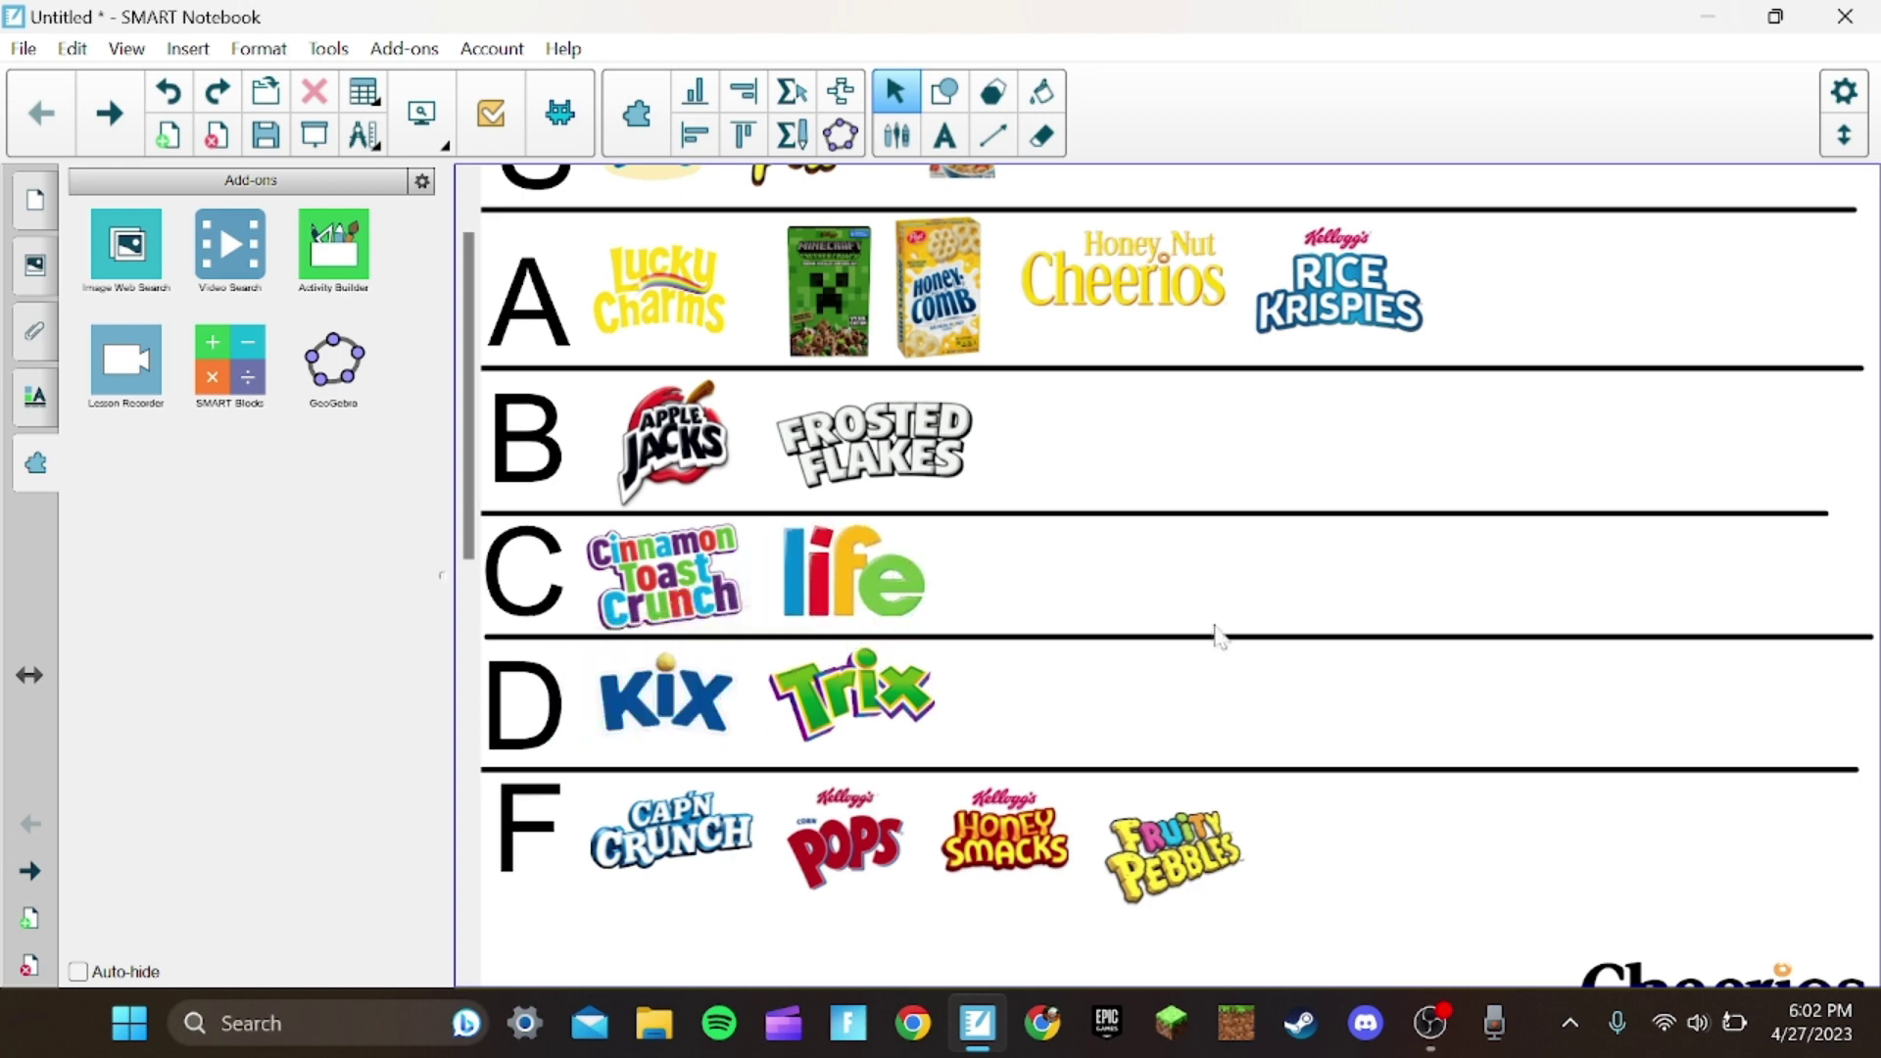
{"action": "scroll", "coordinate": [1219, 631], "scroll_direction": "down", "scroll_amount": 3}
{"action": "mouse_move", "coordinate": [1599, 779]}
{"action": "left_mouse_down"}
{"action": "mouse_move", "coordinate": [1275, 544]}
{"action": "mouse_move", "coordinate": [1284, 776]}
{"action": "mouse_move", "coordinate": [1112, 513]}
{"action": "mouse_move", "coordinate": [1146, 537]}
{"action": "left_mouse_up"}
{"action": "scroll", "coordinate": [1279, 589], "scroll_direction": "up", "scroll_amount": 2}
{"action": "scroll", "coordinate": [1282, 690], "scroll_direction": "up", "scroll_amount": 2}
{"action": "scroll", "coordinate": [1112, 512], "scroll_direction": "up", "scroll_amount": 1}
Put Chex at the start of row B and move Apple Jacks out from behind it
{"action": "mouse_move", "coordinate": [1208, 606]}
{"action": "left_mouse_down"}
{"action": "mouse_move", "coordinate": [1082, 577]}
{"action": "mouse_move", "coordinate": [1487, 420]}
{"action": "mouse_move", "coordinate": [1092, 538]}
{"action": "mouse_move", "coordinate": [655, 546]}
{"action": "left_mouse_up"}
{"action": "left_click_drag", "start_coordinate": [874, 550], "coordinate": [1140, 543]}
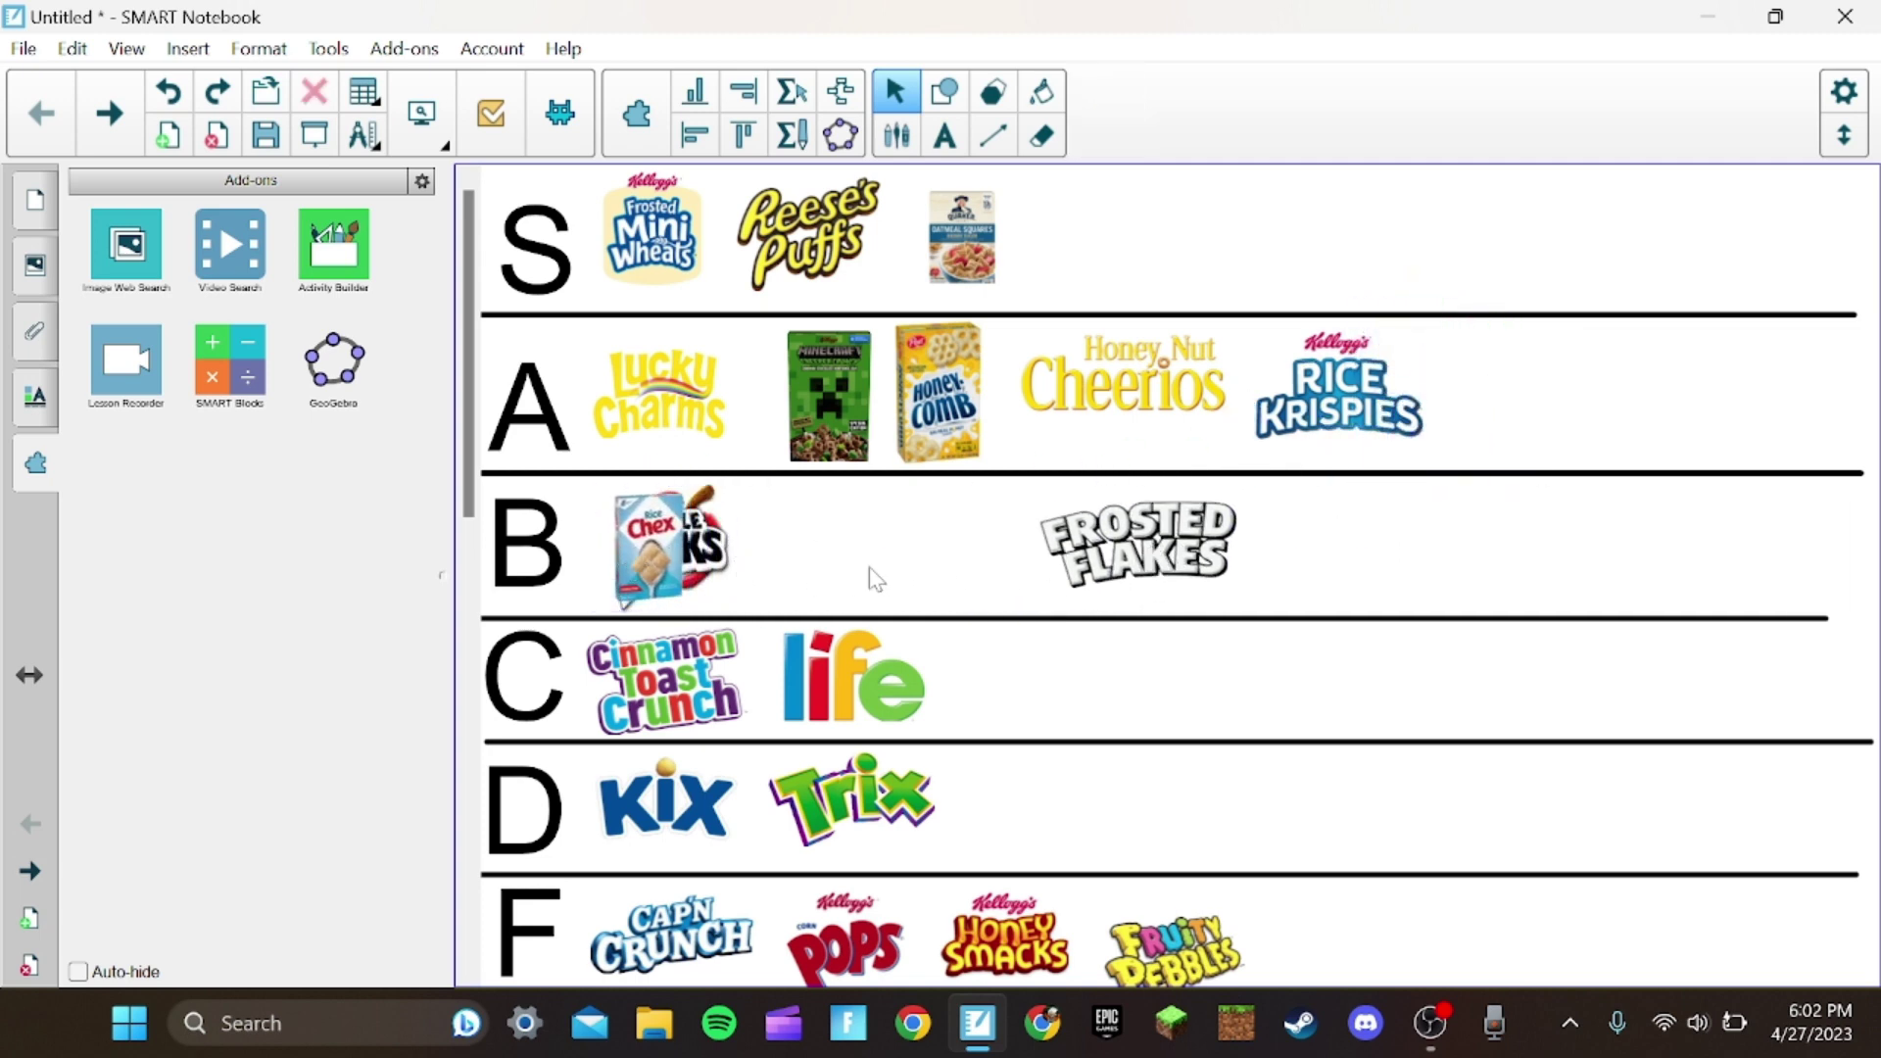
{"action": "left_click_drag", "start_coordinate": [721, 547], "coordinate": [867, 550]}
{"action": "left_click_drag", "start_coordinate": [1168, 539], "coordinate": [1080, 539]}
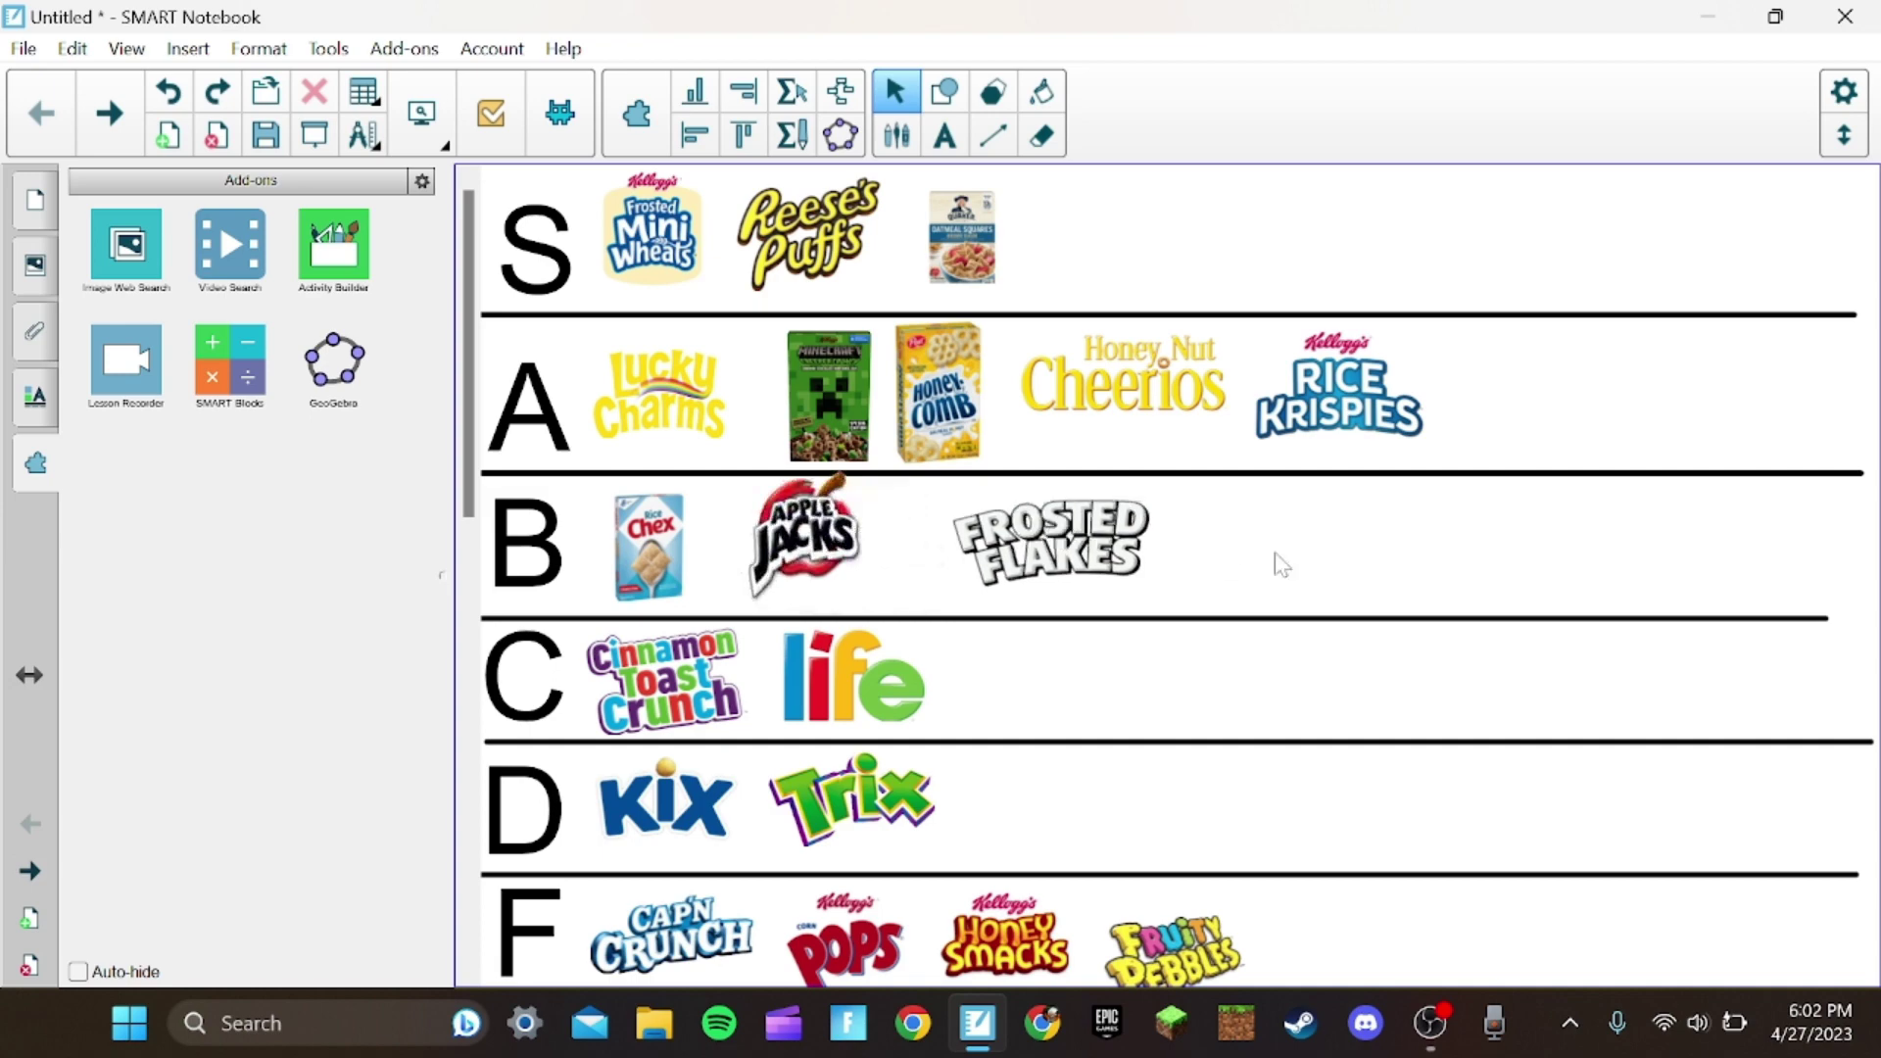
{"action": "scroll", "coordinate": [1500, 799], "scroll_direction": "down", "scroll_amount": 2}
{"action": "scroll", "coordinate": [1657, 861], "scroll_direction": "down", "scroll_amount": 2}
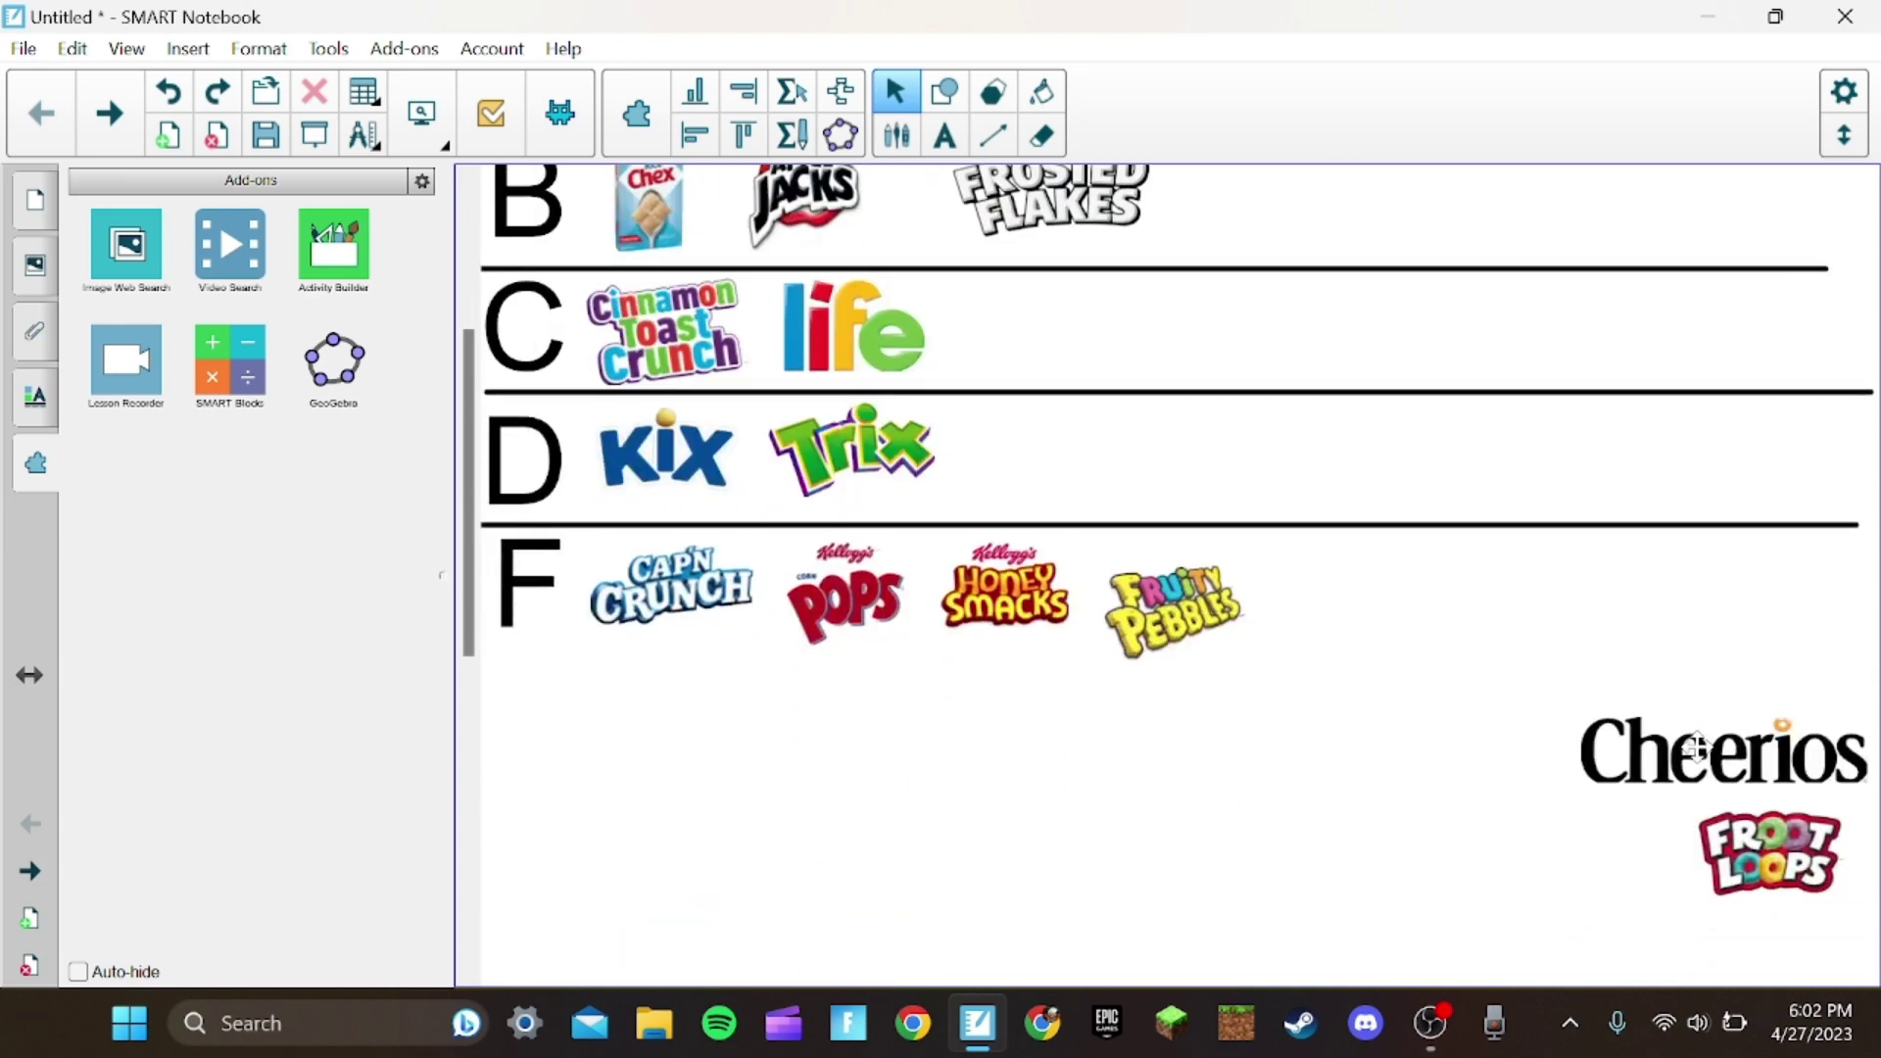
{"action": "left_click_drag", "start_coordinate": [1698, 736], "coordinate": [1080, 412]}
{"action": "scroll", "coordinate": [1117, 705], "scroll_direction": "up", "scroll_amount": 2}
{"action": "scroll", "coordinate": [1154, 724], "scroll_direction": "up", "scroll_amount": 1}
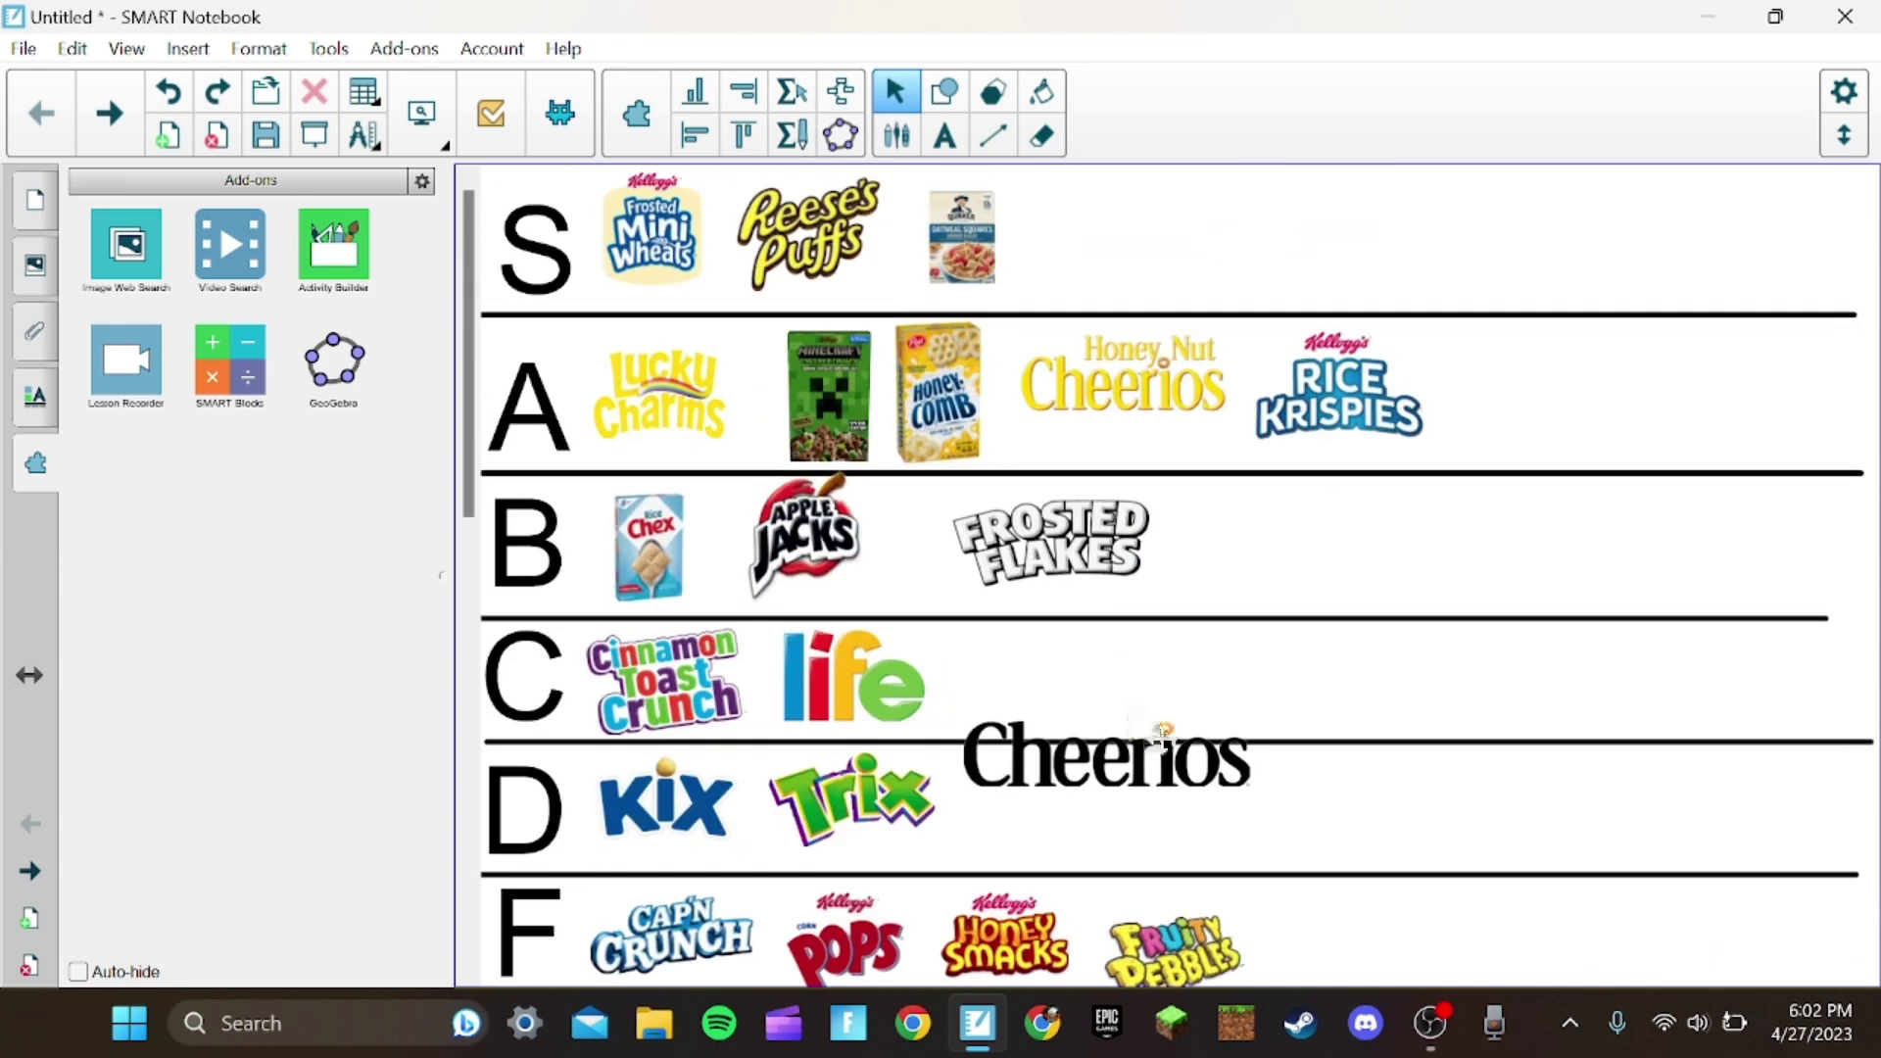
Add Cheerios to row C and Froot Loops to row A after Rice Krispies
{"action": "mouse_move", "coordinate": [1132, 744]}
{"action": "left_mouse_down"}
{"action": "mouse_move", "coordinate": [1129, 652]}
{"action": "mouse_move", "coordinate": [1121, 669]}
{"action": "left_mouse_up"}
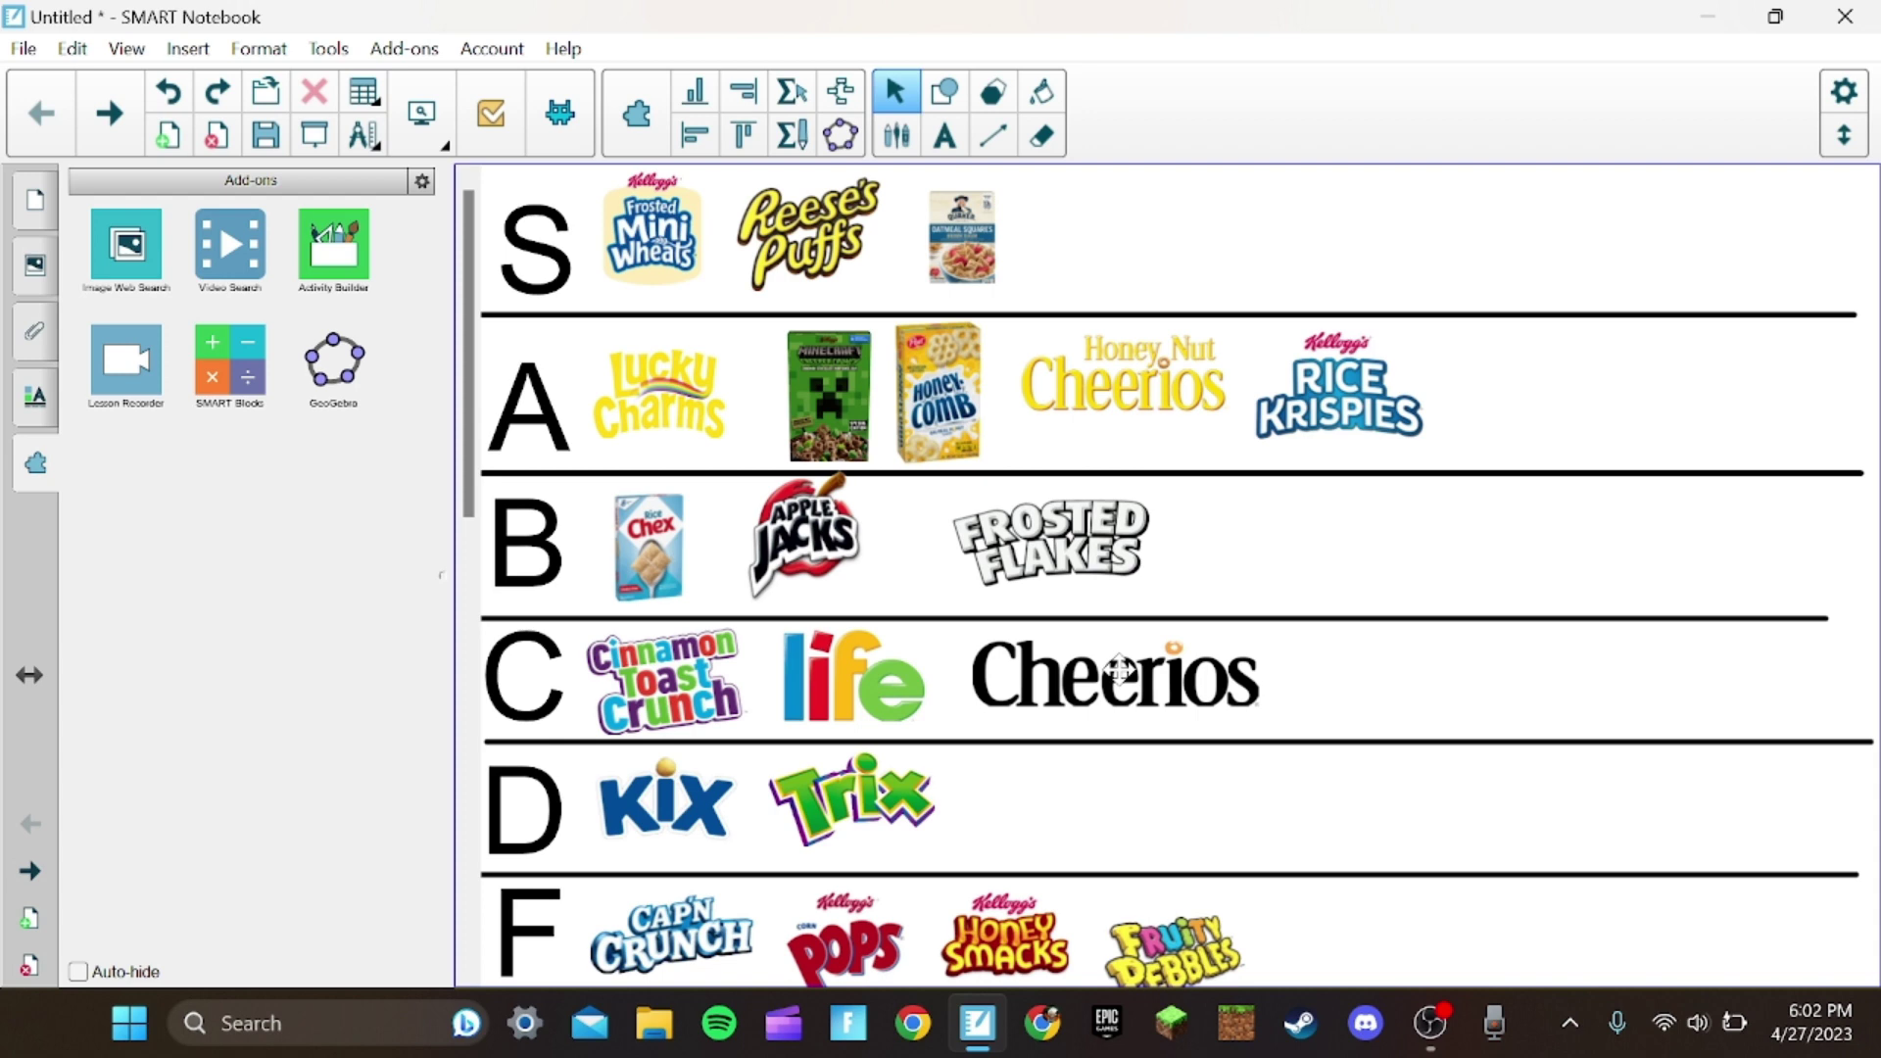
{"action": "left_click_drag", "start_coordinate": [1118, 668], "coordinate": [1126, 677]}
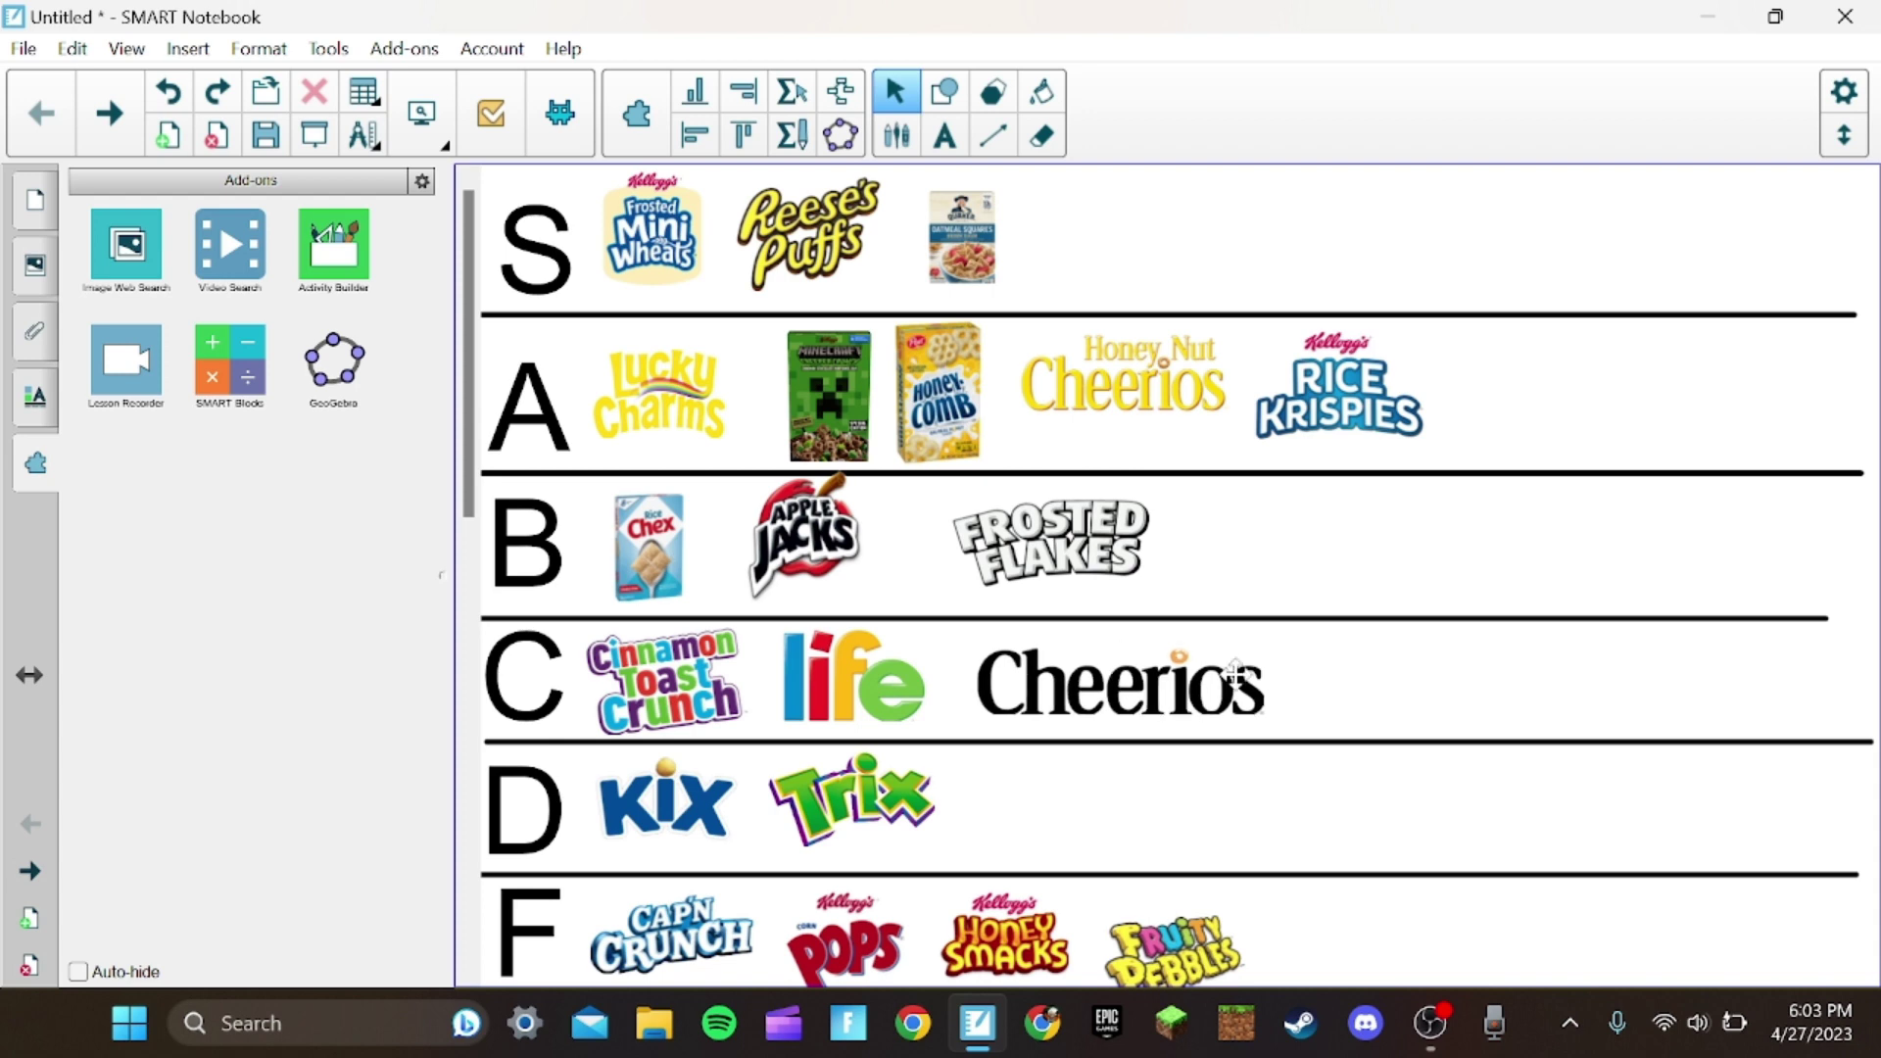
{"action": "scroll", "coordinate": [1278, 720], "scroll_direction": "down", "scroll_amount": 3}
{"action": "left_click_drag", "start_coordinate": [1770, 952], "coordinate": [1367, 453]}
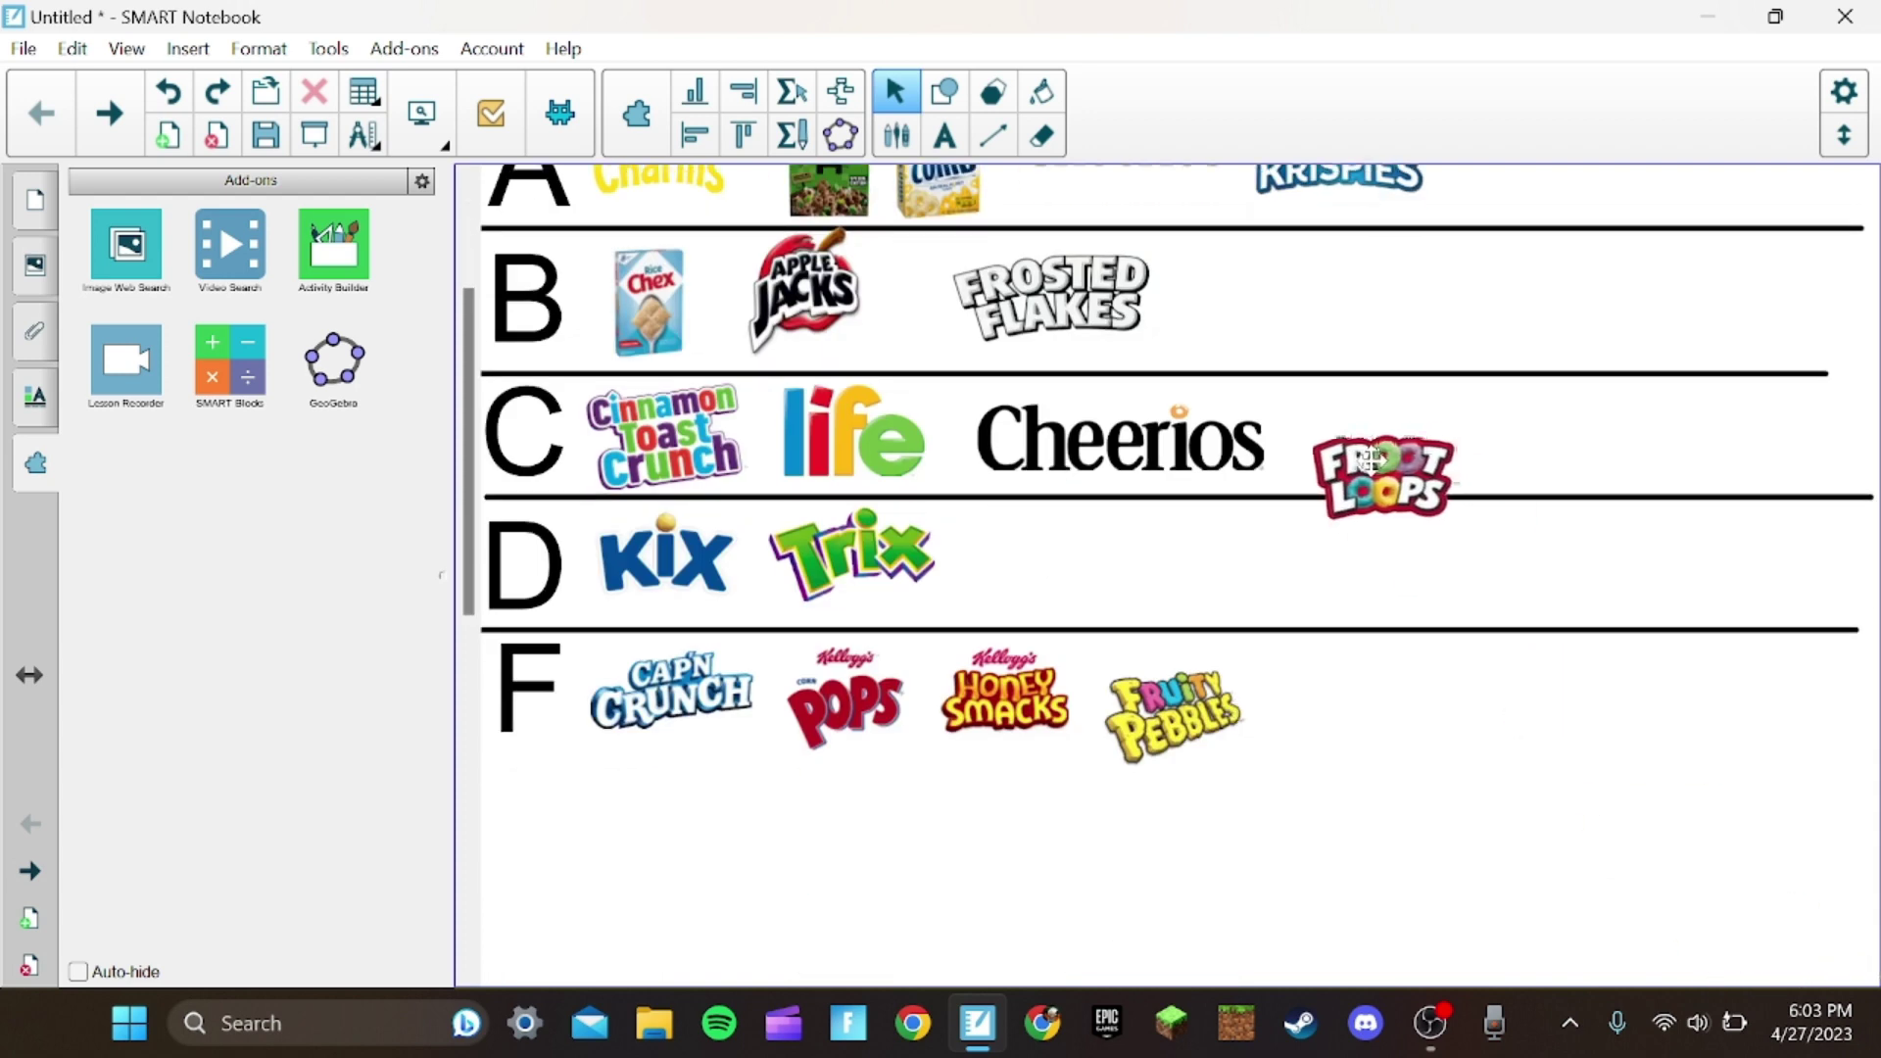
{"action": "scroll", "coordinate": [1370, 501], "scroll_direction": "up", "scroll_amount": 3}
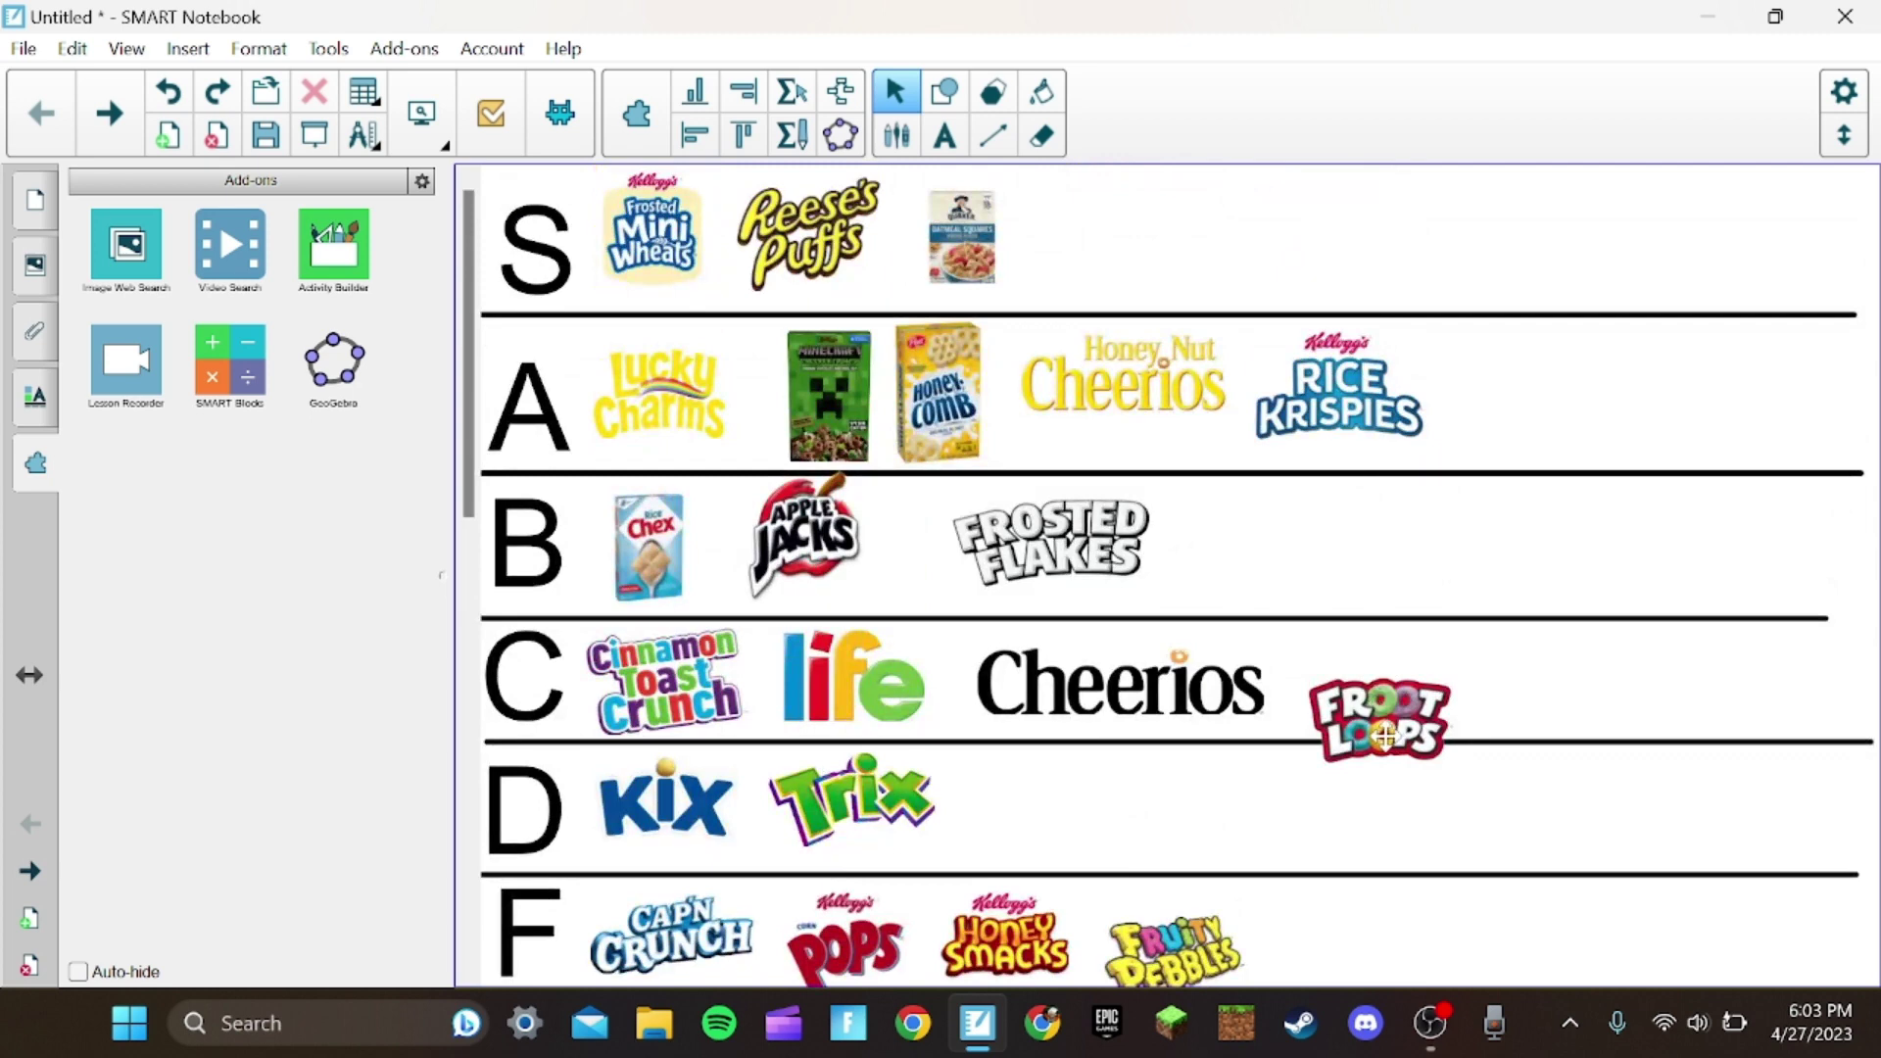
{"action": "left_click_drag", "start_coordinate": [1385, 732], "coordinate": [1371, 555]}
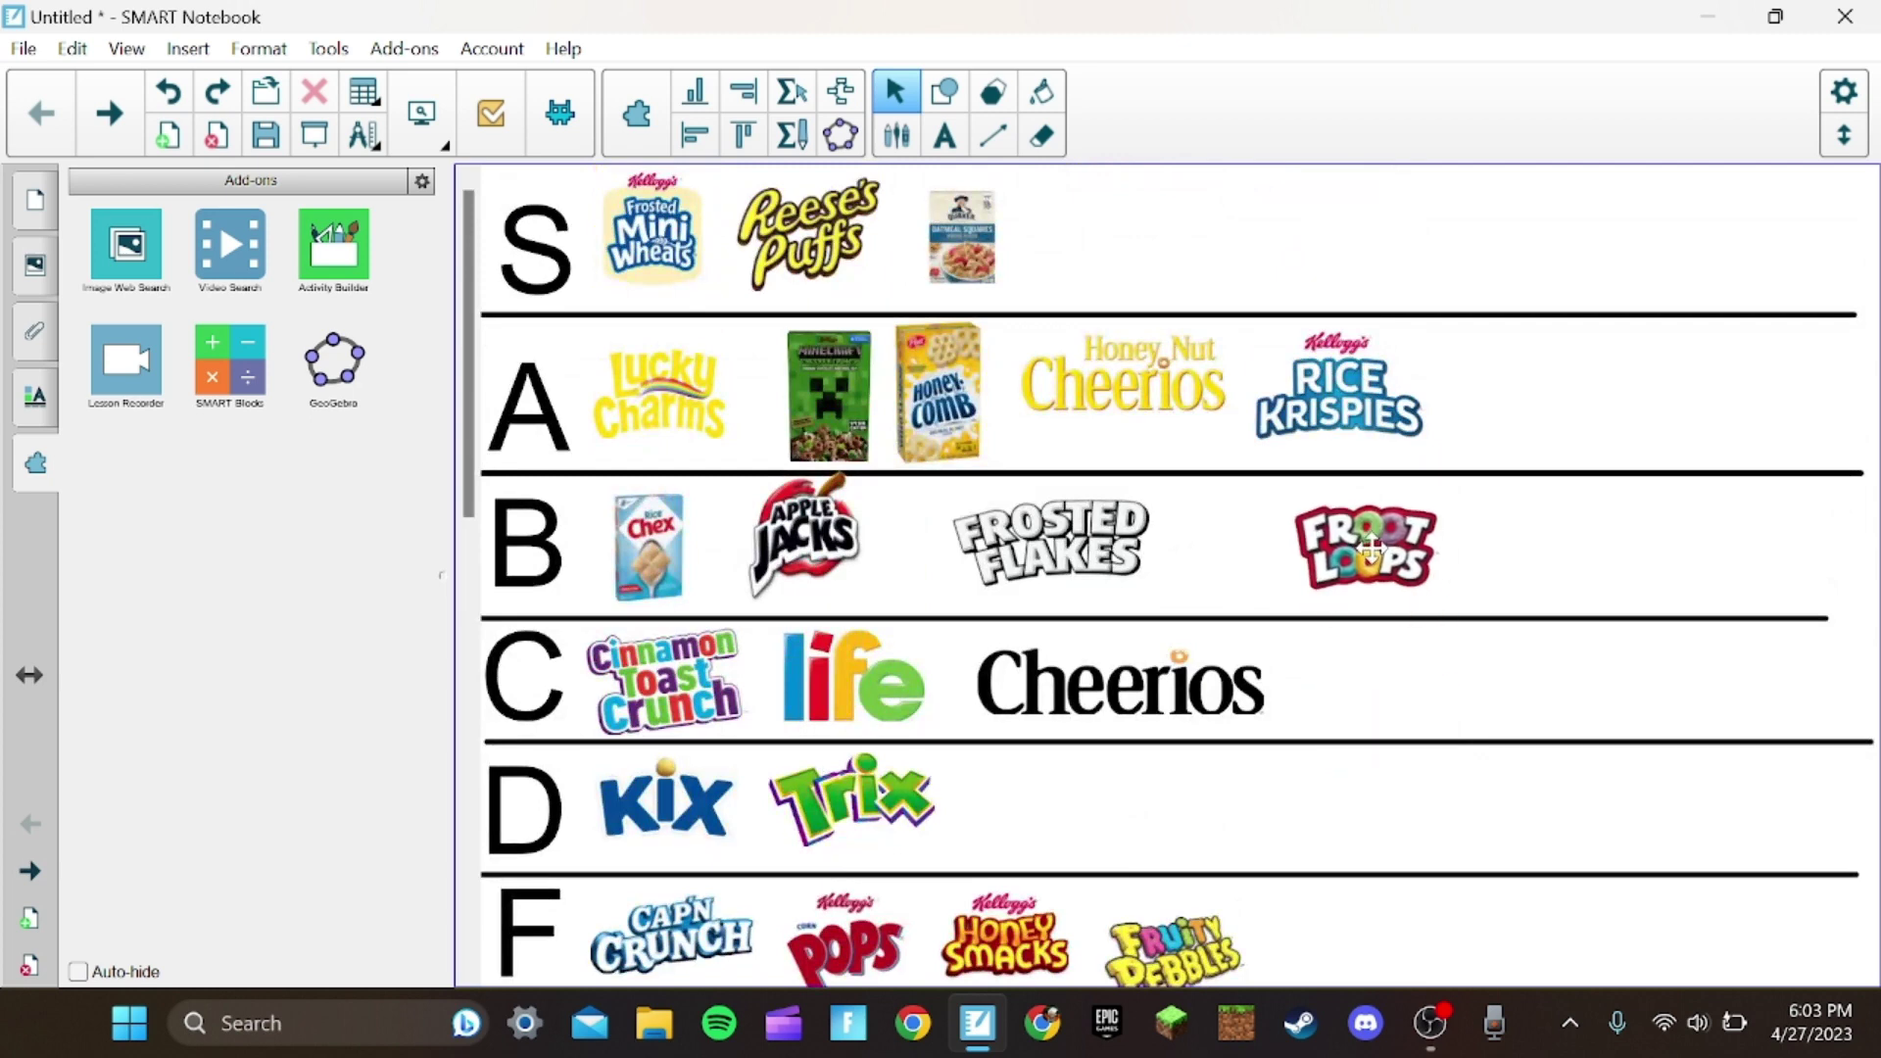
{"action": "left_click_drag", "start_coordinate": [1369, 544], "coordinate": [1539, 397]}
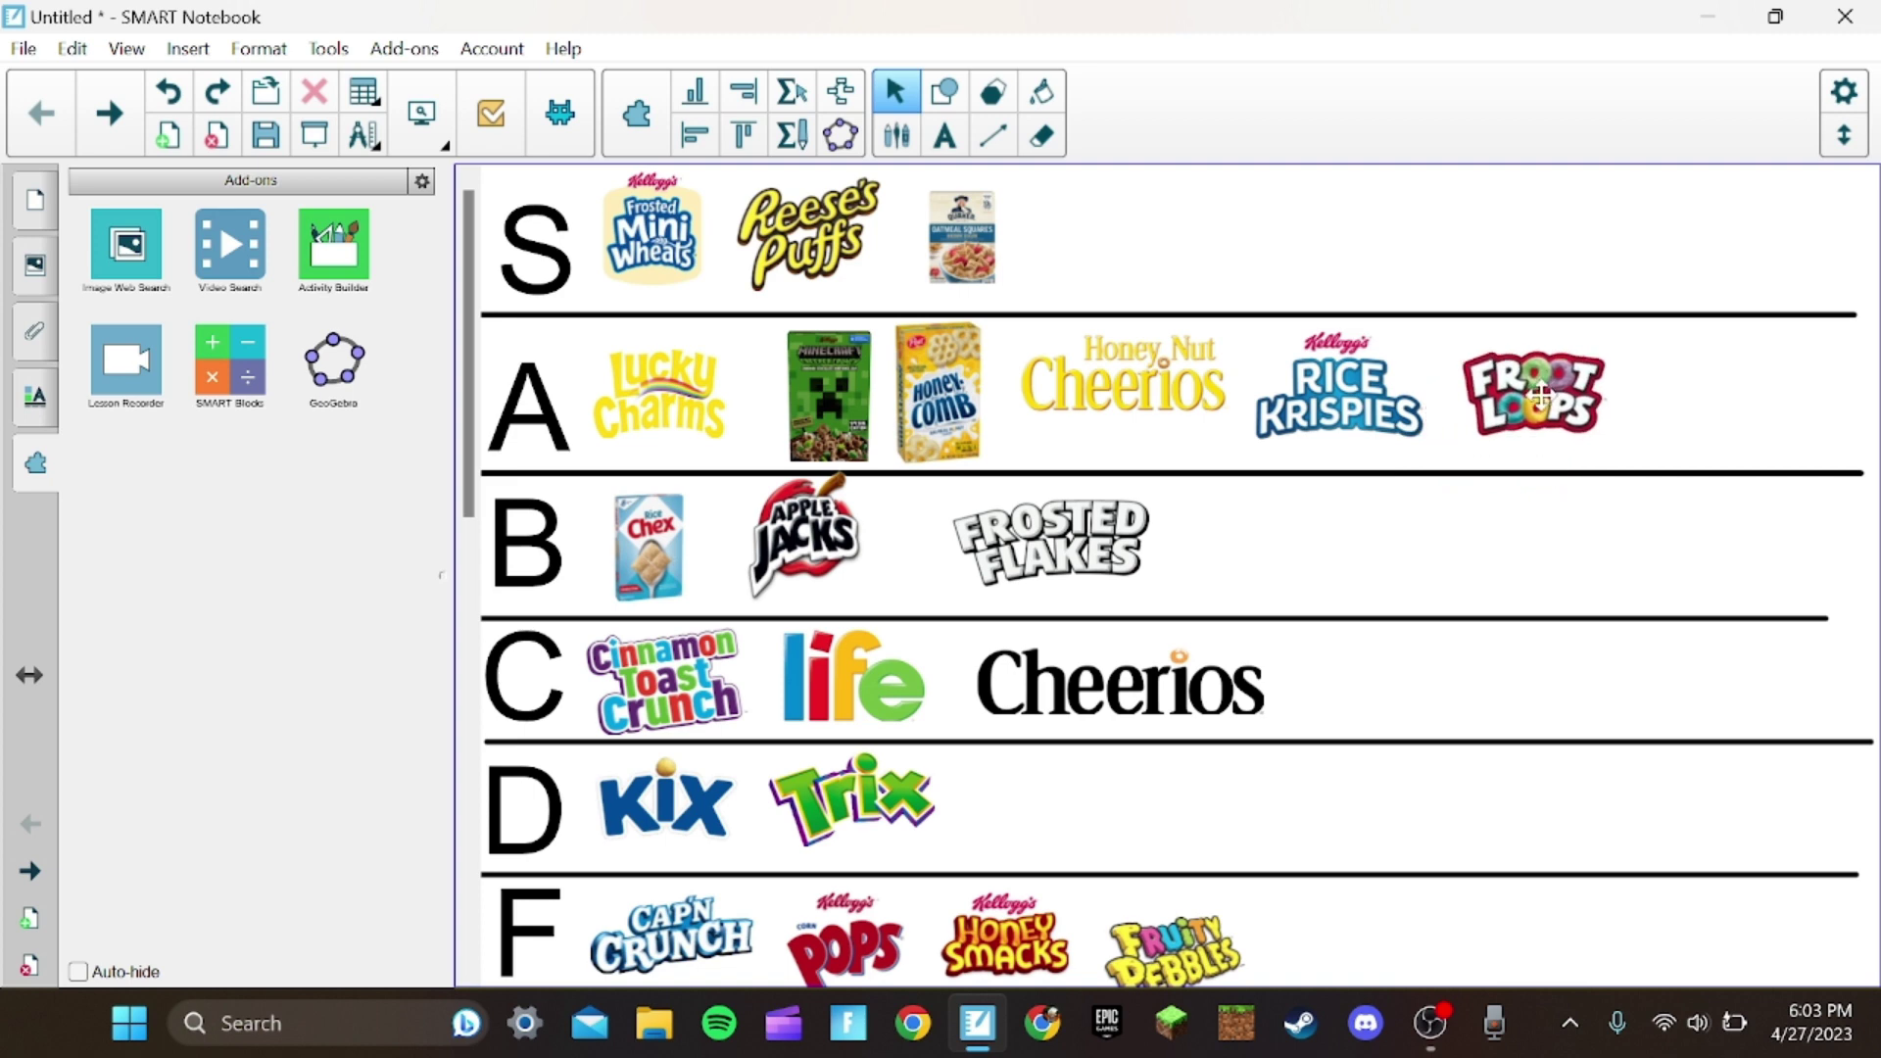
{"action": "scroll", "coordinate": [1543, 471], "scroll_direction": "down", "scroll_amount": 1}
{"action": "scroll", "coordinate": [1544, 470], "scroll_direction": "down", "scroll_amount": 2}
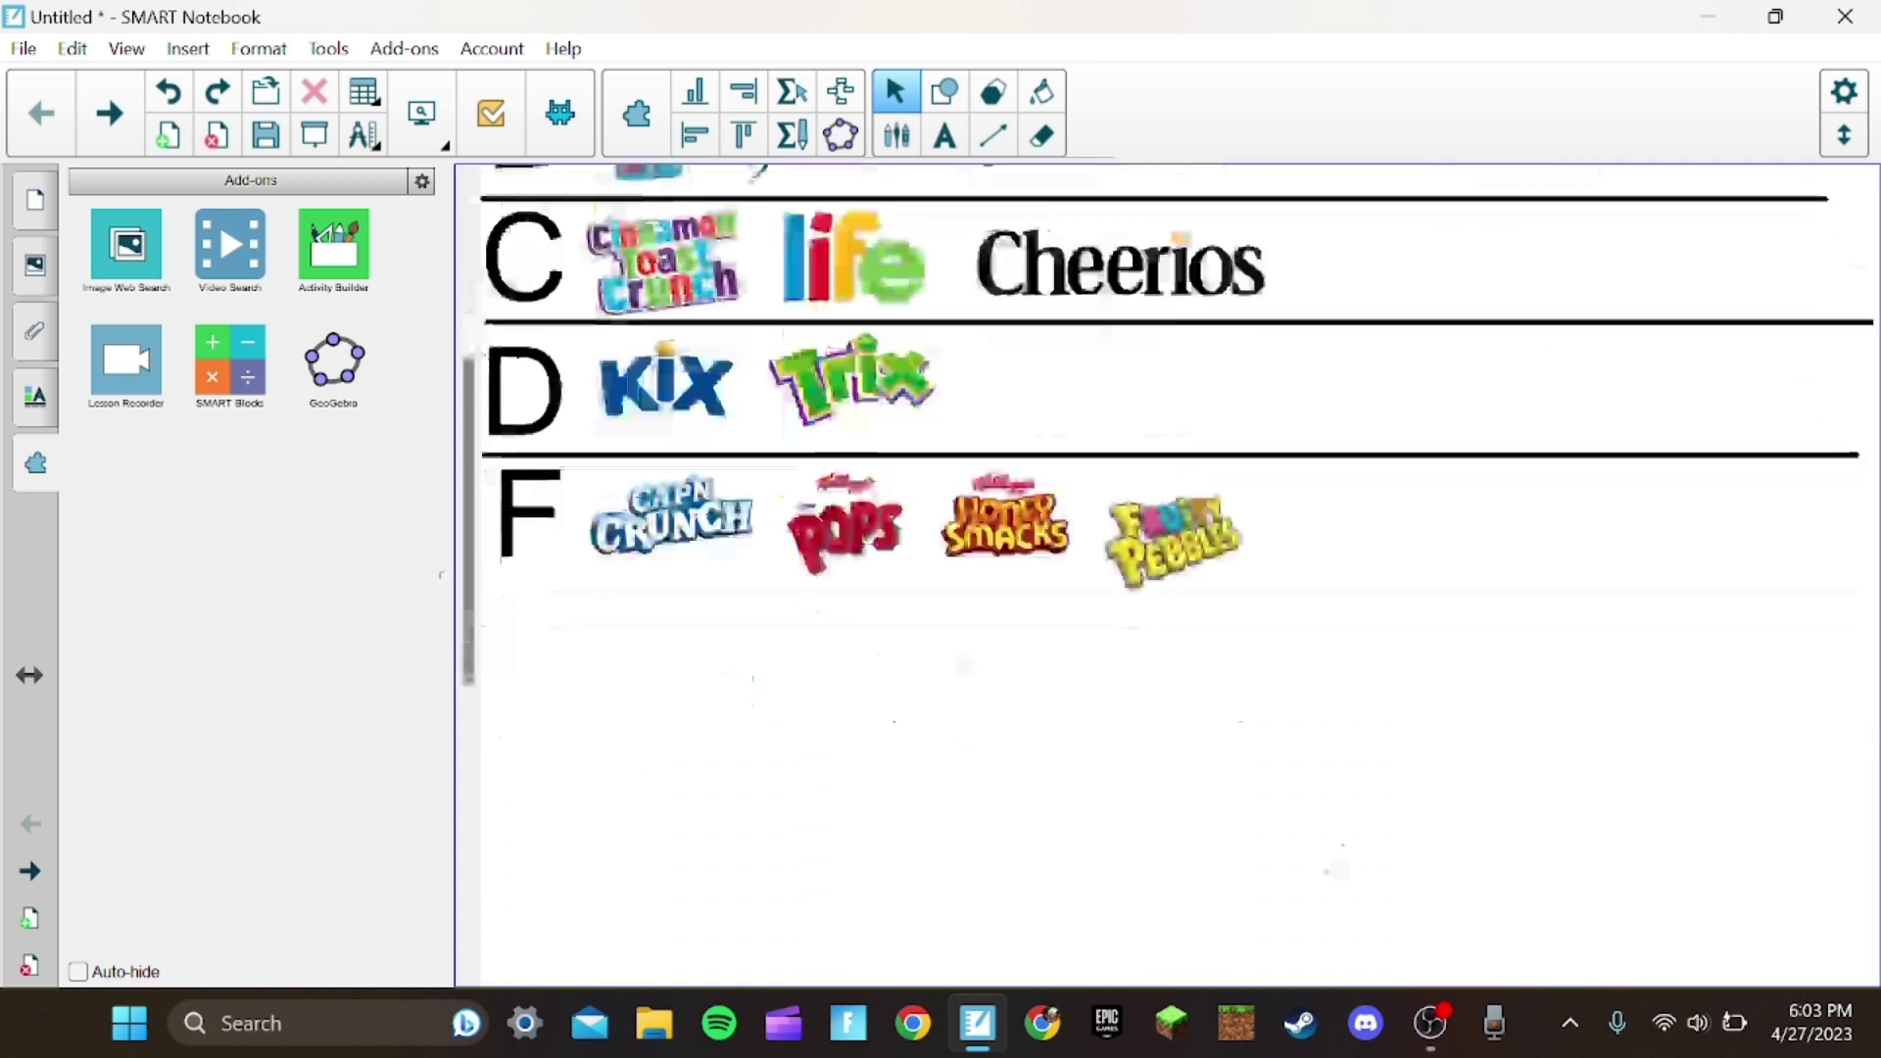
{"action": "scroll", "coordinate": [736, 819], "scroll_direction": "up", "scroll_amount": 1}
{"action": "scroll", "coordinate": [735, 818], "scroll_direction": "up", "scroll_amount": 2}
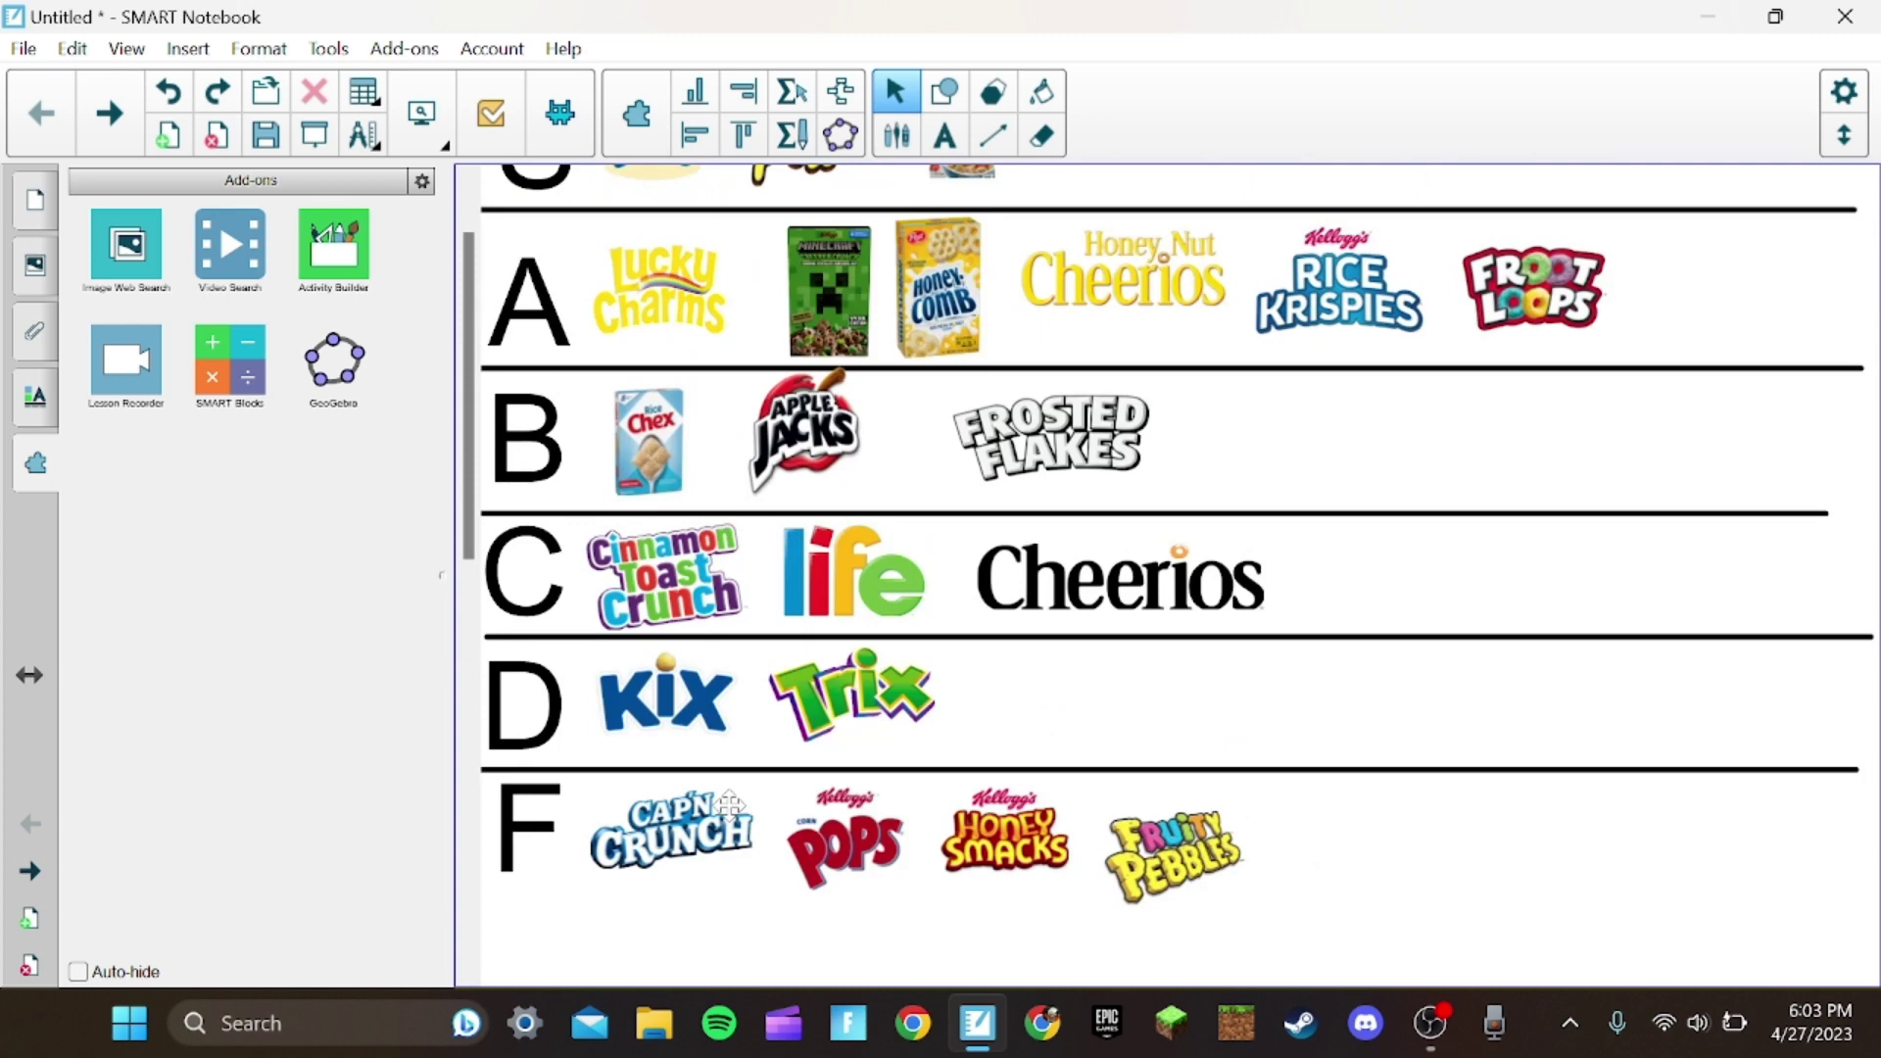
{"action": "scroll", "coordinate": [735, 819], "scroll_direction": "up", "scroll_amount": 1}
{"action": "scroll", "coordinate": [733, 819], "scroll_direction": "down", "scroll_amount": 1}
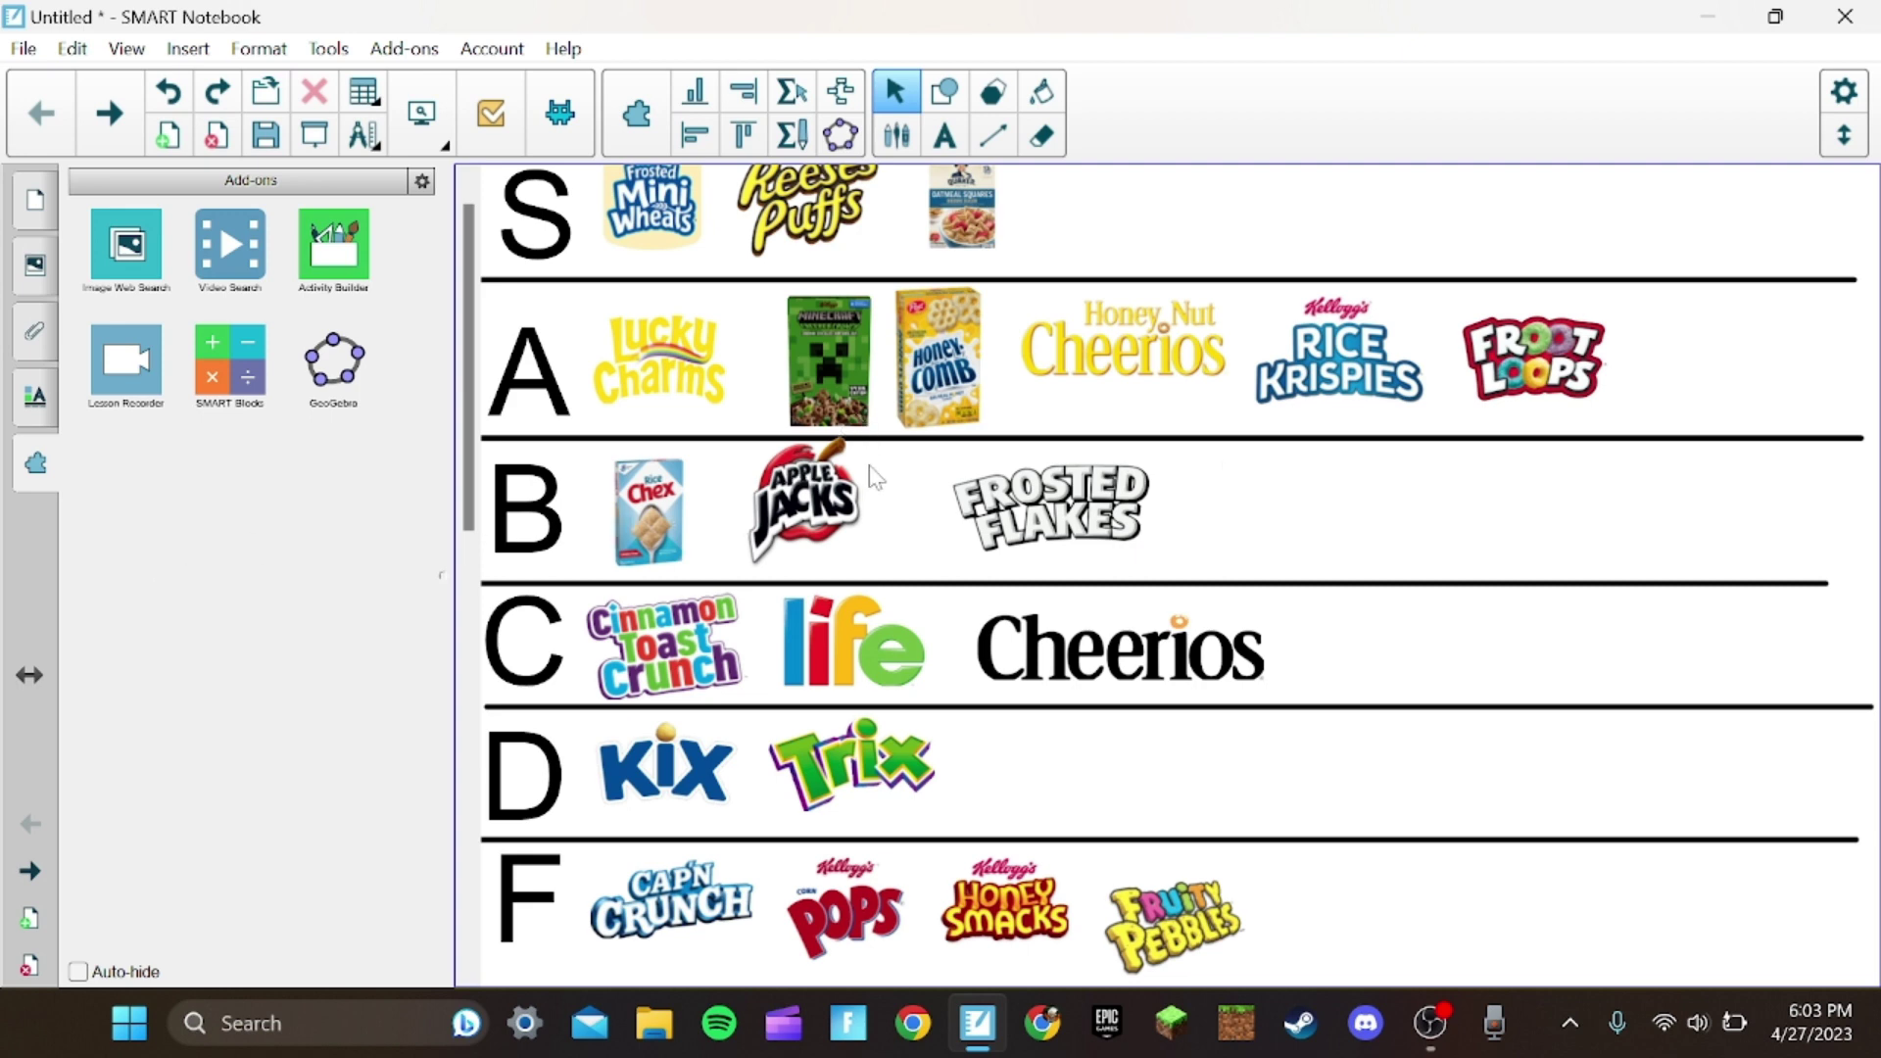
{"action": "scroll", "coordinate": [876, 477], "scroll_direction": "up", "scroll_amount": 1}
{"action": "scroll", "coordinate": [1068, 293], "scroll_direction": "down", "scroll_amount": 1}
{"action": "scroll", "coordinate": [1077, 301], "scroll_direction": "down", "scroll_amount": 4}
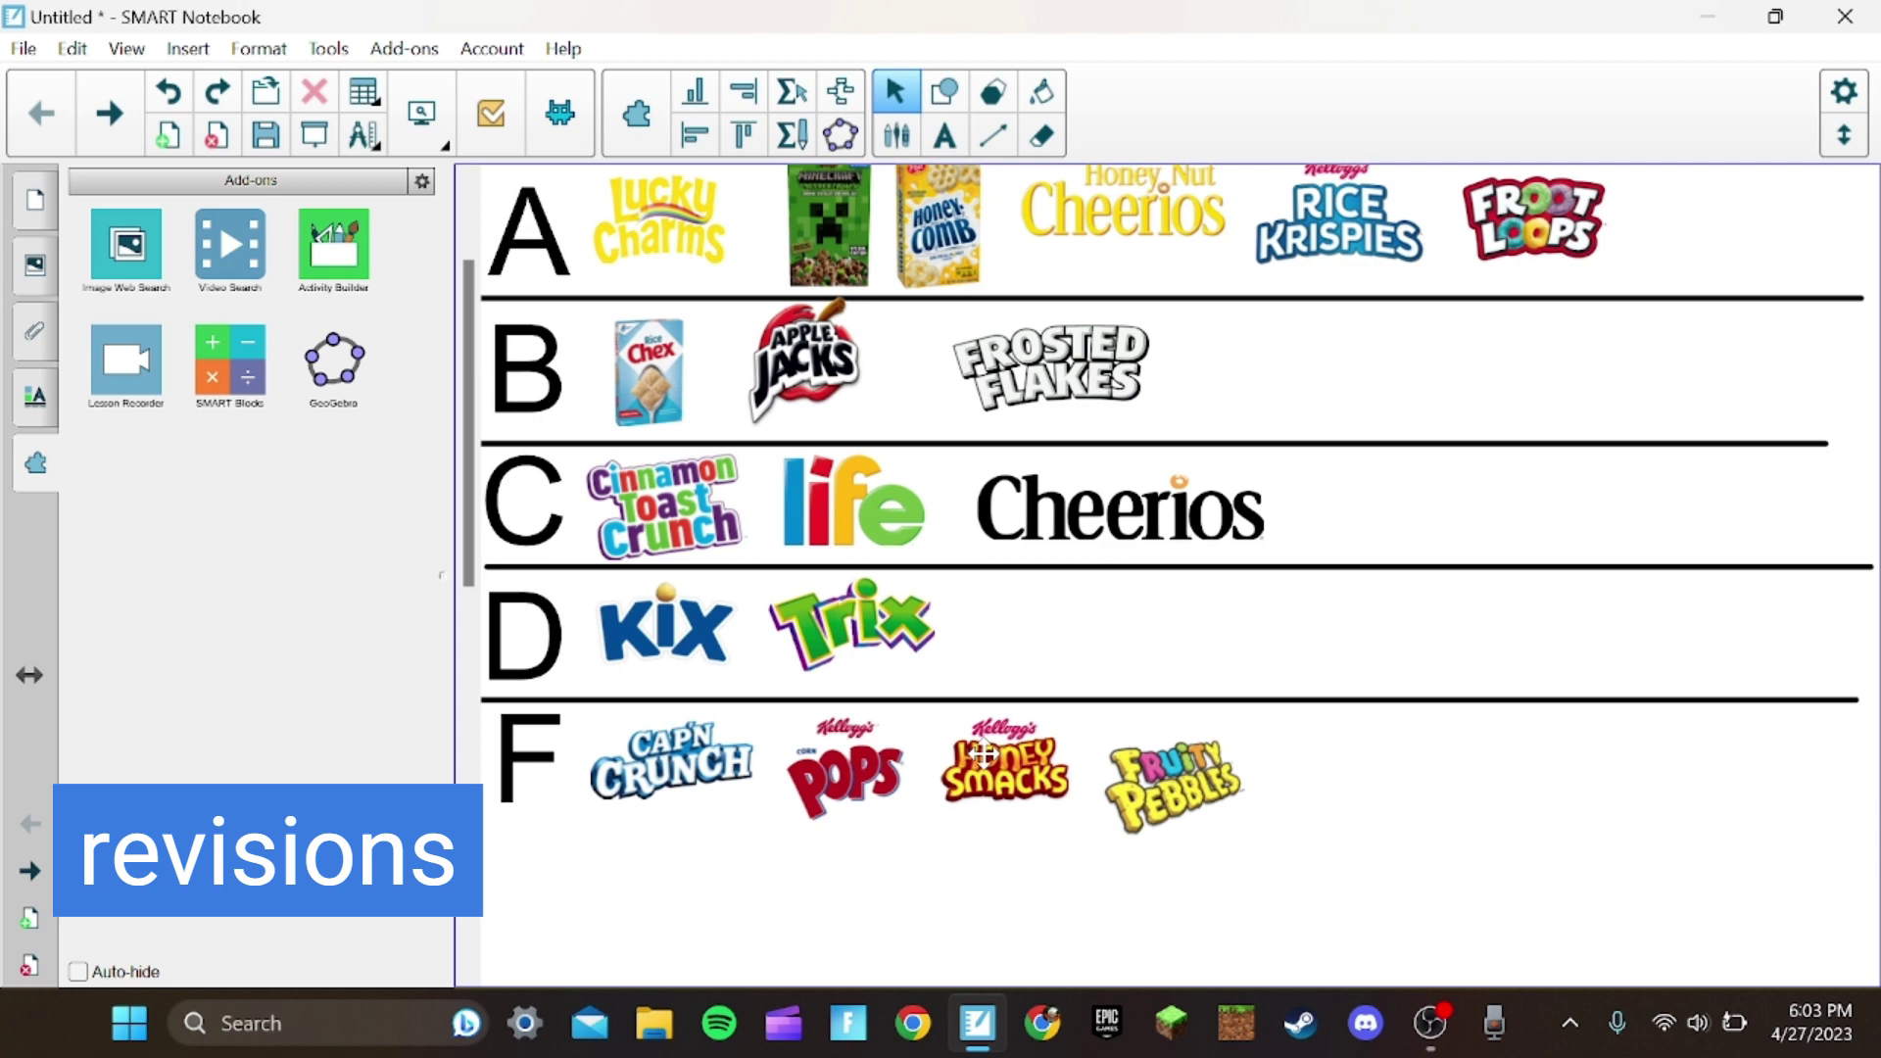
Reorder row F to Pops, Fruity Pebbles, Honey Smacks, then select the Honey Smacks and Cap'n Crunch logos
{"action": "left_click_drag", "start_coordinate": [1029, 728], "coordinate": [1353, 732]}
{"action": "left_click_drag", "start_coordinate": [1229, 794], "coordinate": [1079, 791]}
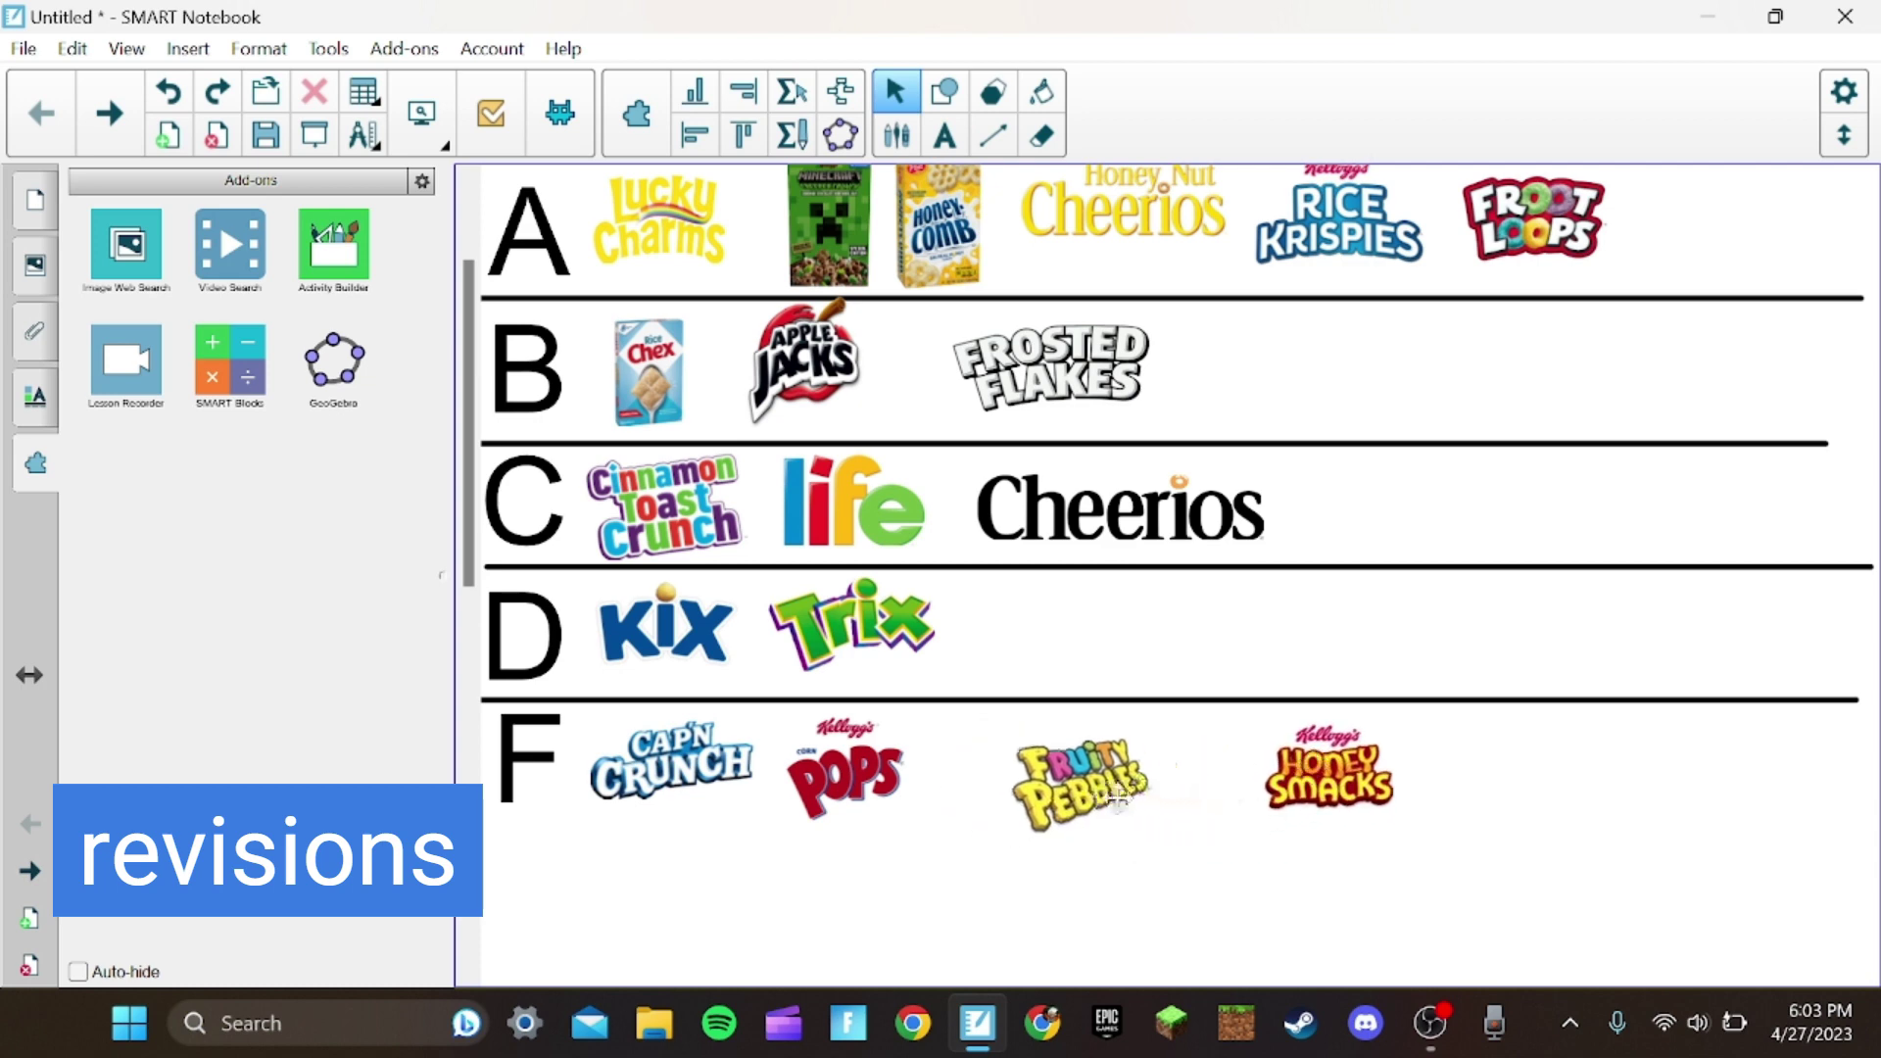
{"action": "left_click_drag", "start_coordinate": [1286, 794], "coordinate": [1136, 790]}
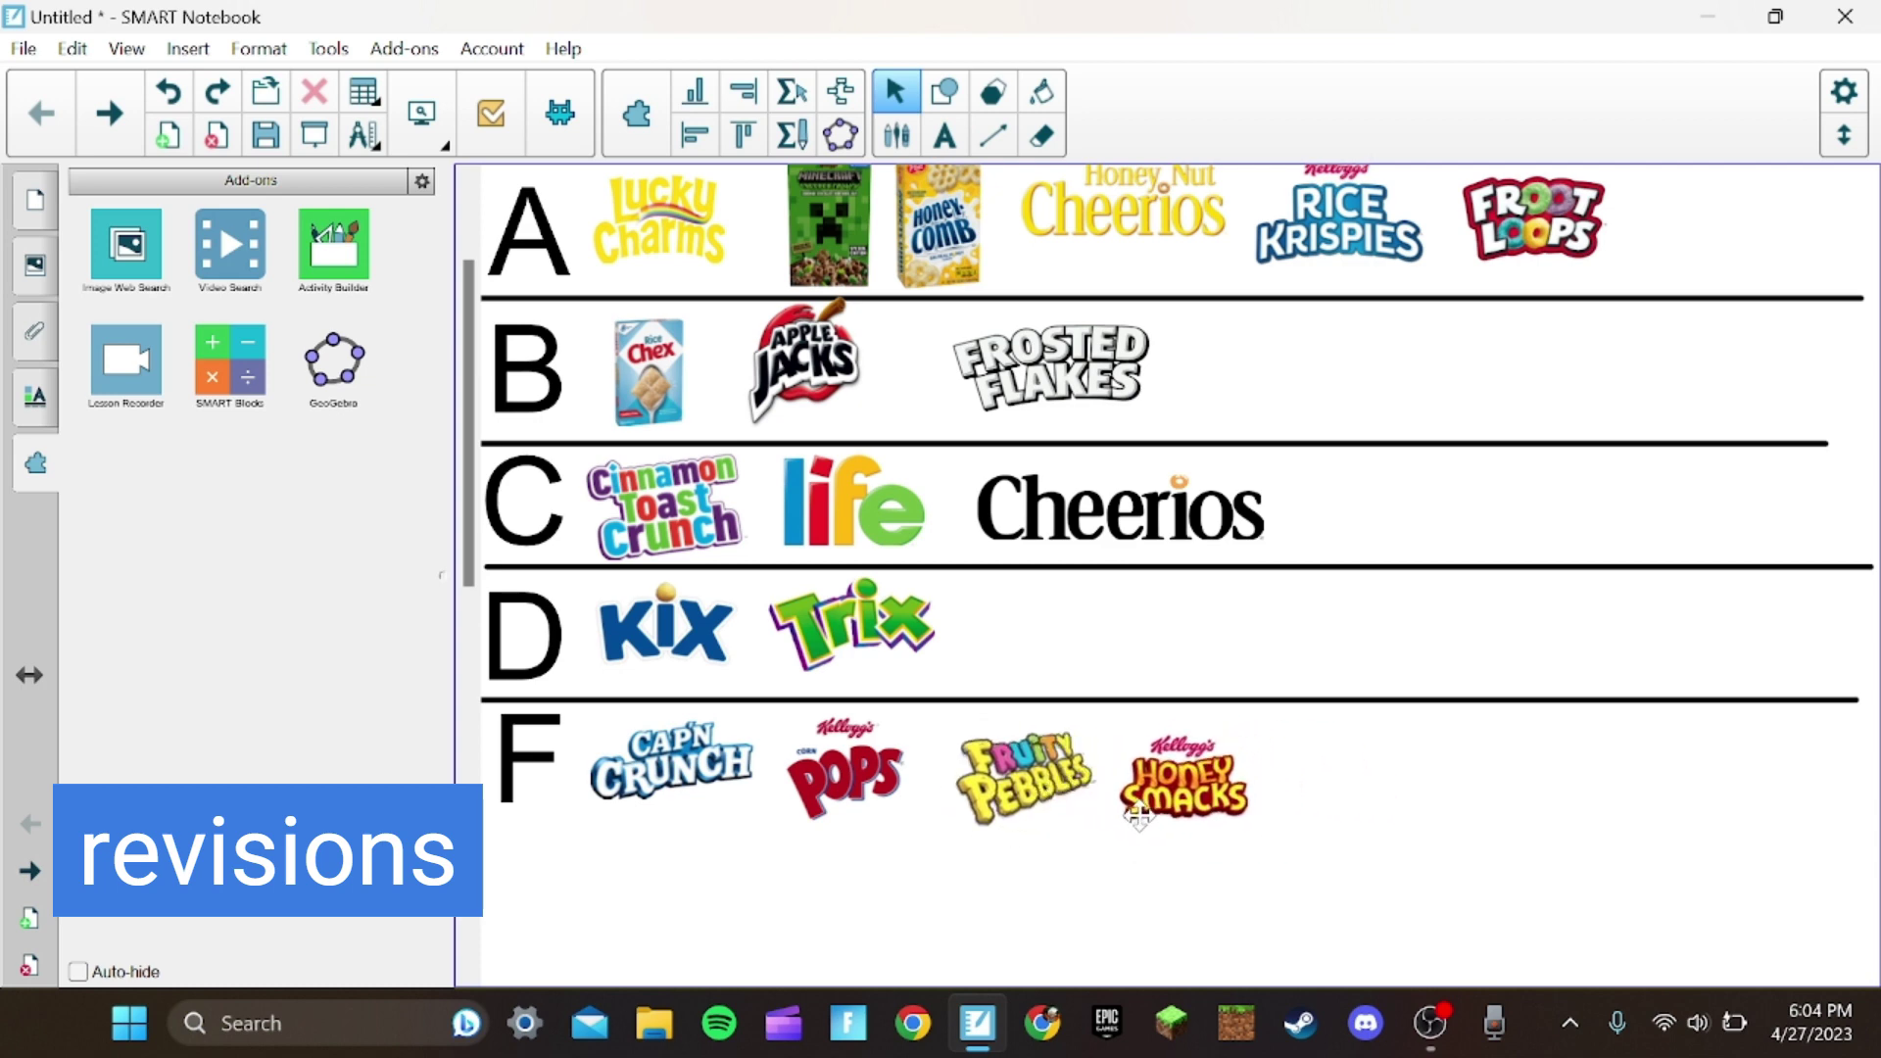
{"action": "left_click", "coordinate": [1222, 788]}
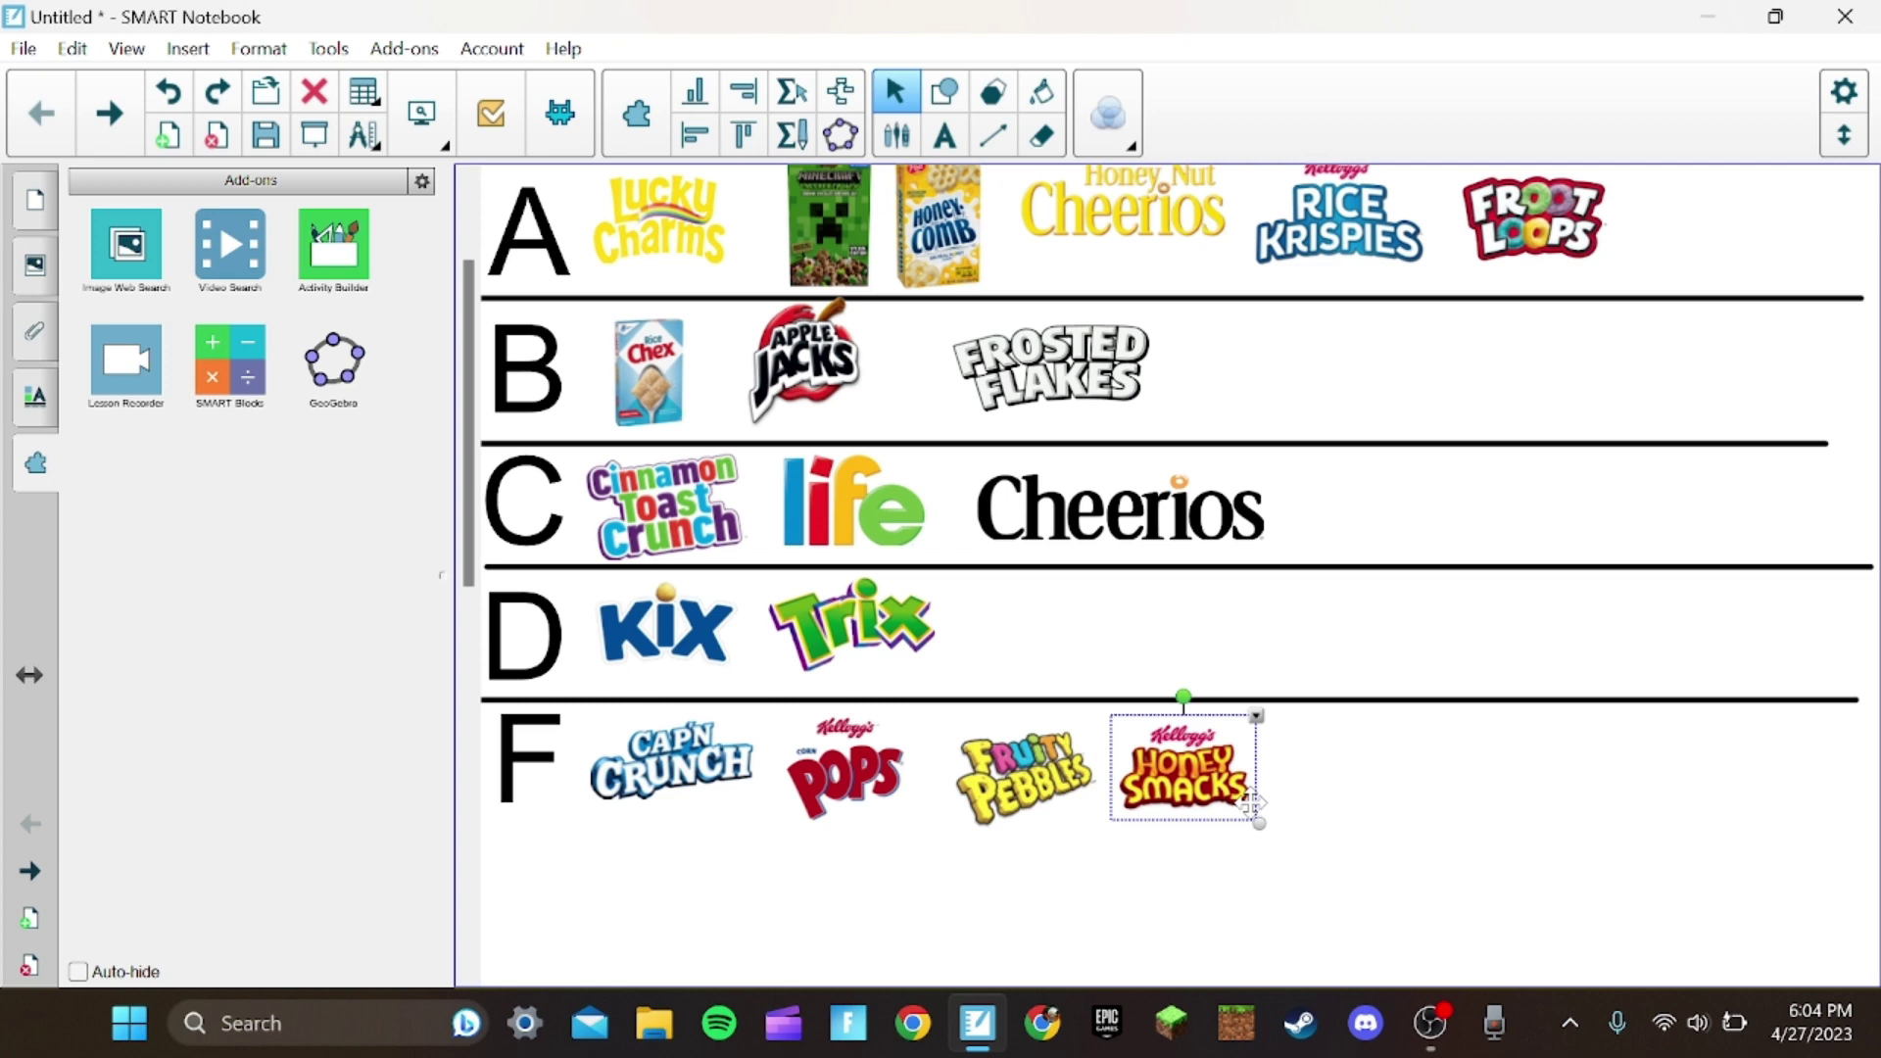
{"action": "left_click", "coordinate": [647, 743]}
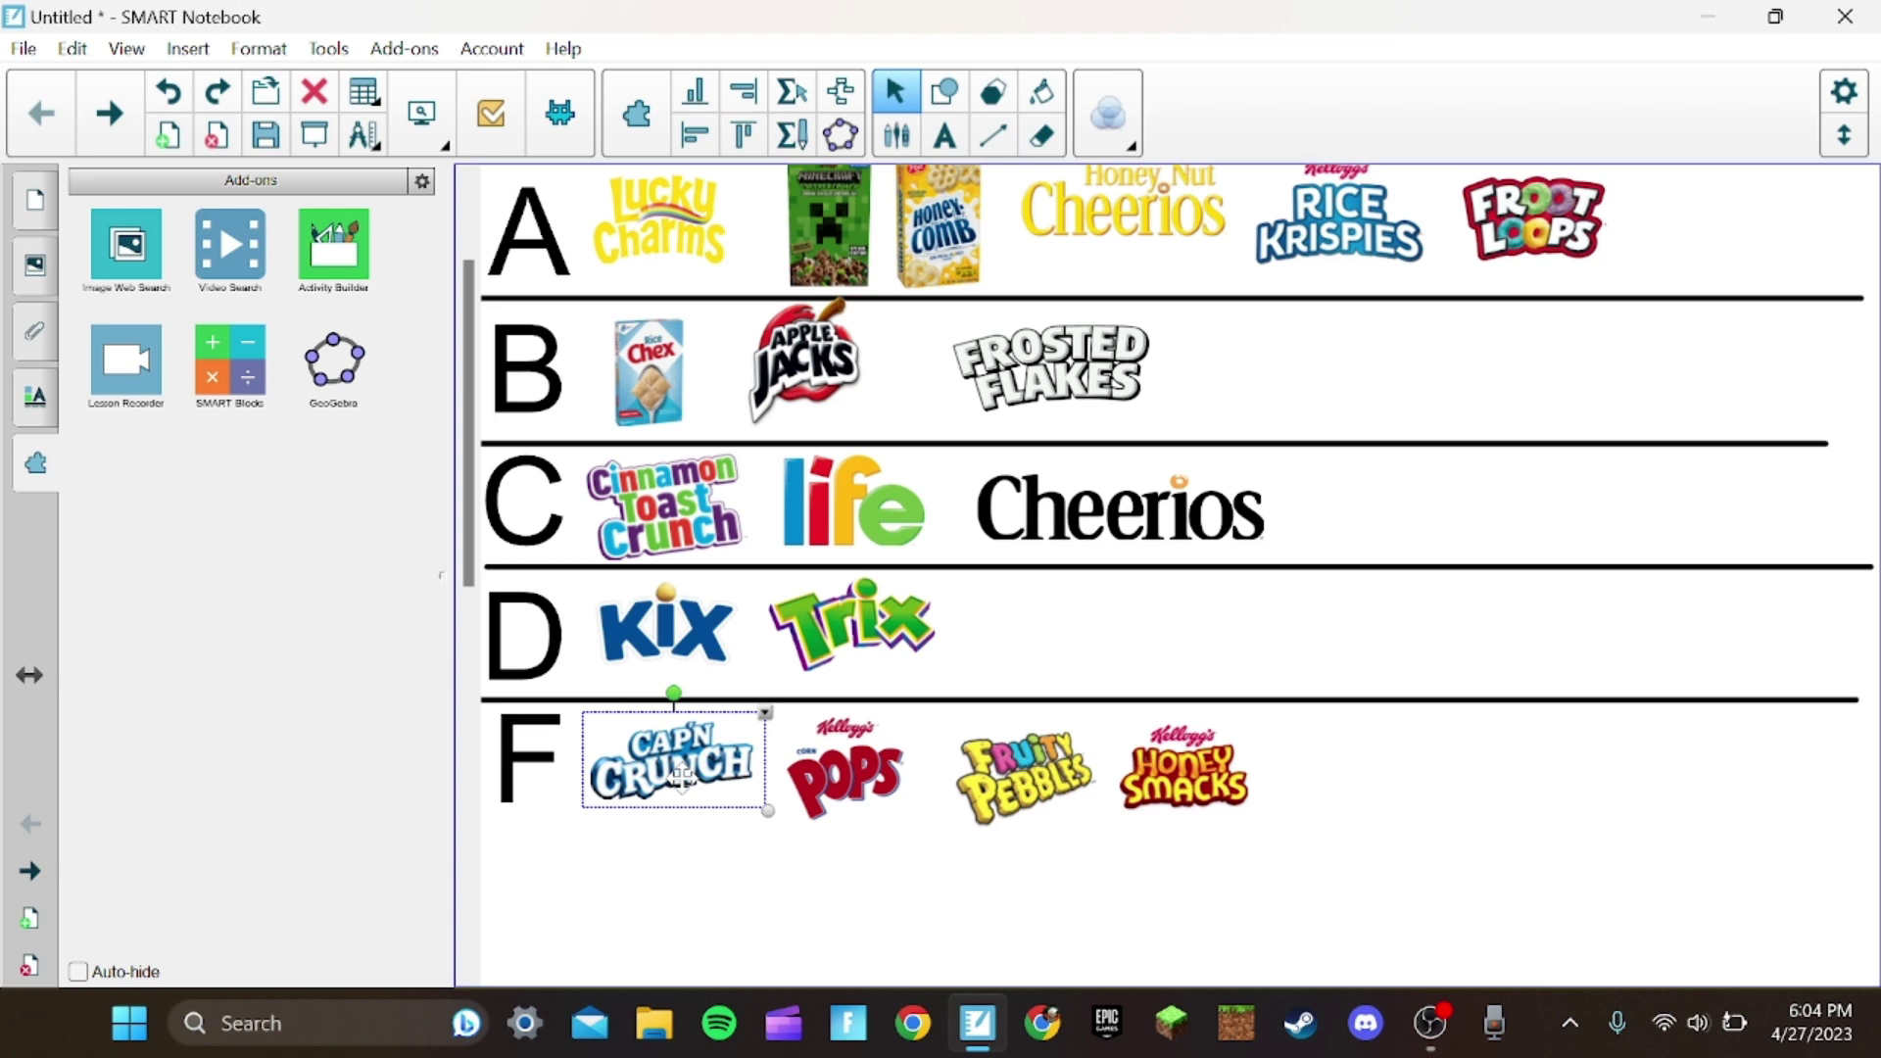
{"action": "scroll", "coordinate": [681, 778], "scroll_direction": "up", "scroll_amount": 2}
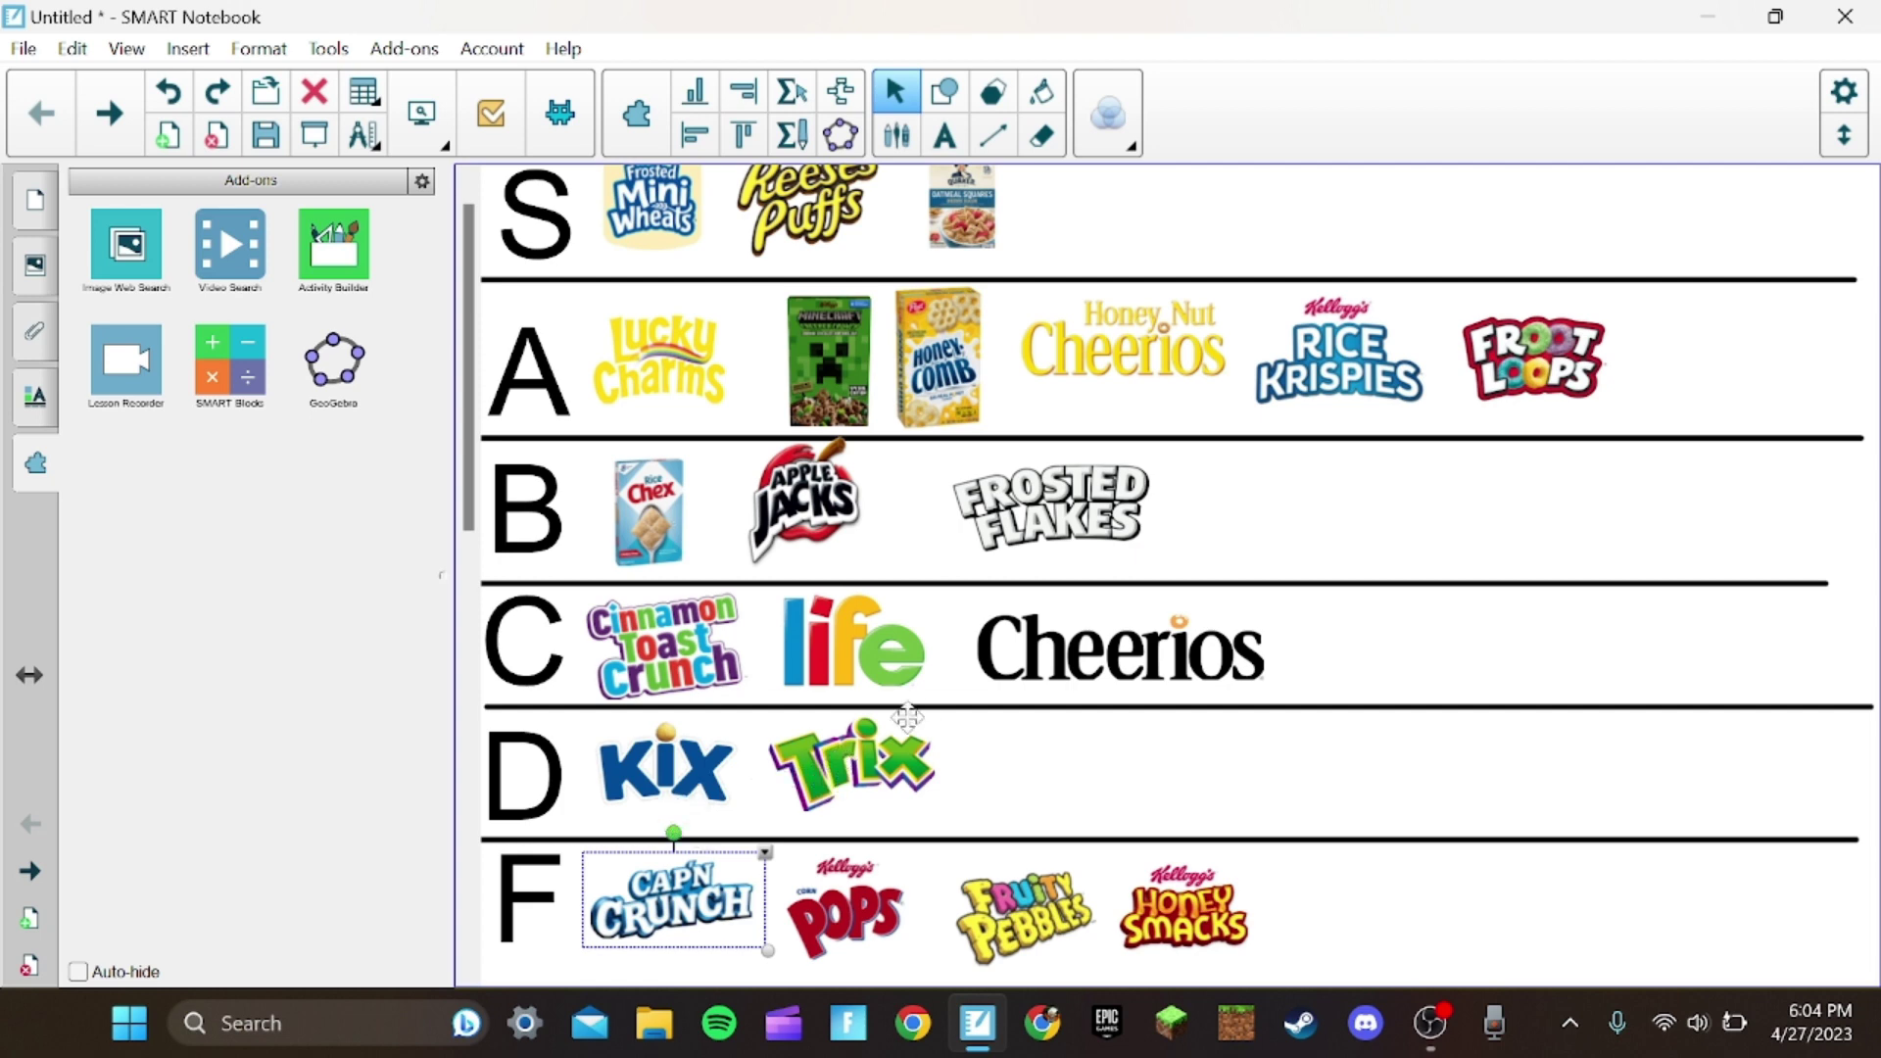
{"action": "scroll", "coordinate": [1141, 671], "scroll_direction": "up", "scroll_amount": 1}
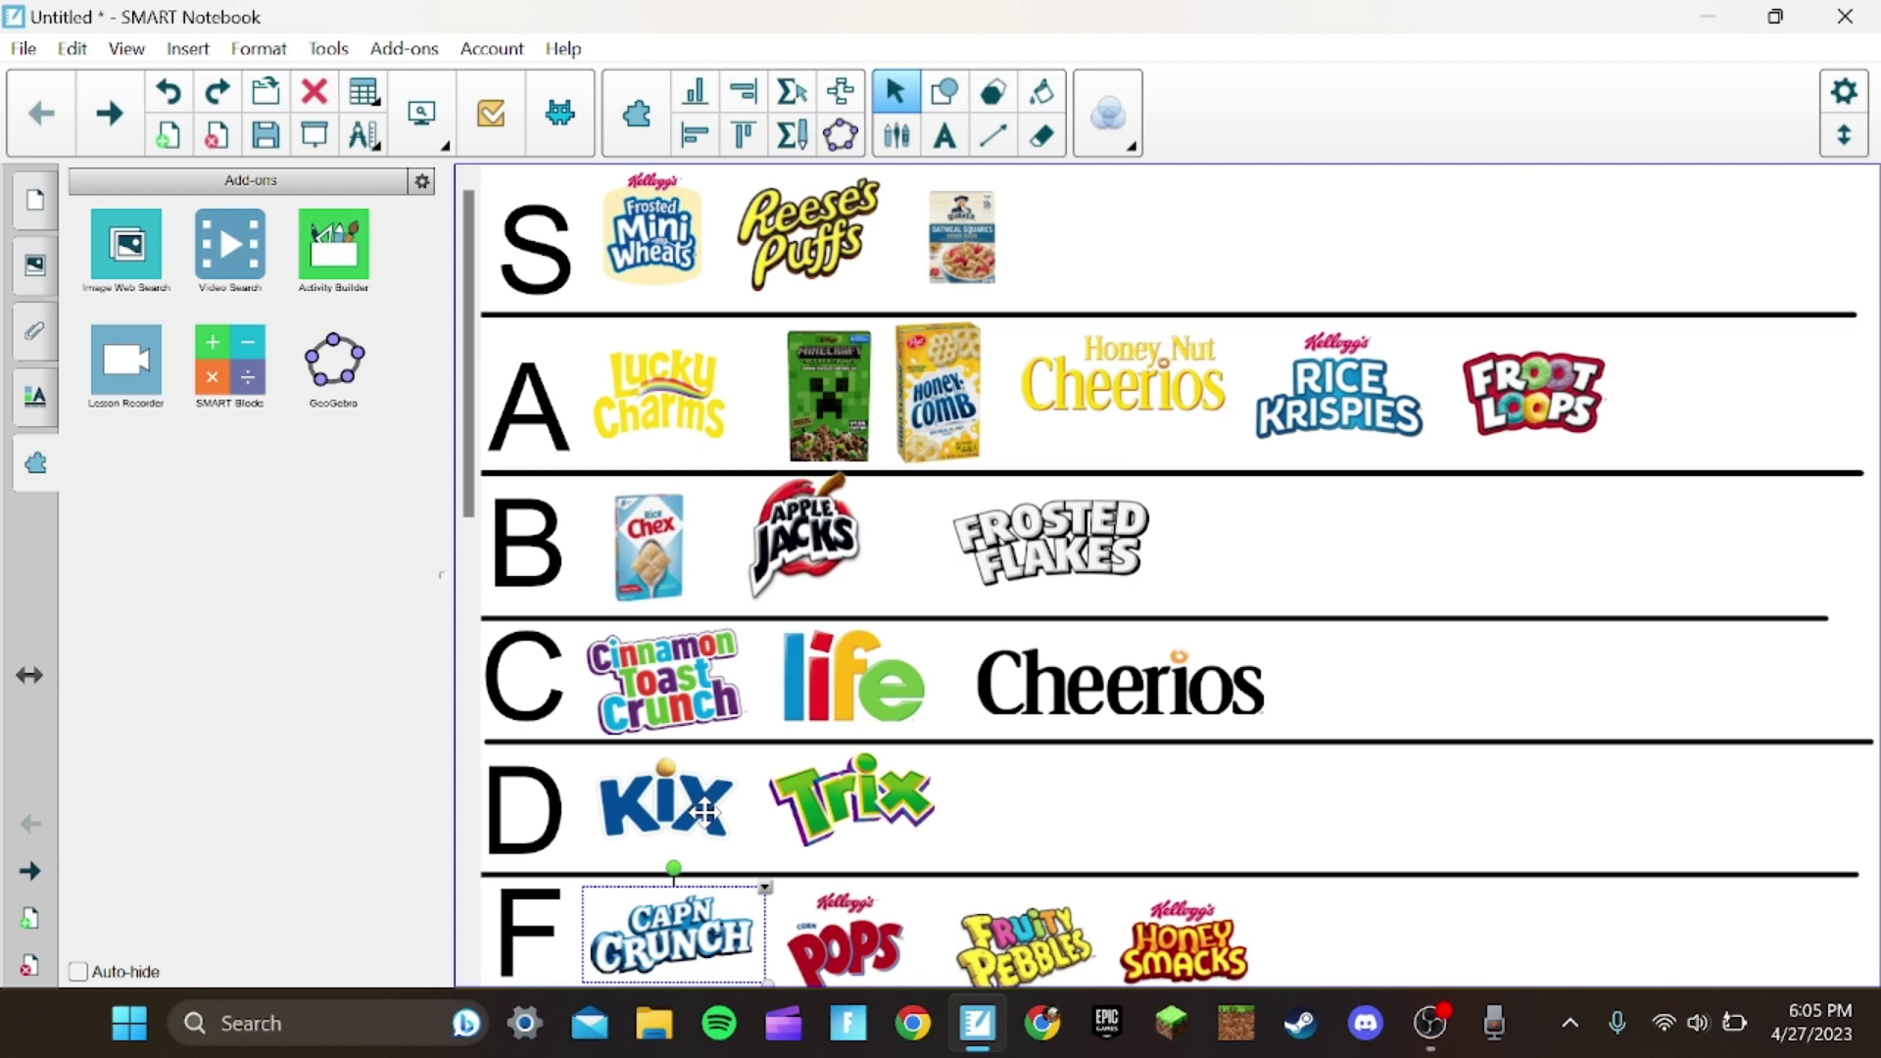
Run a 'kix cereal' web image search showing clip-art results, then select the Cheerios logo
{"action": "left_click", "coordinate": [126, 245]}
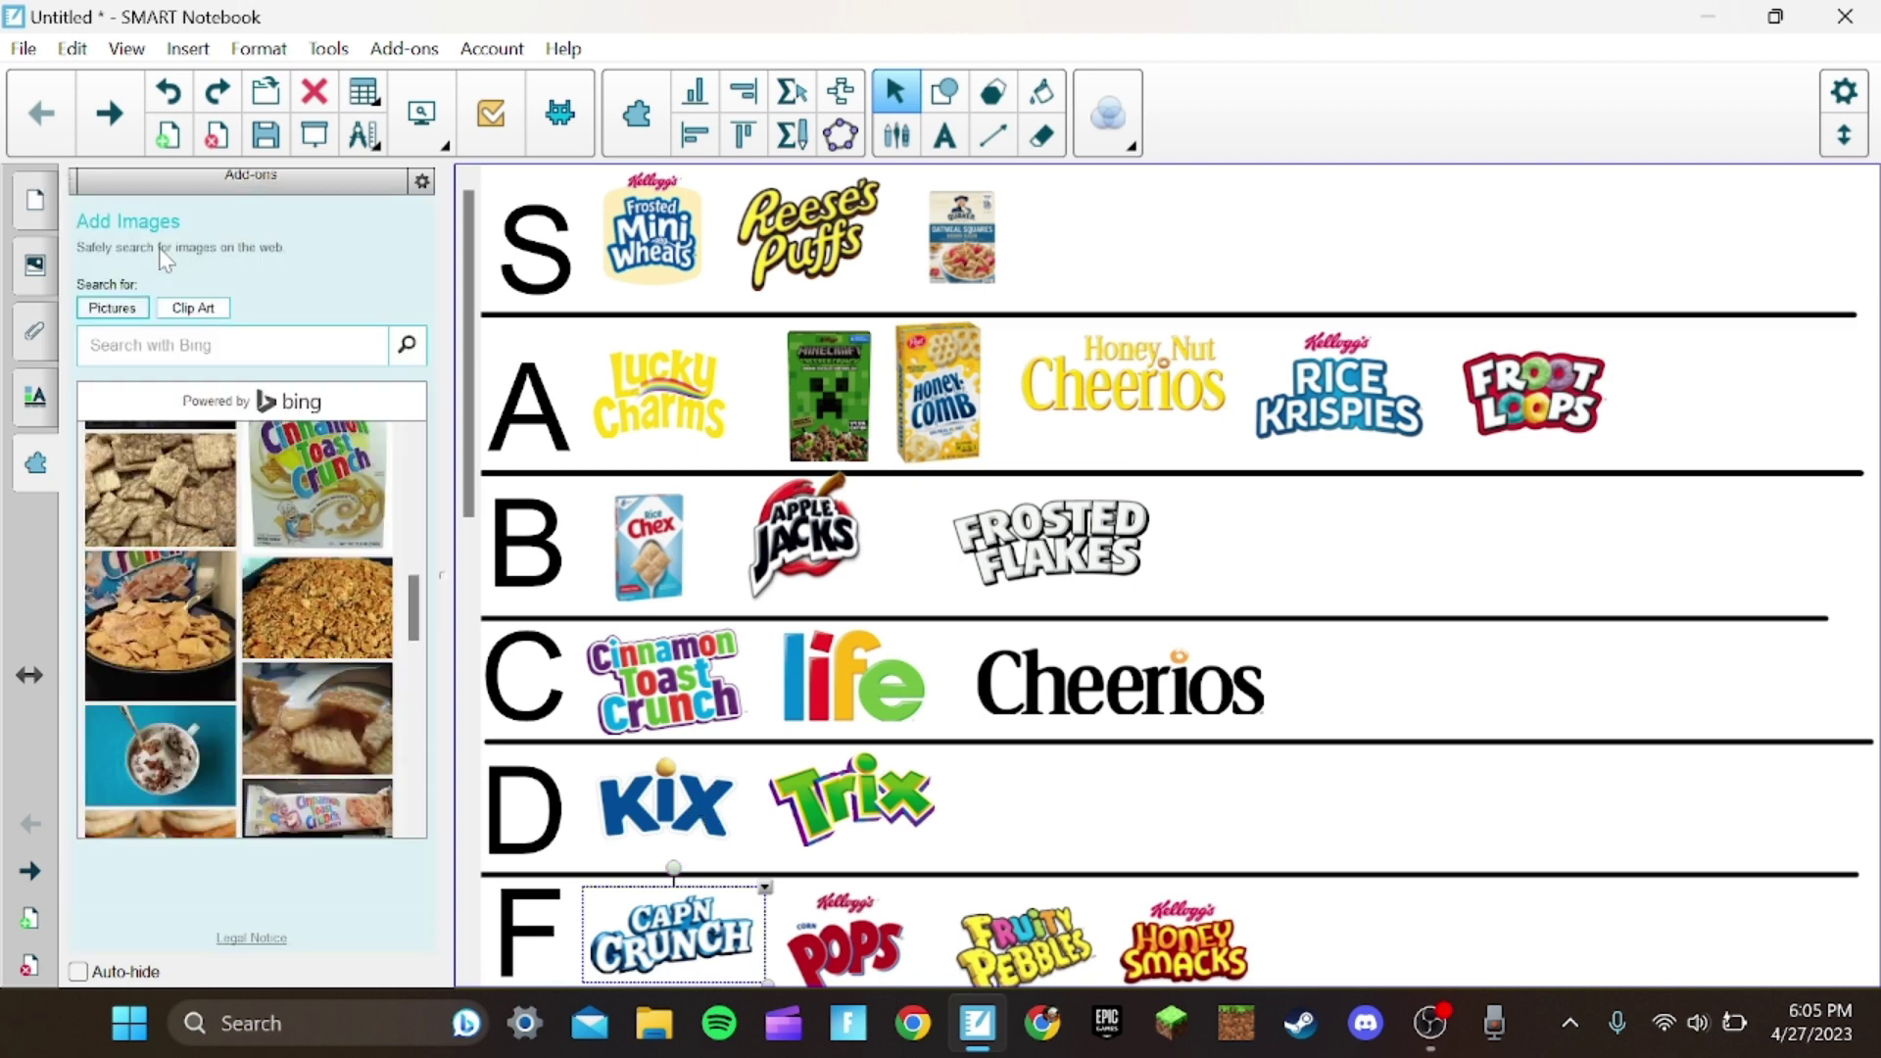
{"action": "type", "text": "kix cereal"}
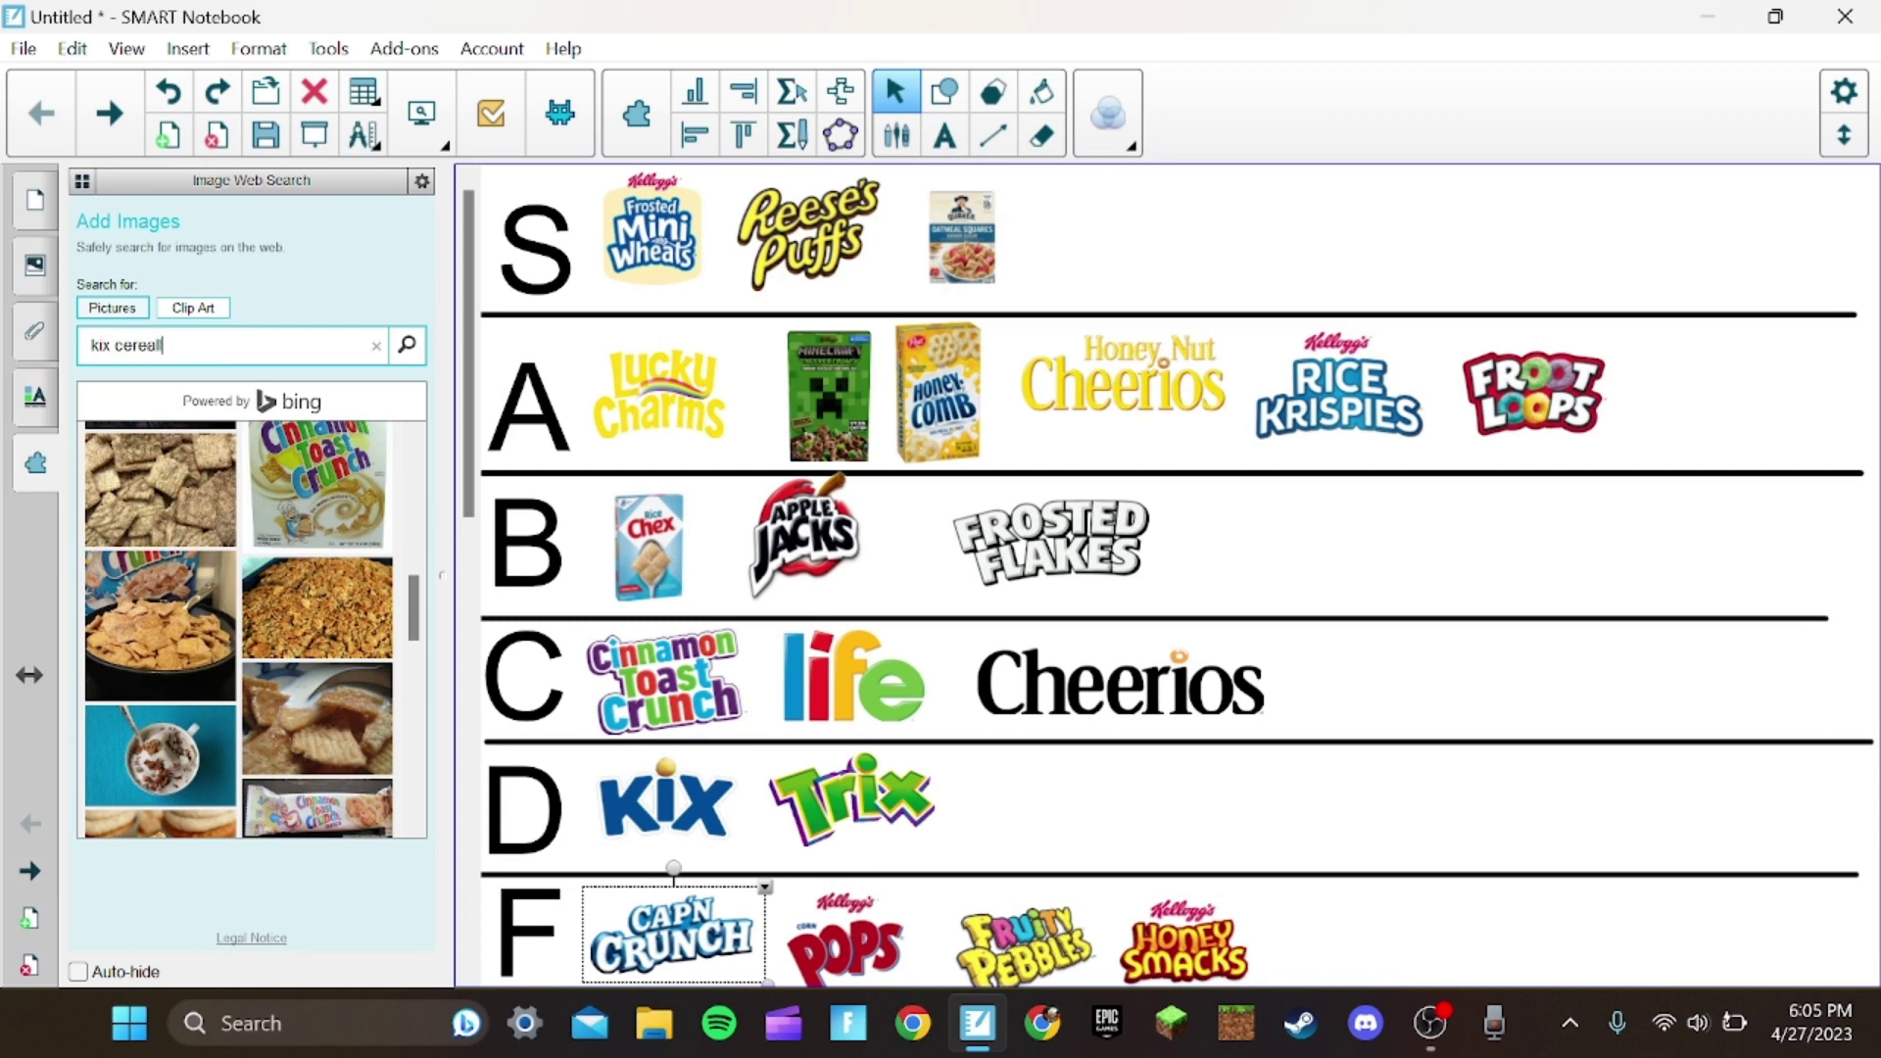
{"action": "key", "text": "Return"}
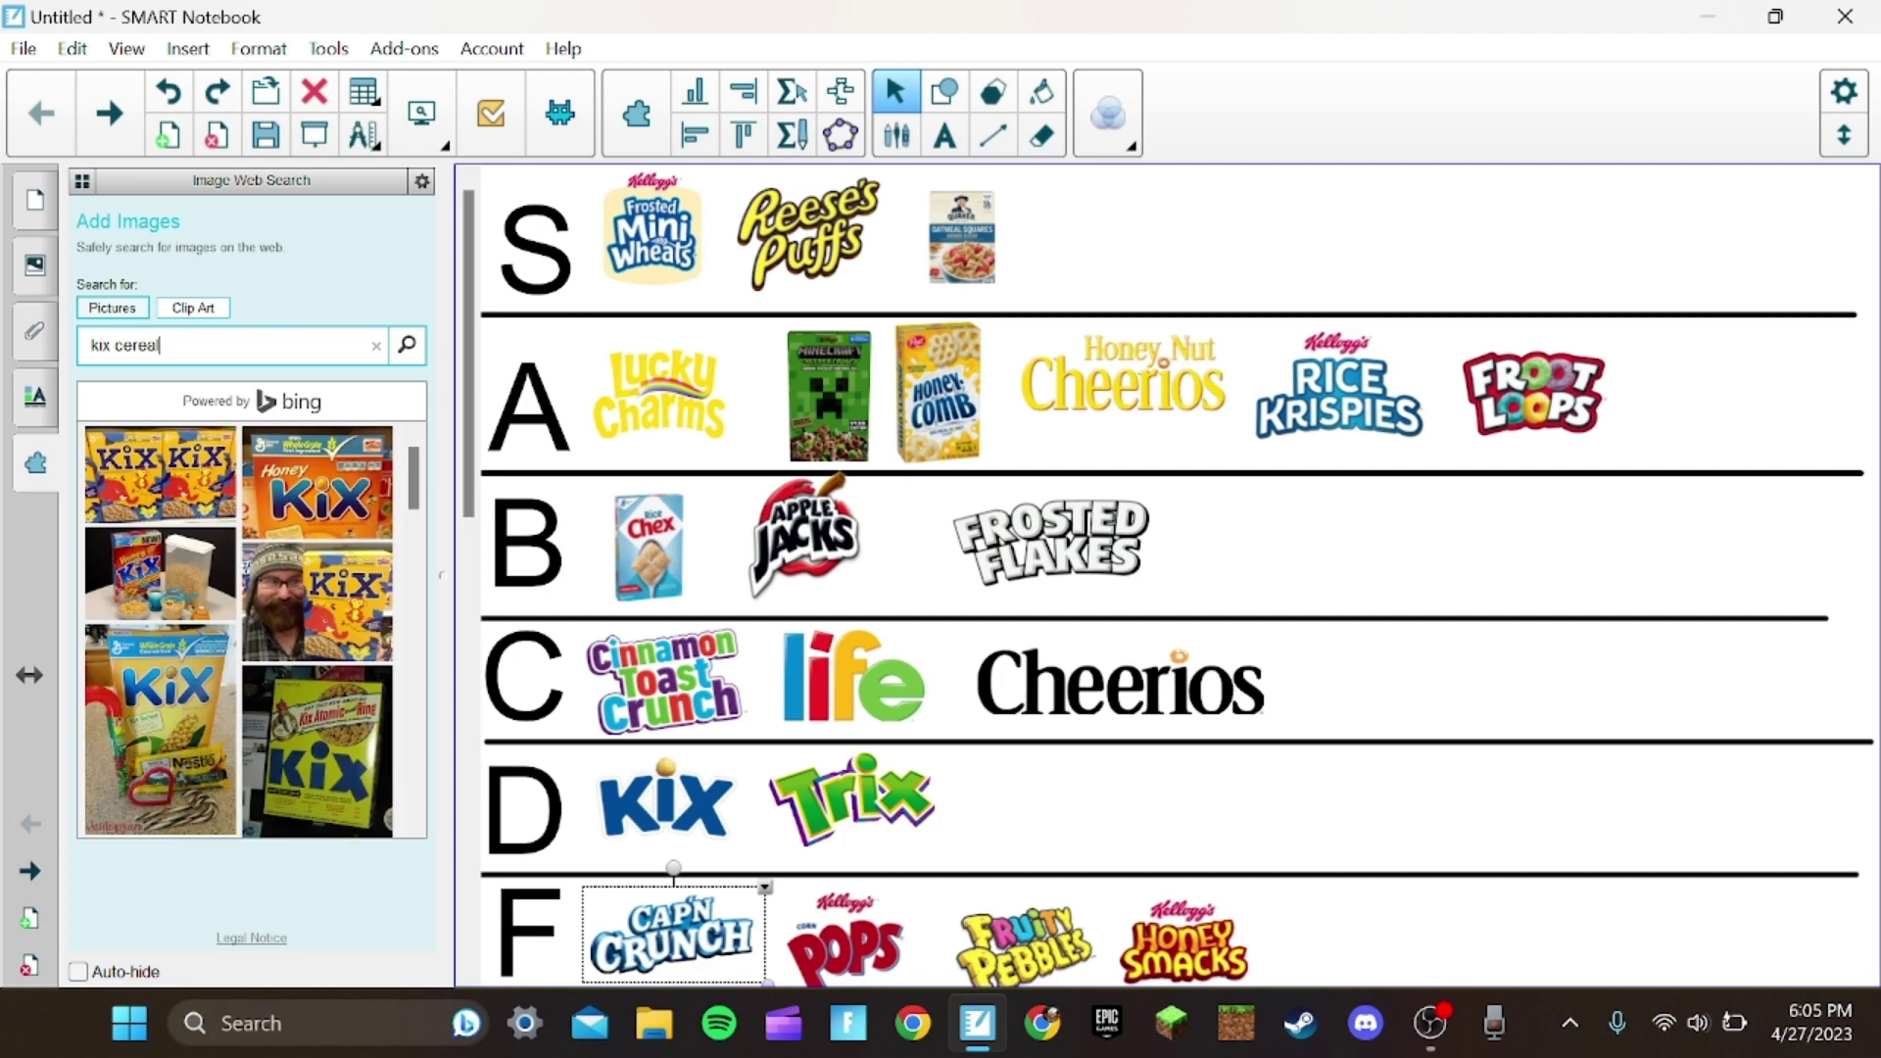
{"action": "scroll", "coordinate": [151, 592], "scroll_direction": "down", "scroll_amount": 2}
{"action": "scroll", "coordinate": [149, 591], "scroll_direction": "down", "scroll_amount": 3}
{"action": "scroll", "coordinate": [163, 588], "scroll_direction": "up", "scroll_amount": 2}
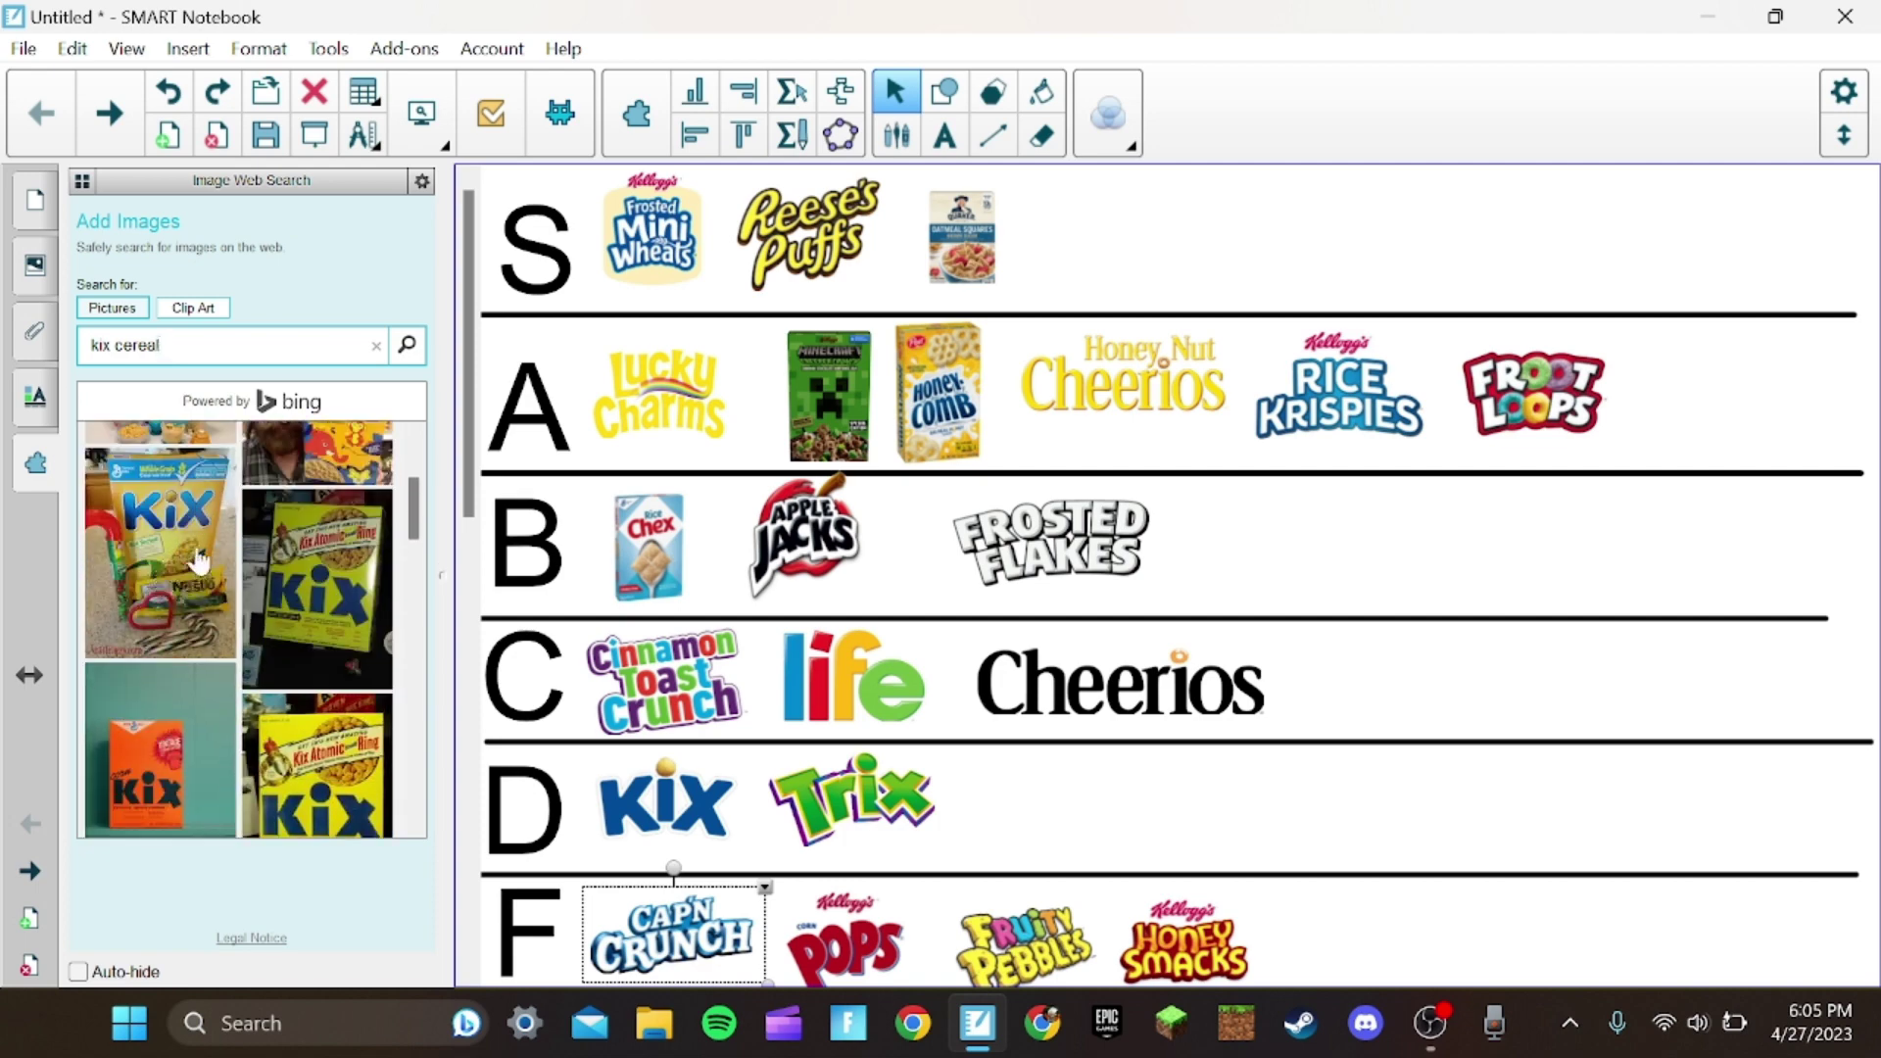
{"action": "scroll", "coordinate": [198, 560], "scroll_direction": "up", "scroll_amount": 2}
{"action": "left_click", "coordinate": [202, 313]}
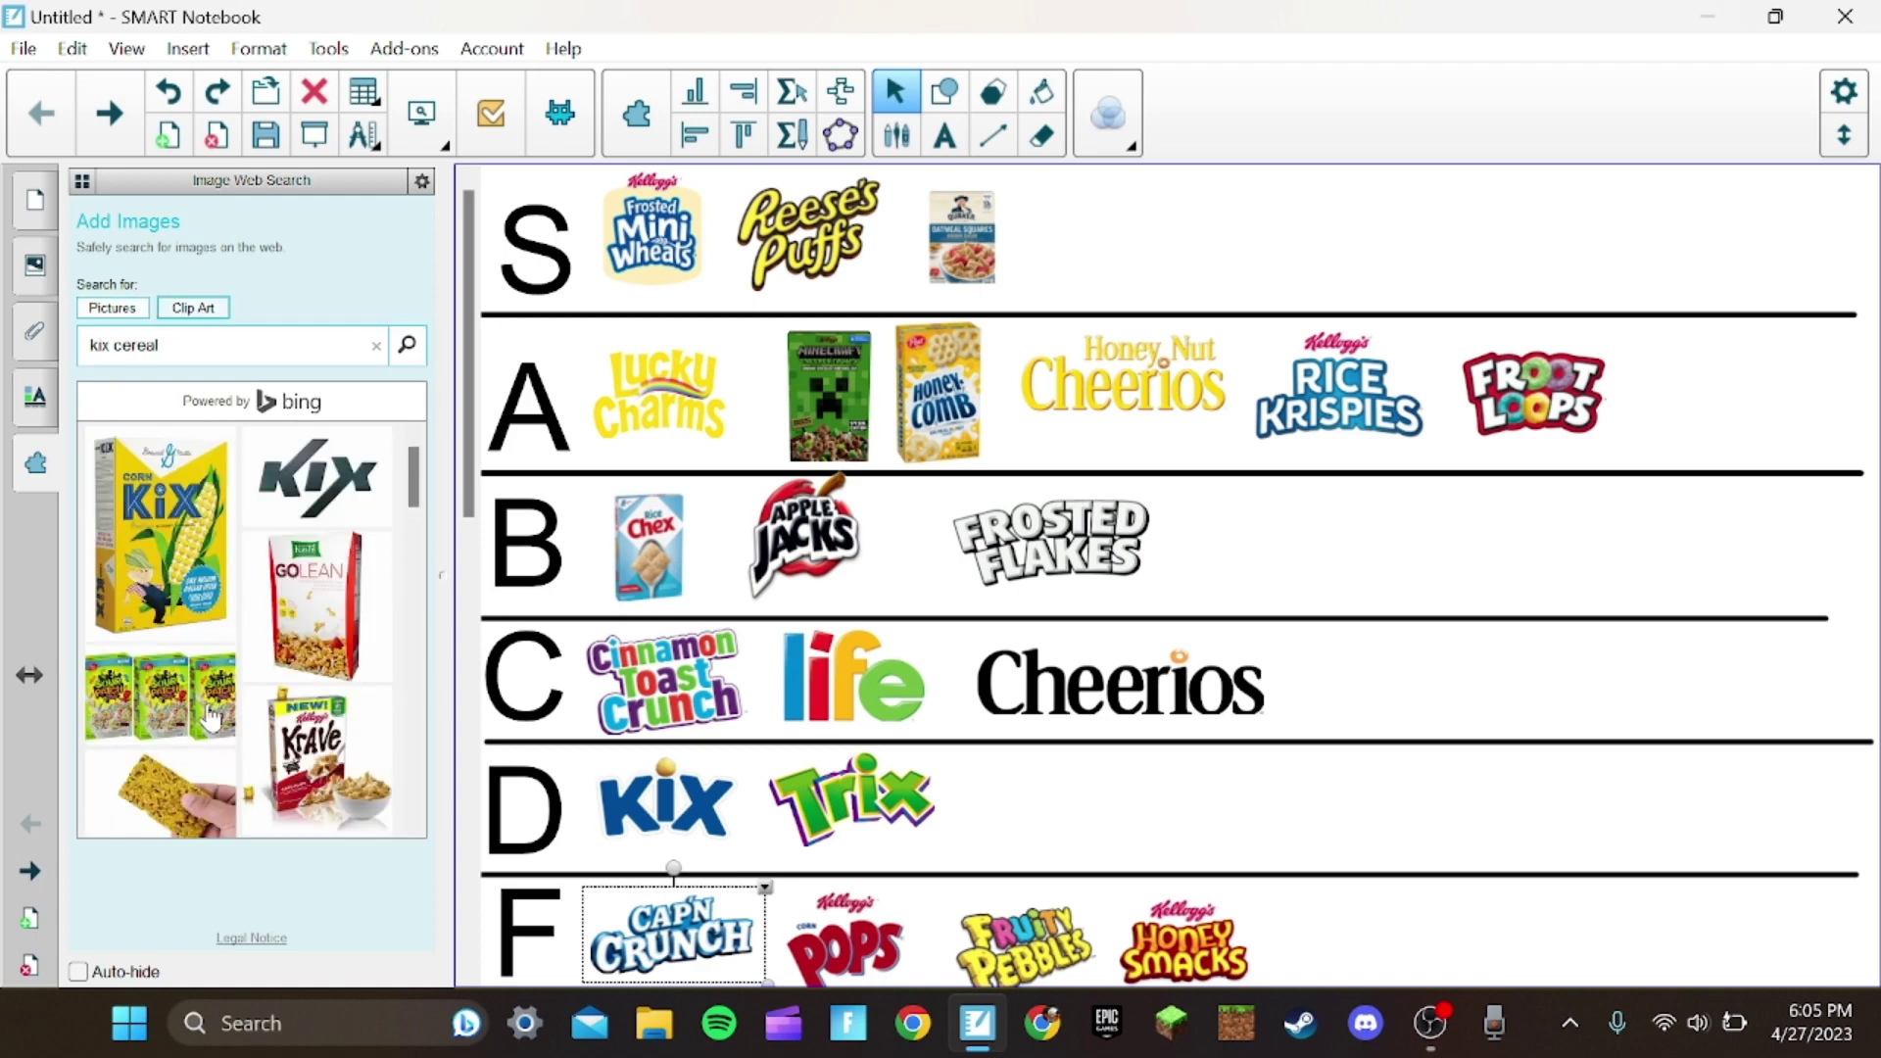
{"action": "scroll", "coordinate": [206, 705], "scroll_direction": "down", "scroll_amount": 2}
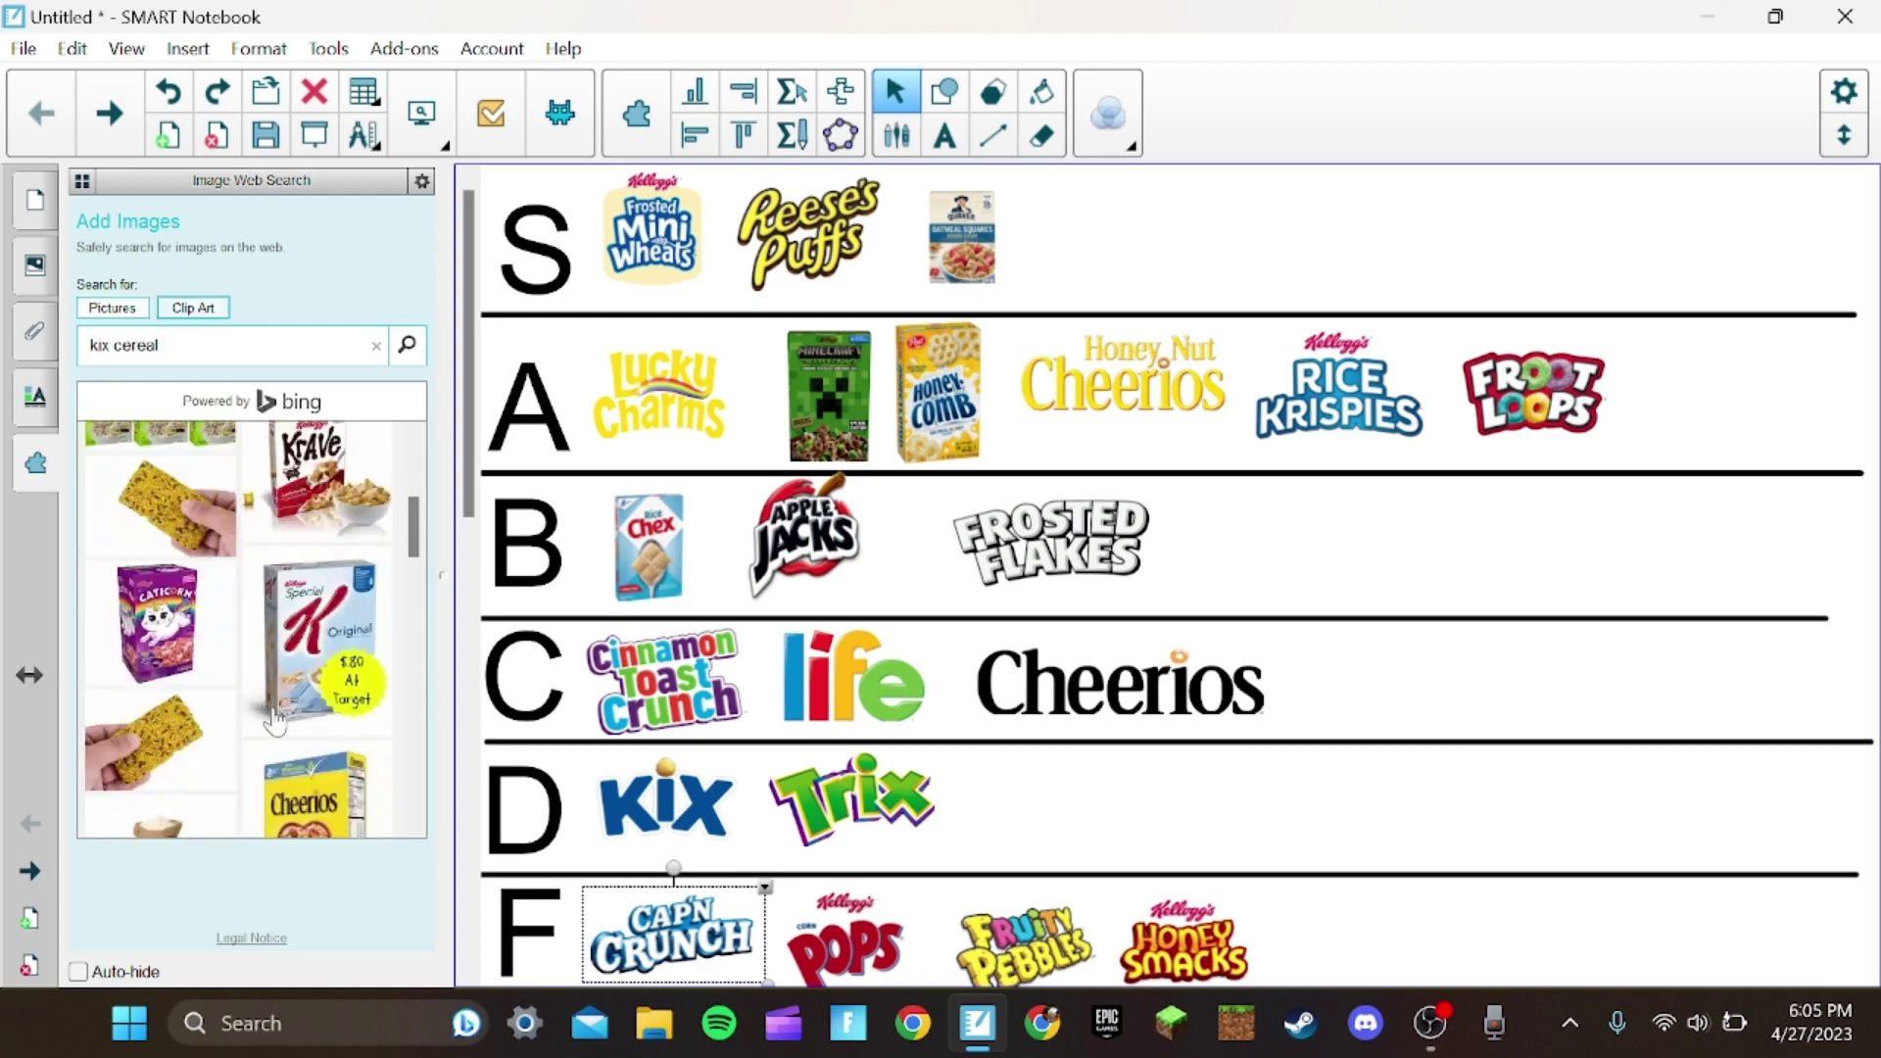
{"action": "scroll", "coordinate": [193, 645], "scroll_direction": "down", "scroll_amount": 2}
{"action": "scroll", "coordinate": [257, 647], "scroll_direction": "down", "scroll_amount": 2}
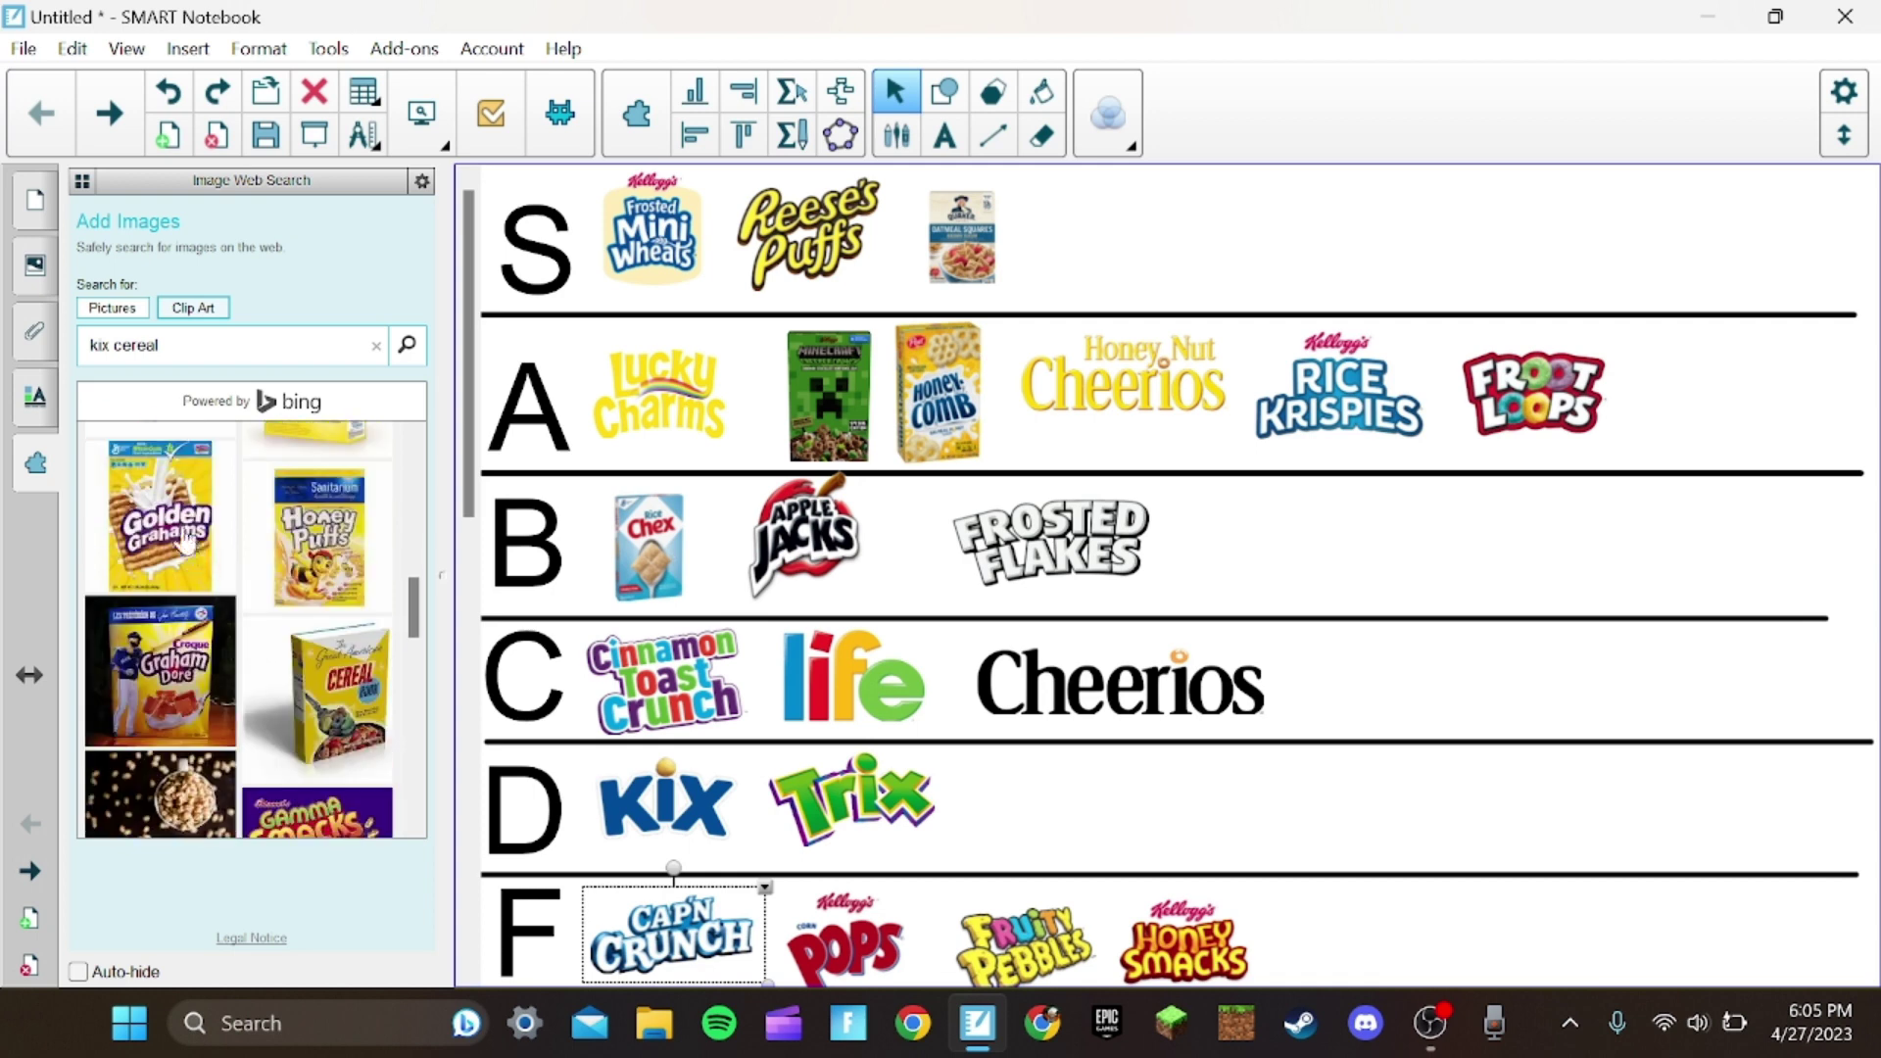
{"action": "scroll", "coordinate": [189, 538], "scroll_direction": "down", "scroll_amount": 2}
{"action": "scroll", "coordinate": [251, 603], "scroll_direction": "down", "scroll_amount": 2}
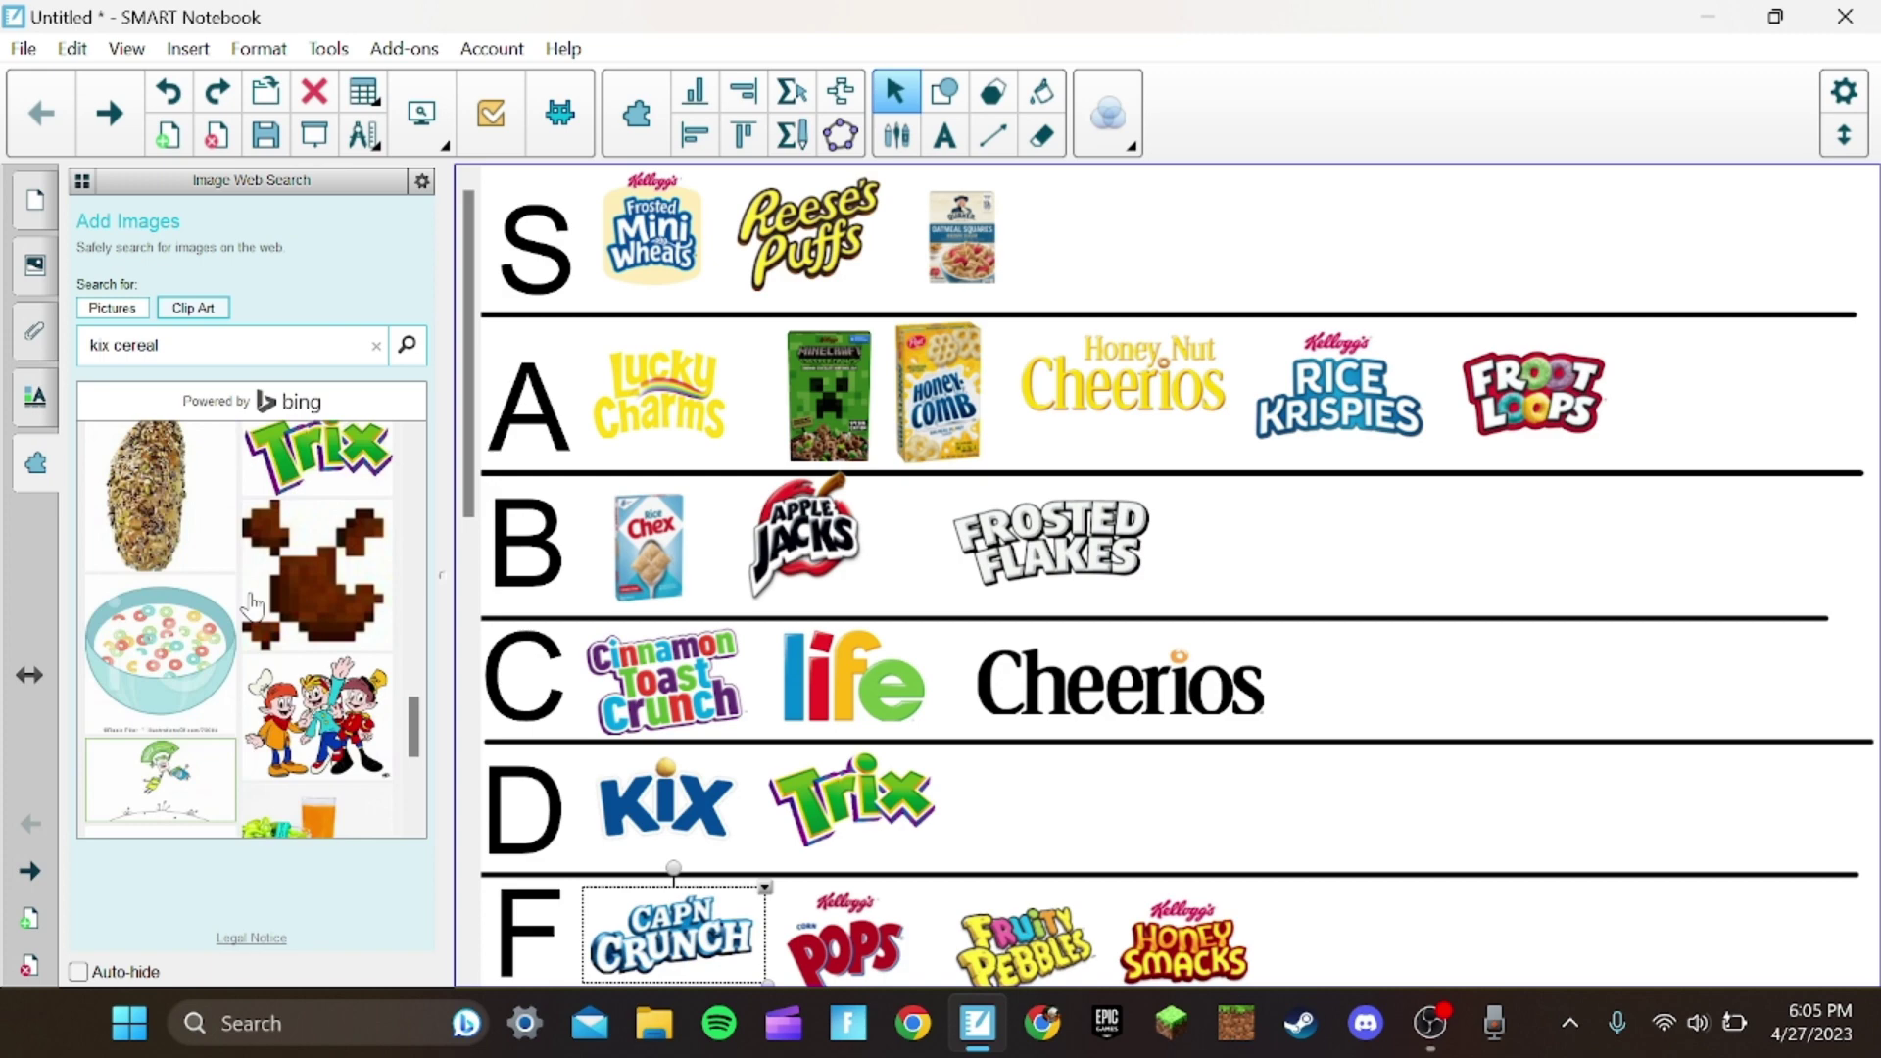
{"action": "scroll", "coordinate": [251, 603], "scroll_direction": "up", "scroll_amount": 3}
{"action": "scroll", "coordinate": [250, 588], "scroll_direction": "up", "scroll_amount": 3}
{"action": "scroll", "coordinate": [251, 573], "scroll_direction": "up", "scroll_amount": 3}
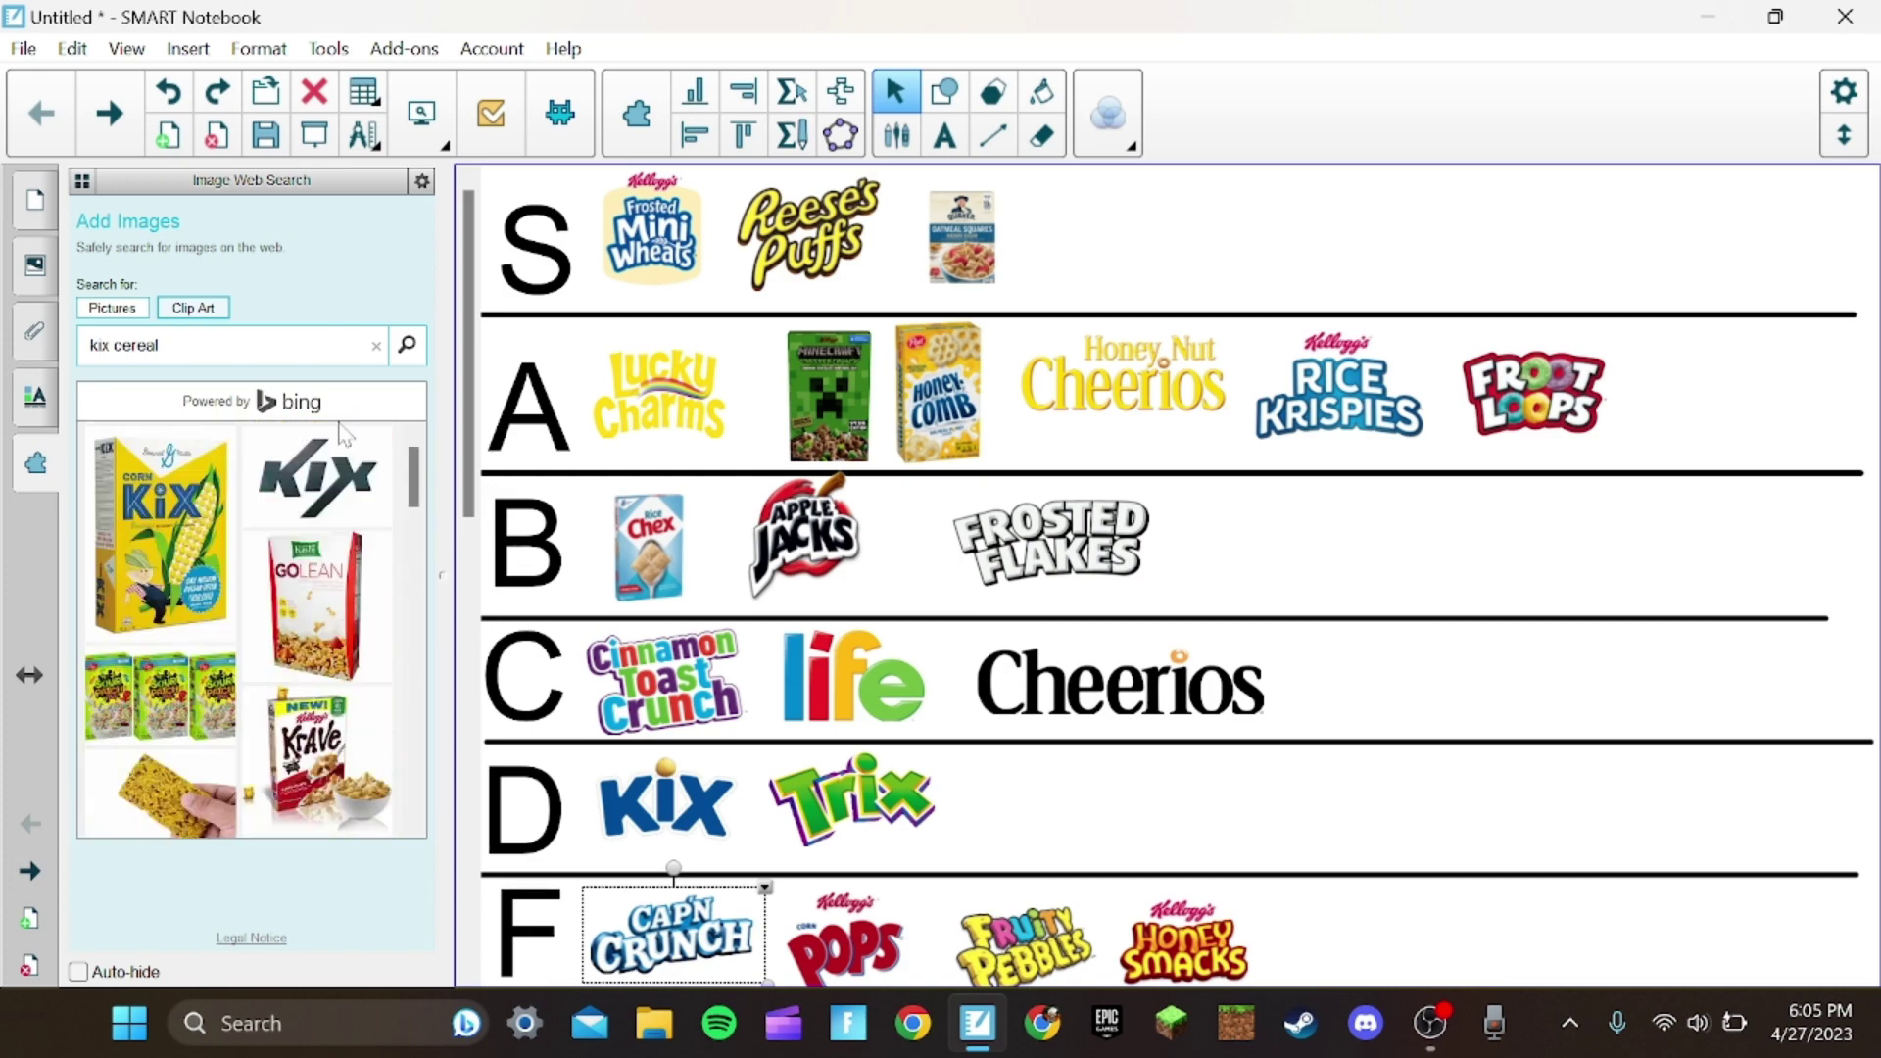
{"action": "left_click", "coordinate": [377, 344]}
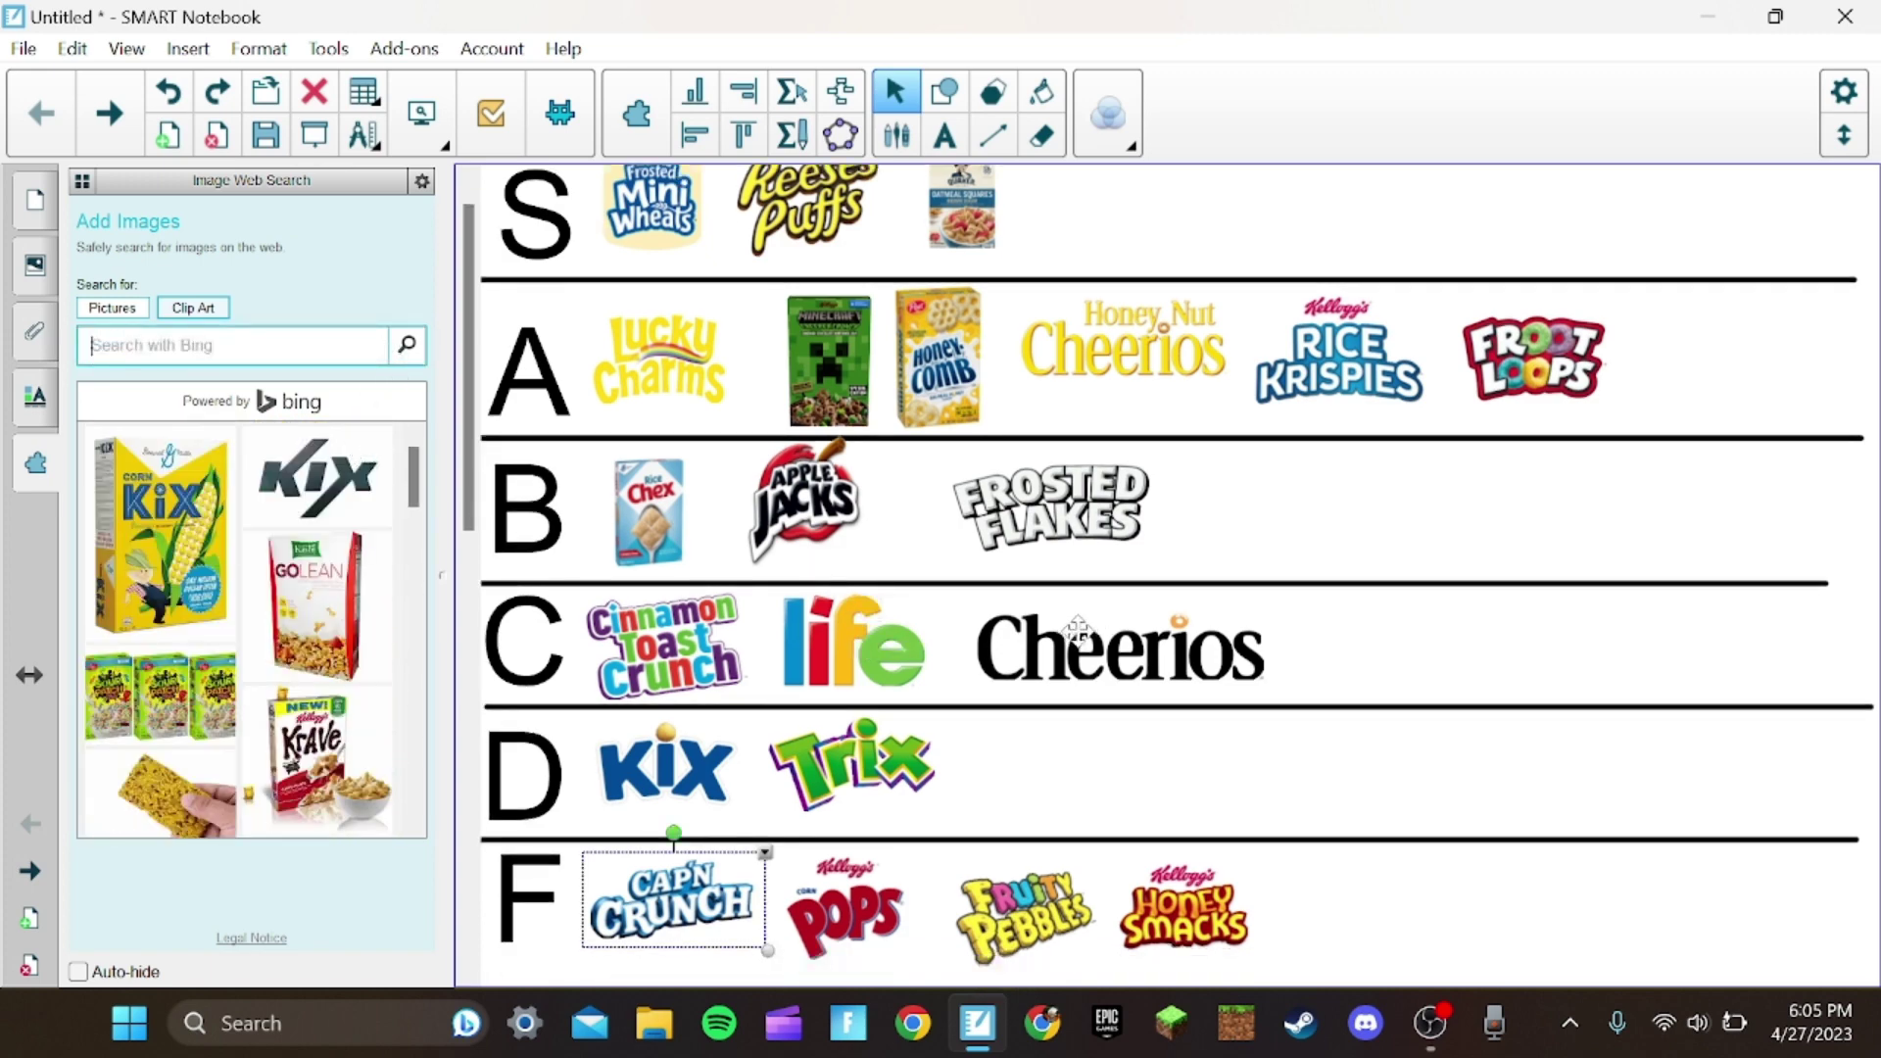
Order row C as Cheerios beside the letter C, then Life, then Cinnamon Toast Crunch
{"action": "left_click_drag", "start_coordinate": [1081, 629], "coordinate": [614, 626]}
{"action": "left_click_drag", "start_coordinate": [851, 606], "coordinate": [1095, 632]}
{"action": "left_click_drag", "start_coordinate": [704, 633], "coordinate": [1094, 629]}
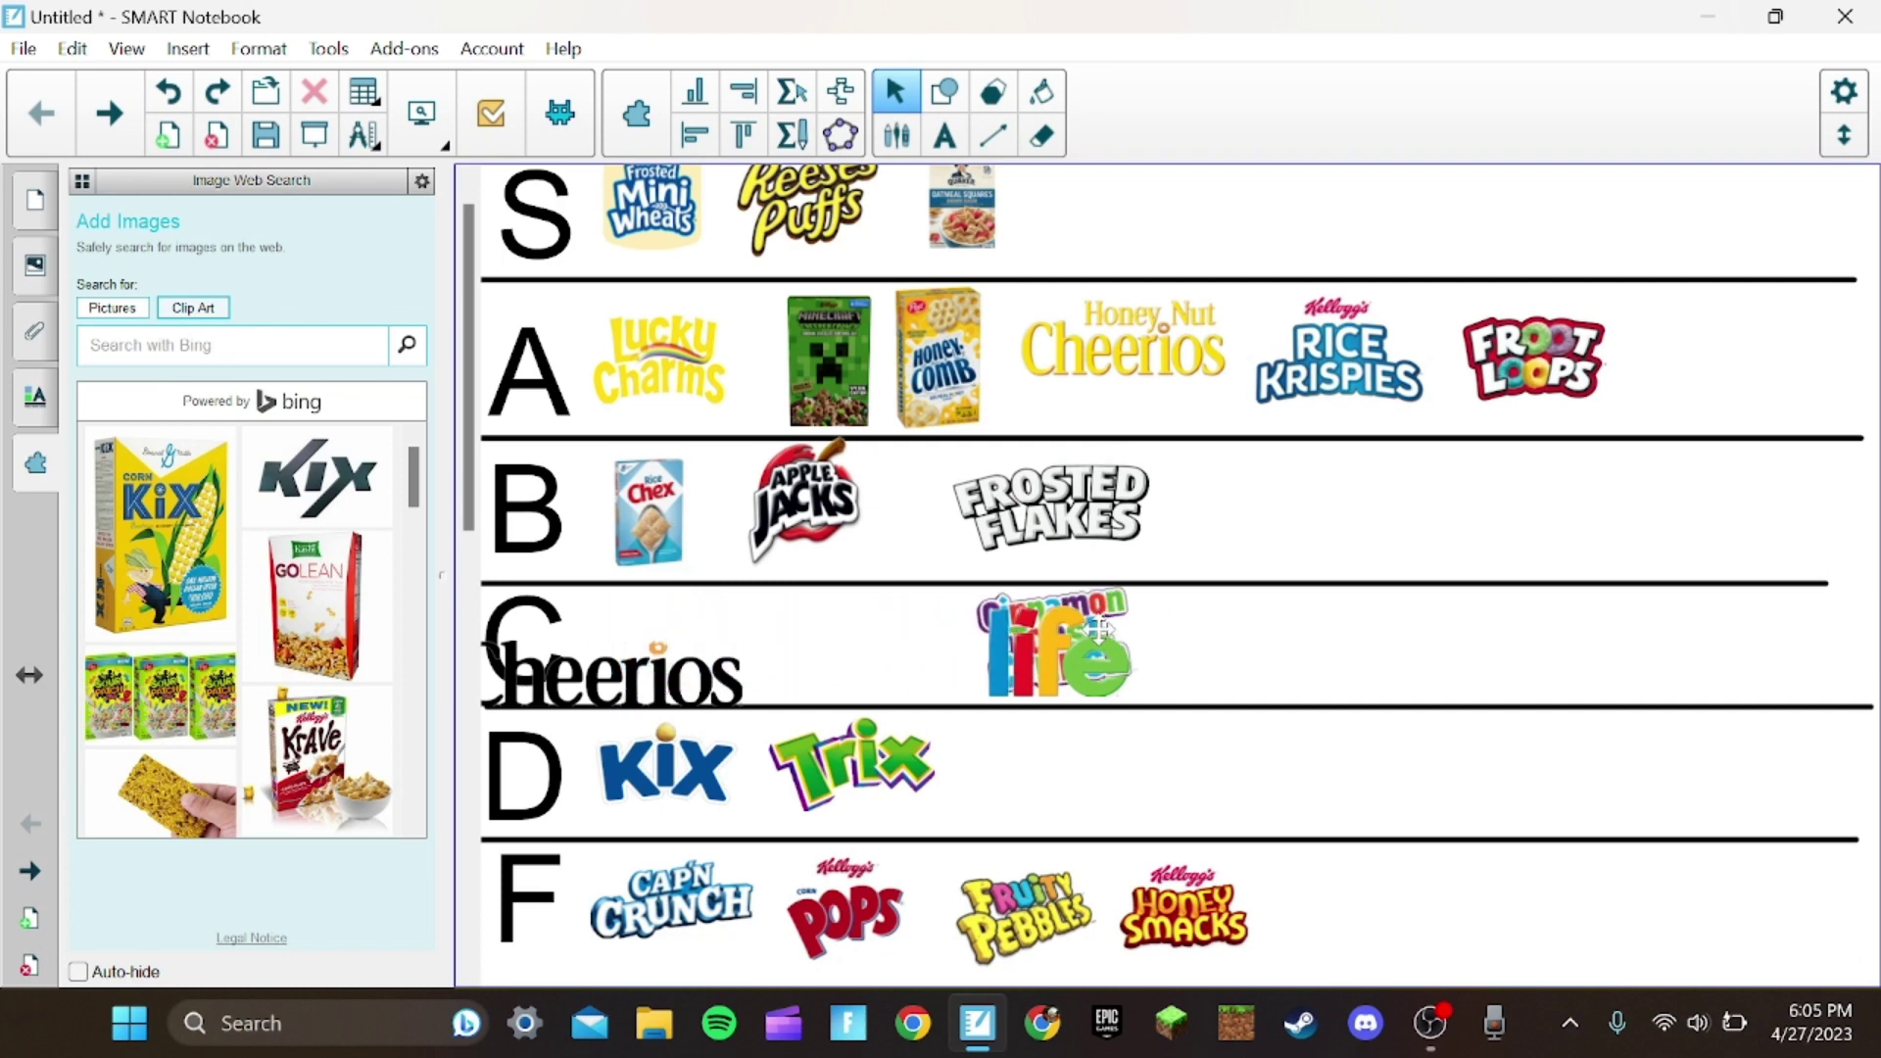
{"action": "left_click_drag", "start_coordinate": [702, 667], "coordinate": [909, 664]}
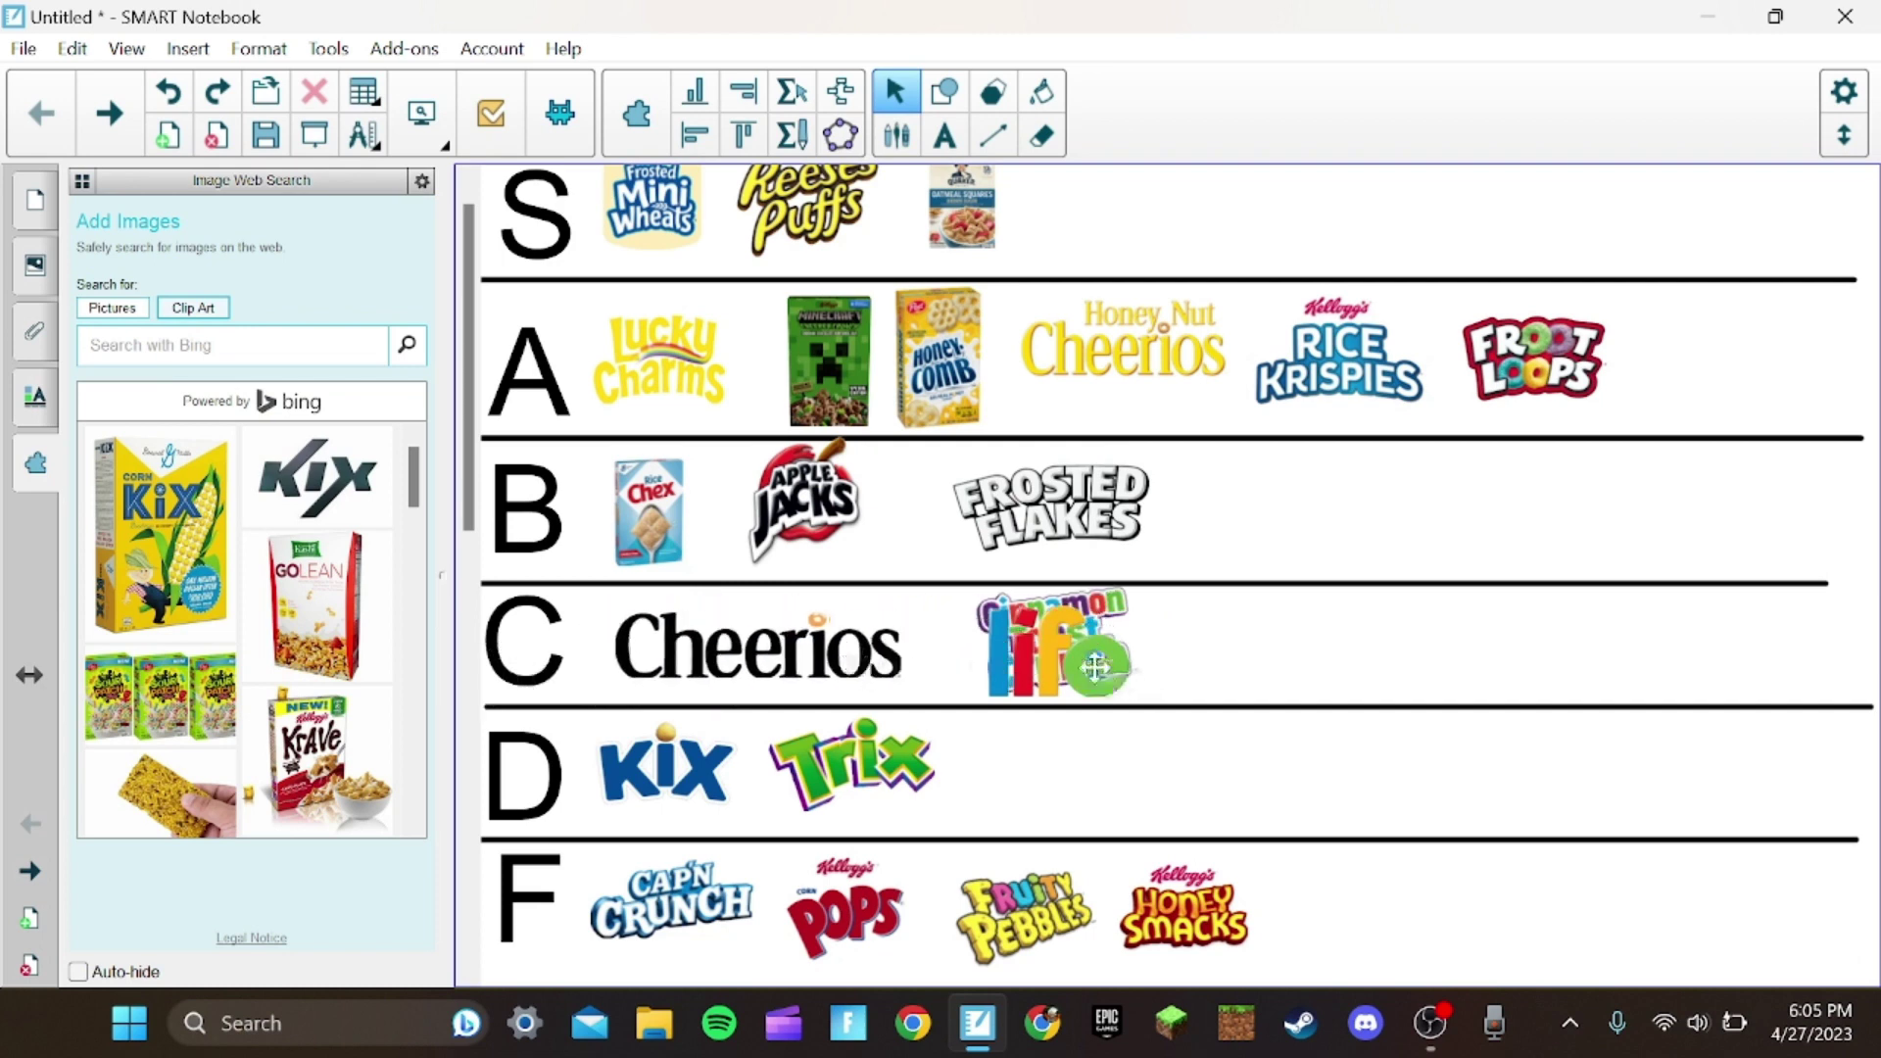
{"action": "left_click_drag", "start_coordinate": [1069, 669], "coordinate": [985, 691]}
{"action": "left_click_drag", "start_coordinate": [1089, 650], "coordinate": [1267, 655]}
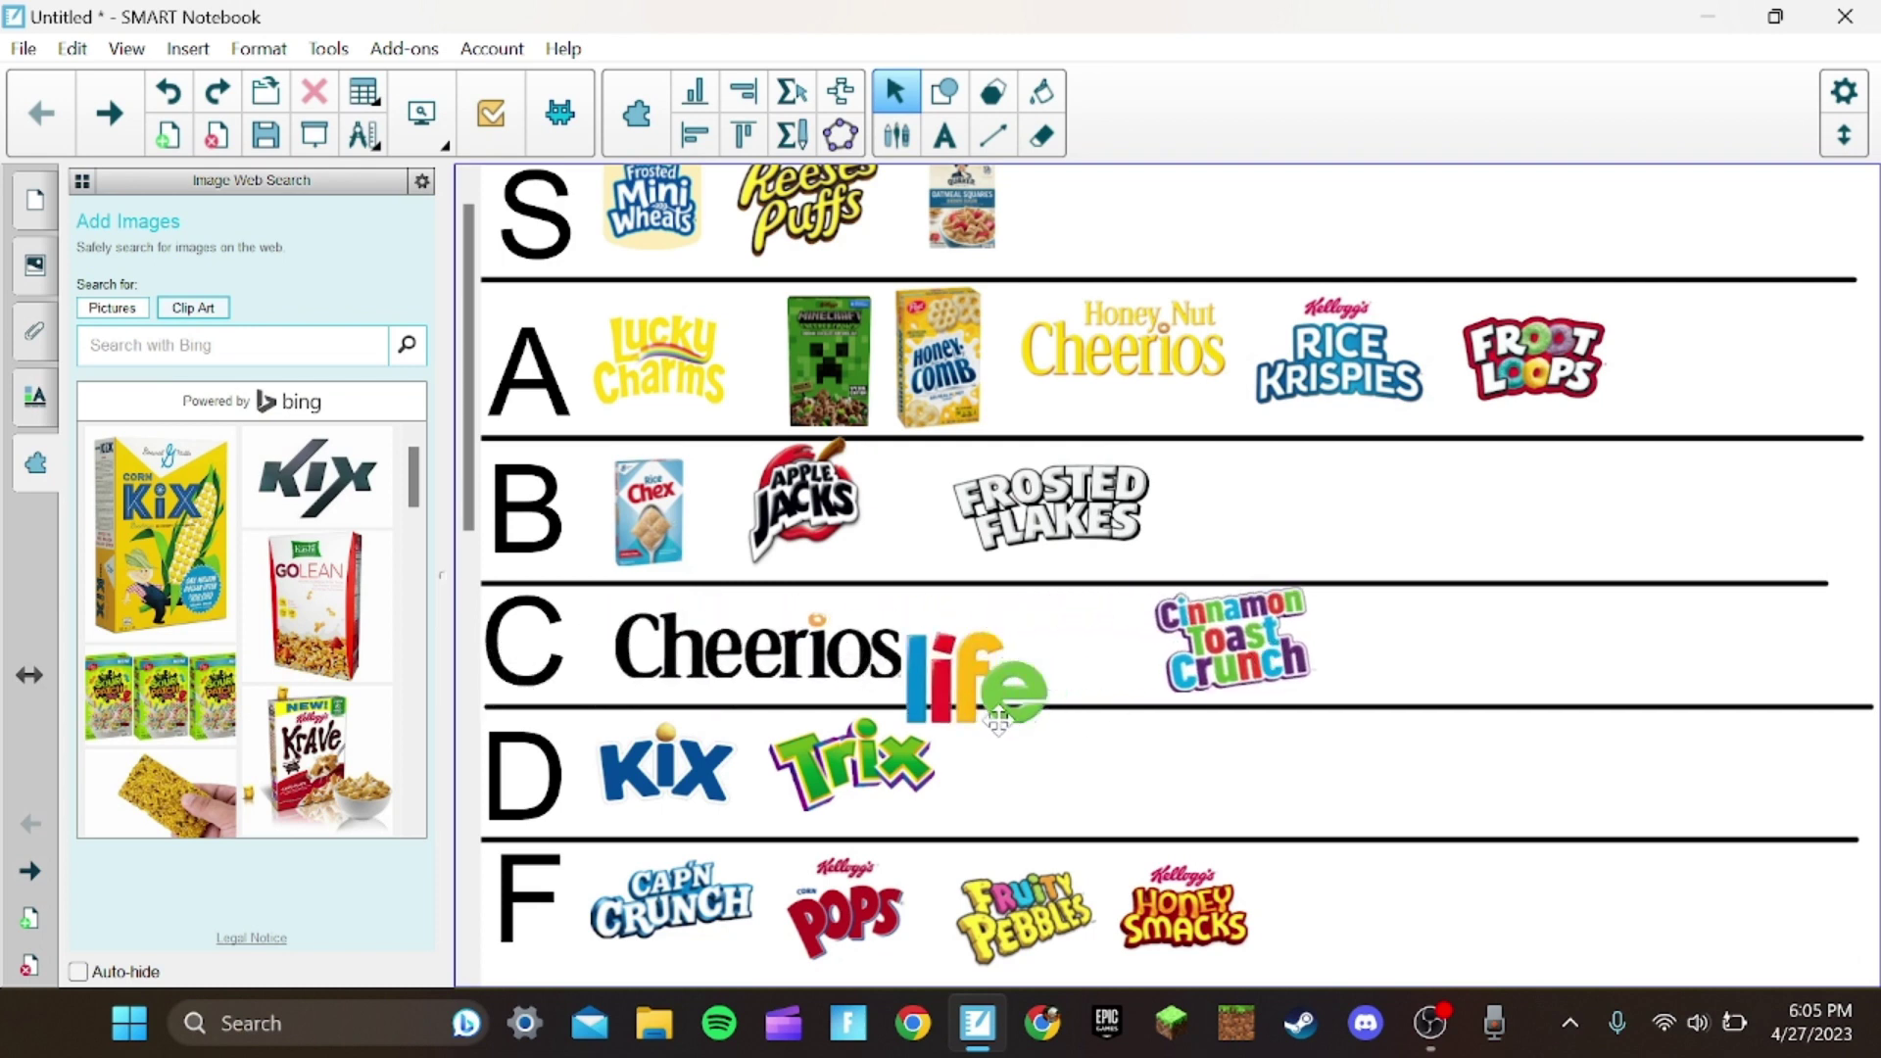
{"action": "left_click_drag", "start_coordinate": [999, 696], "coordinate": [1050, 670]}
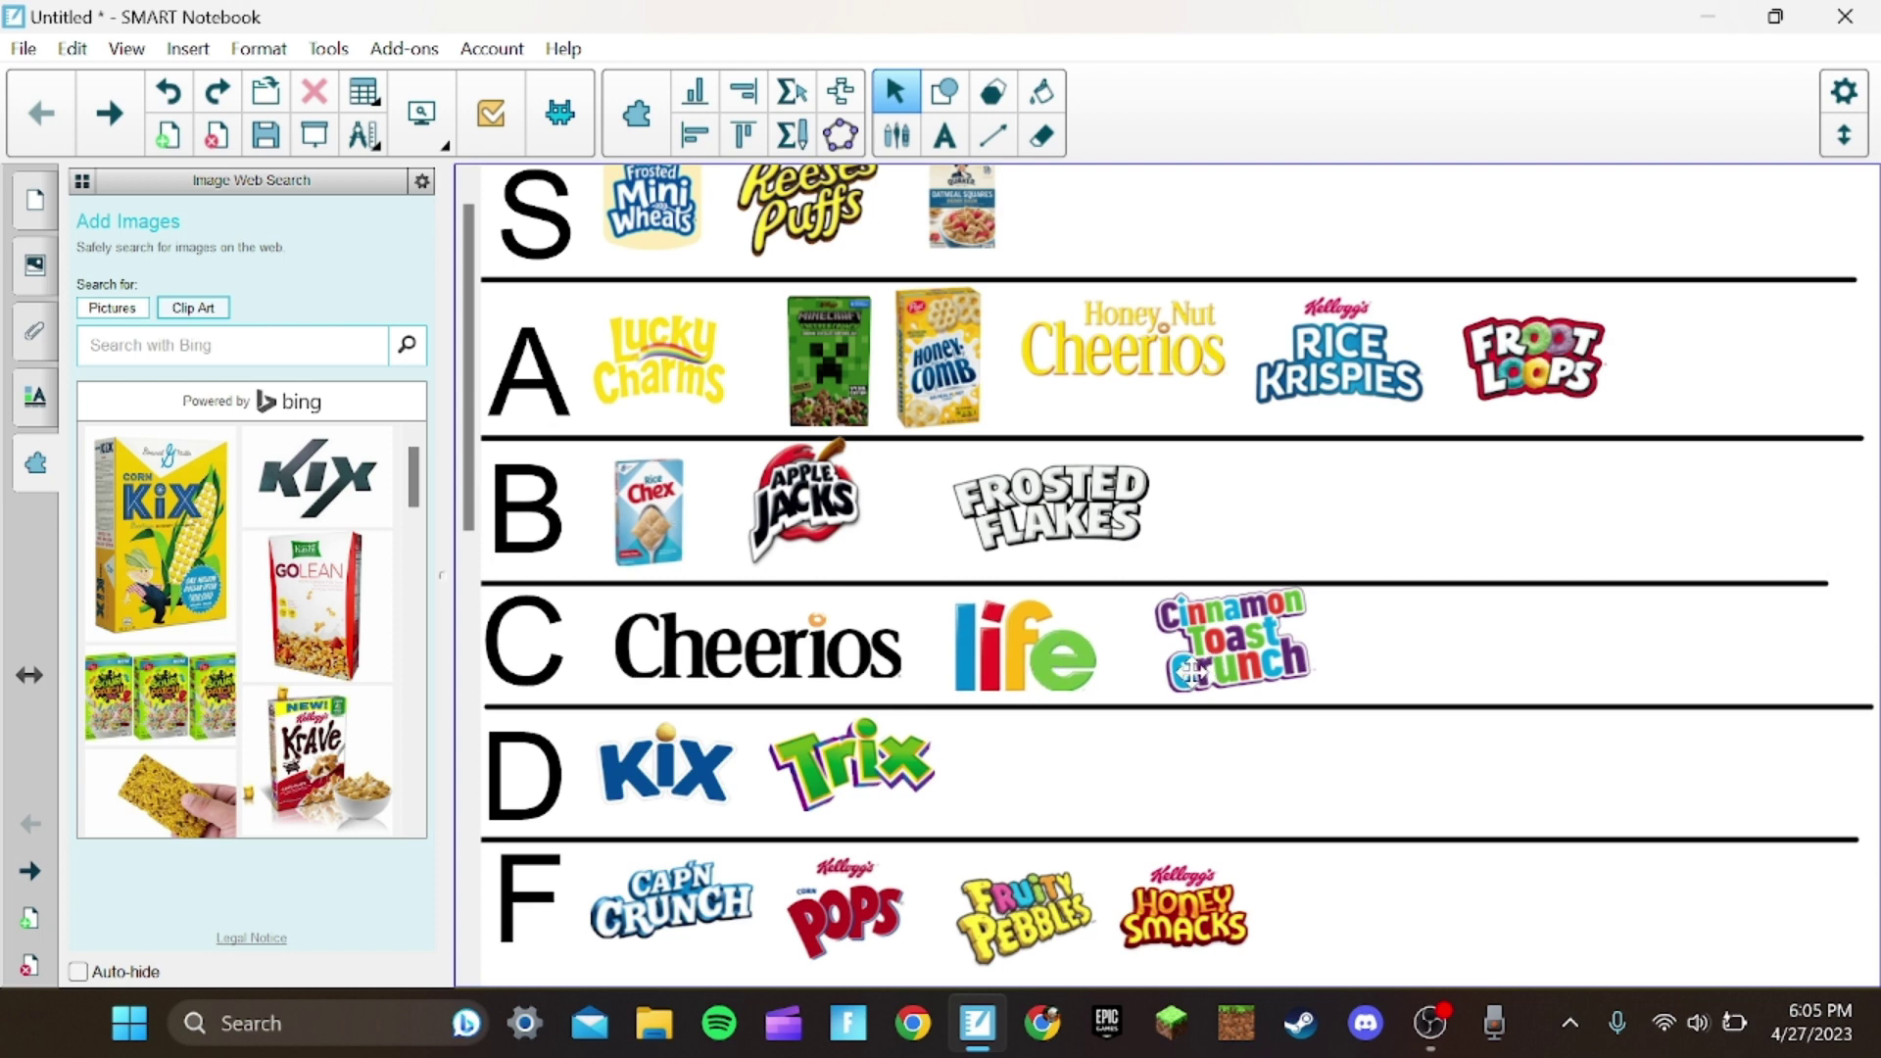
{"action": "left_click_drag", "start_coordinate": [1182, 677], "coordinate": [1172, 676]}
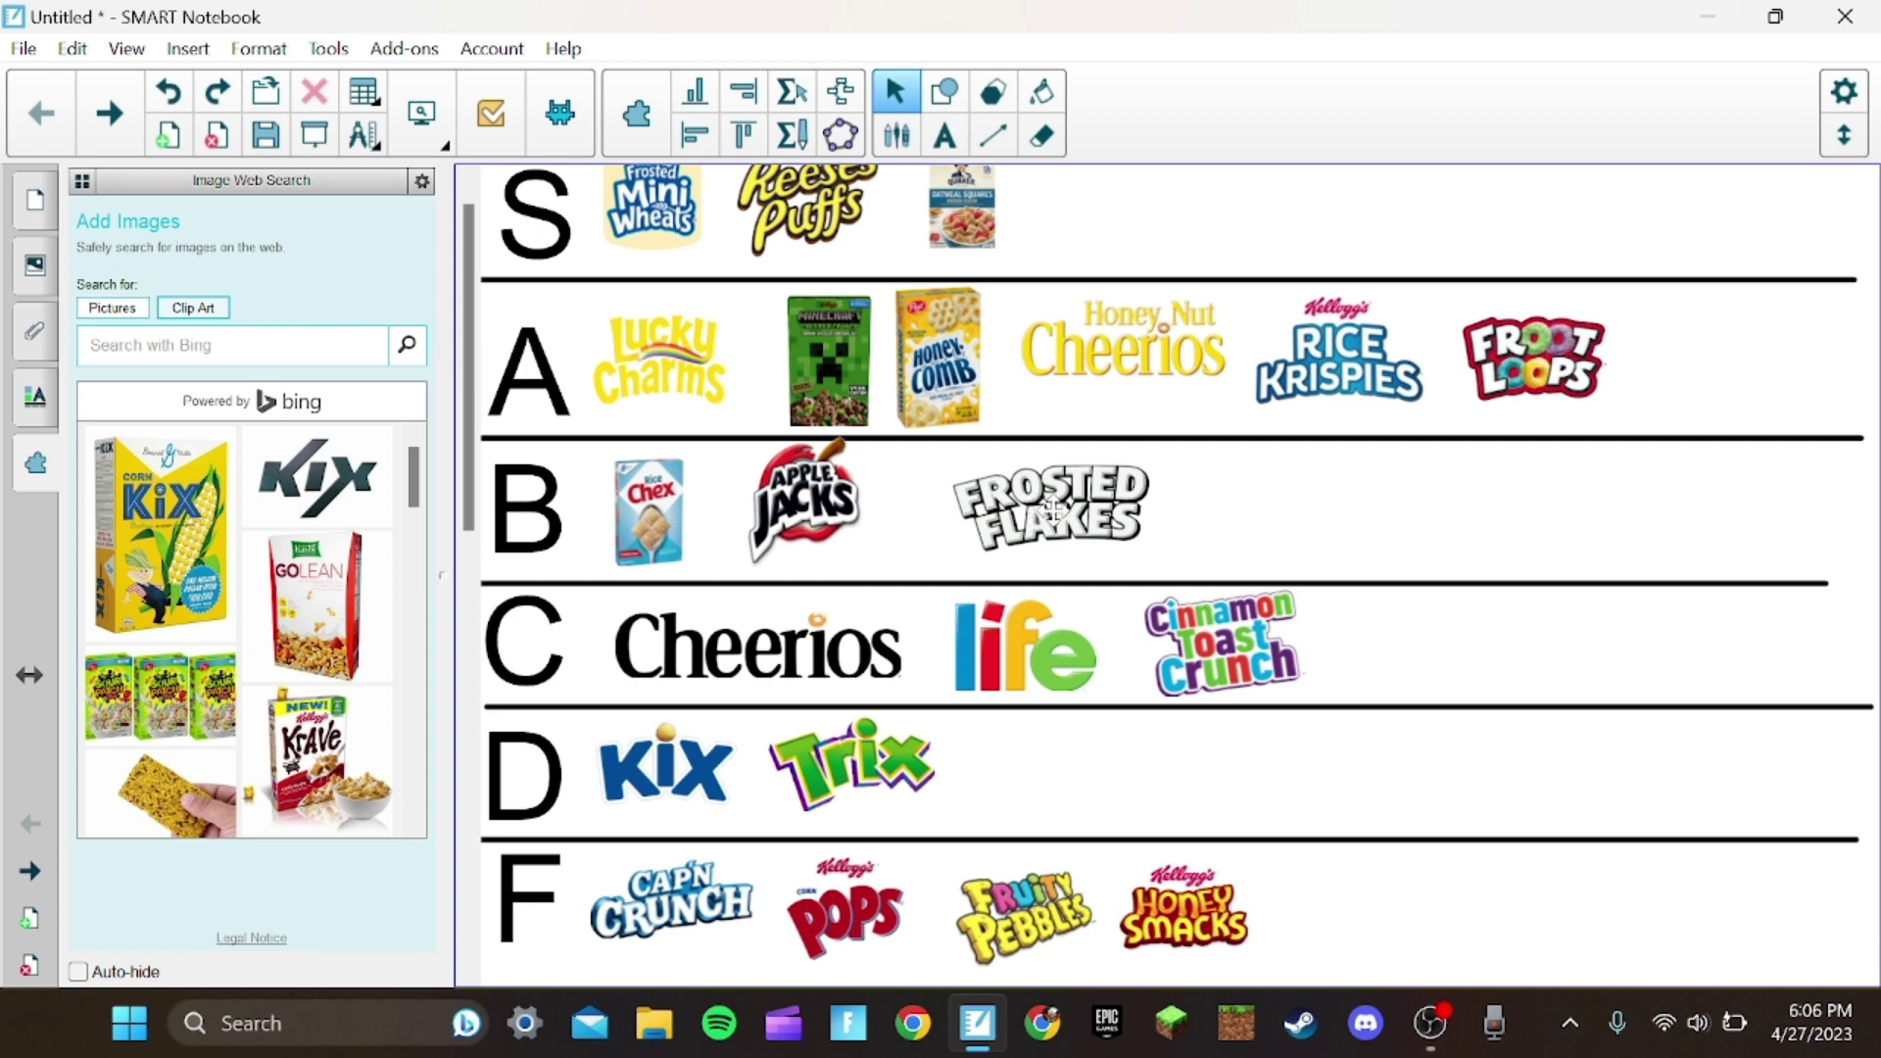
Move Frosted Flakes from tier B into row C, between Life and Cinnamon Toast Crunch
{"action": "mouse_move", "coordinate": [1052, 509]}
{"action": "left_mouse_down"}
{"action": "mouse_move", "coordinate": [576, 644]}
{"action": "mouse_move", "coordinate": [1396, 641]}
{"action": "mouse_move", "coordinate": [1058, 648]}
{"action": "left_mouse_up"}
{"action": "left_click_drag", "start_coordinate": [1220, 641], "coordinate": [1499, 642]}
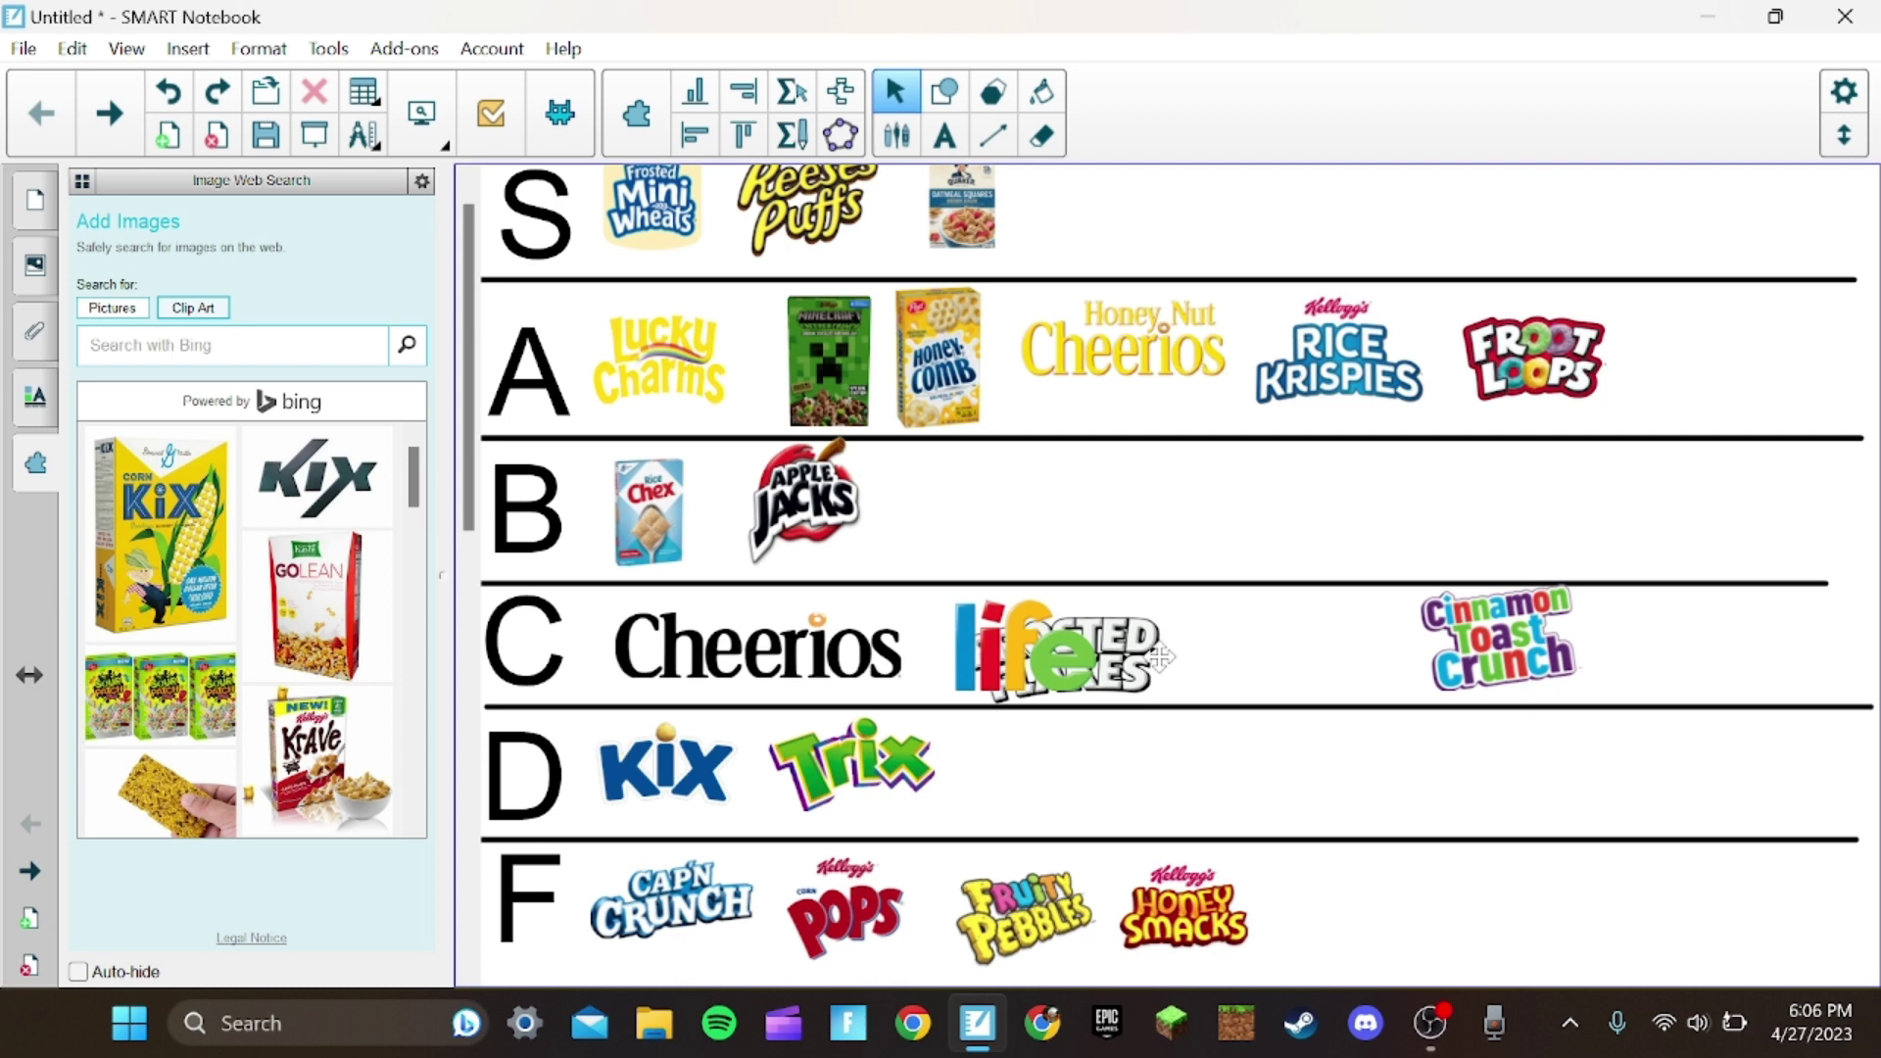
{"action": "left_click_drag", "start_coordinate": [1162, 656], "coordinate": [1352, 657]}
{"action": "left_click_drag", "start_coordinate": [1507, 662], "coordinate": [1455, 662]}
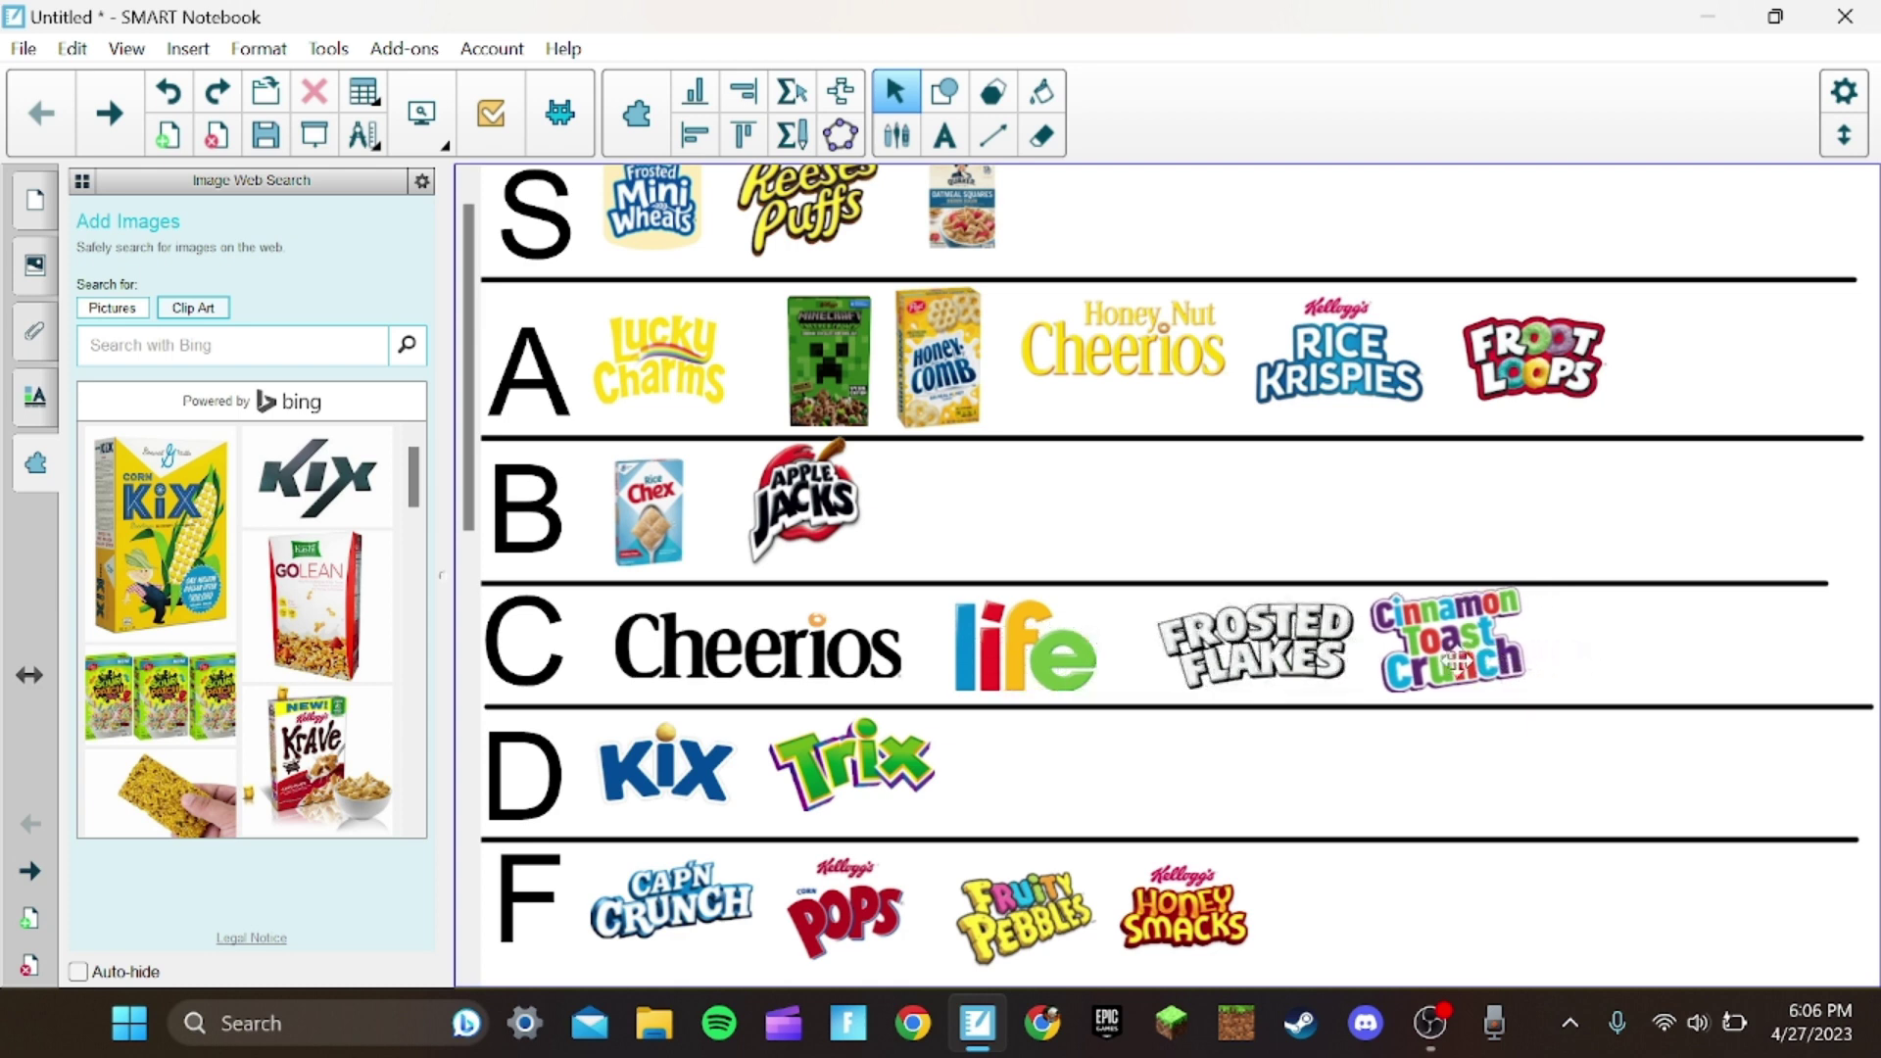
{"action": "left_click_drag", "start_coordinate": [1293, 648], "coordinate": [1264, 651]}
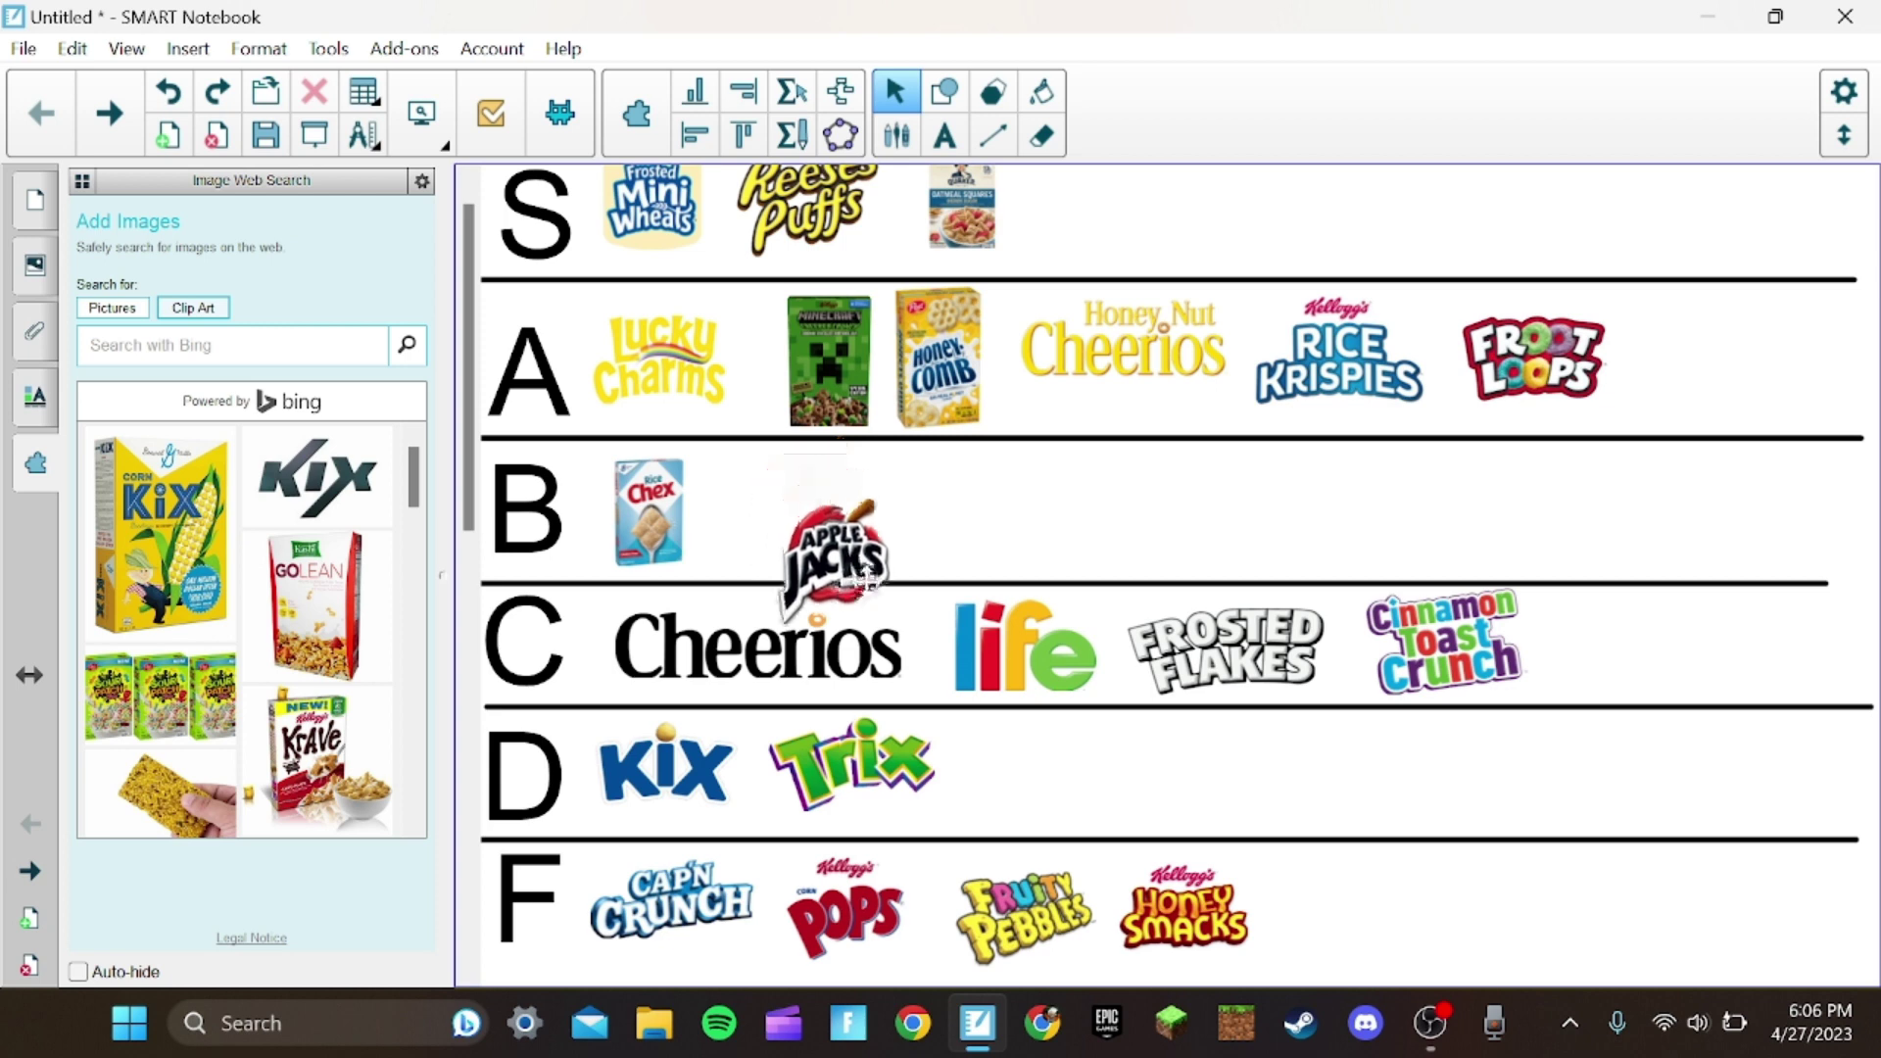
Enlarge Rice Chex slightly and move Apple Jacks up beside it in row B
{"action": "left_click_drag", "start_coordinate": [823, 540], "coordinate": [856, 555]}
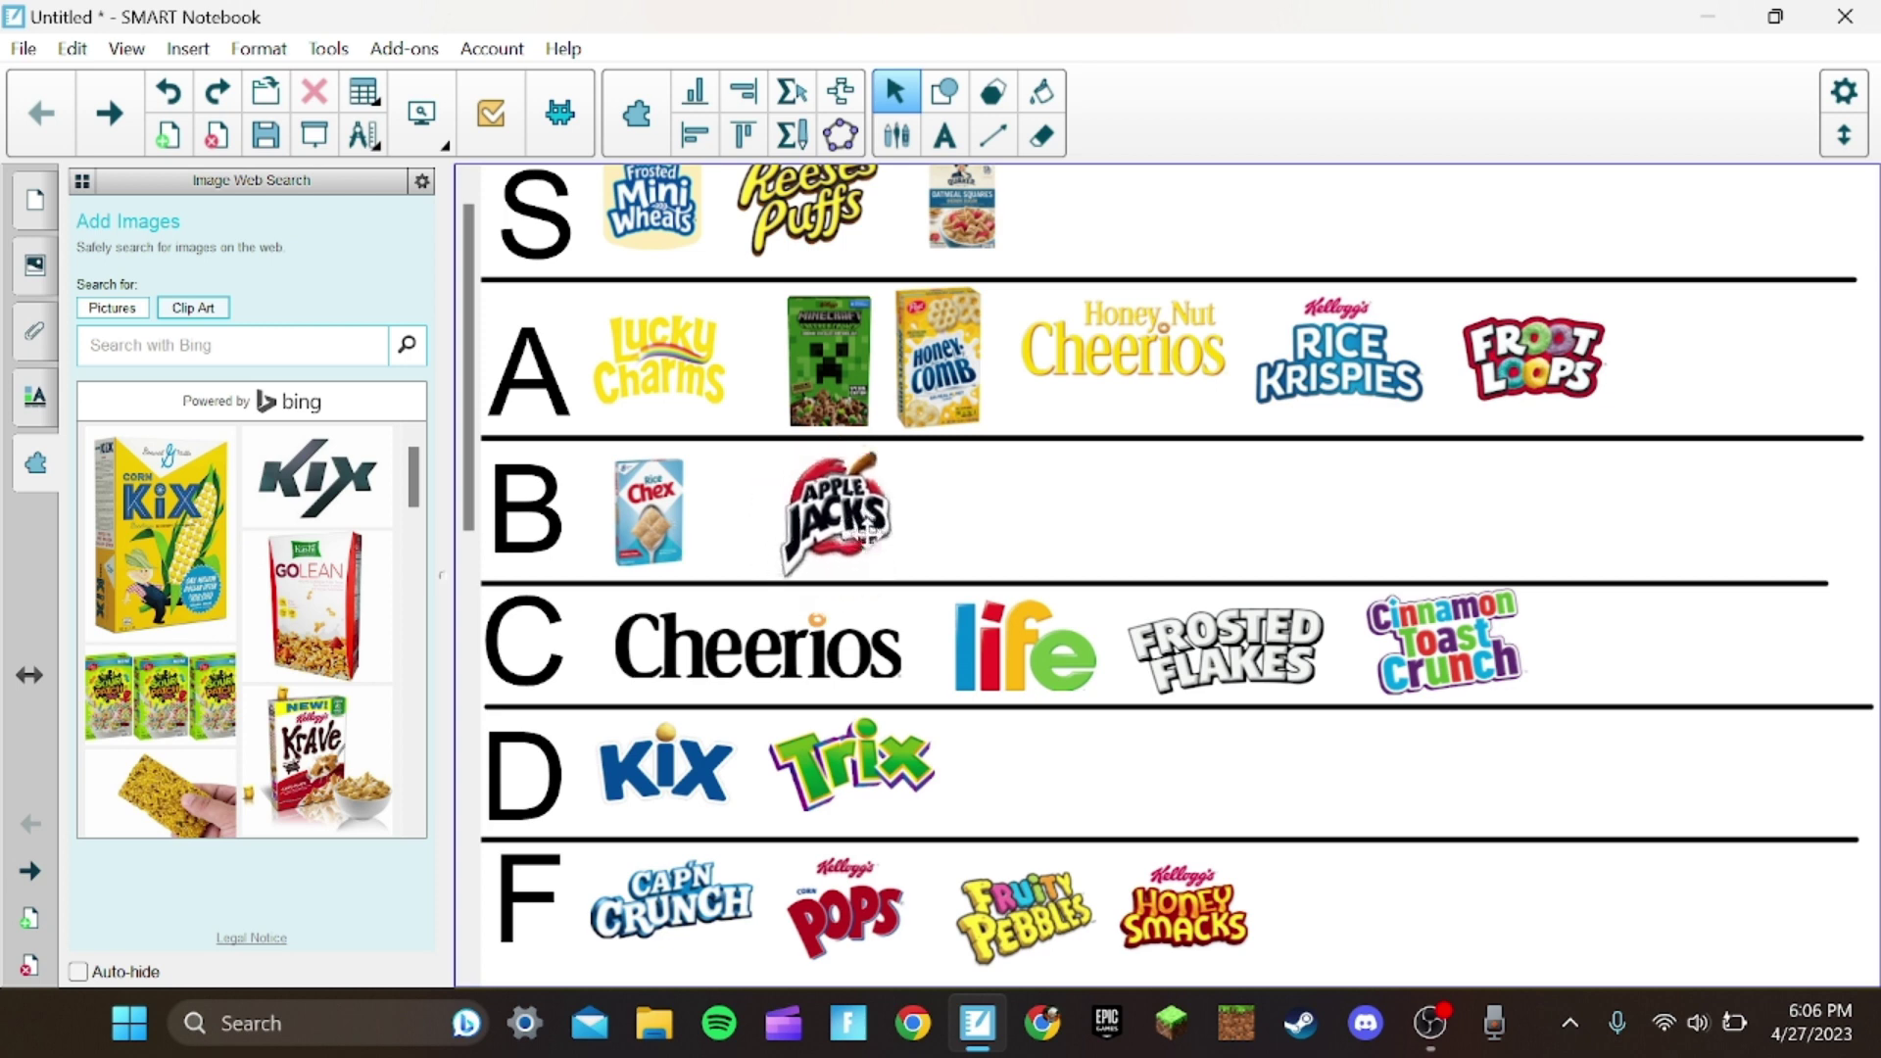
{"action": "left_click", "coordinate": [685, 517]}
{"action": "left_click_drag", "start_coordinate": [709, 573], "coordinate": [727, 588]}
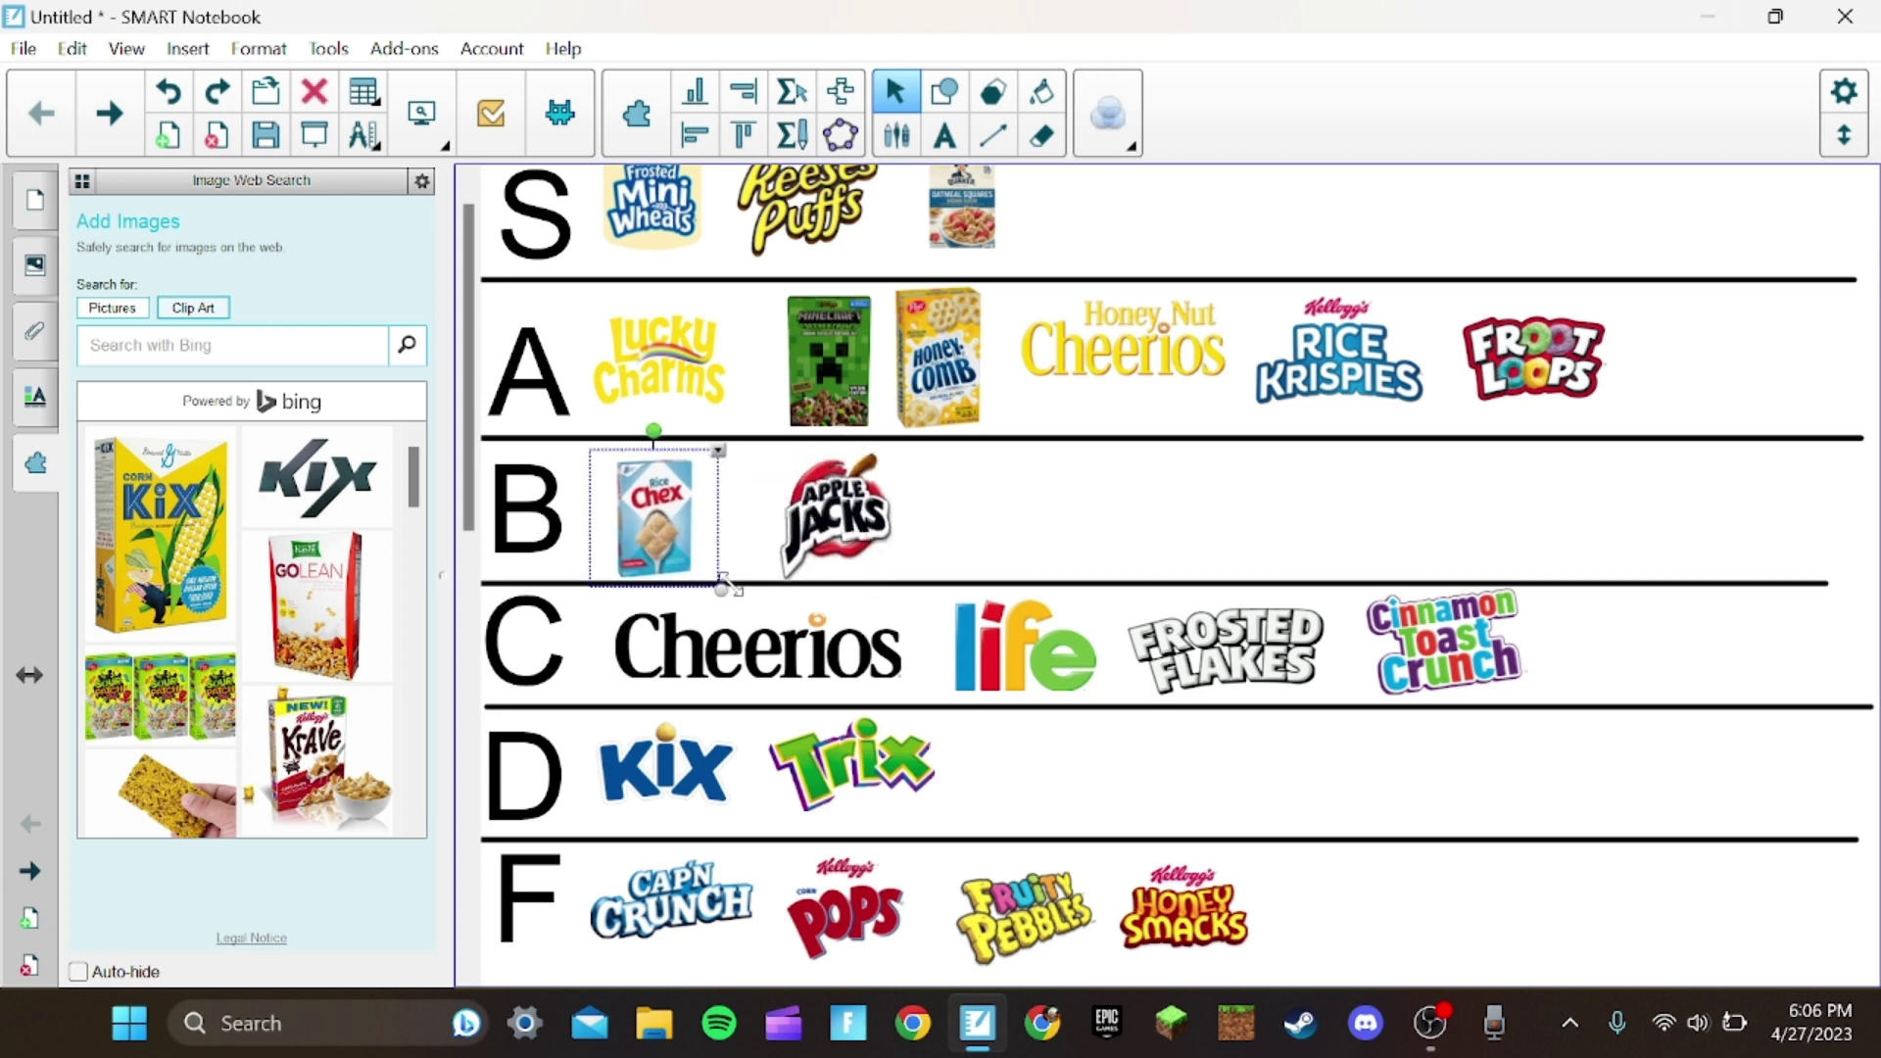
{"action": "left_click_drag", "start_coordinate": [883, 537], "coordinate": [874, 521]}
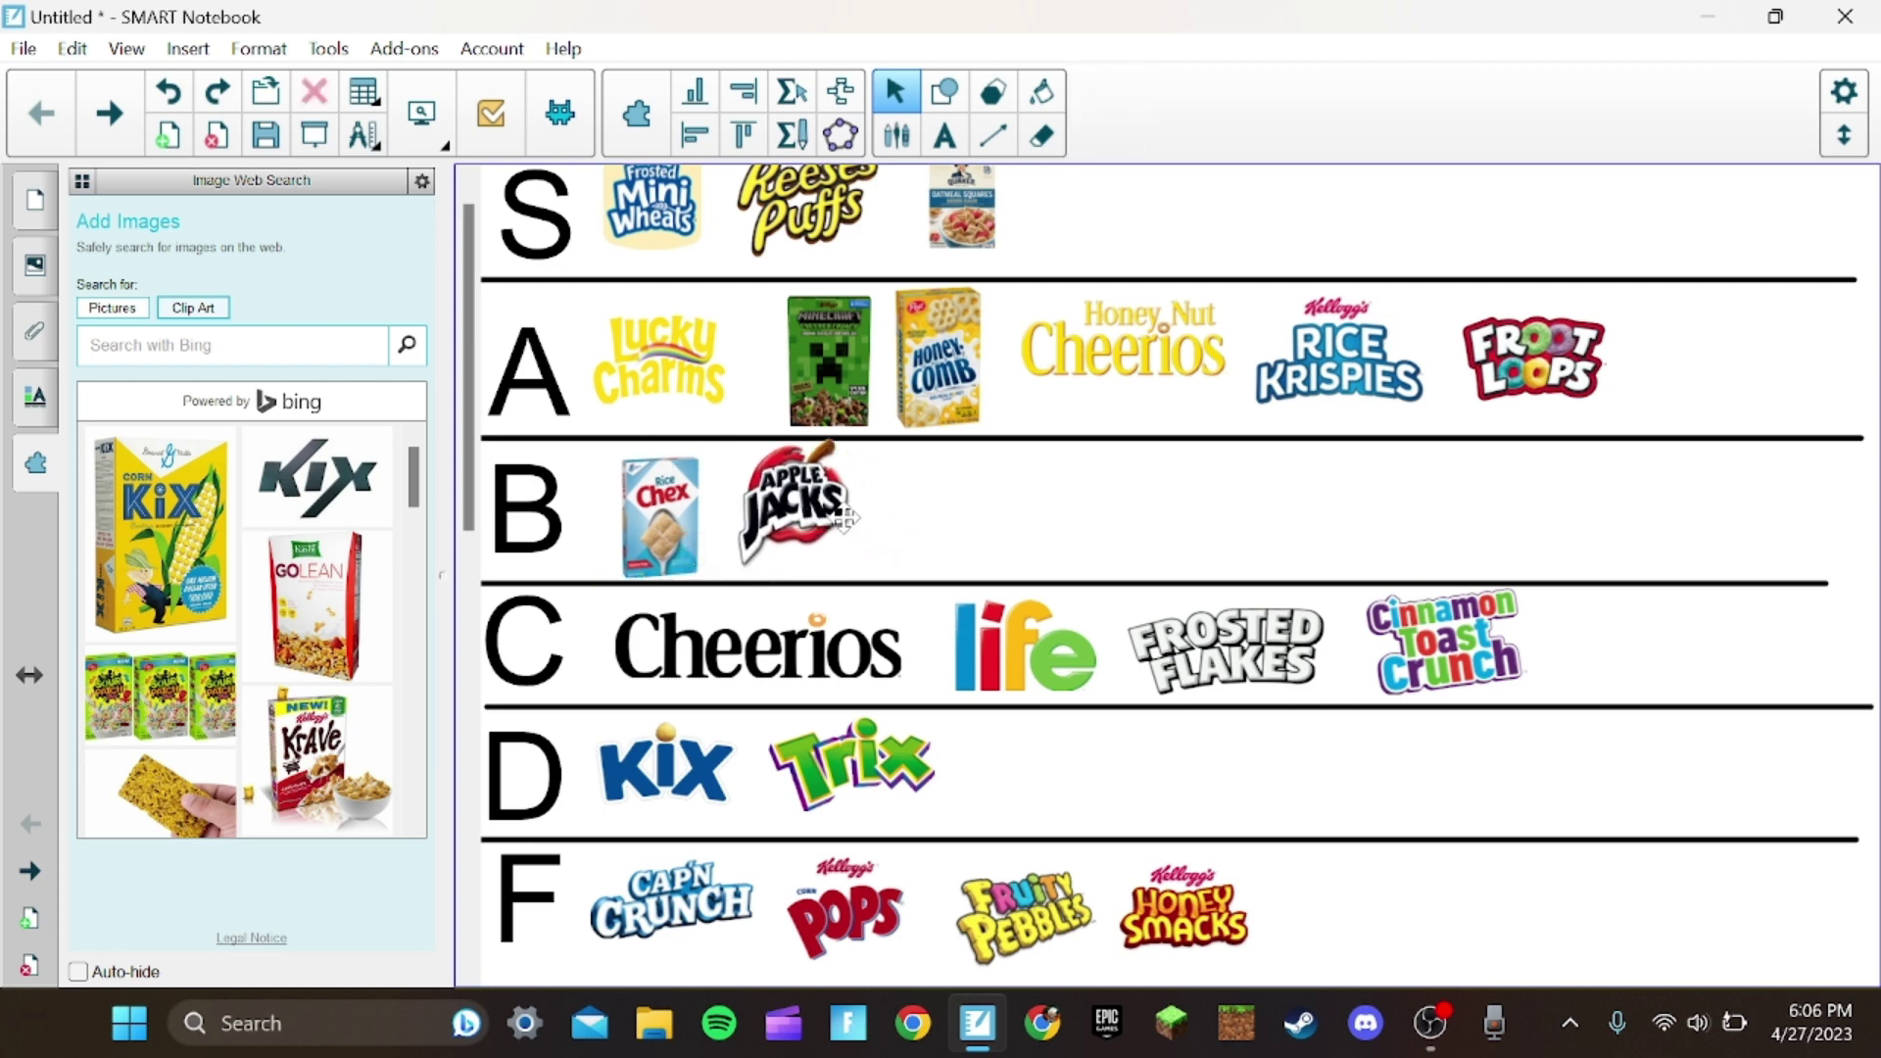
{"action": "left_click", "coordinate": [844, 518]}
Undo an accidental move of Froot Loops in row A
{"action": "left_click", "coordinate": [930, 482]}
{"action": "scroll", "coordinate": [929, 482], "scroll_direction": "up", "scroll_amount": 1}
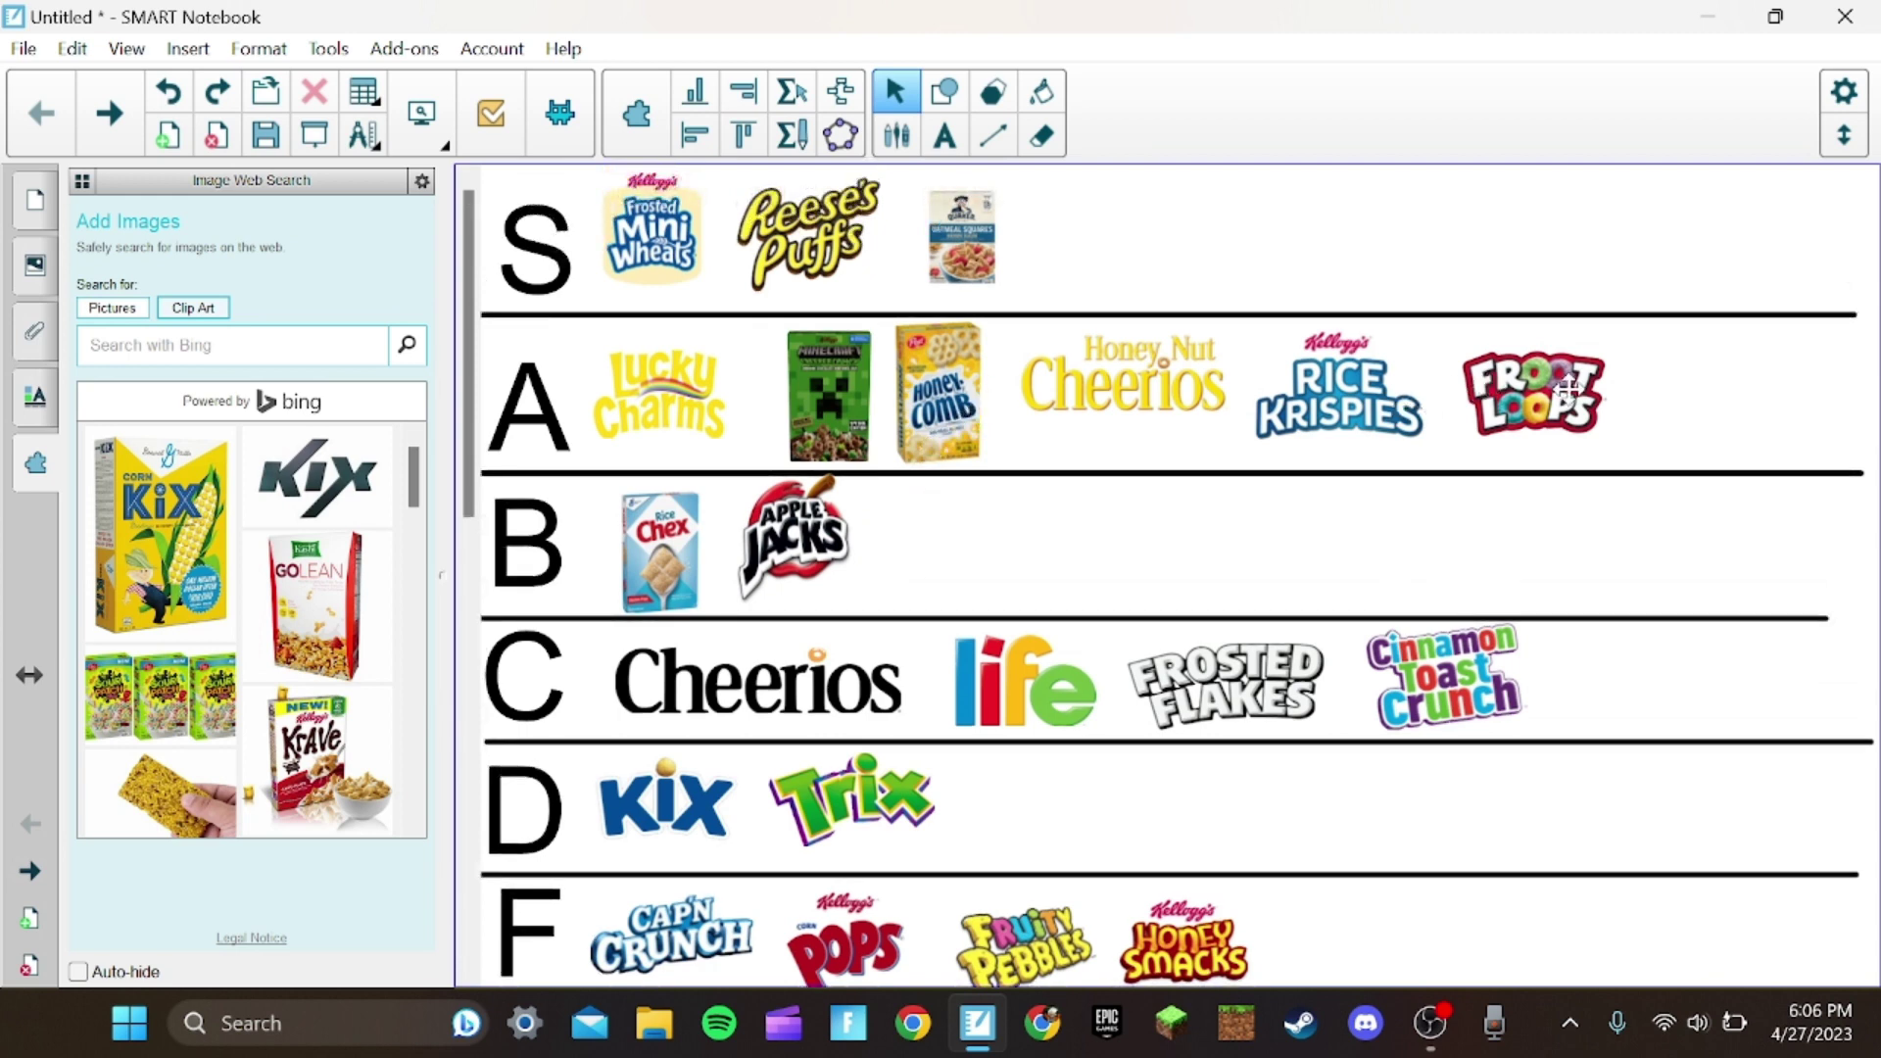
{"action": "left_click_drag", "start_coordinate": [1514, 417], "coordinate": [1661, 430]}
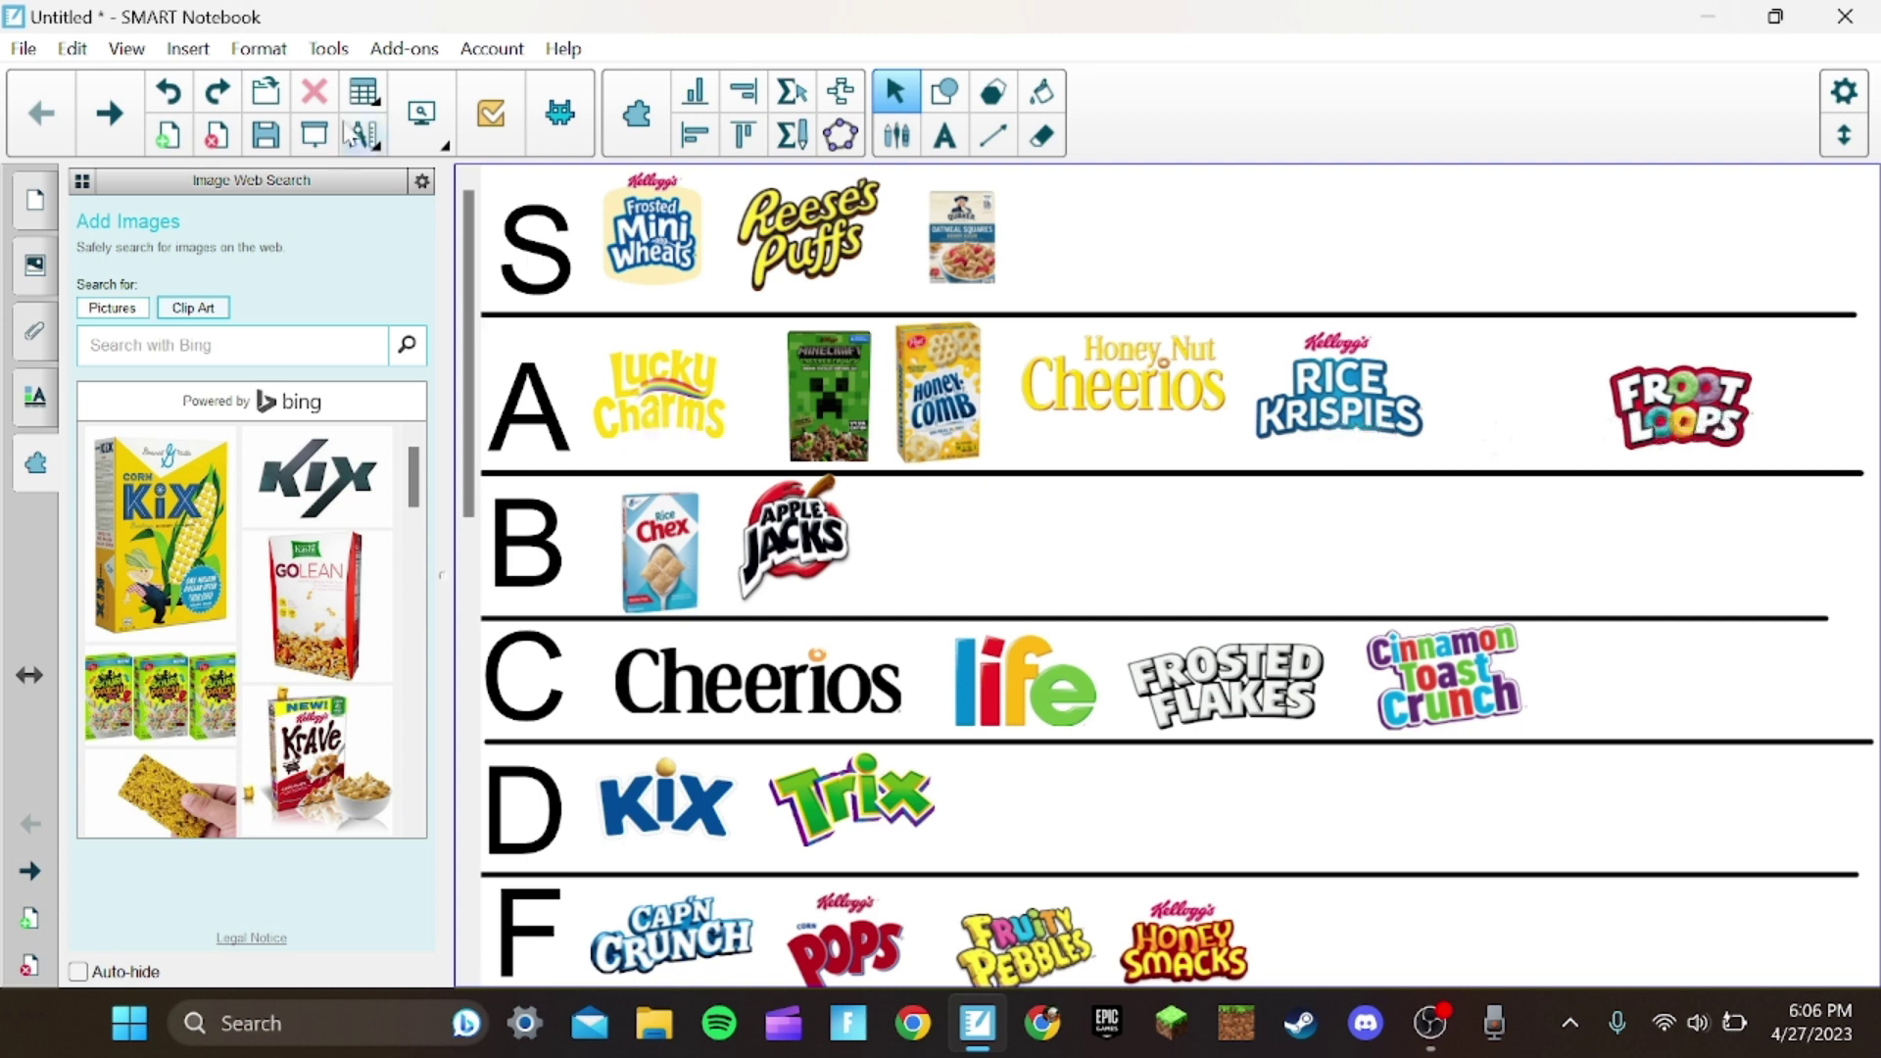
{"action": "left_click", "coordinate": [169, 92]}
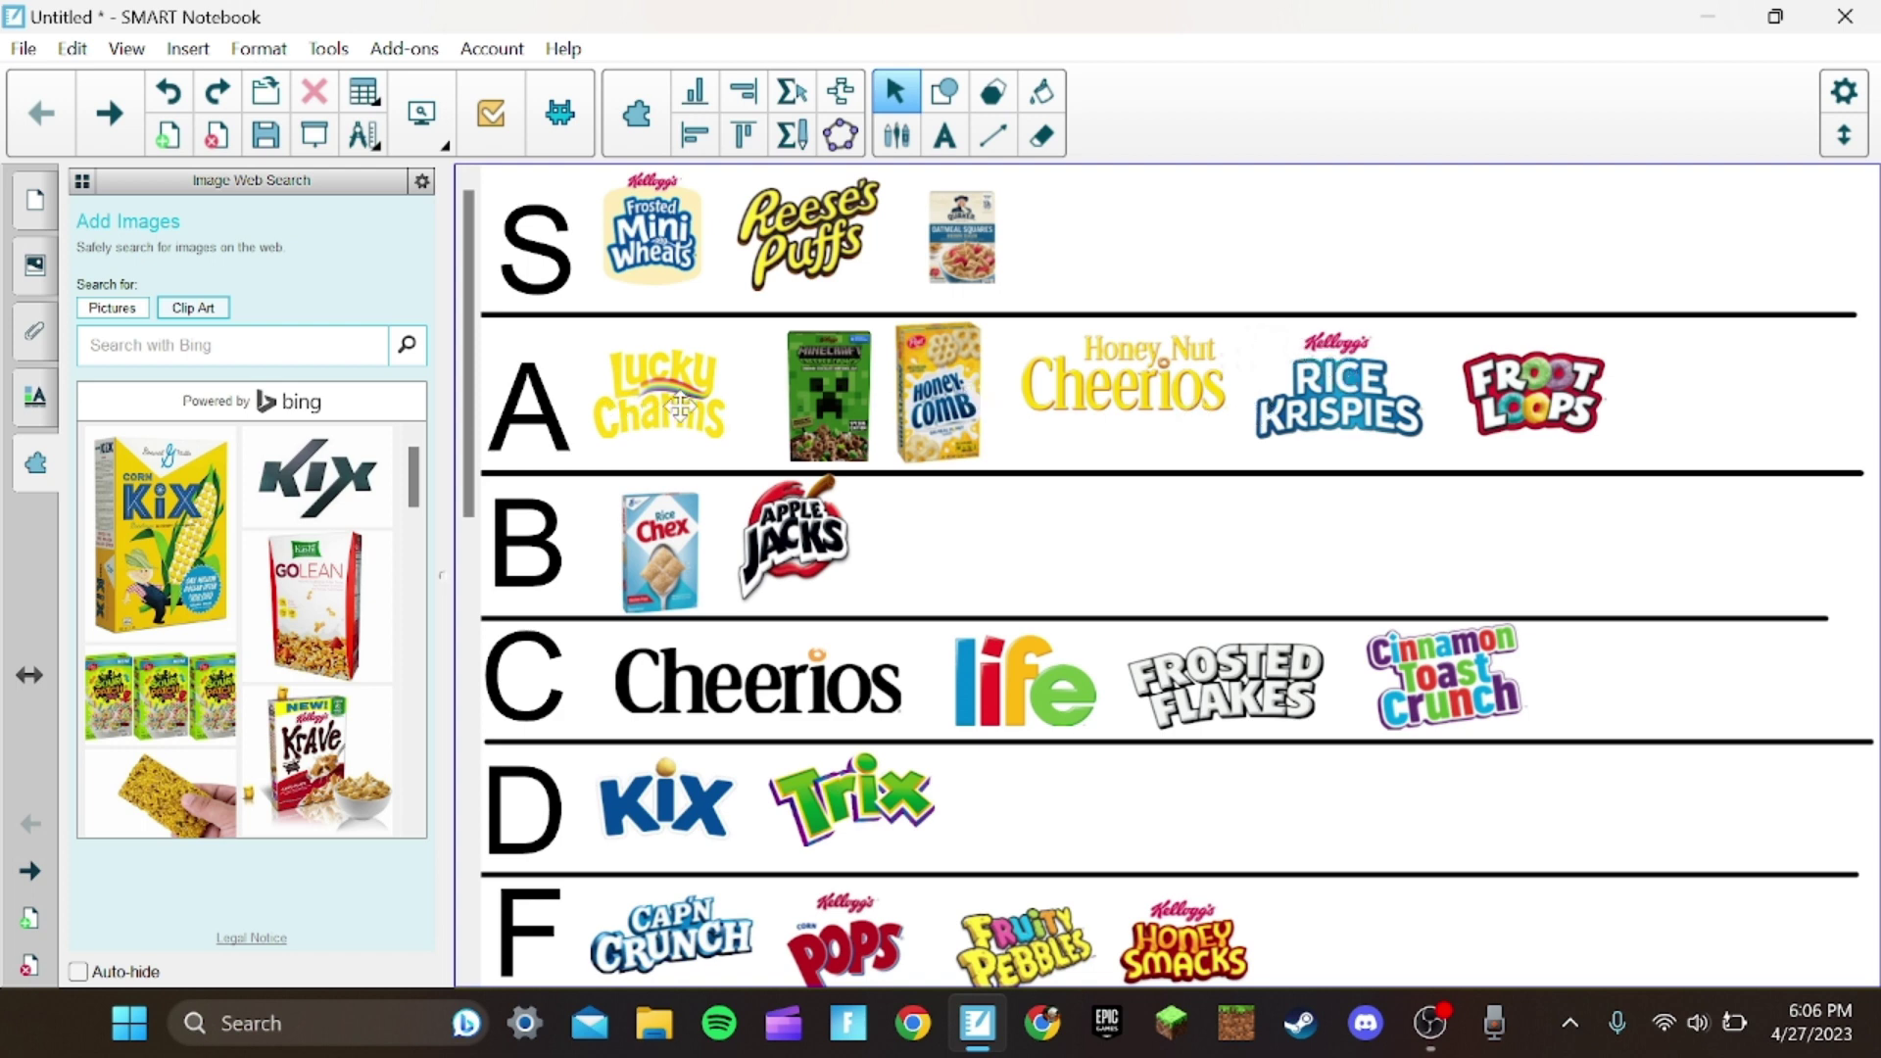
Put Honey Nut Cheerios first and Honeycomb second in row A, moving Lucky Charms aside
{"action": "mouse_move", "coordinate": [678, 407]}
{"action": "left_mouse_down"}
{"action": "mouse_move", "coordinate": [852, 409]}
{"action": "mouse_move", "coordinate": [826, 415]}
{"action": "left_mouse_up"}
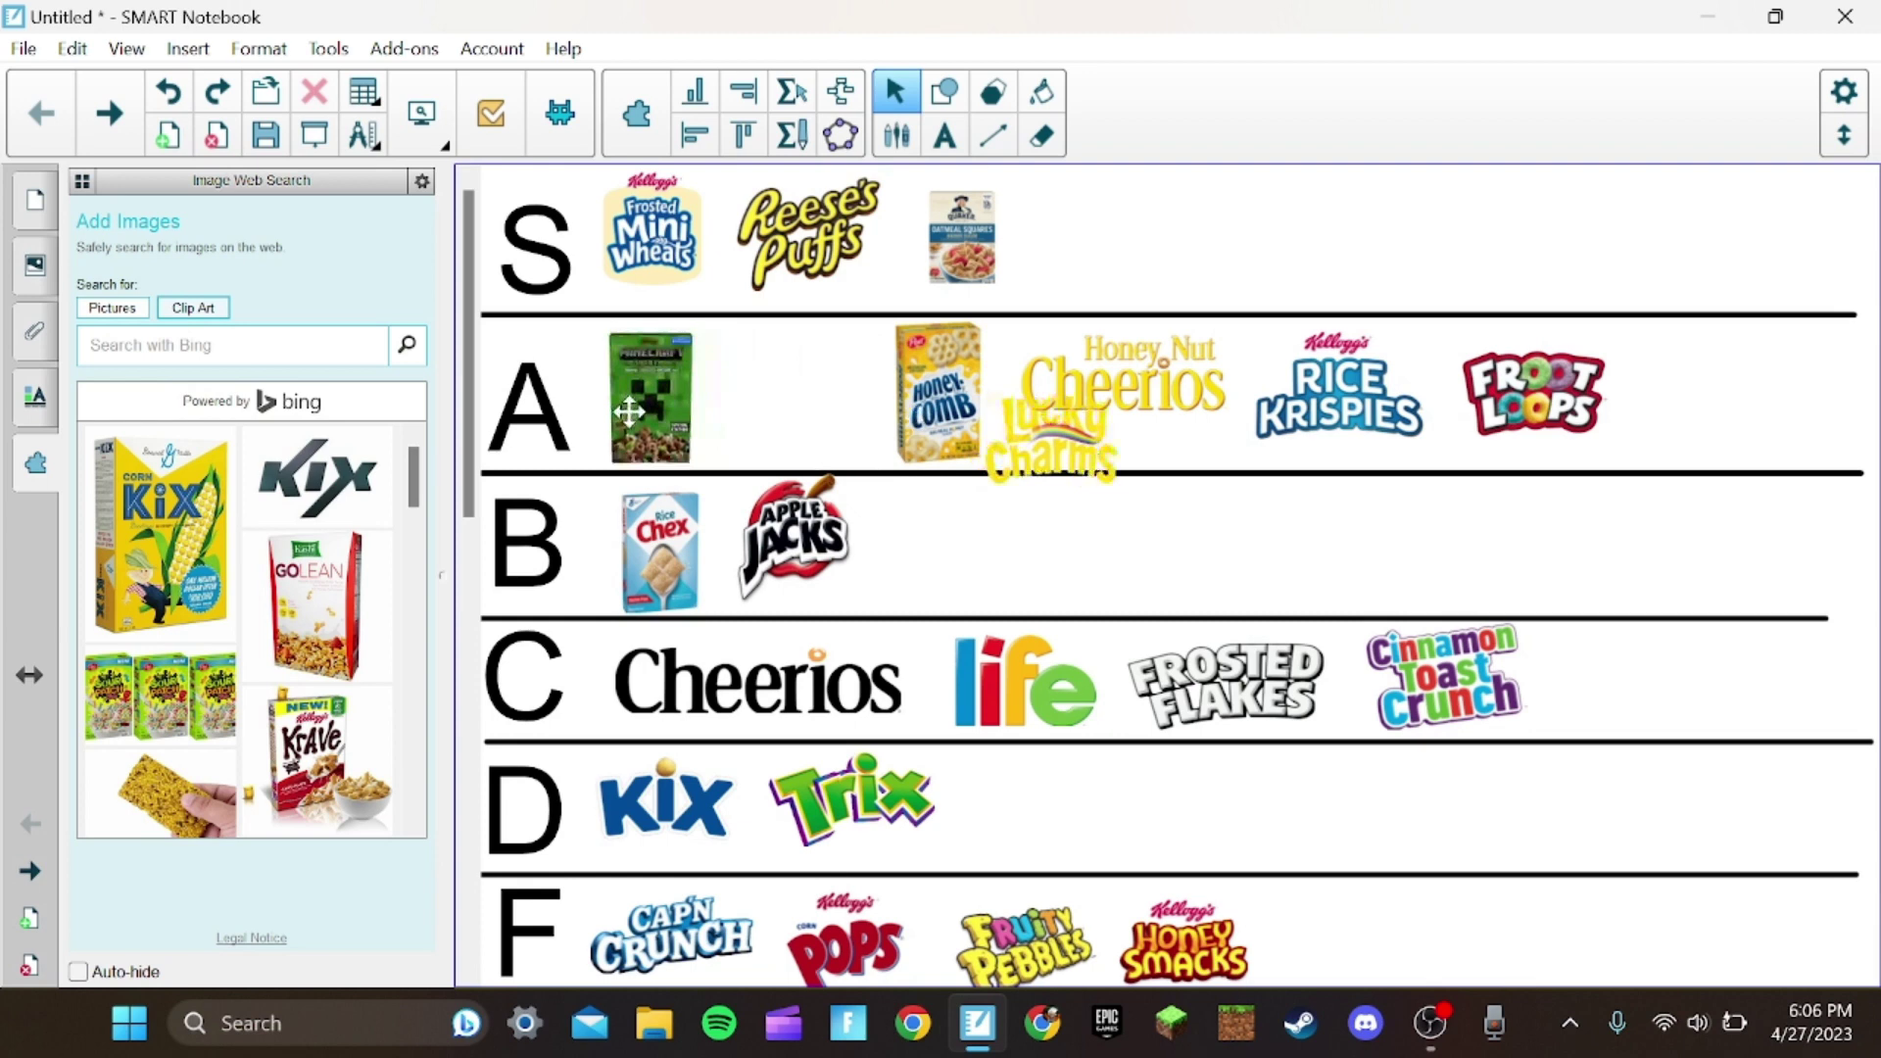
{"action": "left_click_drag", "start_coordinate": [1080, 370], "coordinate": [650, 383]}
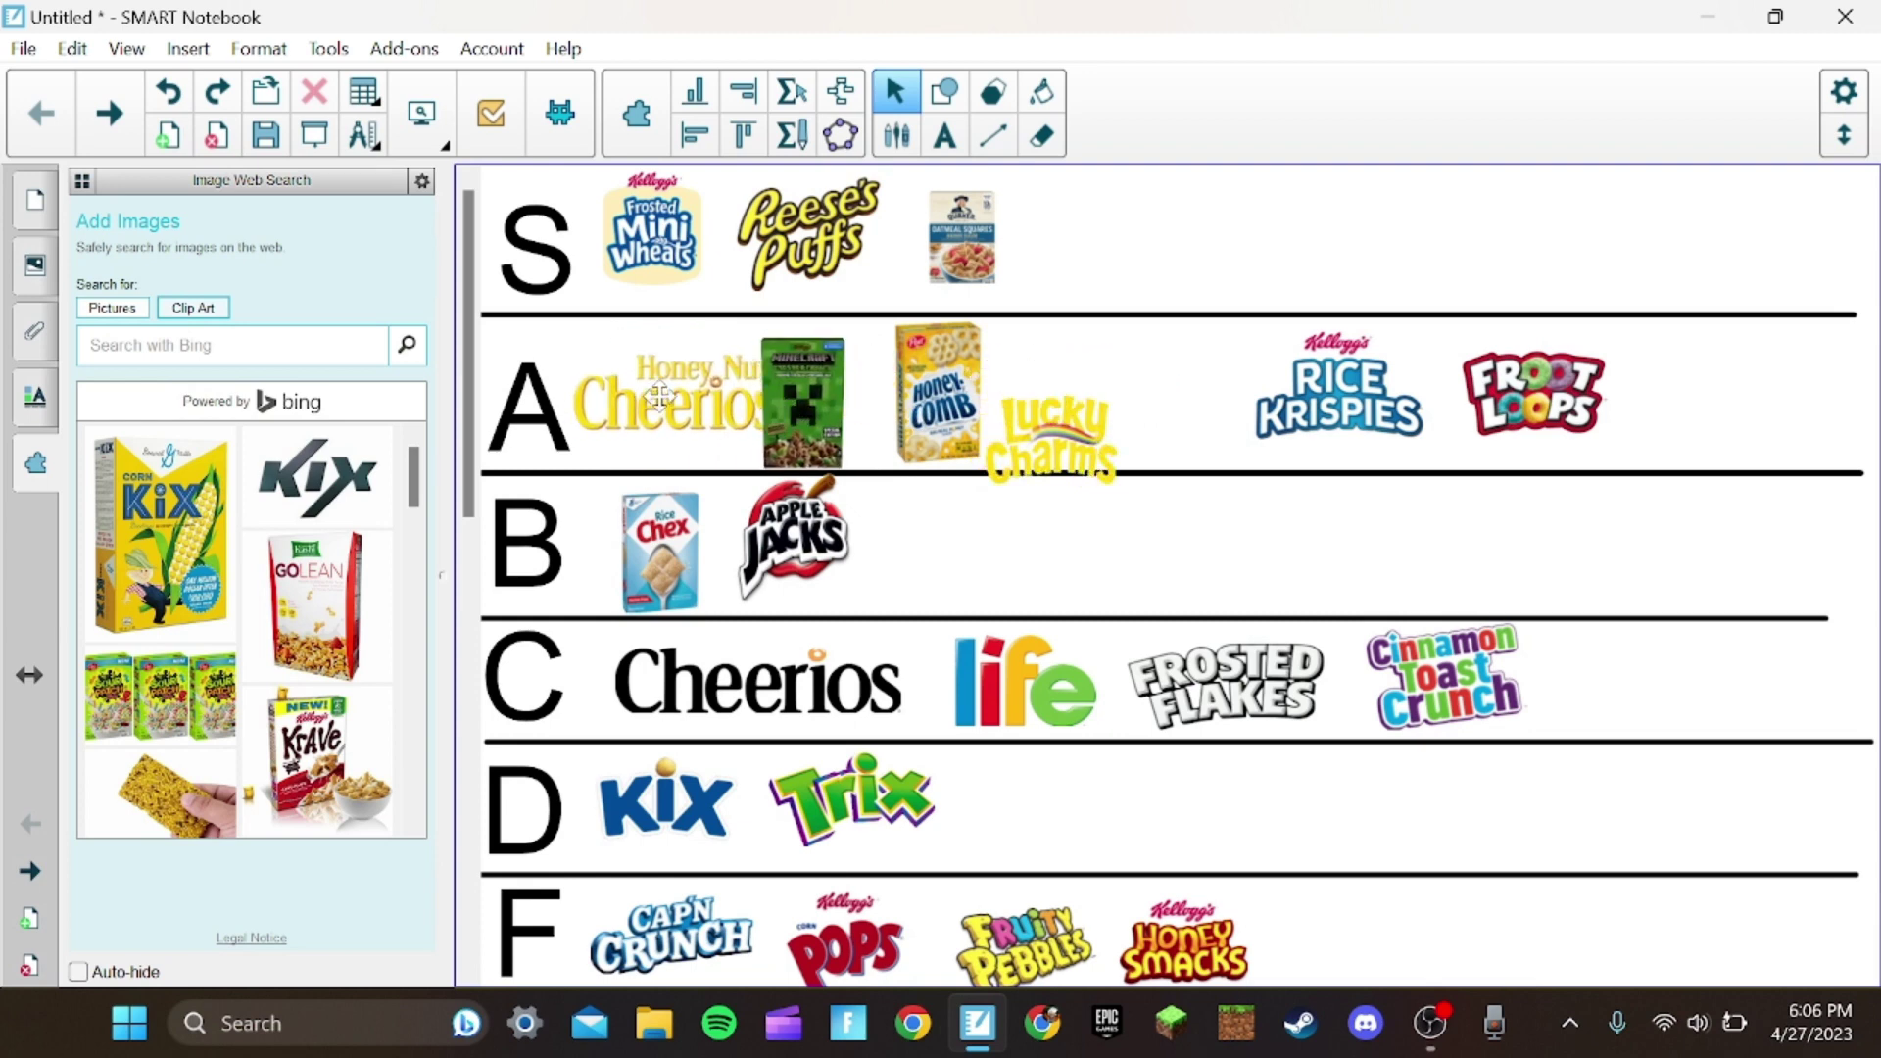
{"action": "left_click_drag", "start_coordinate": [1056, 394], "coordinate": [1188, 399]}
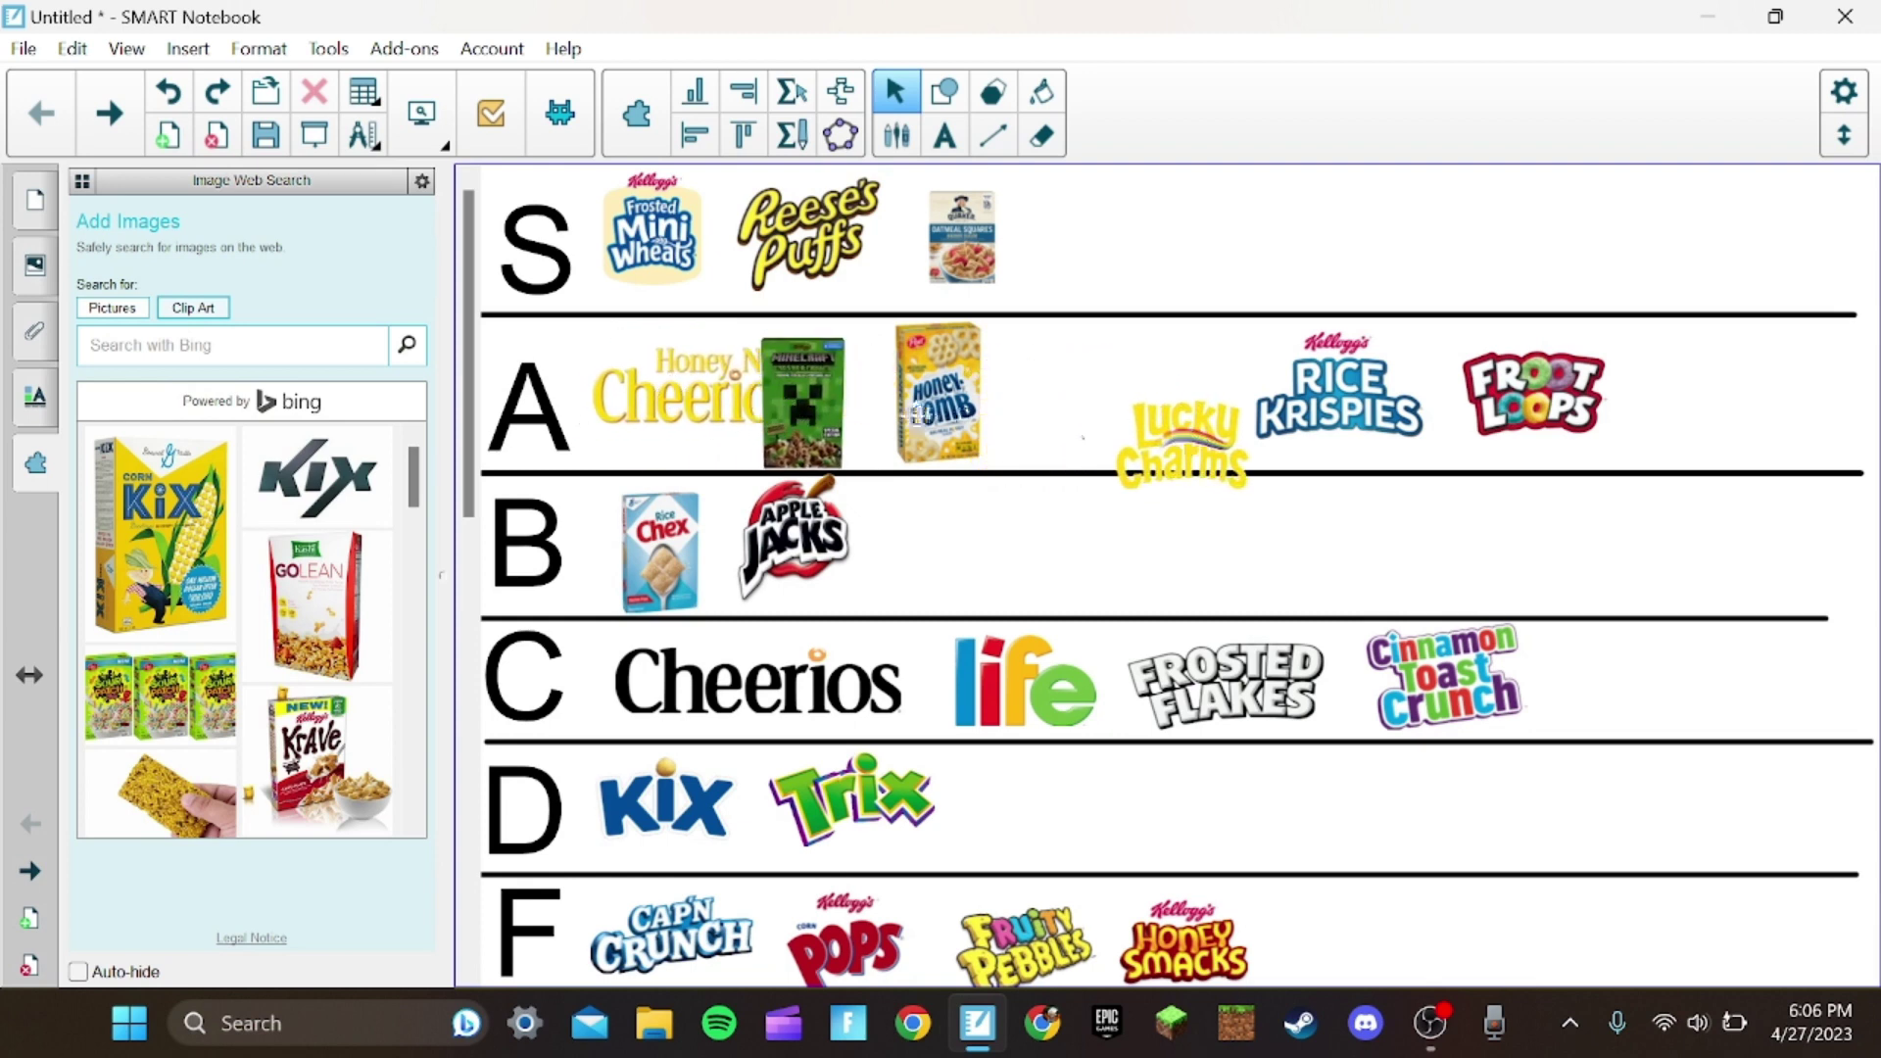
{"action": "left_click_drag", "start_coordinate": [933, 405], "coordinate": [1037, 410]}
Place Rice Krispies, then the Minecraft box and Lucky Charms, before Froot Loops in row A
{"action": "mouse_move", "coordinate": [784, 426]}
{"action": "left_mouse_down"}
{"action": "mouse_move", "coordinate": [1152, 426]}
{"action": "mouse_move", "coordinate": [886, 405]}
{"action": "left_mouse_up"}
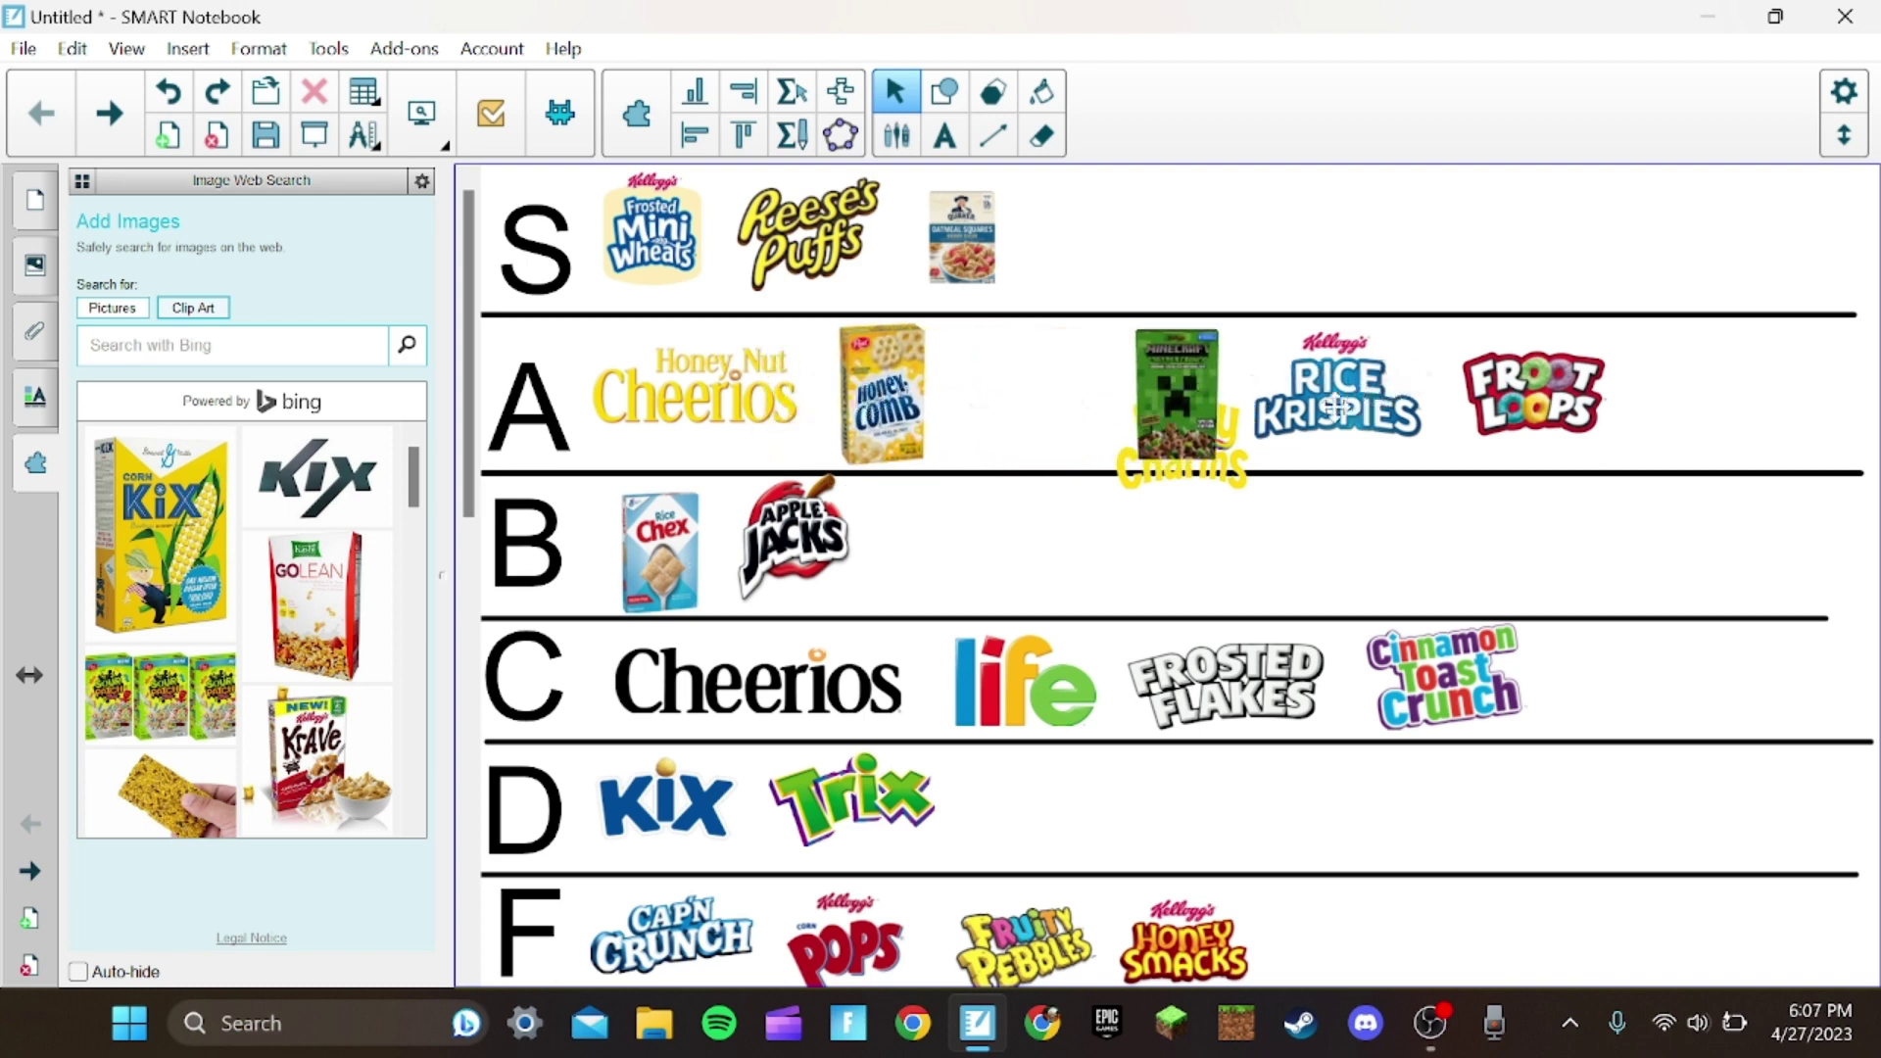
{"action": "mouse_move", "coordinate": [1412, 376]}
{"action": "left_mouse_down"}
{"action": "mouse_move", "coordinate": [1104, 383]}
{"action": "mouse_move", "coordinate": [1208, 398]}
{"action": "mouse_move", "coordinate": [1171, 399]}
{"action": "left_mouse_up"}
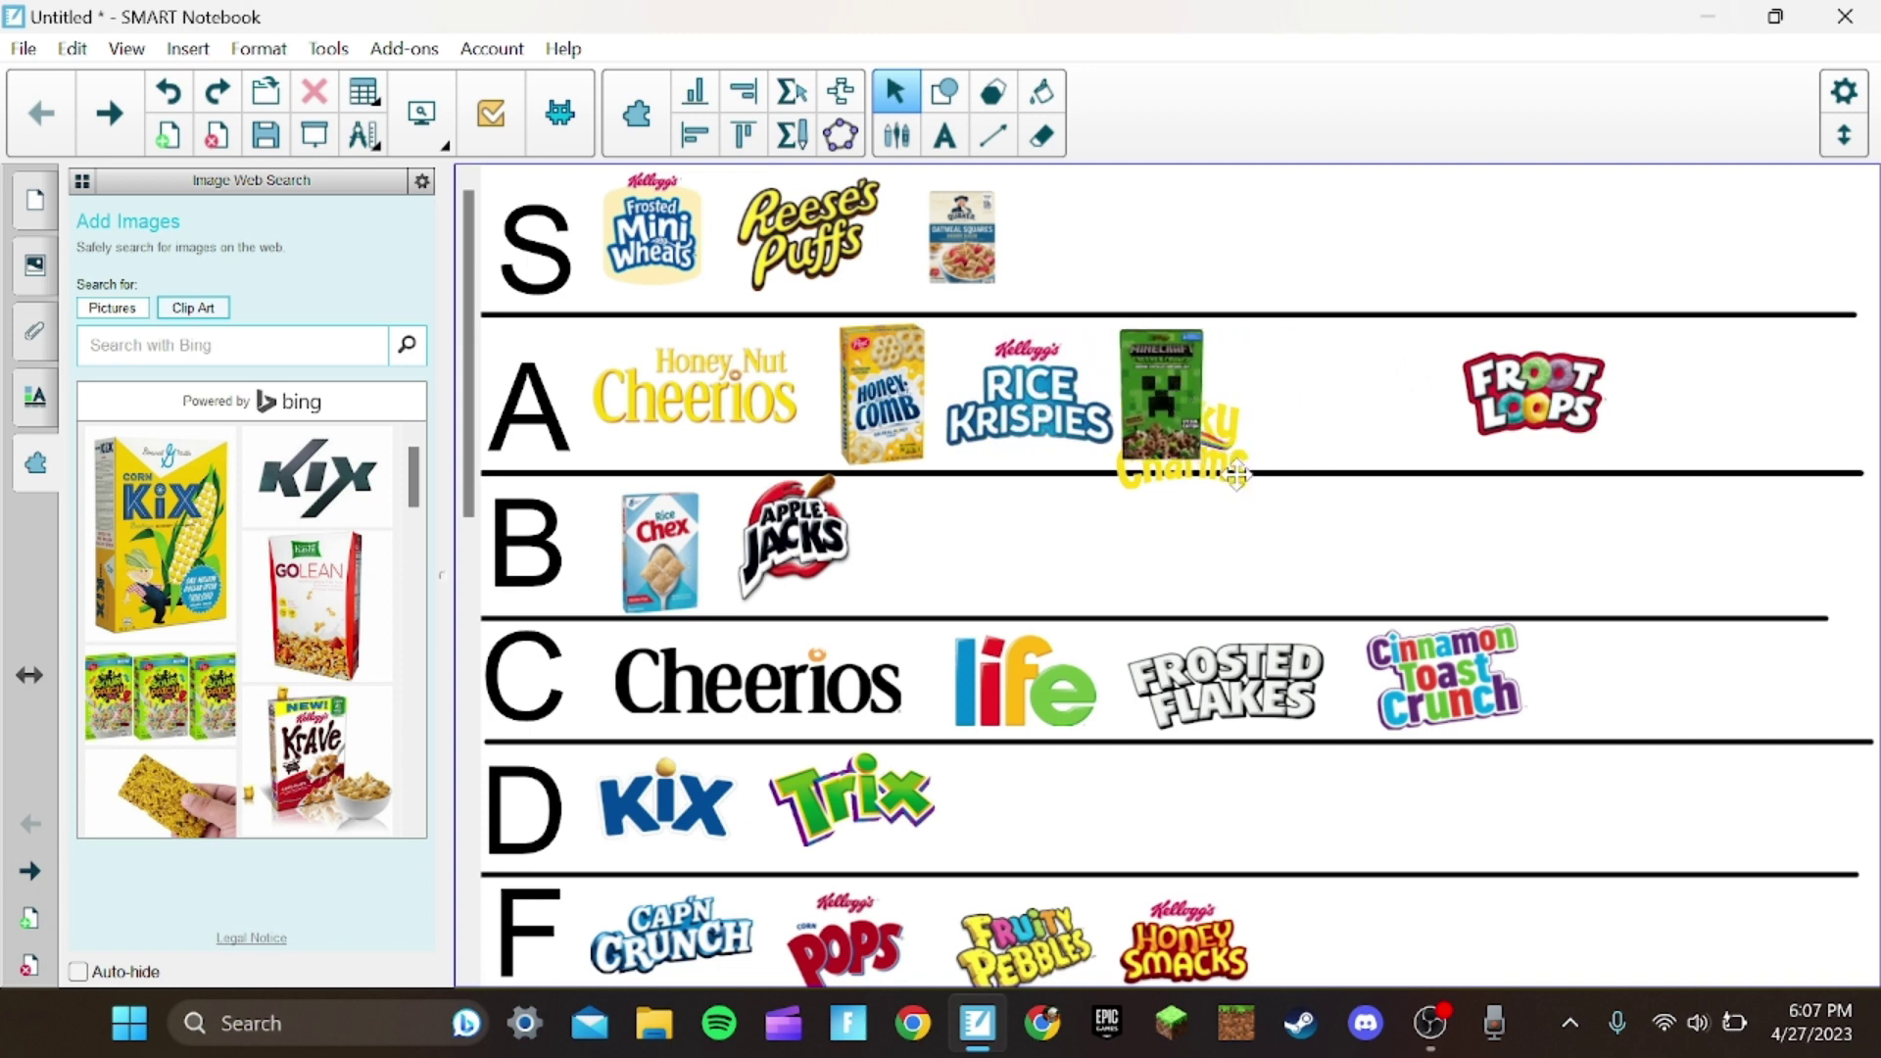
{"action": "mouse_move", "coordinate": [1237, 472]}
{"action": "left_mouse_down"}
{"action": "mouse_move", "coordinate": [1367, 421]}
{"action": "mouse_move", "coordinate": [1324, 394]}
{"action": "left_mouse_up"}
{"action": "mouse_move", "coordinate": [1175, 415]}
{"action": "left_mouse_down"}
{"action": "mouse_move", "coordinate": [1172, 386]}
{"action": "mouse_move", "coordinate": [1195, 400]}
{"action": "left_mouse_up"}
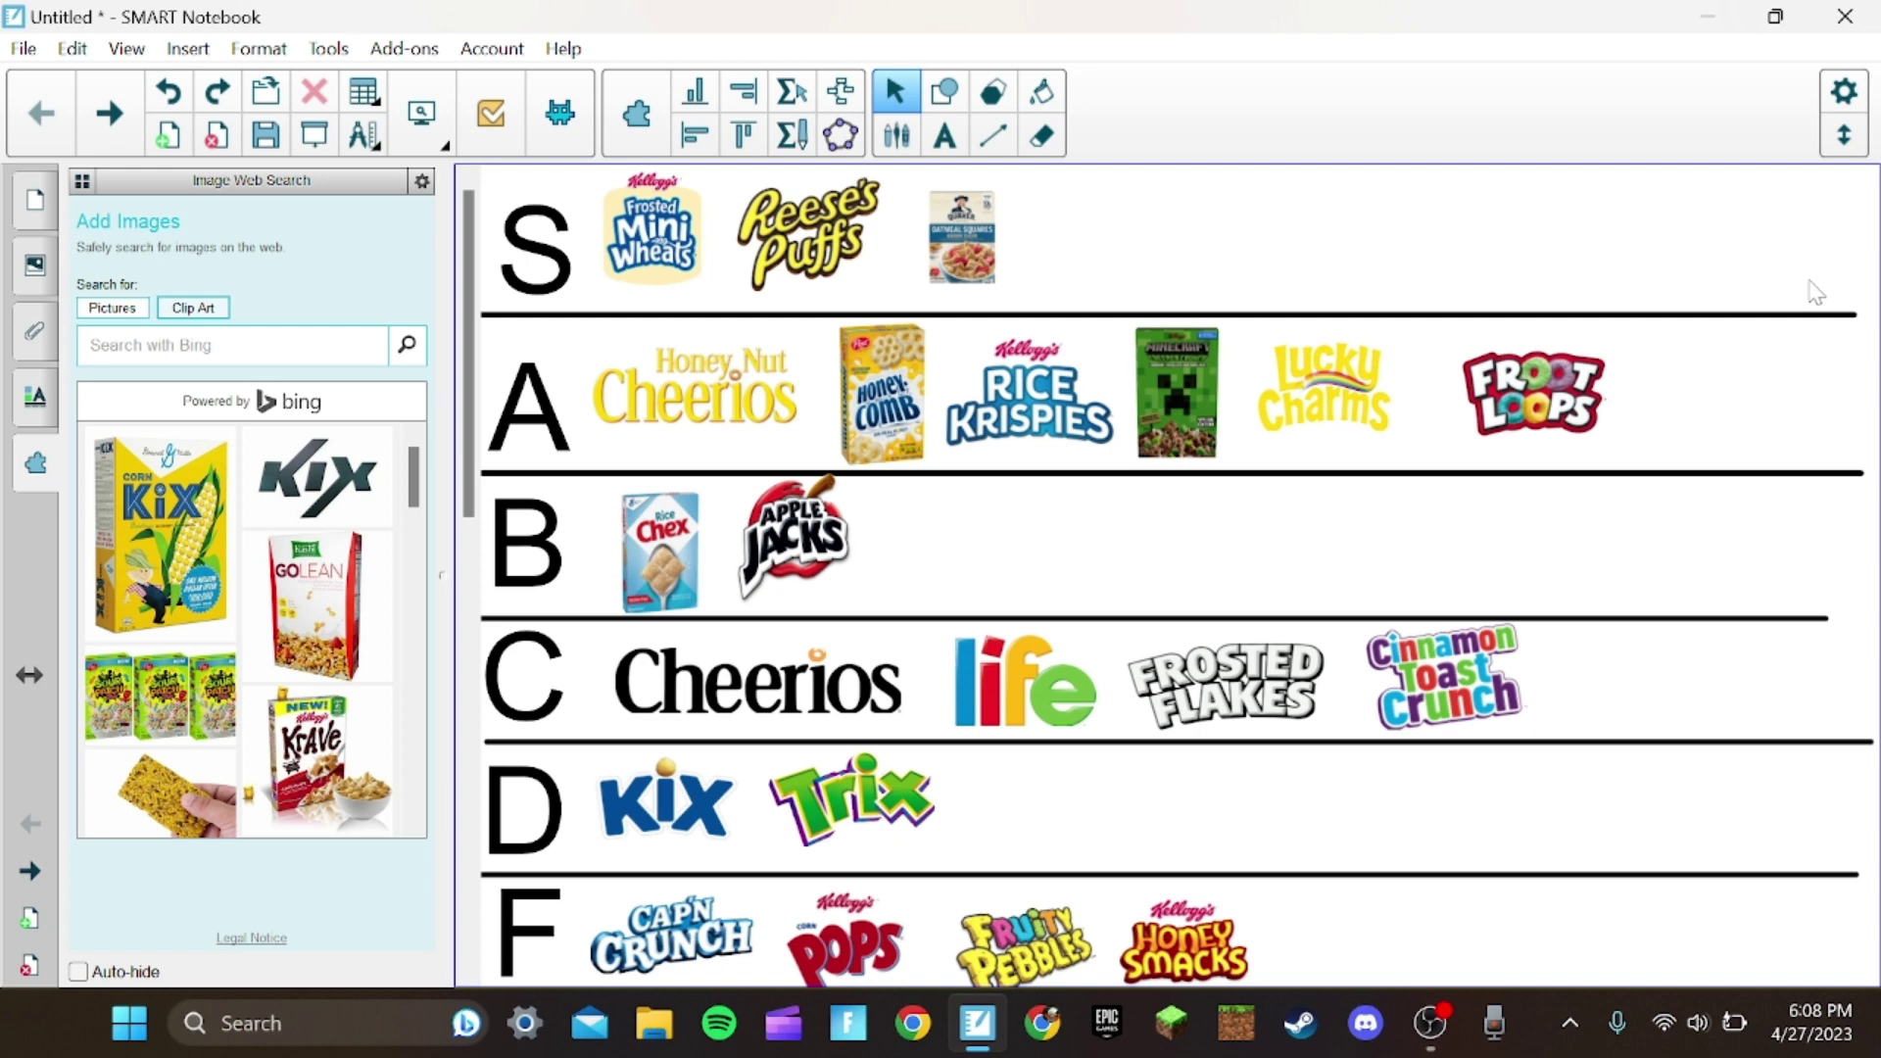
{"action": "scroll", "coordinate": [1815, 292], "scroll_direction": "down", "scroll_amount": 1}
{"action": "scroll", "coordinate": [1816, 293], "scroll_direction": "up", "scroll_amount": 1}
{"action": "scroll", "coordinate": [1815, 293], "scroll_direction": "down", "scroll_amount": 1}
{"action": "scroll", "coordinate": [1815, 292], "scroll_direction": "up", "scroll_amount": 1}
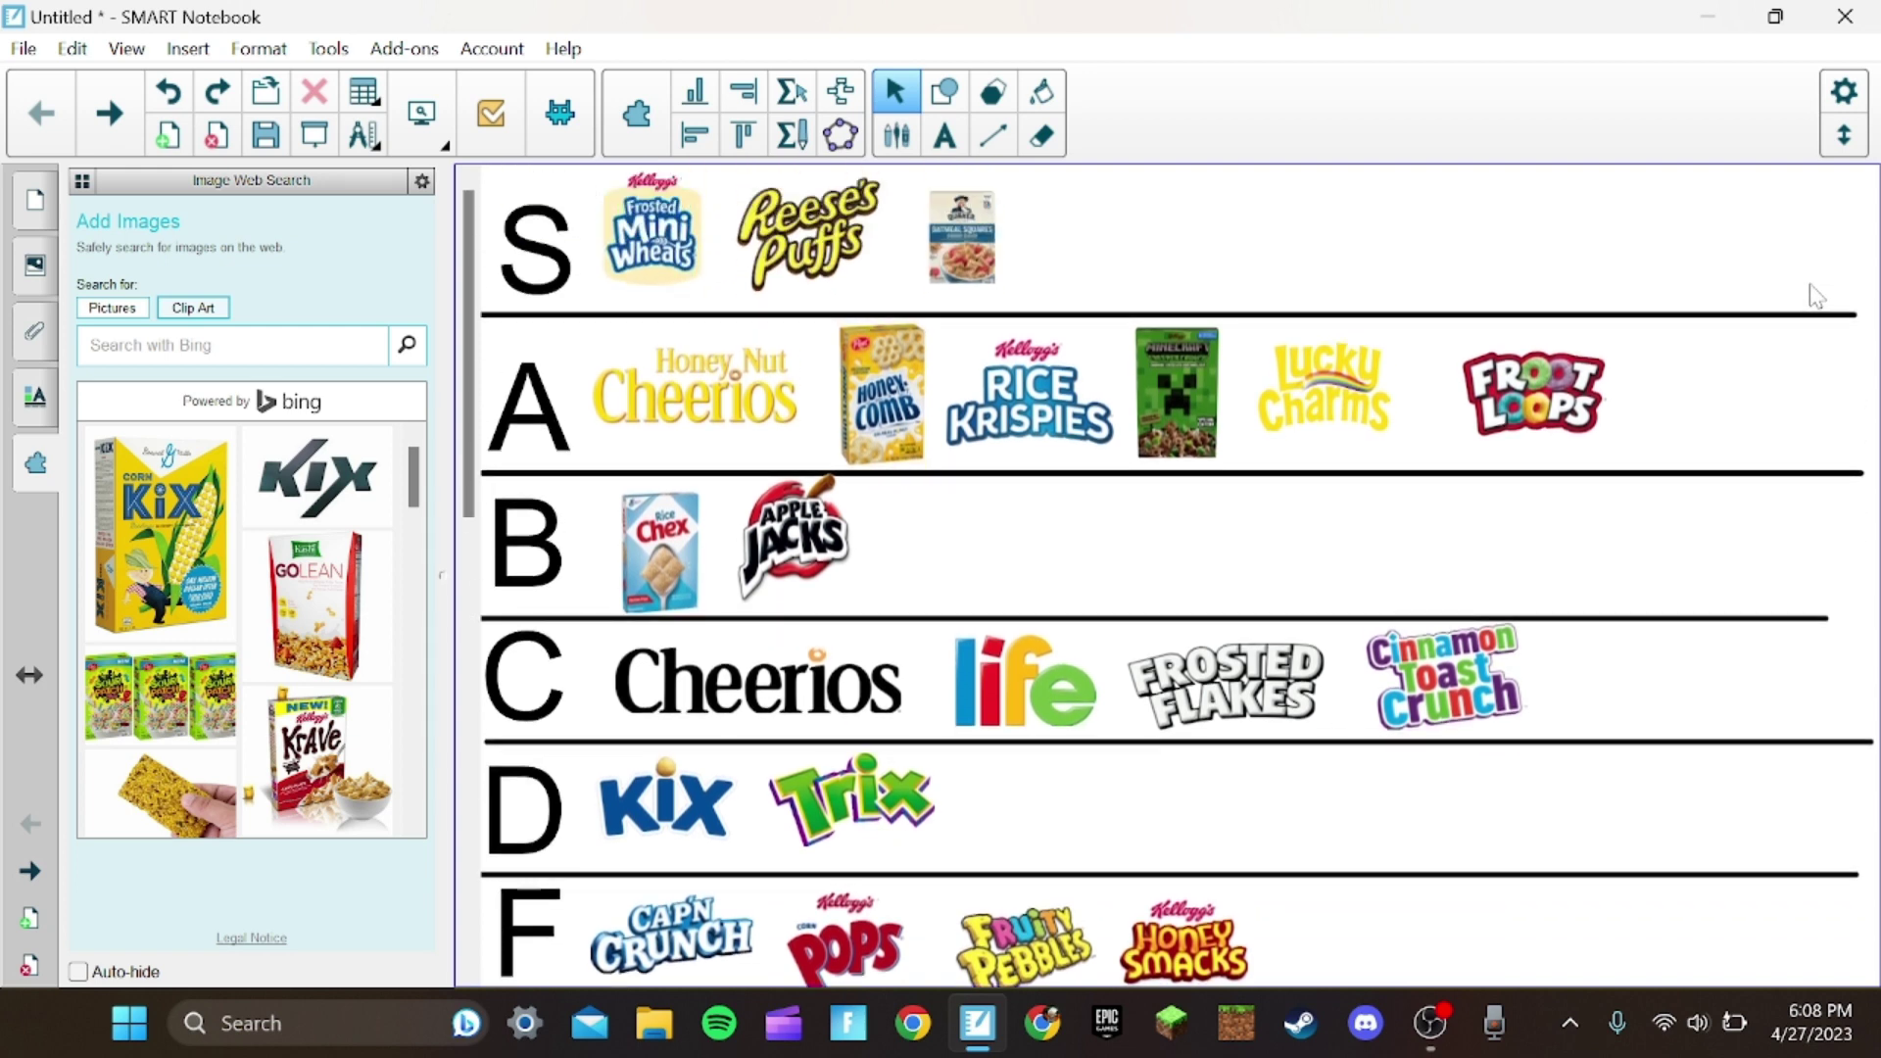